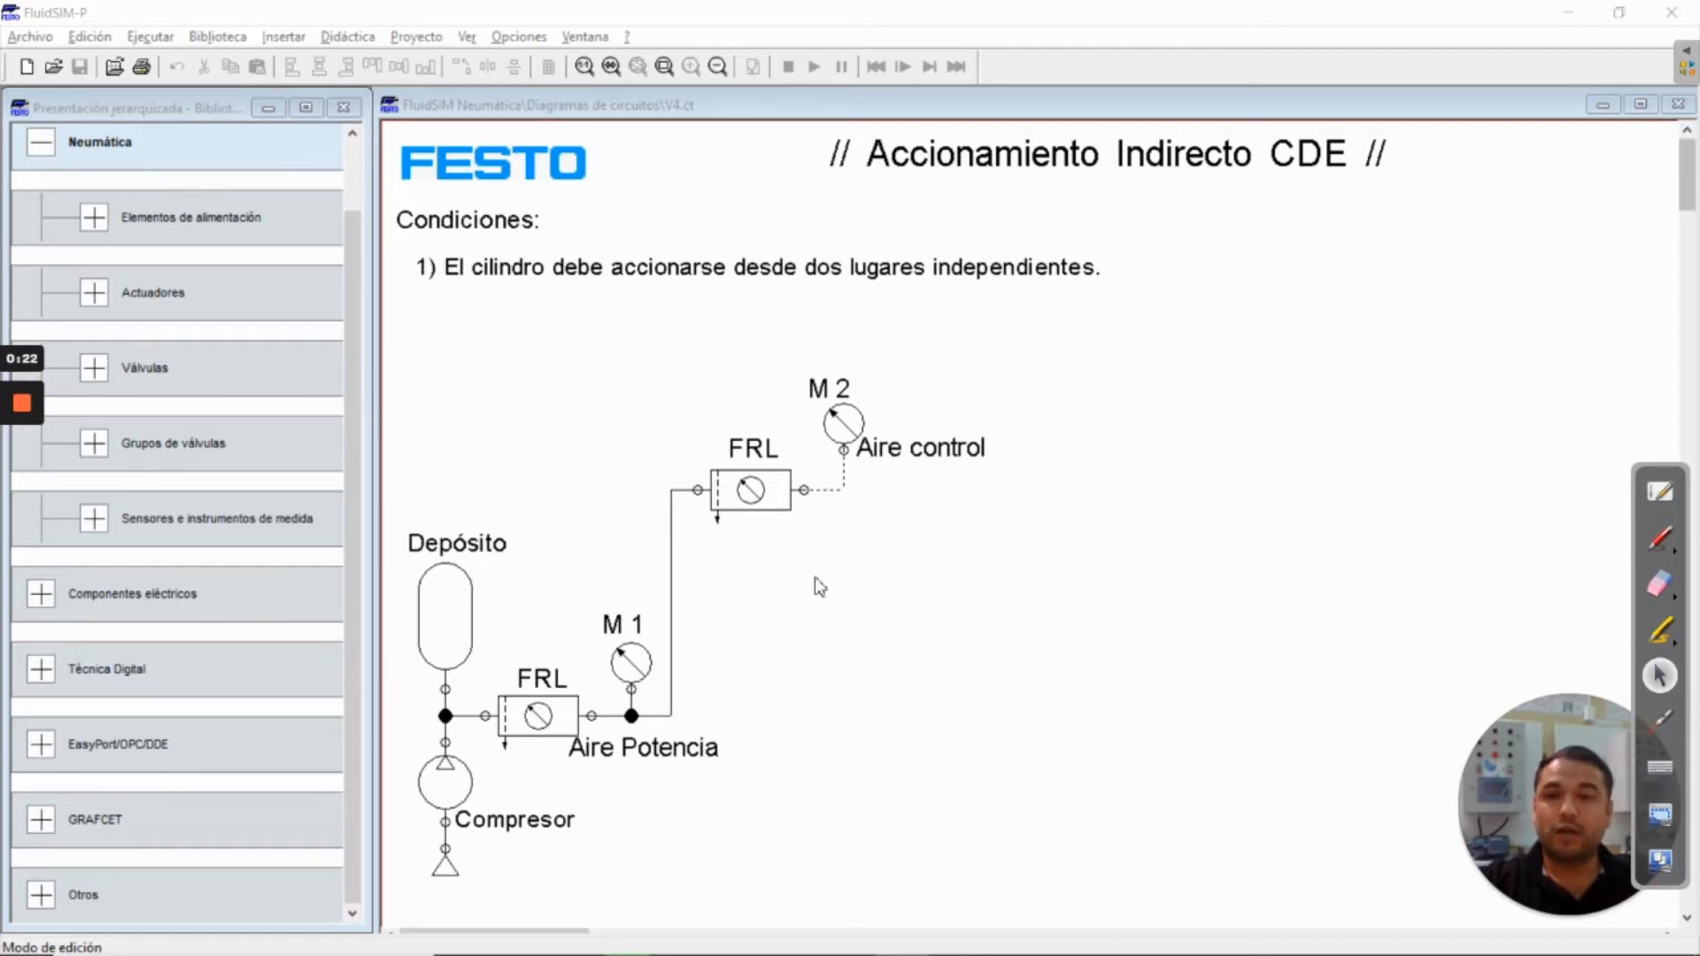
Place a double-acting cylinder (Cilindro doble efecto) from the pneumatic actuators at the upper right of the circuit diagram
{"action": "left_click", "coordinate": [141, 109]}
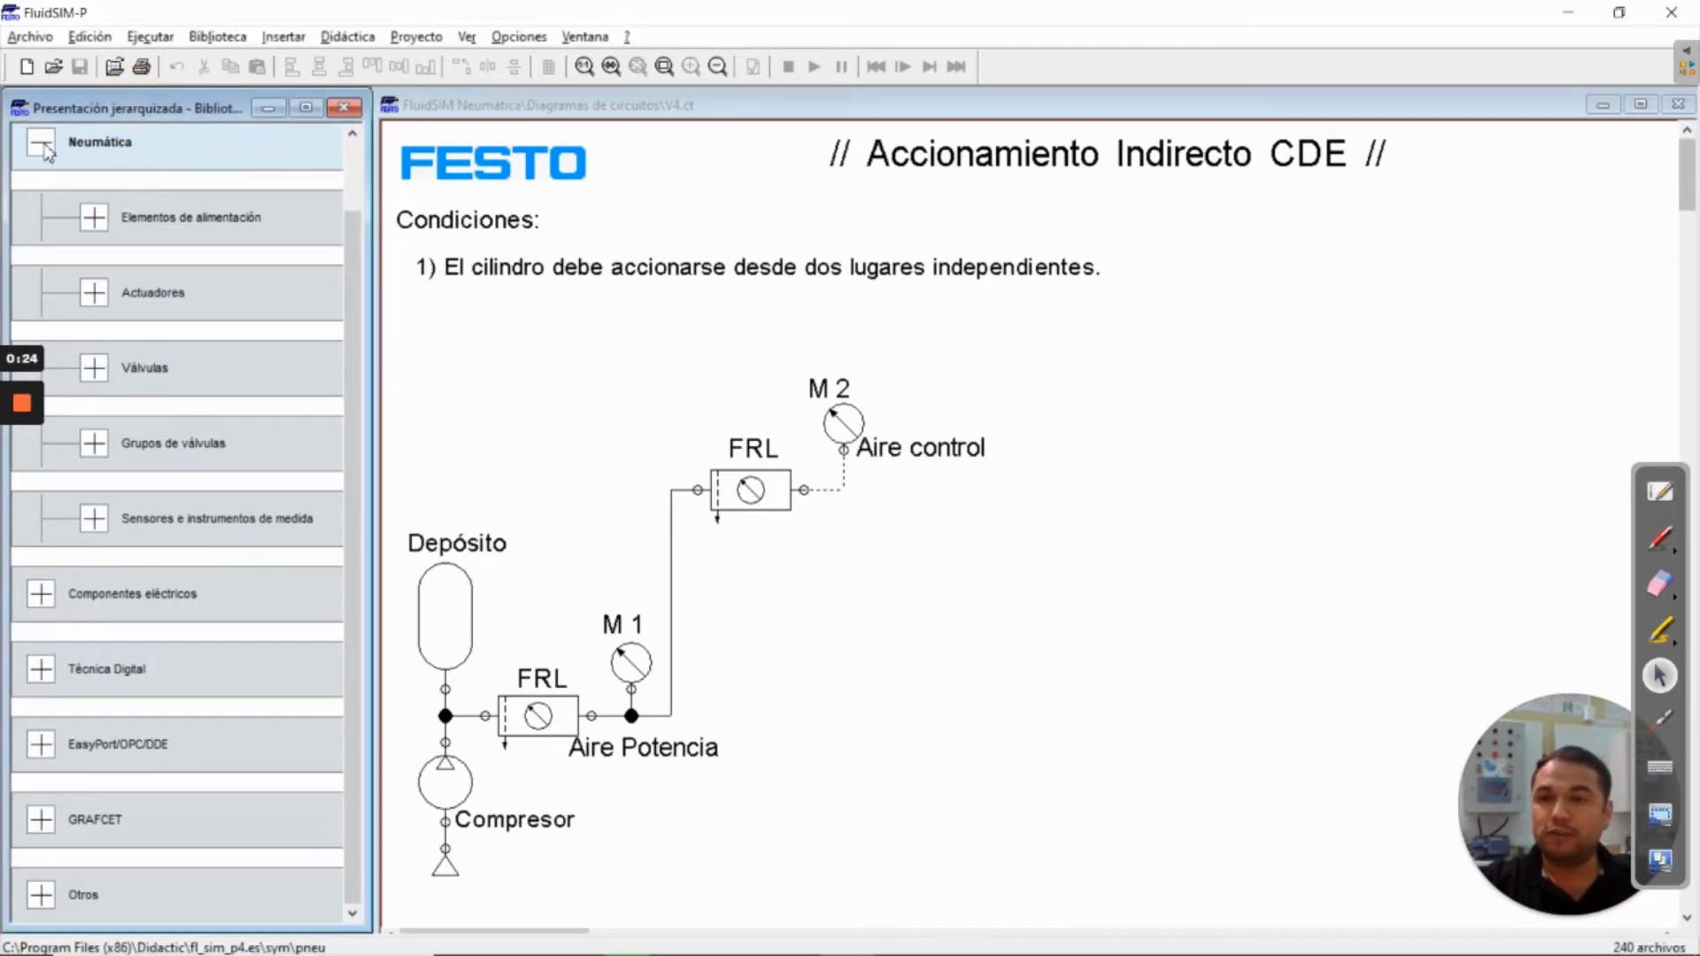
{"action": "left_click", "coordinate": [92, 297]}
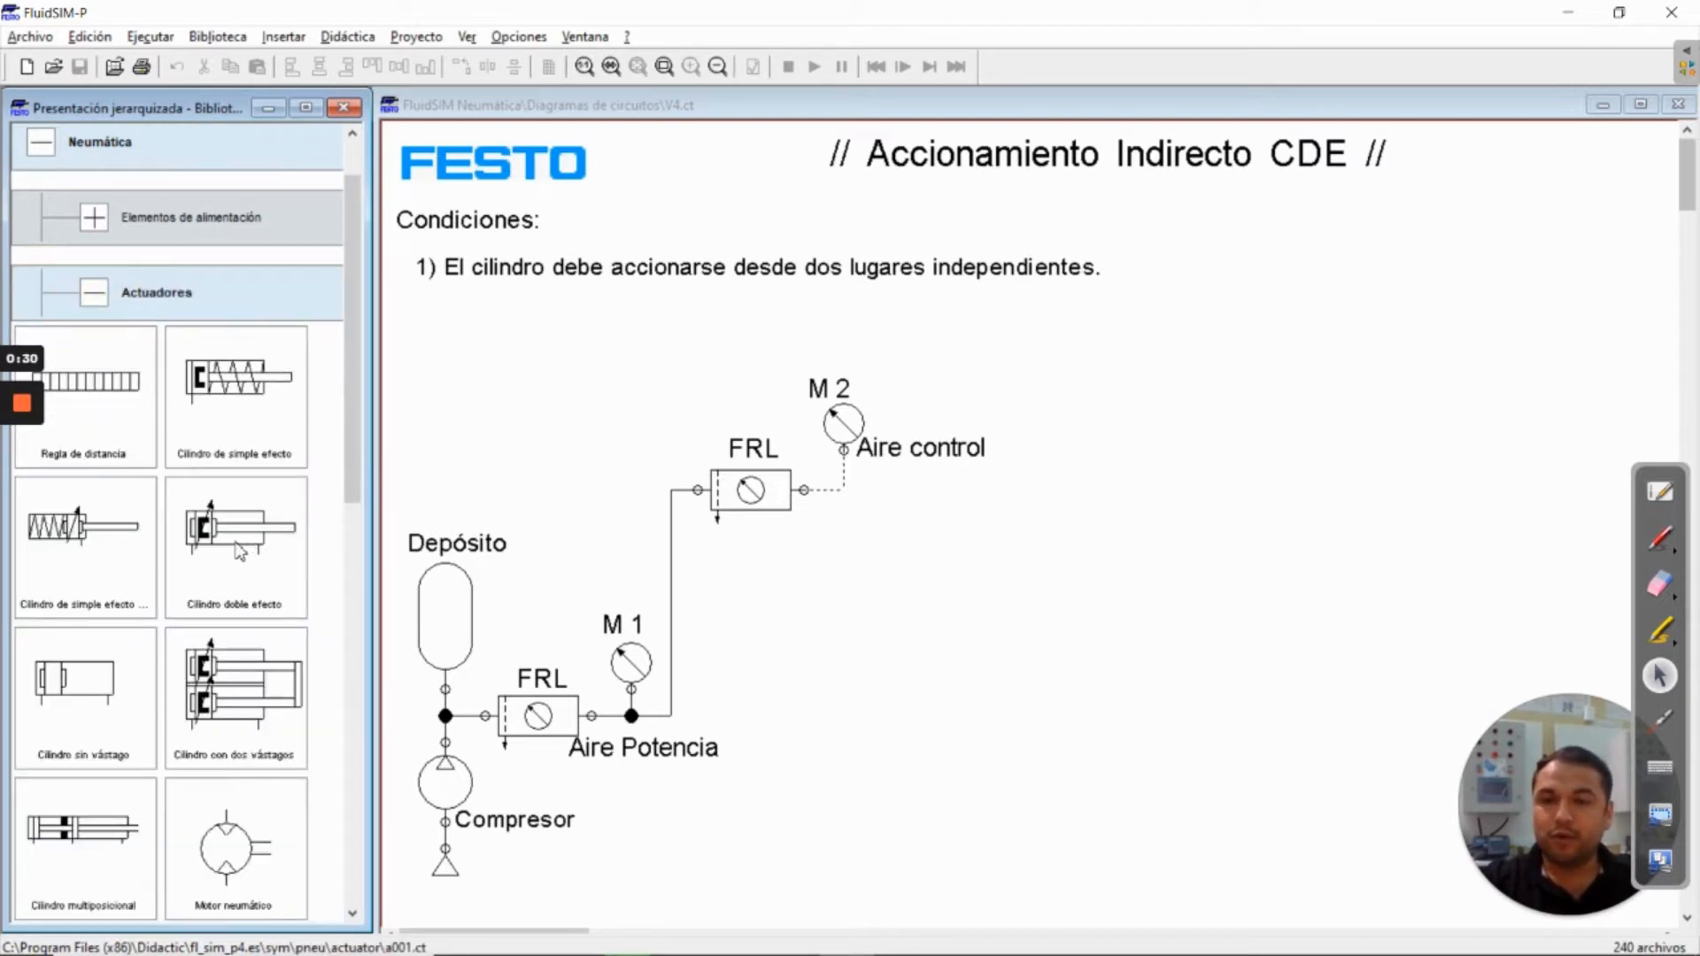
{"action": "left_click_drag", "start_coordinate": [241, 553], "coordinate": [1231, 373]}
{"action": "left_click", "coordinate": [1200, 636]}
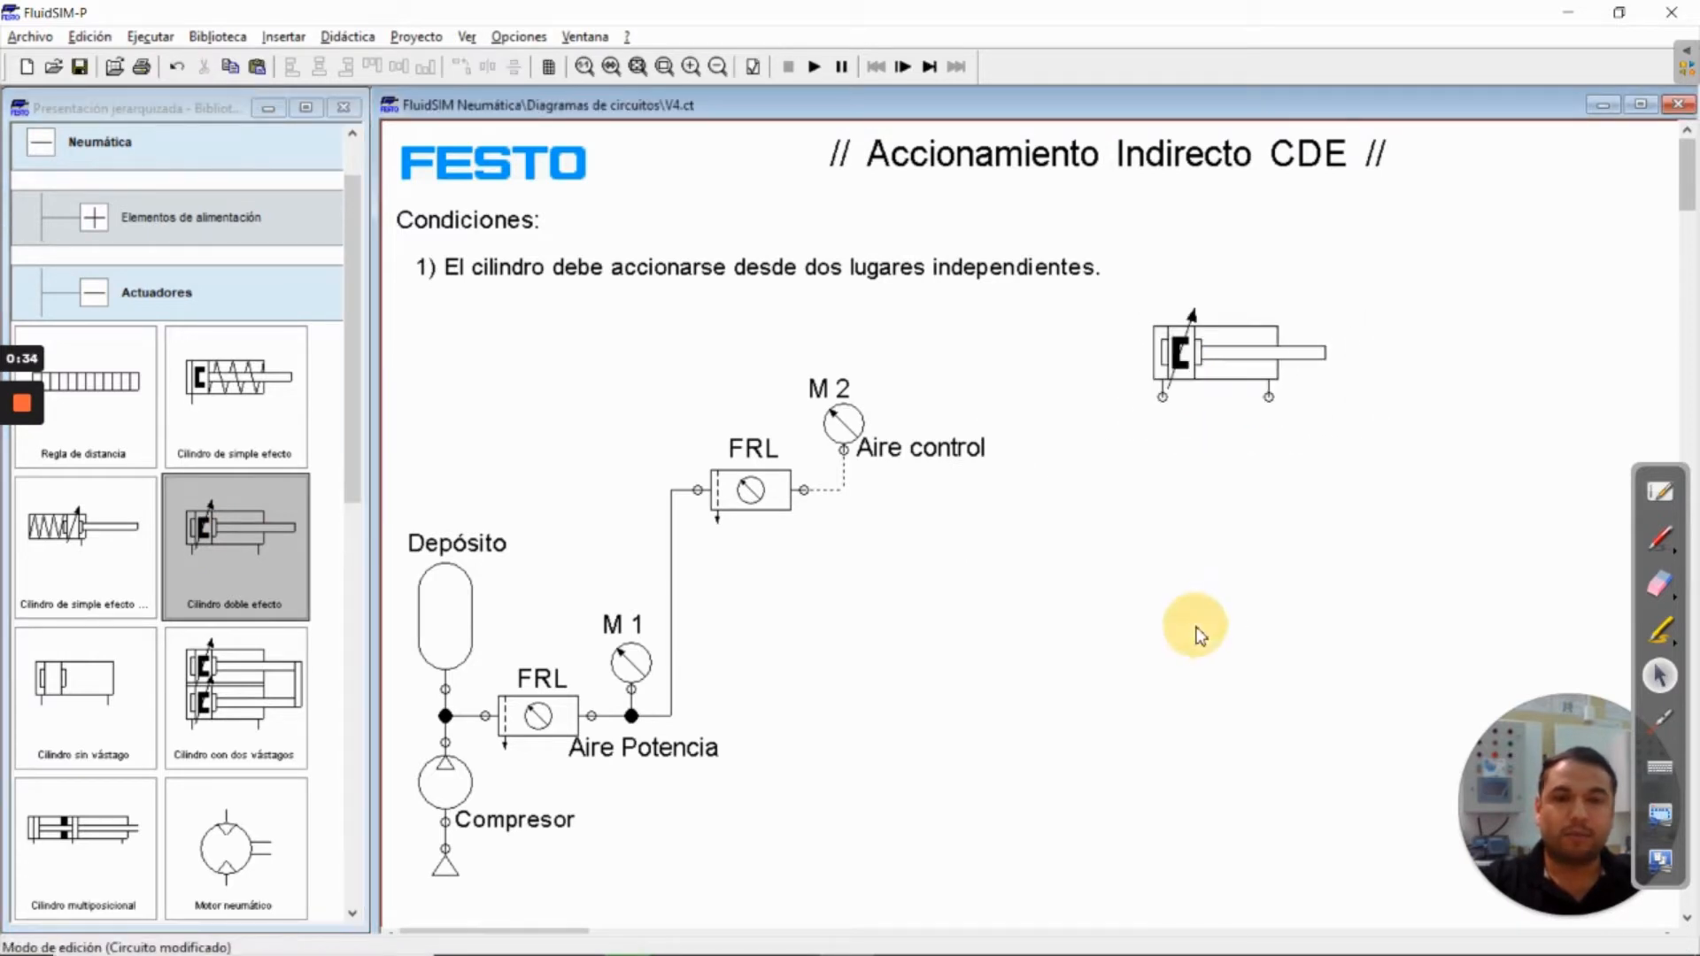
Place a configurable 4/n-way valve (Válvula de 4/n vías) directly below the double-acting cylinder
{"action": "left_click", "coordinate": [95, 294]}
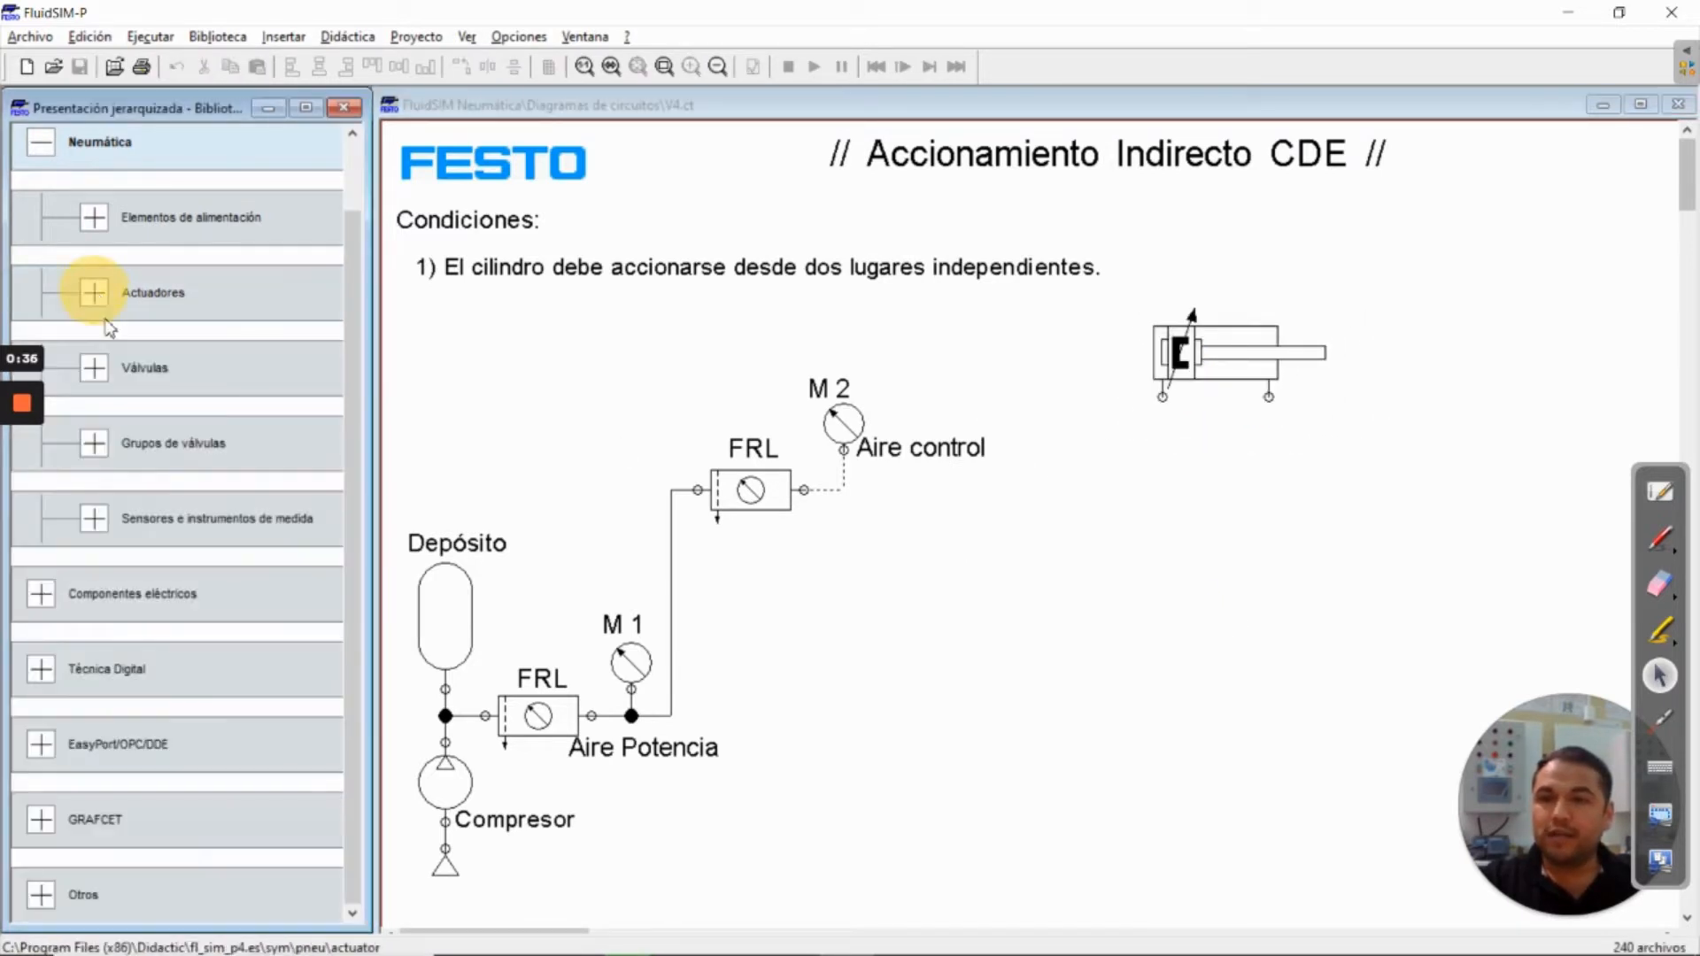
{"action": "left_click", "coordinate": [90, 370]}
{"action": "left_click", "coordinate": [147, 446]}
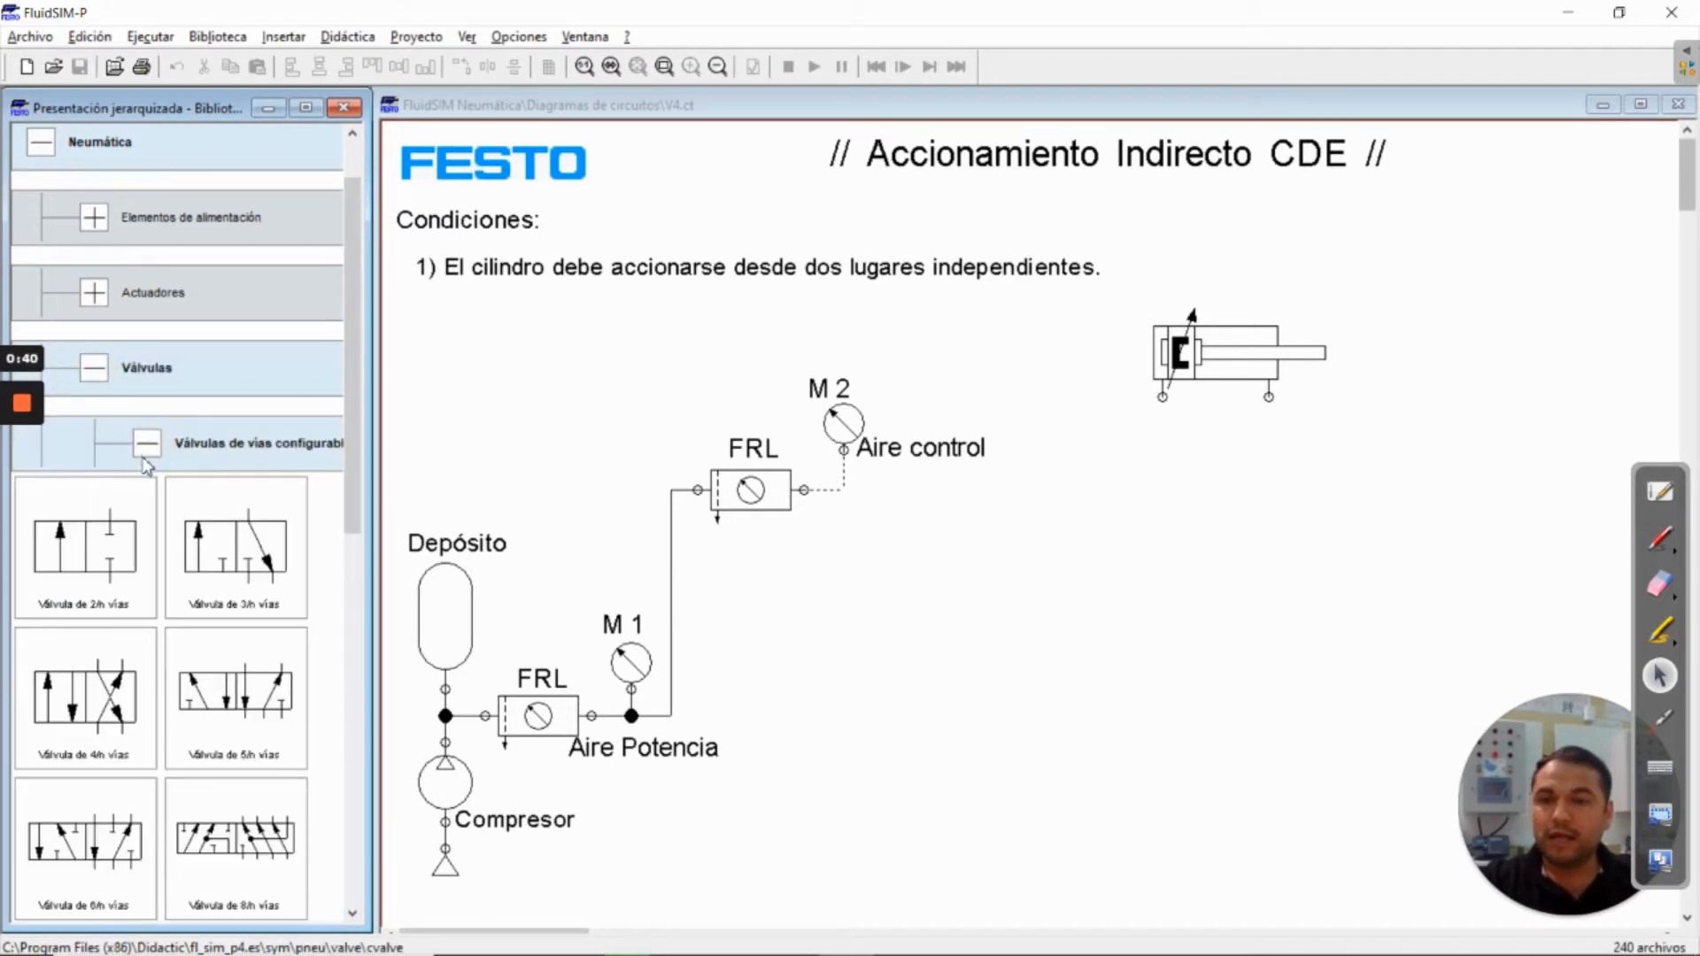
{"action": "left_click_drag", "start_coordinate": [354, 380], "coordinate": [351, 451]}
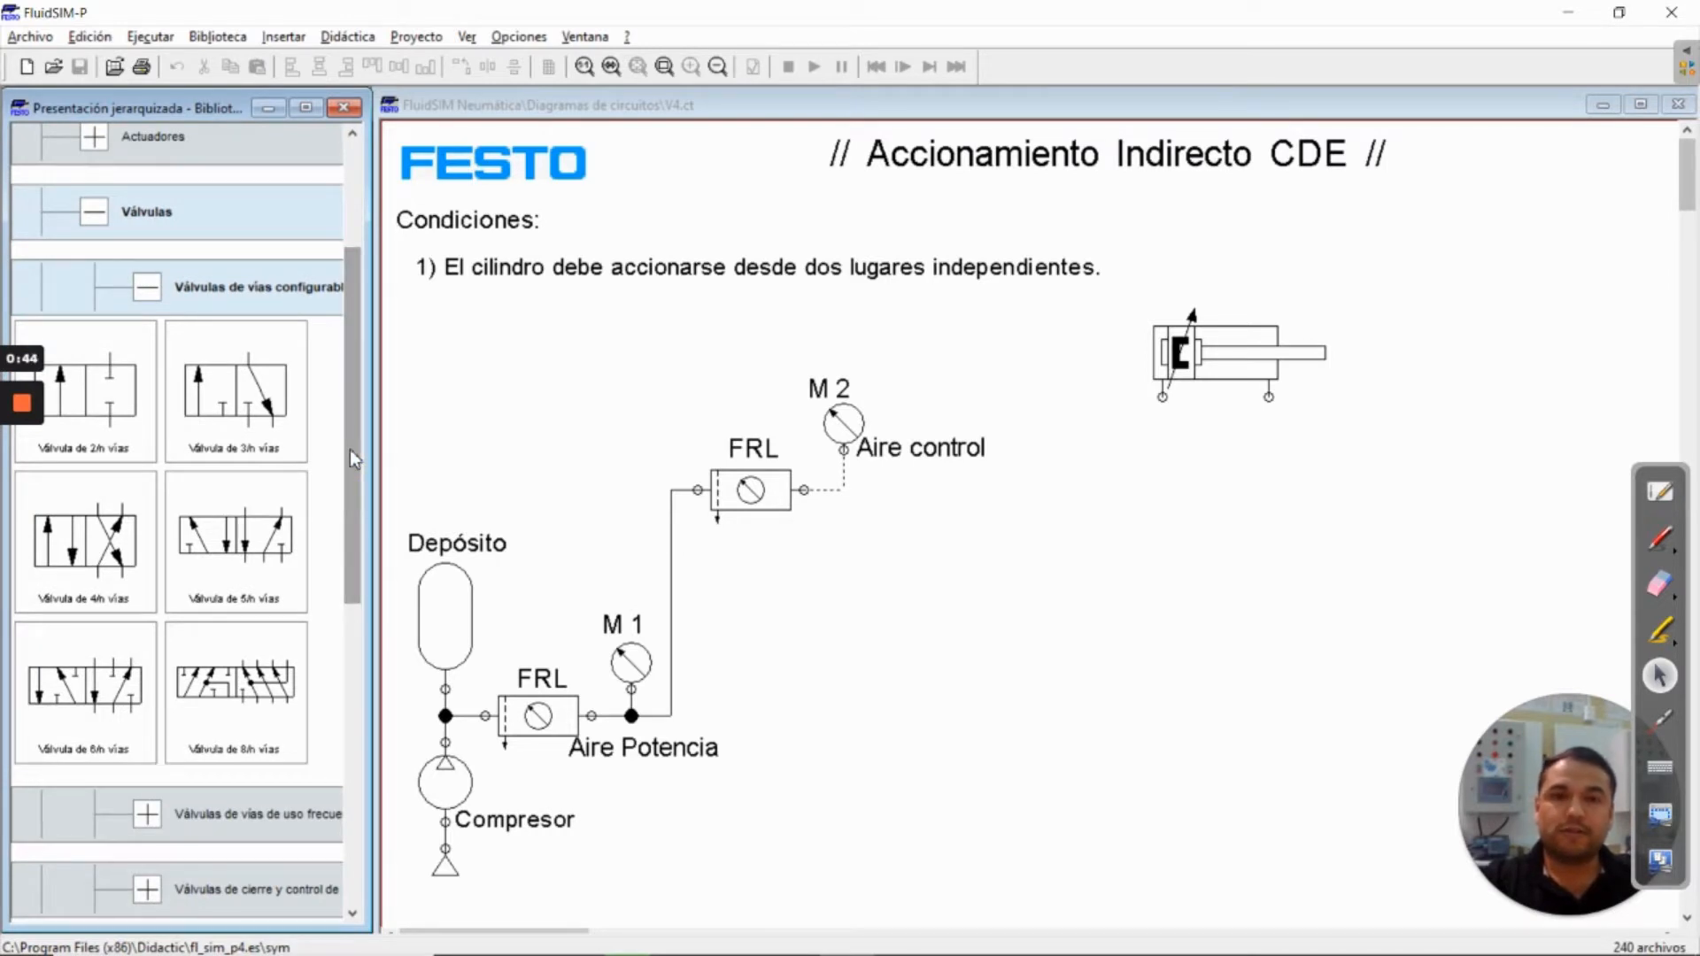
{"action": "left_click", "coordinate": [82, 549]}
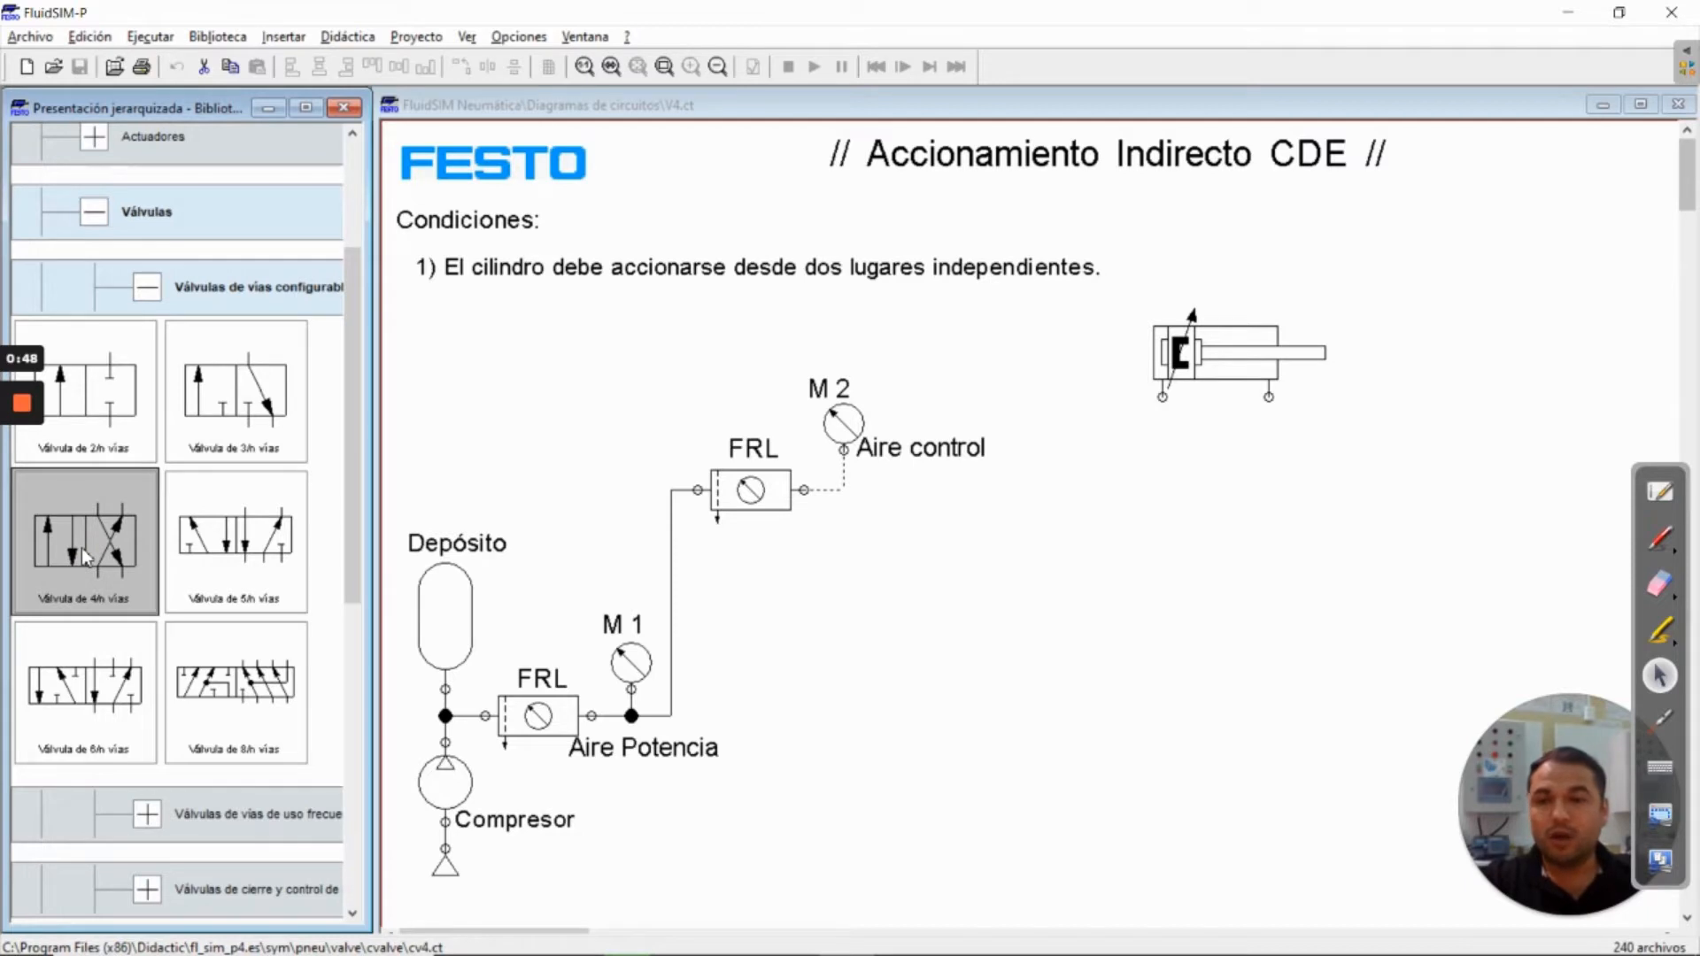
{"action": "left_click", "coordinate": [241, 543]}
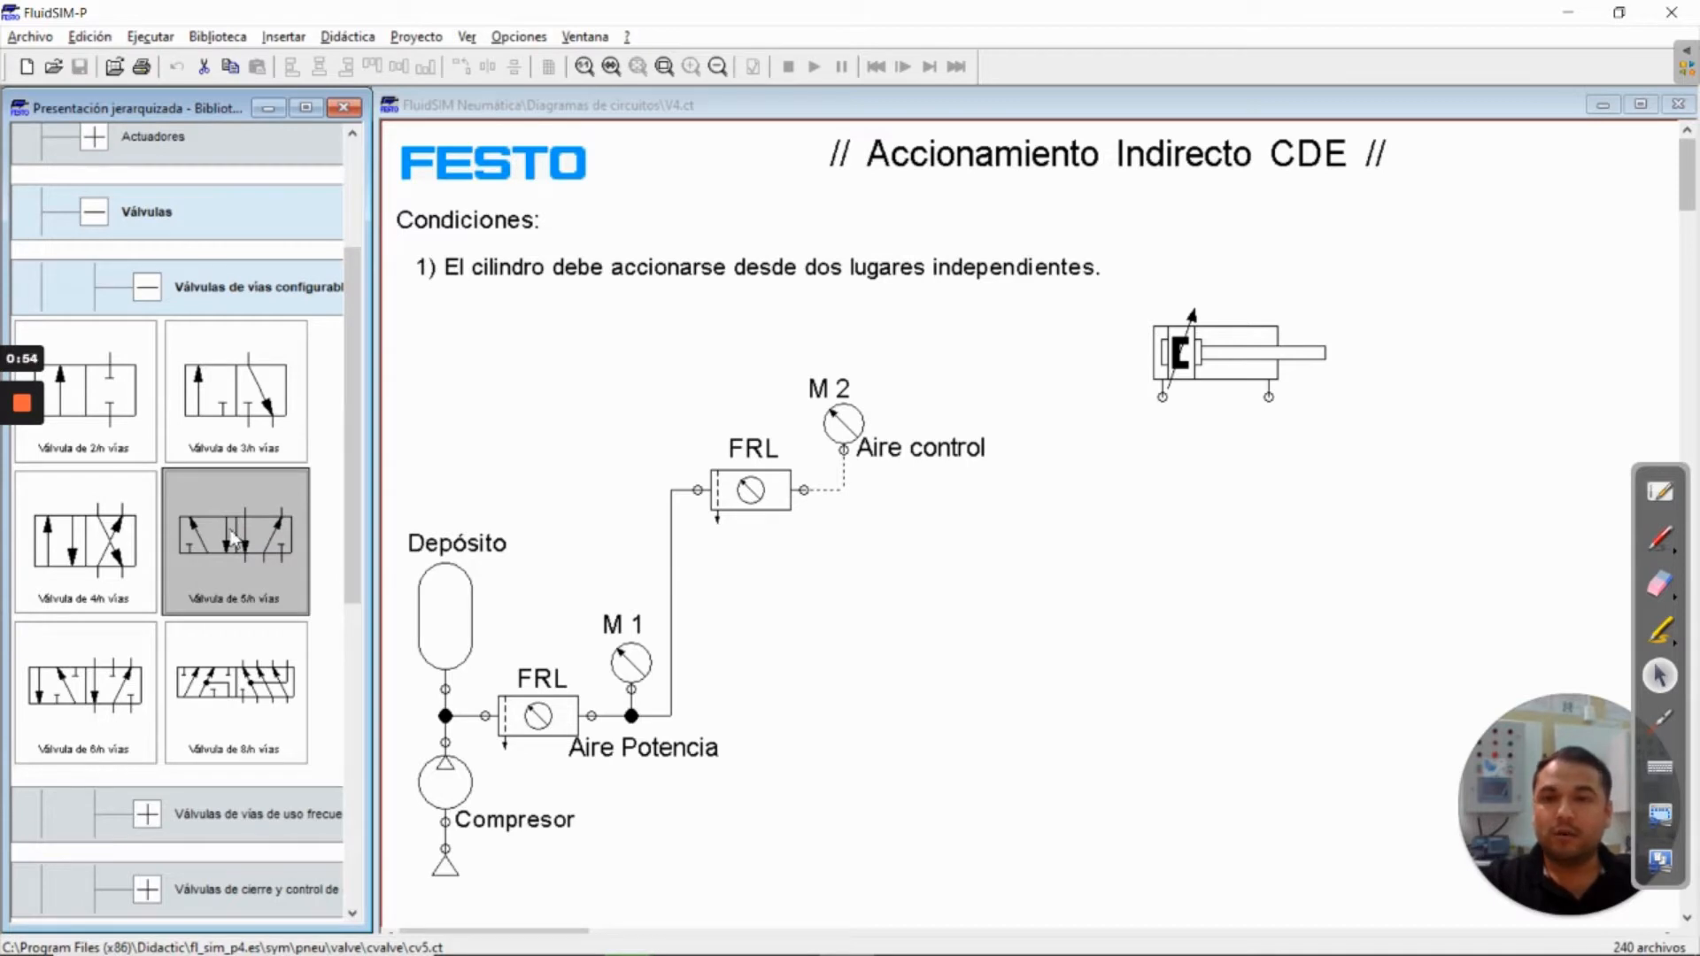
{"action": "left_click", "coordinate": [71, 538]}
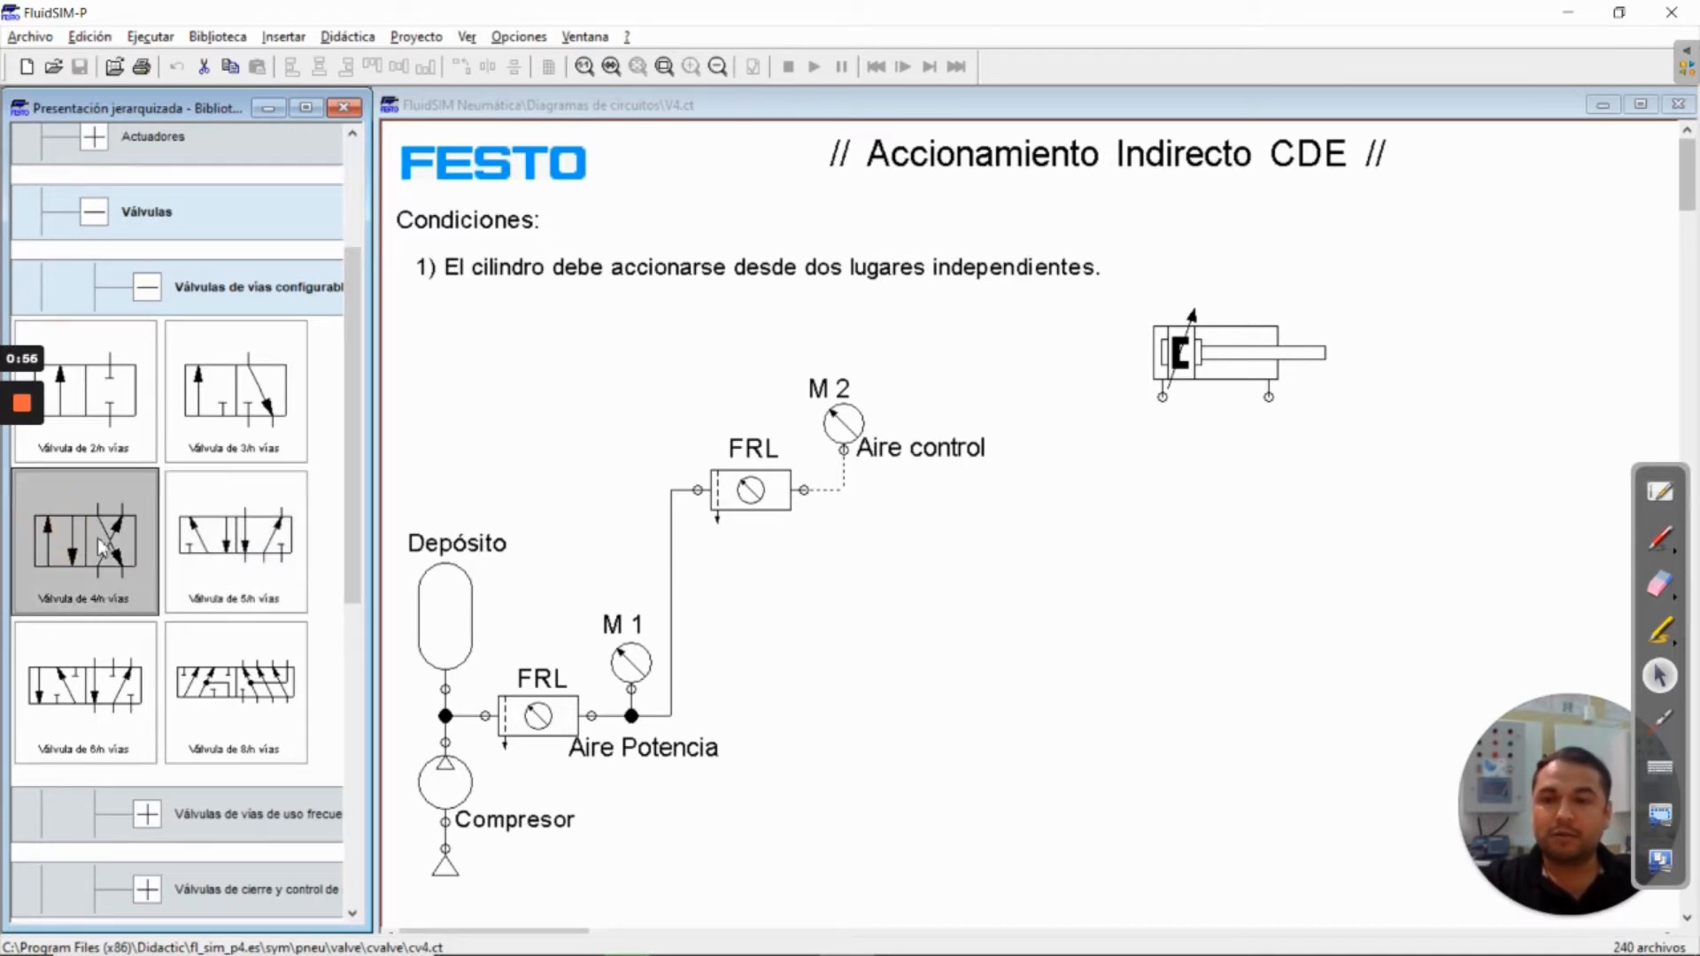
{"action": "left_click_drag", "start_coordinate": [98, 538], "coordinate": [1208, 509]}
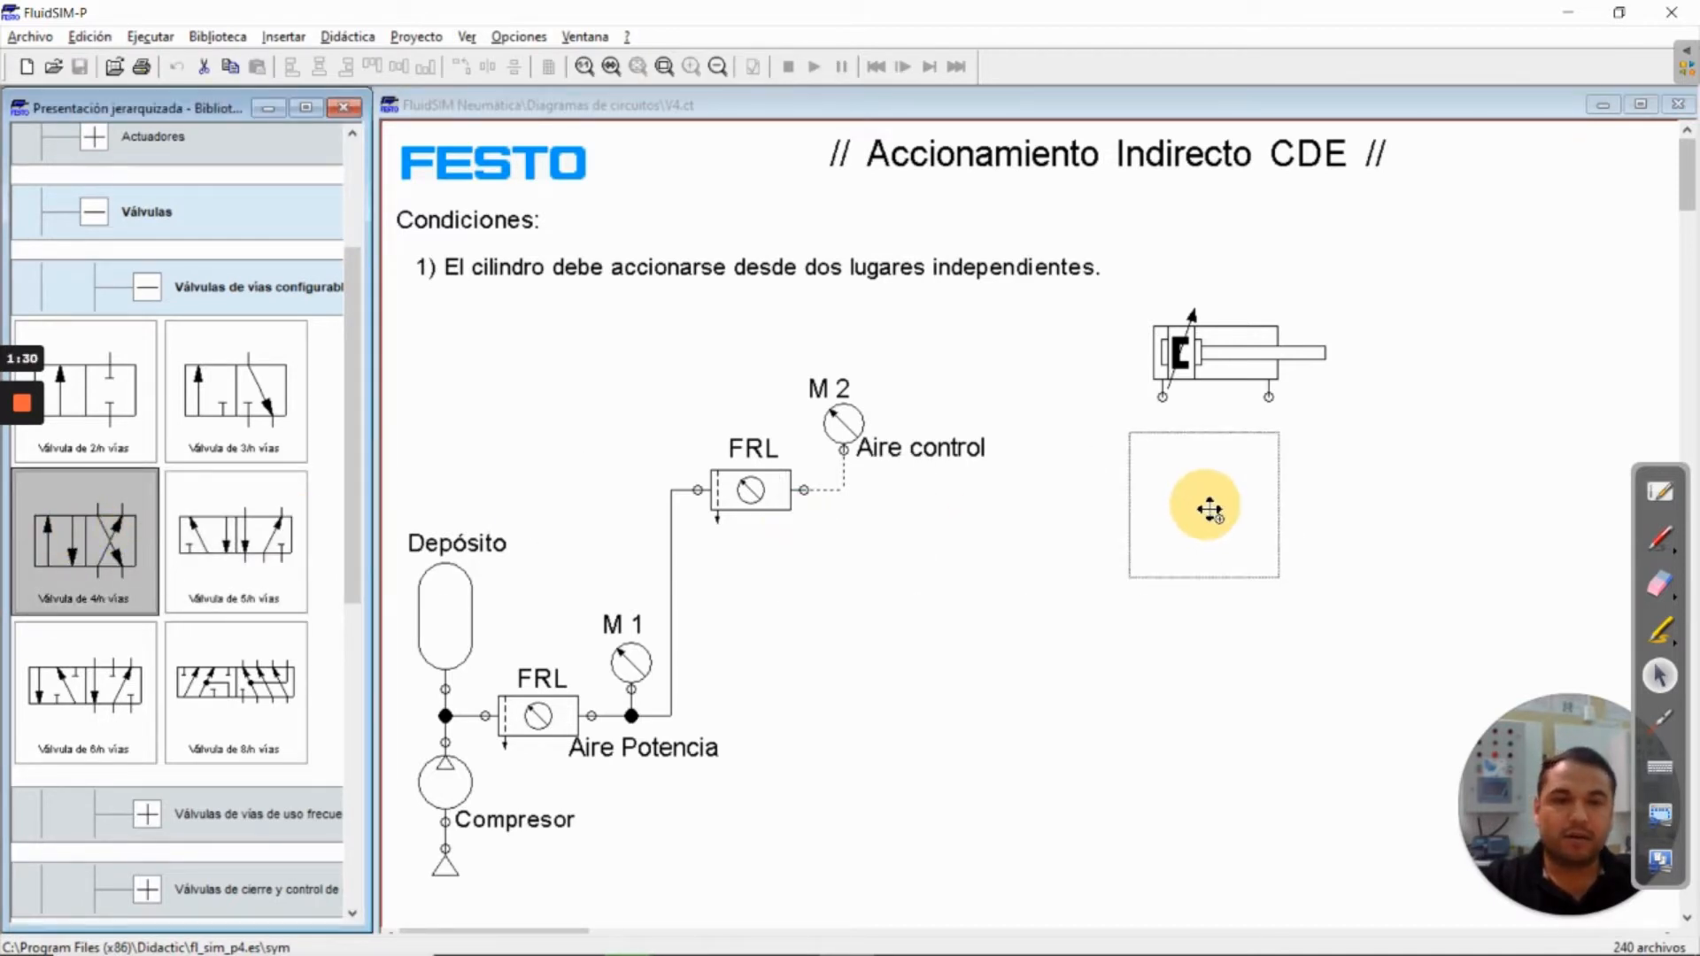
Connect valve port 2 to the cylinder's rod-side port and valve port 4 to its piston-side port
{"action": "left_click_drag", "start_coordinate": [1208, 511], "coordinate": [1269, 397]}
{"action": "left_click", "coordinate": [1322, 498]}
{"action": "left_click", "coordinate": [1222, 505]}
{"action": "left_click", "coordinate": [1310, 511]}
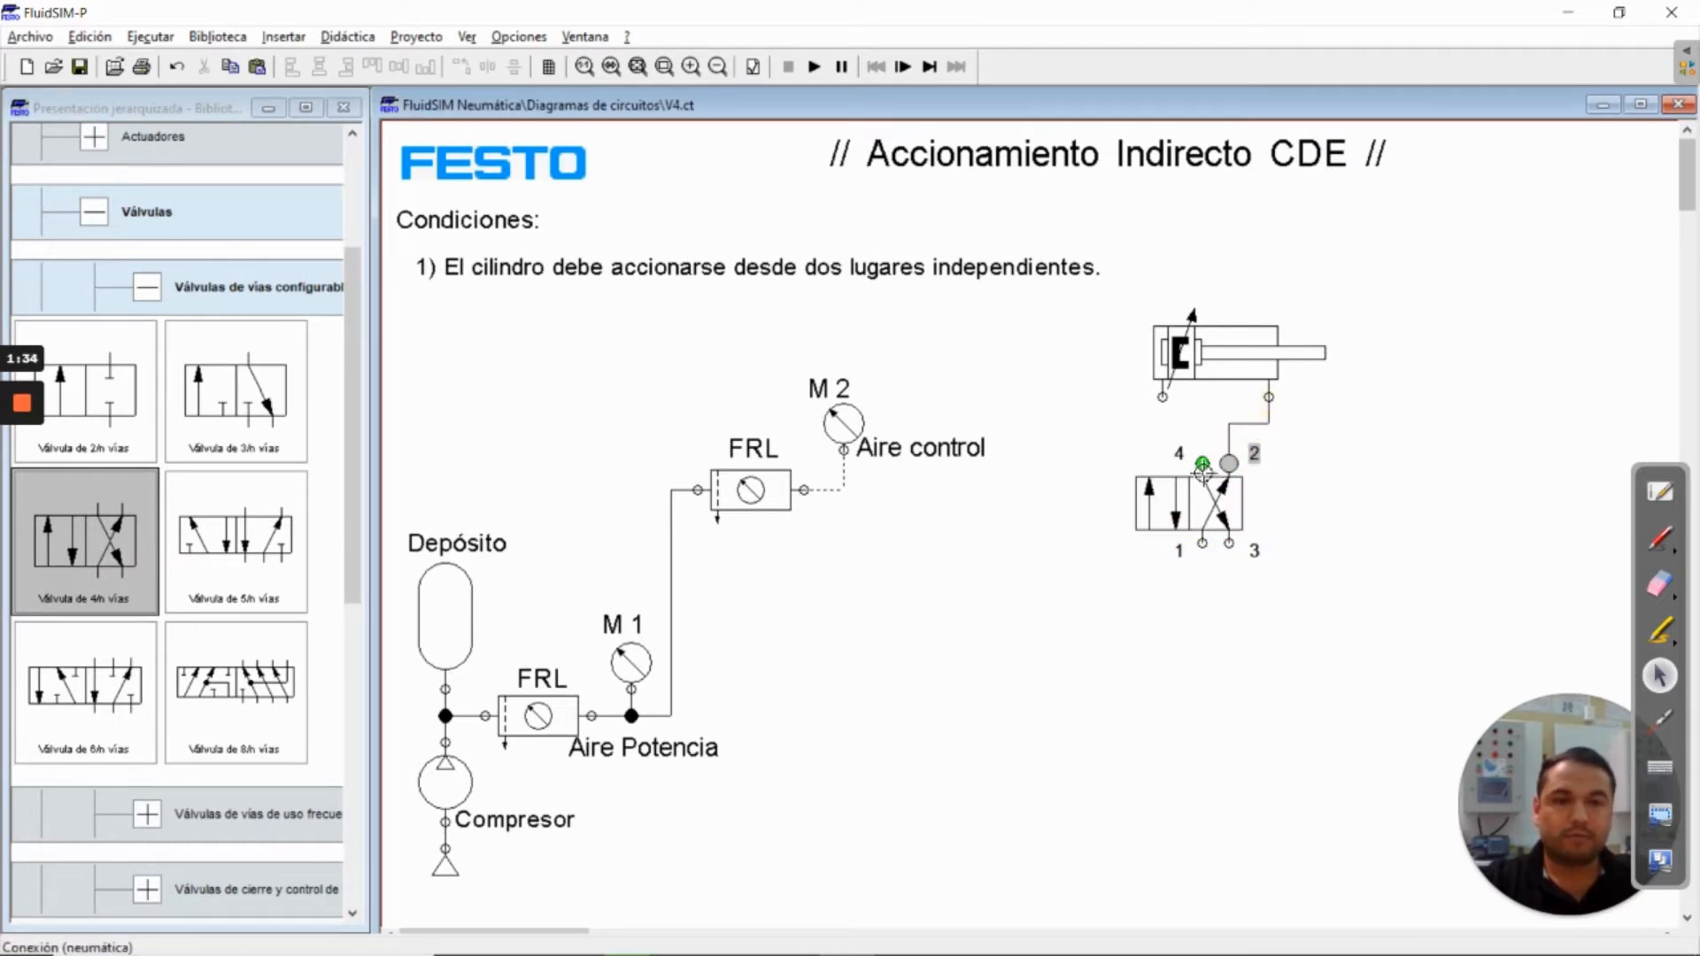
{"action": "mouse_move", "coordinate": [1203, 472]}
{"action": "left_mouse_down"}
{"action": "mouse_move", "coordinate": [1138, 407]}
{"action": "mouse_move", "coordinate": [1163, 397]}
{"action": "left_mouse_up"}
{"action": "left_click", "coordinate": [1356, 489]}
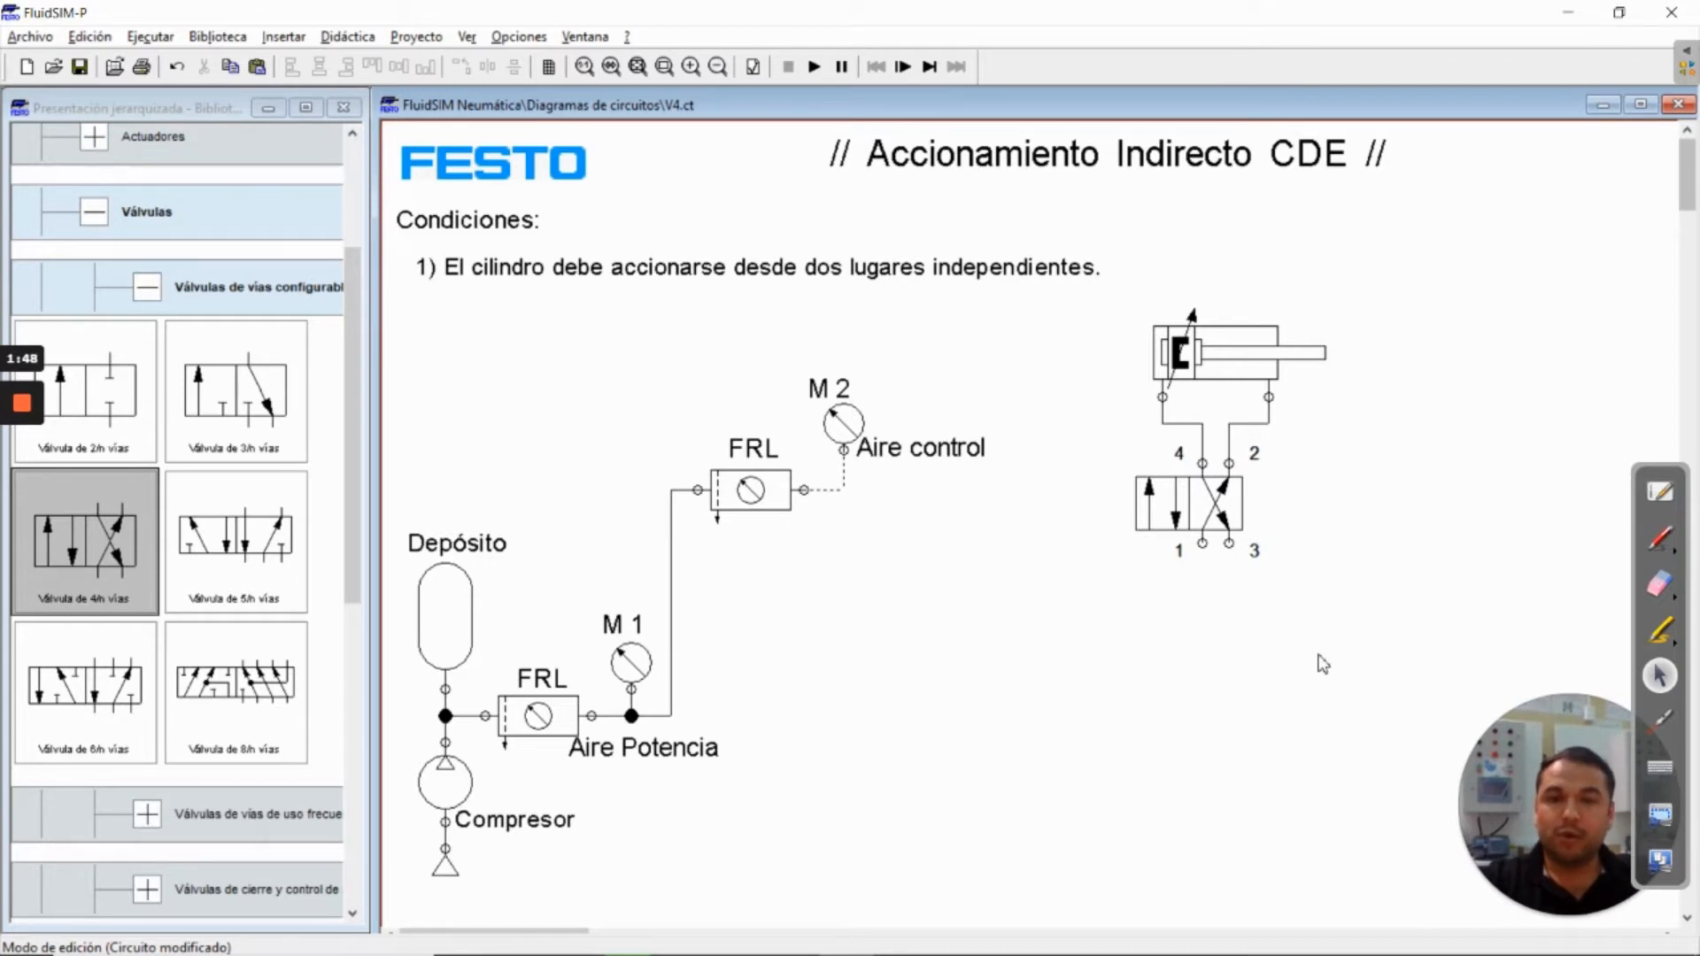
Place a configurable 3/n-way valve (Válvula de 3/n vías) below the Aire control label, lower left of the 4/n-way valve
{"action": "left_click", "coordinate": [235, 394]}
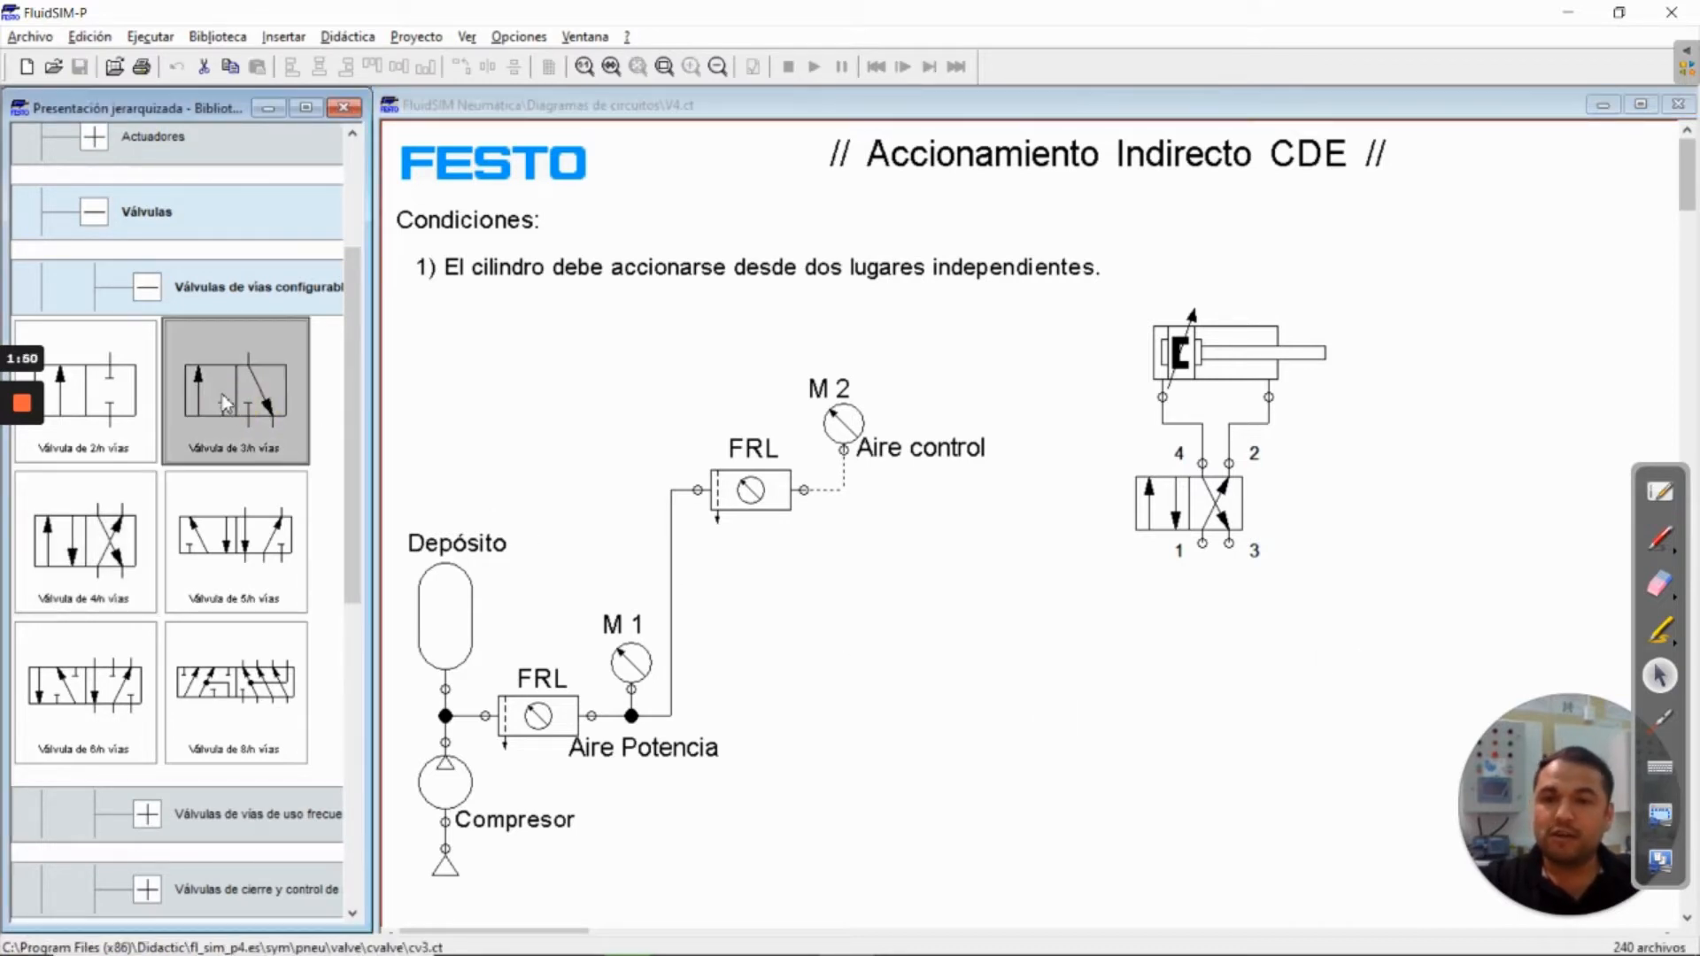
{"action": "left_click_drag", "start_coordinate": [232, 398], "coordinate": [979, 619]}
{"action": "left_click", "coordinate": [1107, 675]}
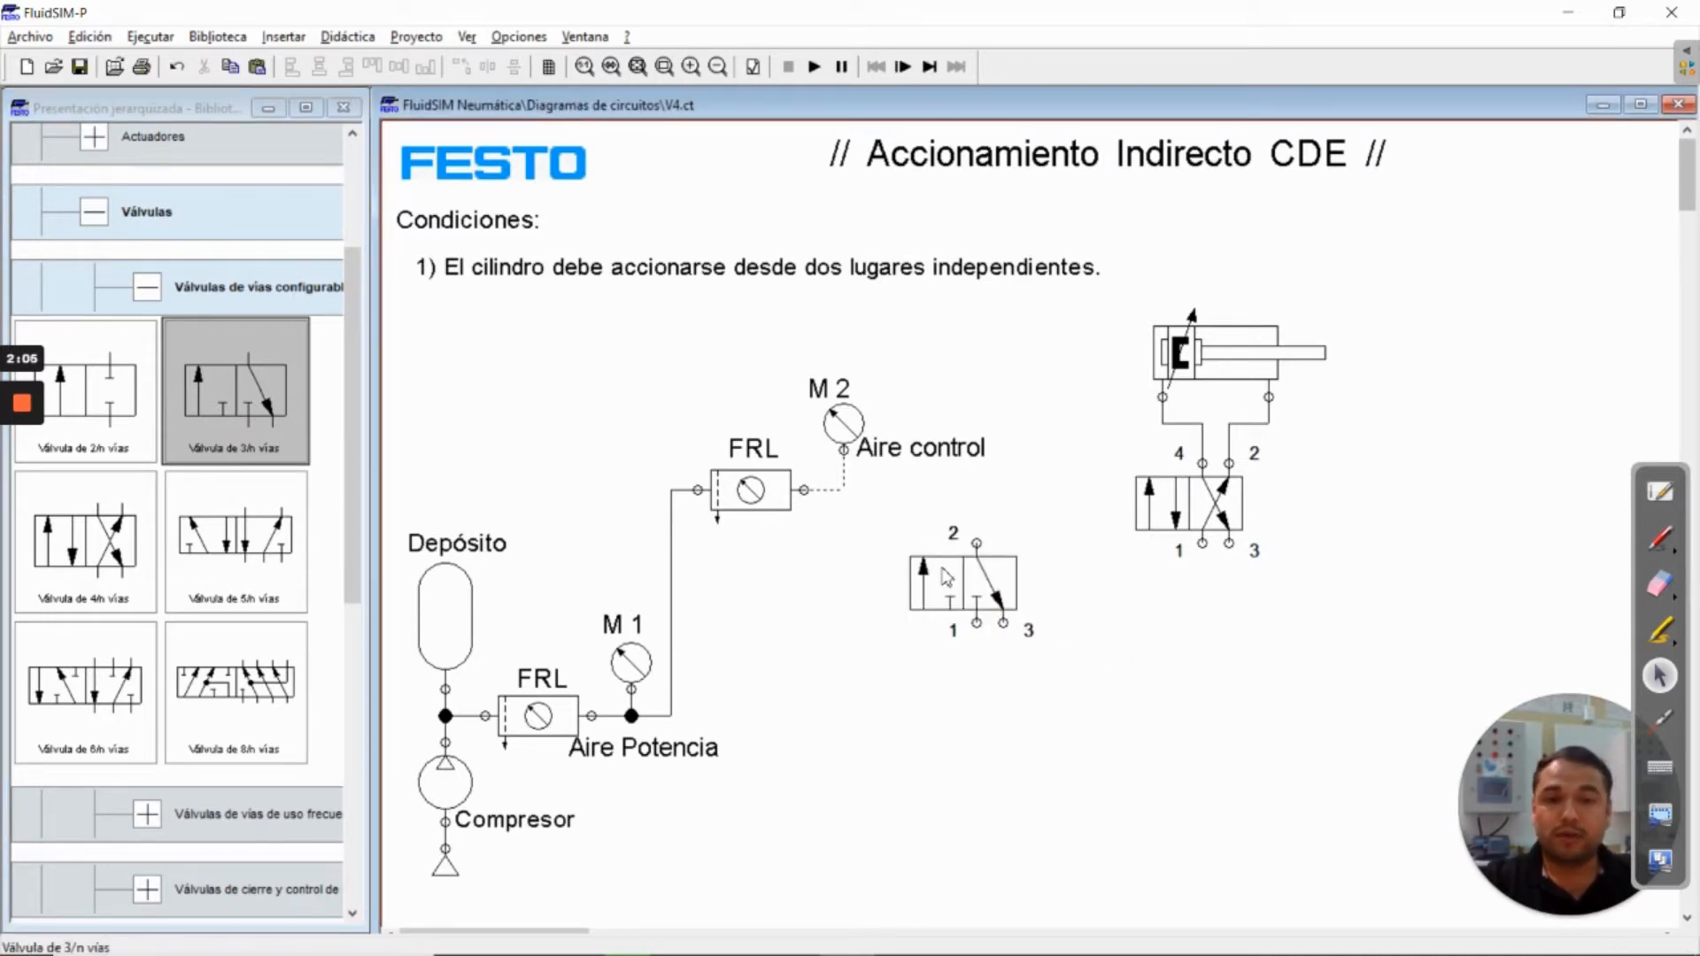
Configure the 3/n-way valve with the general manual actuator (Esfuerzo muscular) on the left and spring return on the right
{"action": "left_click", "coordinate": [949, 582]}
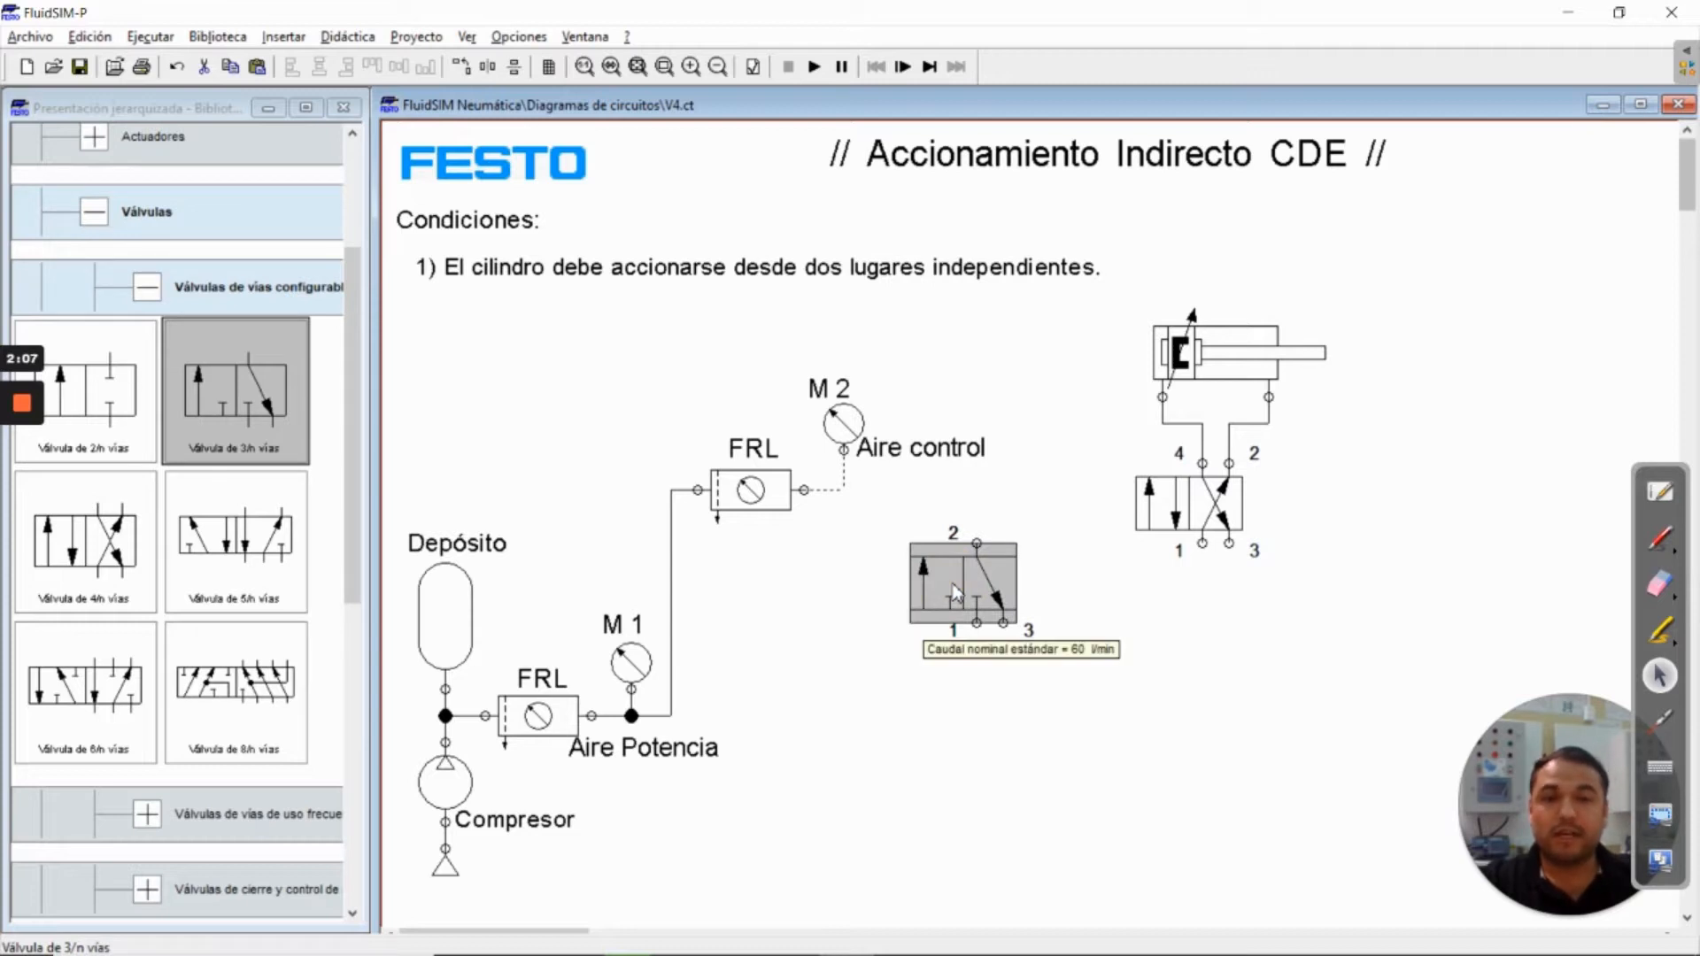
{"action": "double_click", "coordinate": [953, 586]}
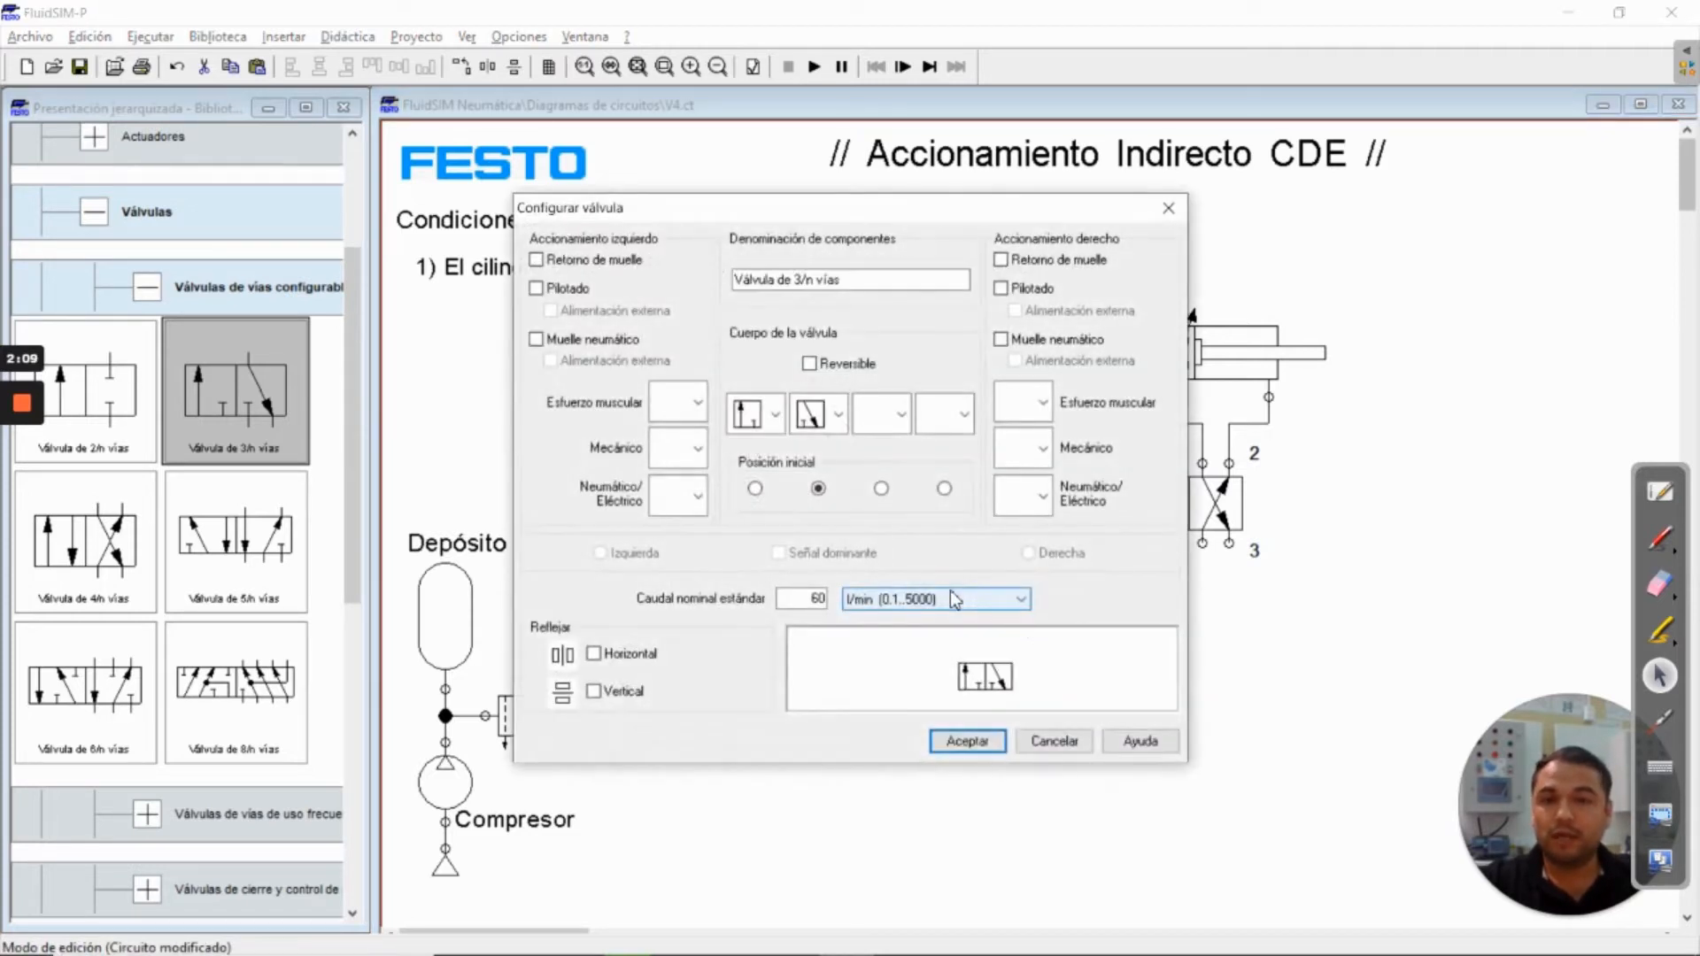
{"action": "left_click", "coordinate": [692, 400]}
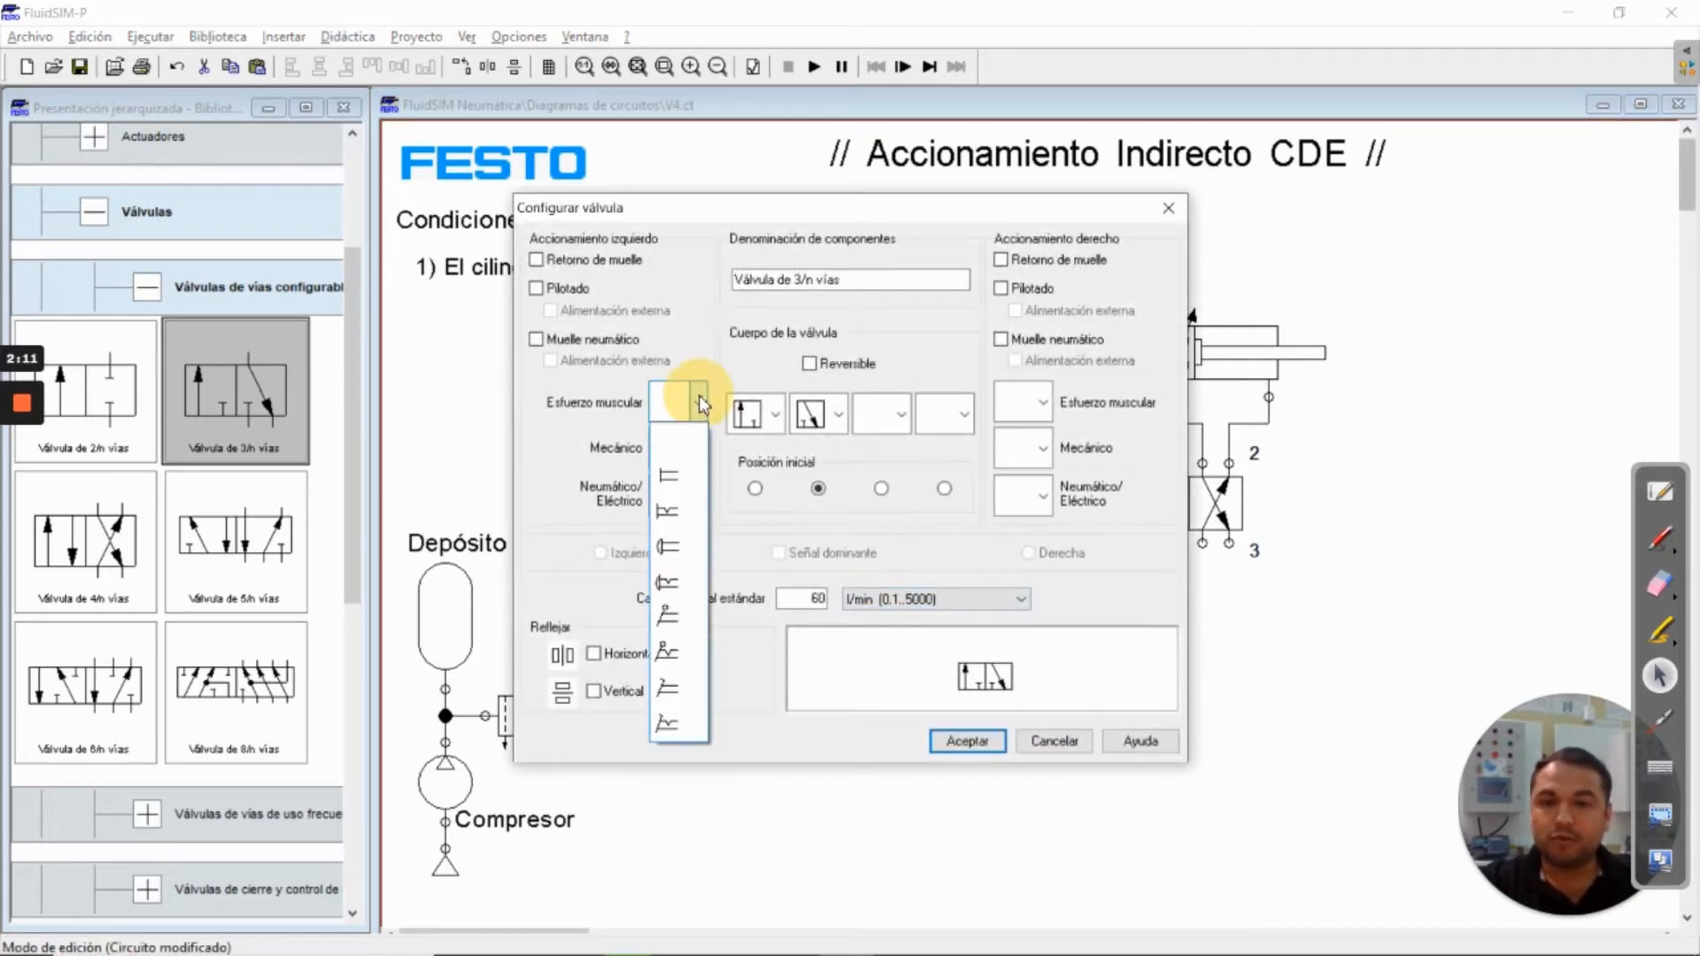
{"action": "left_click", "coordinate": [671, 477]}
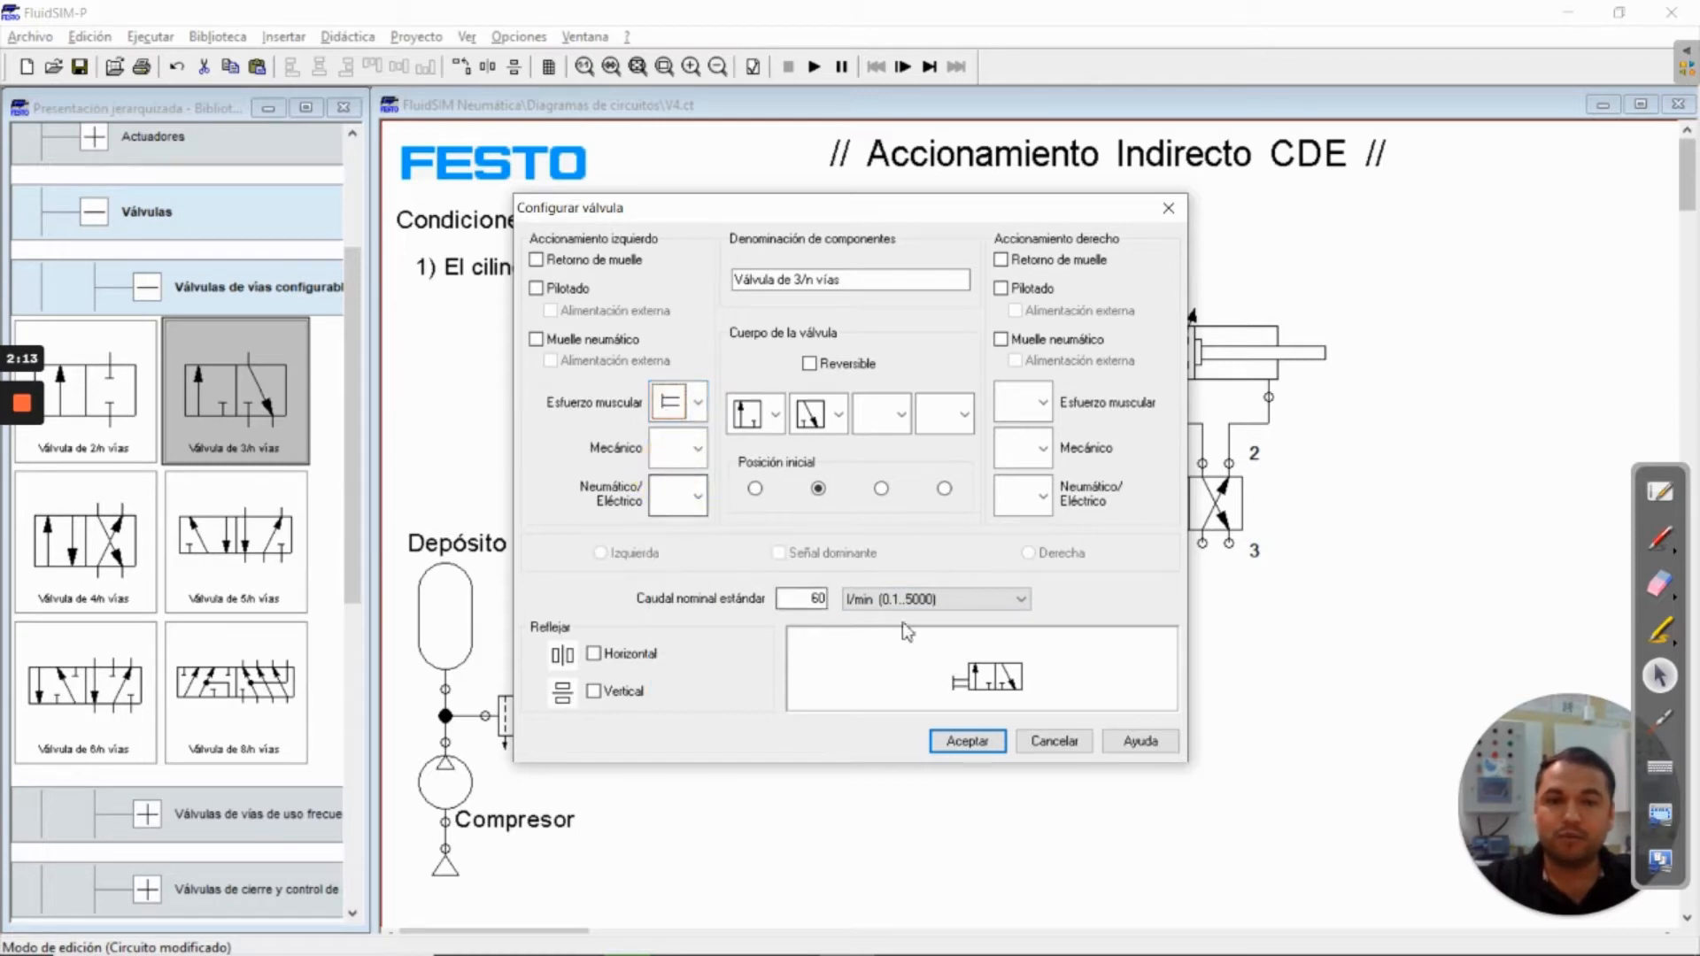
{"action": "left_click", "coordinate": [1001, 260]}
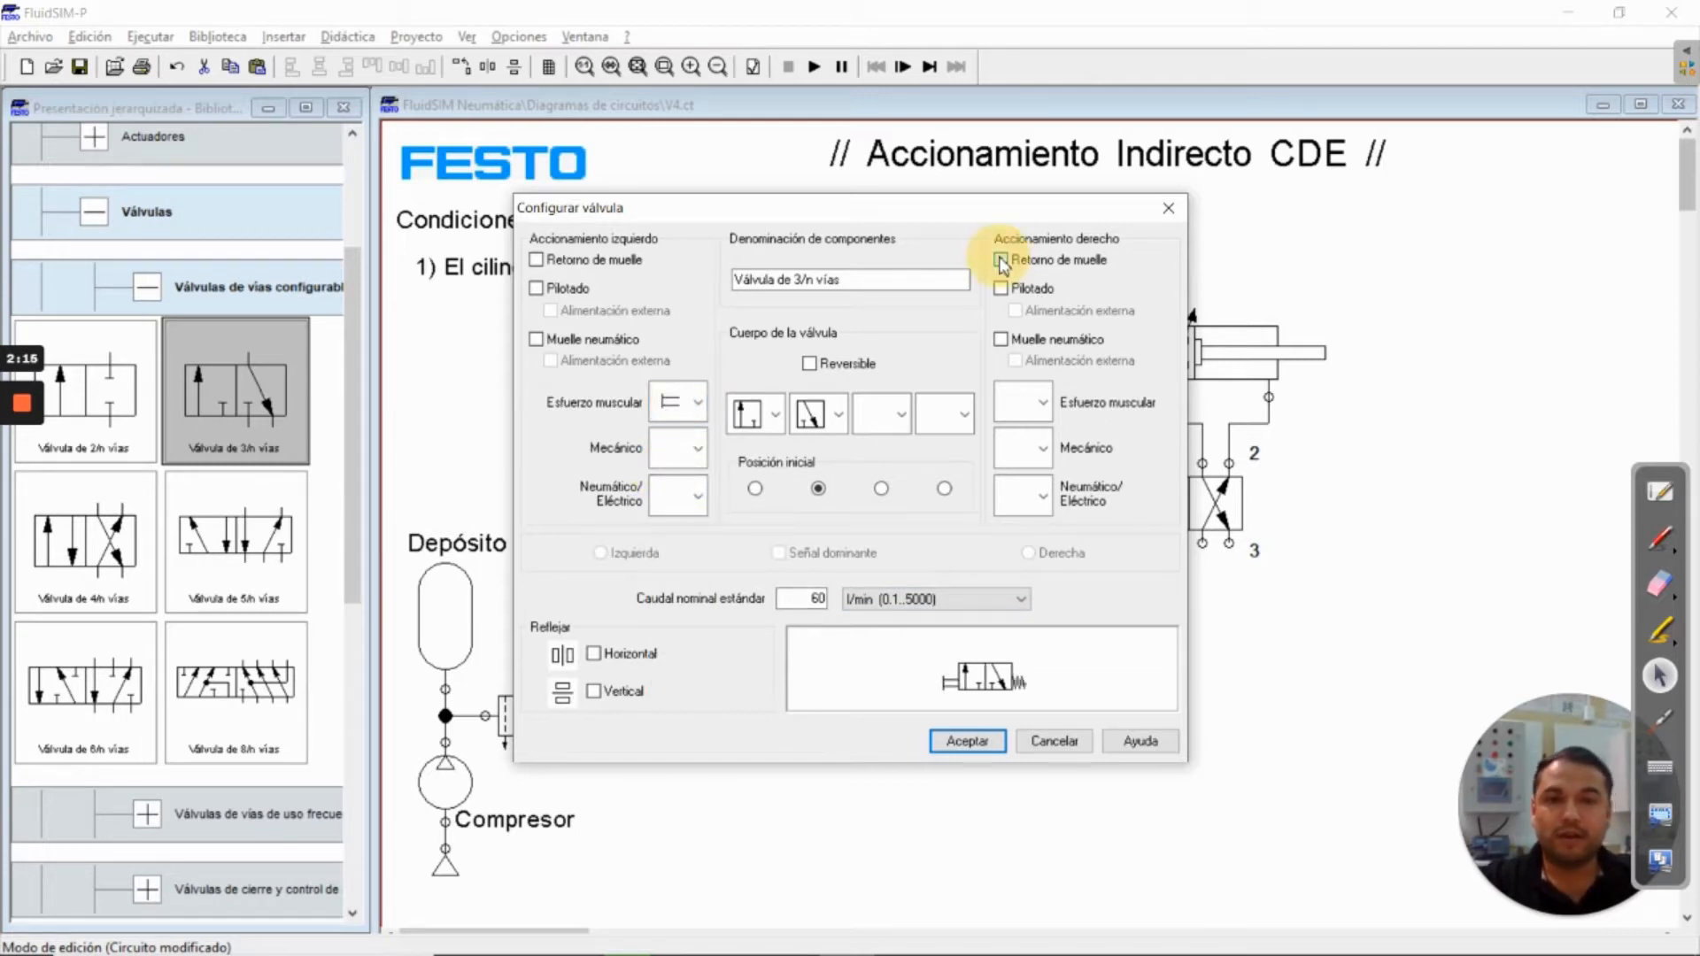
{"action": "left_click", "coordinate": [965, 741]}
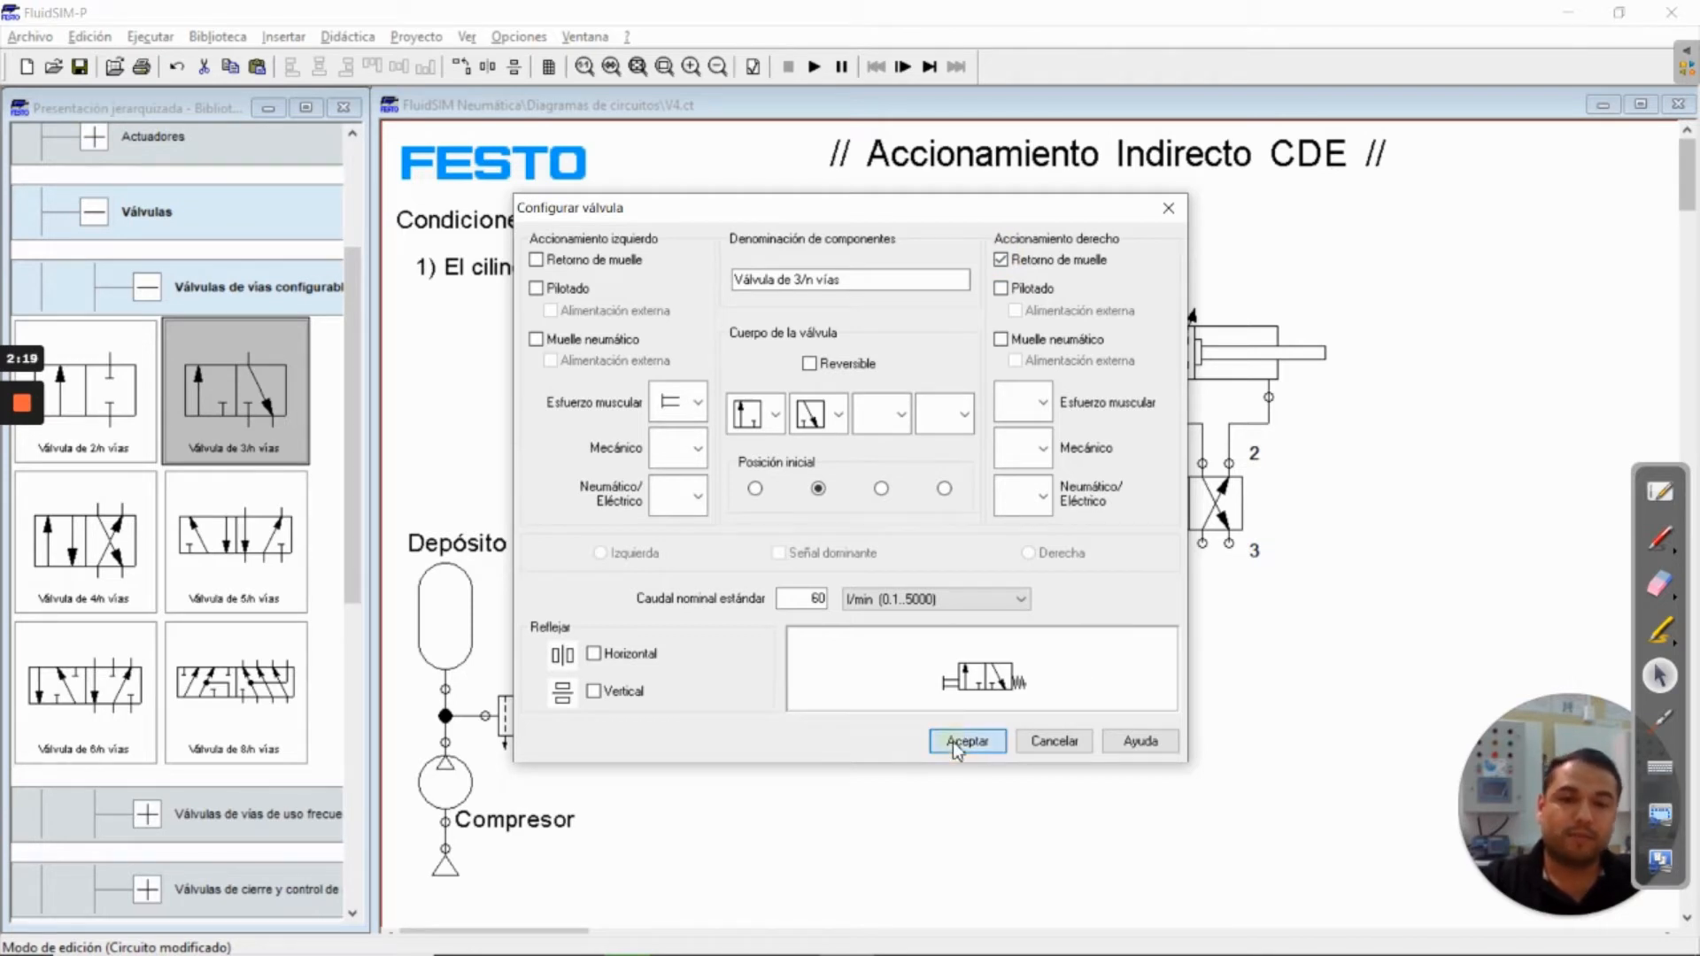
Reposition the manually actuated 3/n-way valve slightly lower in the diagram
{"action": "left_click", "coordinate": [972, 588]}
{"action": "left_click_drag", "start_coordinate": [972, 589], "coordinate": [972, 615]}
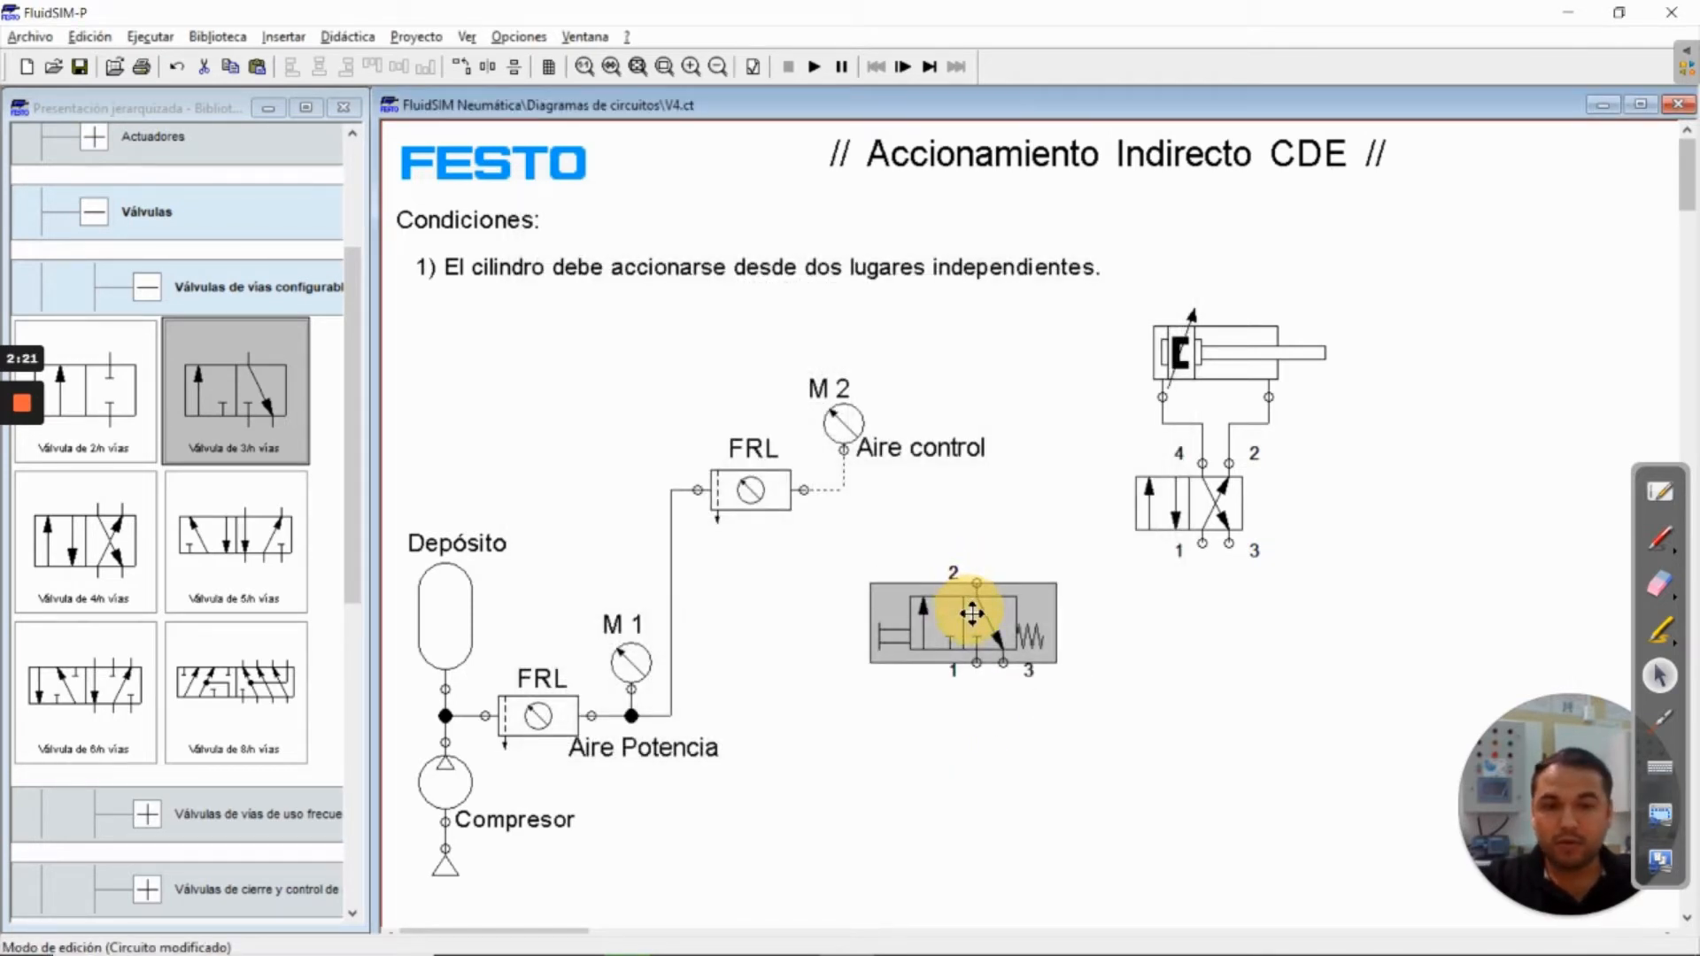
{"action": "left_click", "coordinate": [1098, 733]}
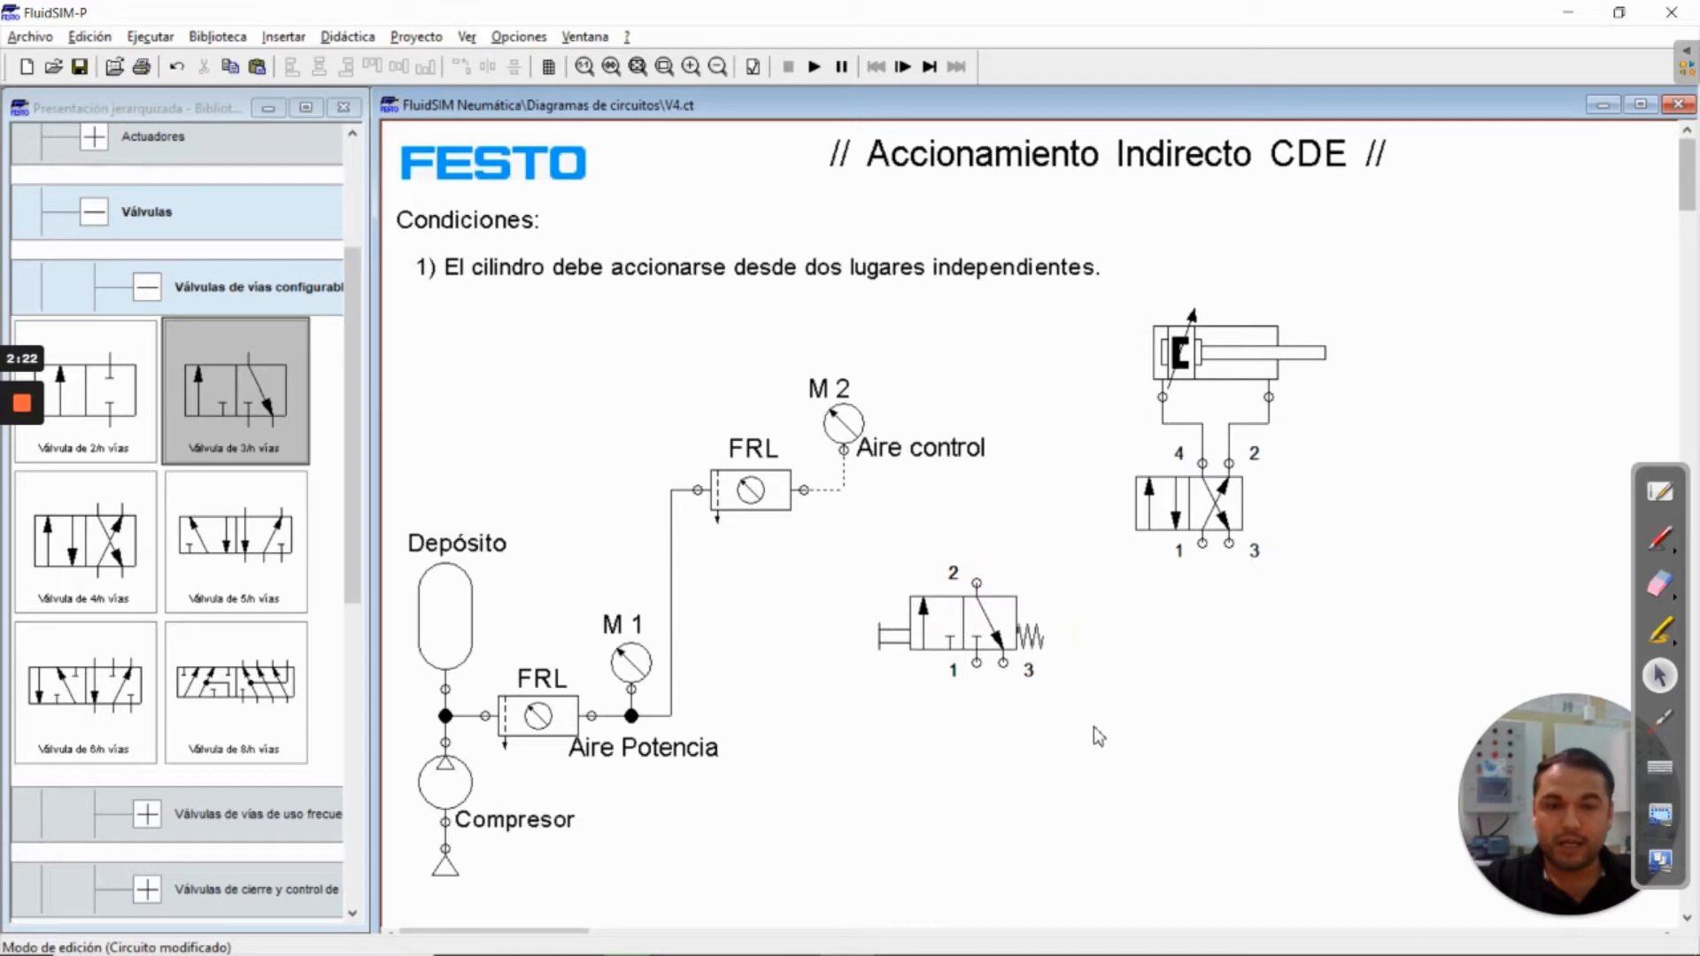
{"action": "left_click", "coordinate": [978, 611]}
{"action": "left_click_drag", "start_coordinate": [978, 611], "coordinate": [978, 598]}
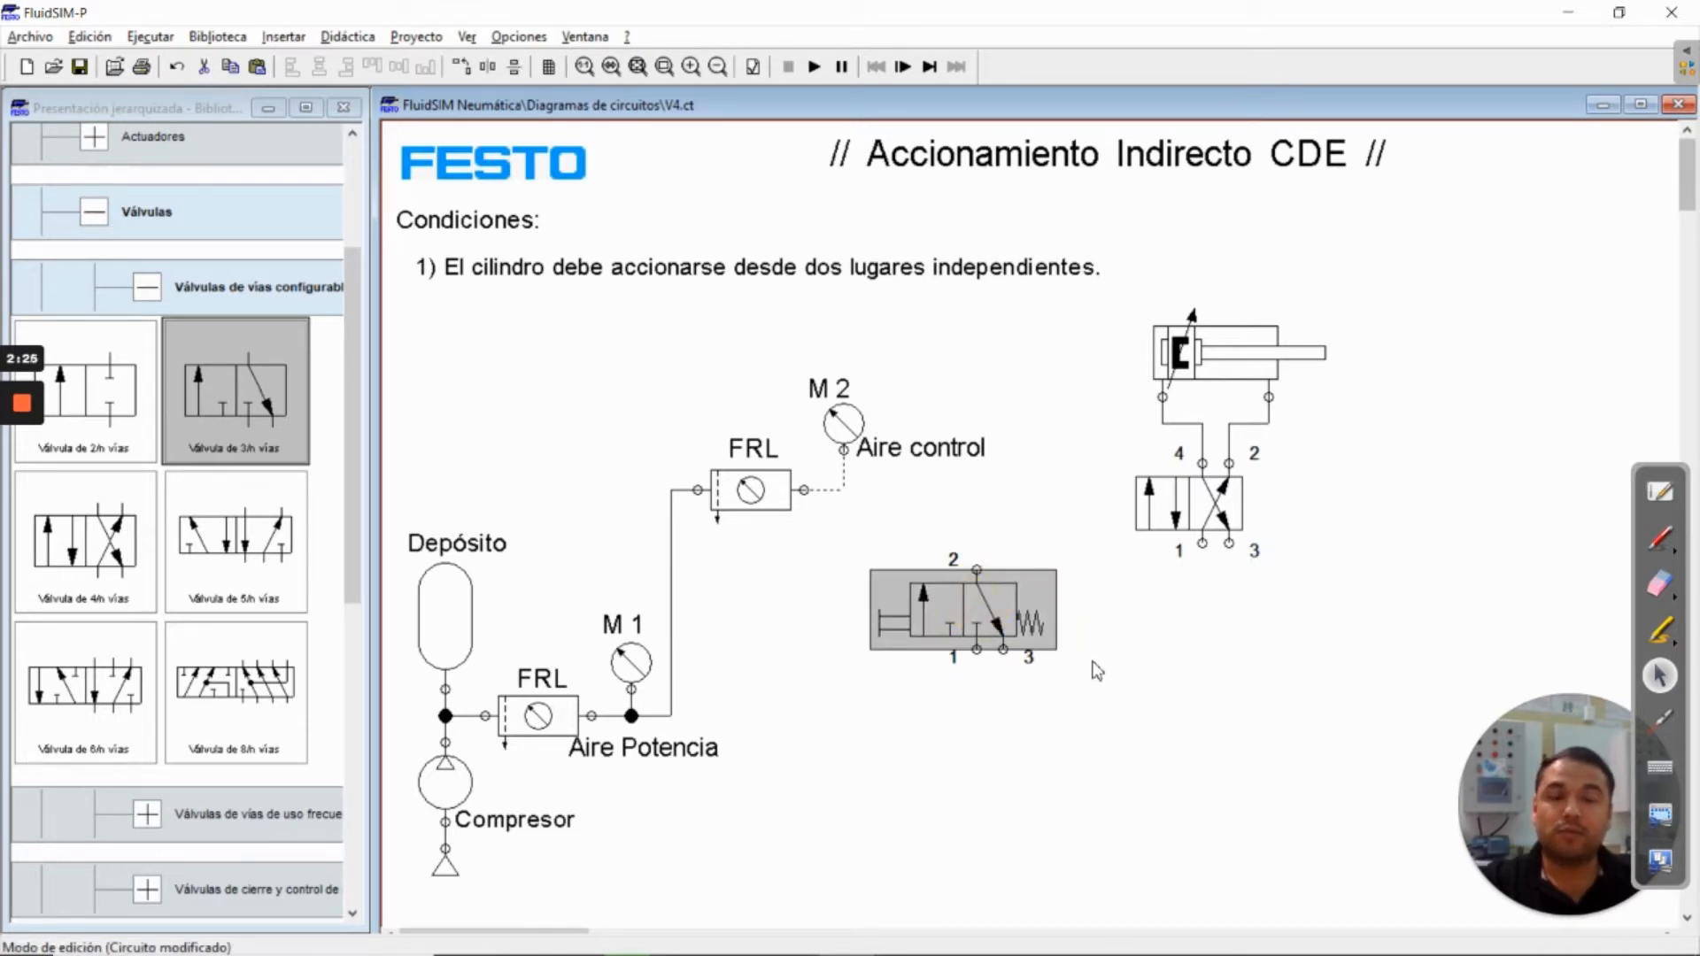
{"action": "left_click", "coordinate": [1094, 694]}
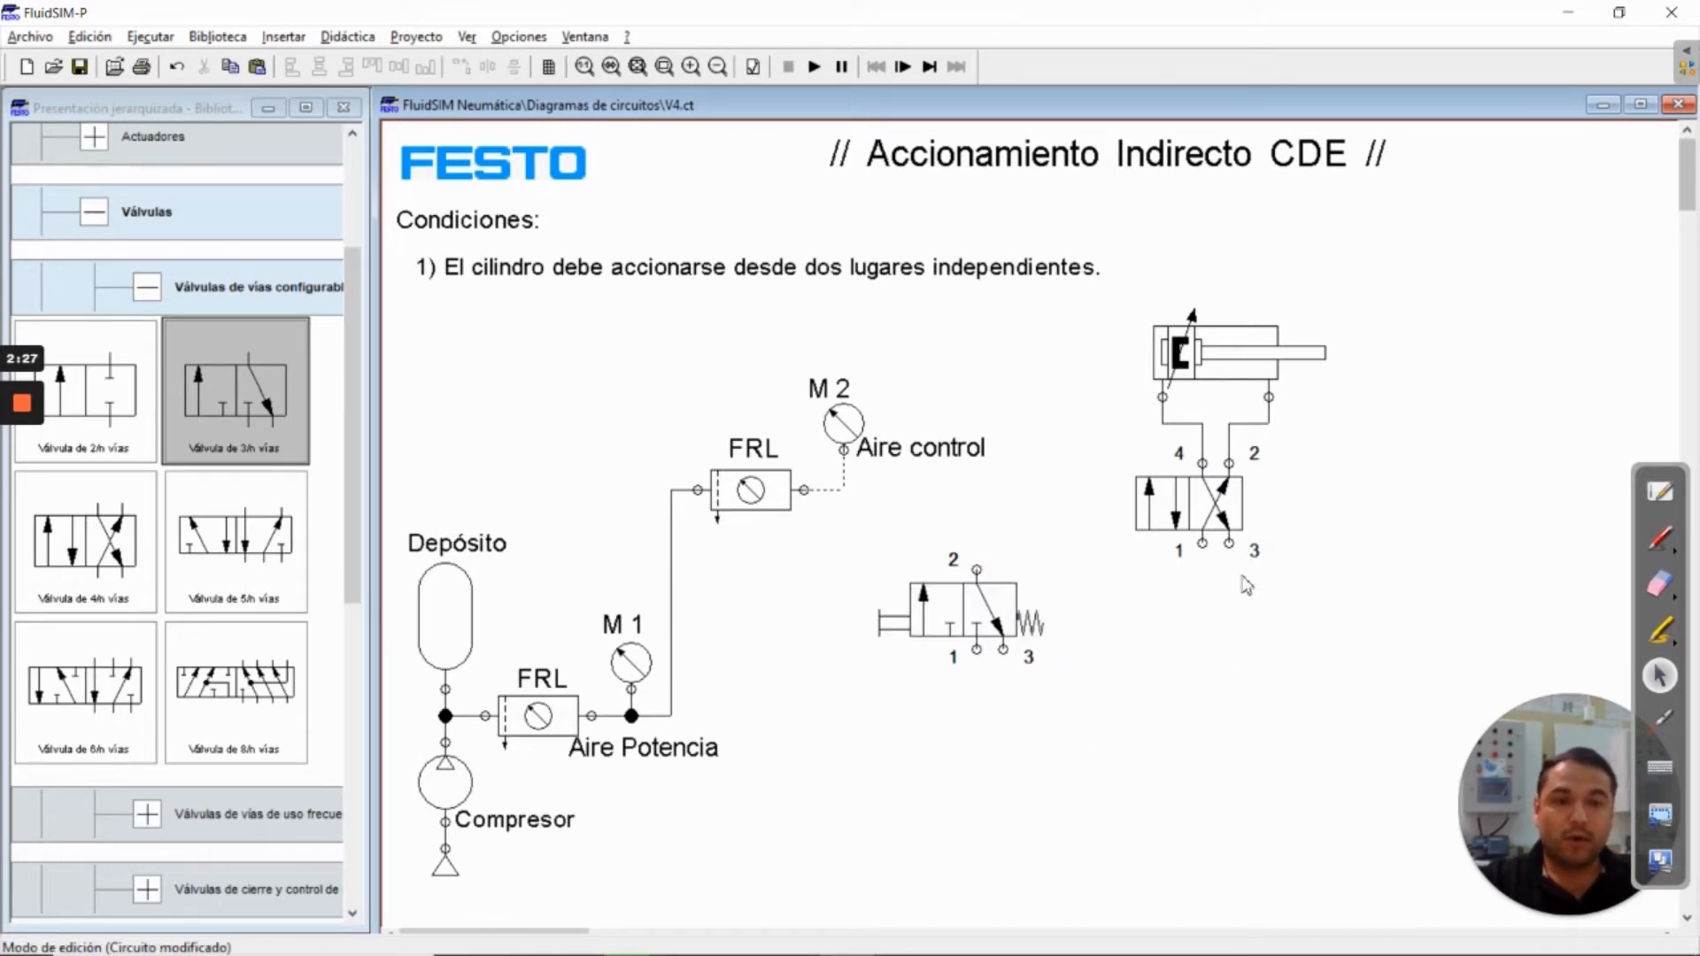
Configure the 4/n-way valve with spring return on the right and a pneumatic pilot actuator on the left
{"action": "double_click", "coordinate": [1213, 520]}
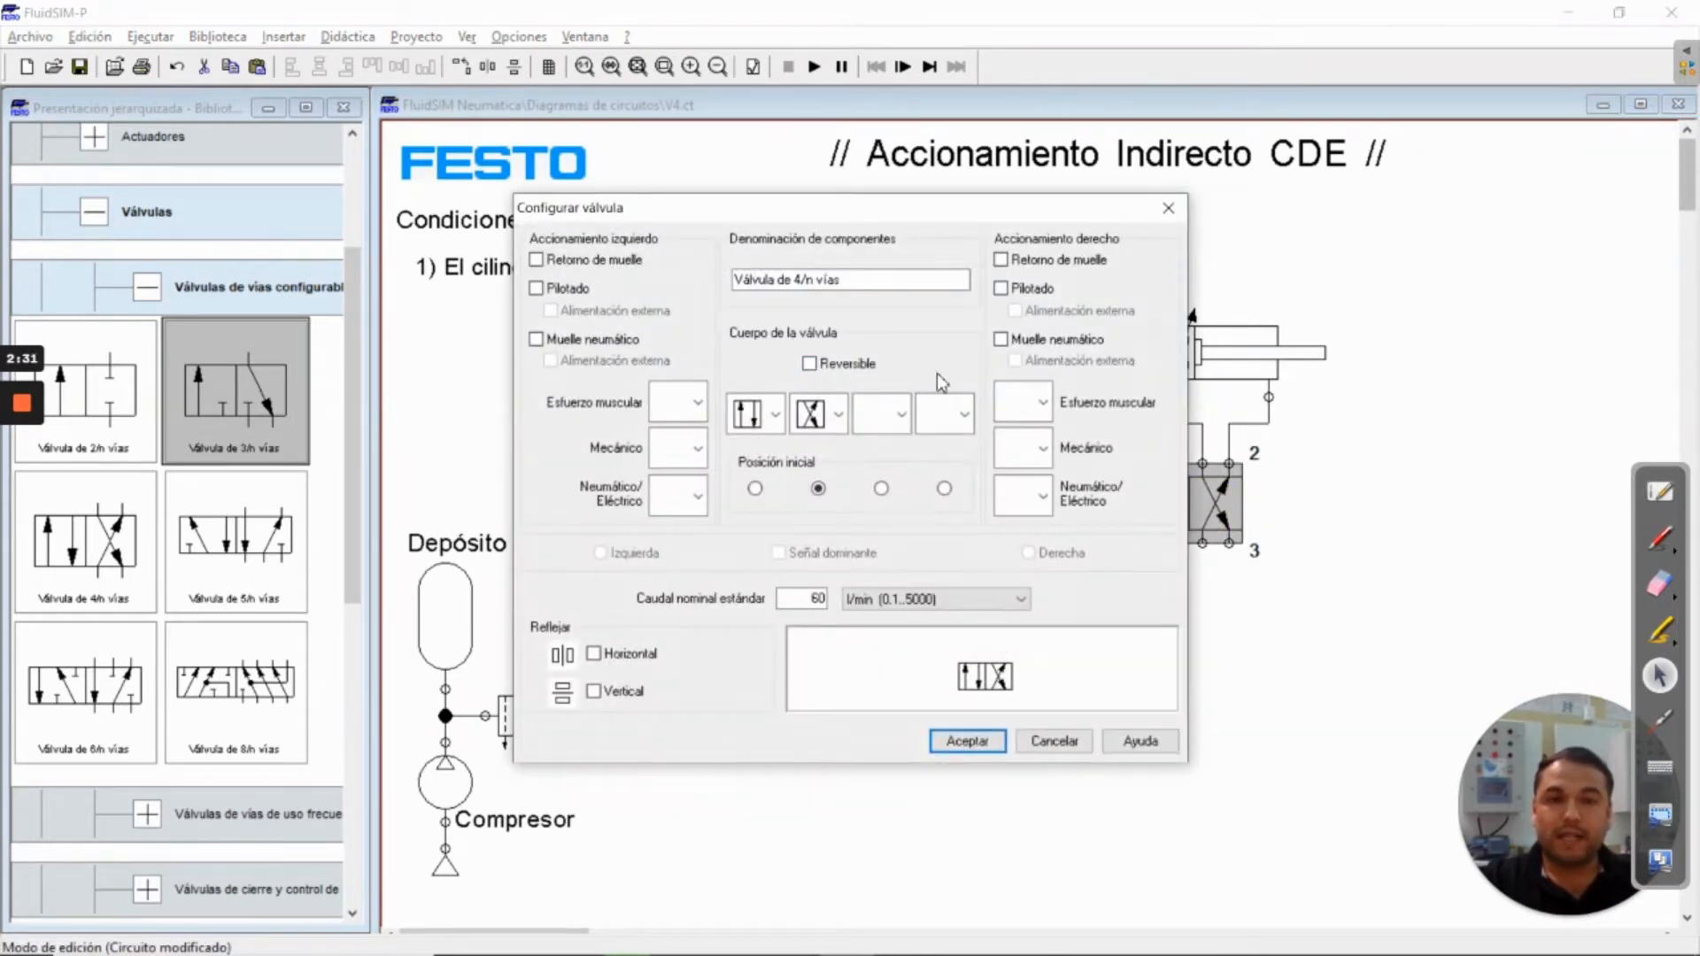
{"action": "left_click", "coordinate": [1002, 260]}
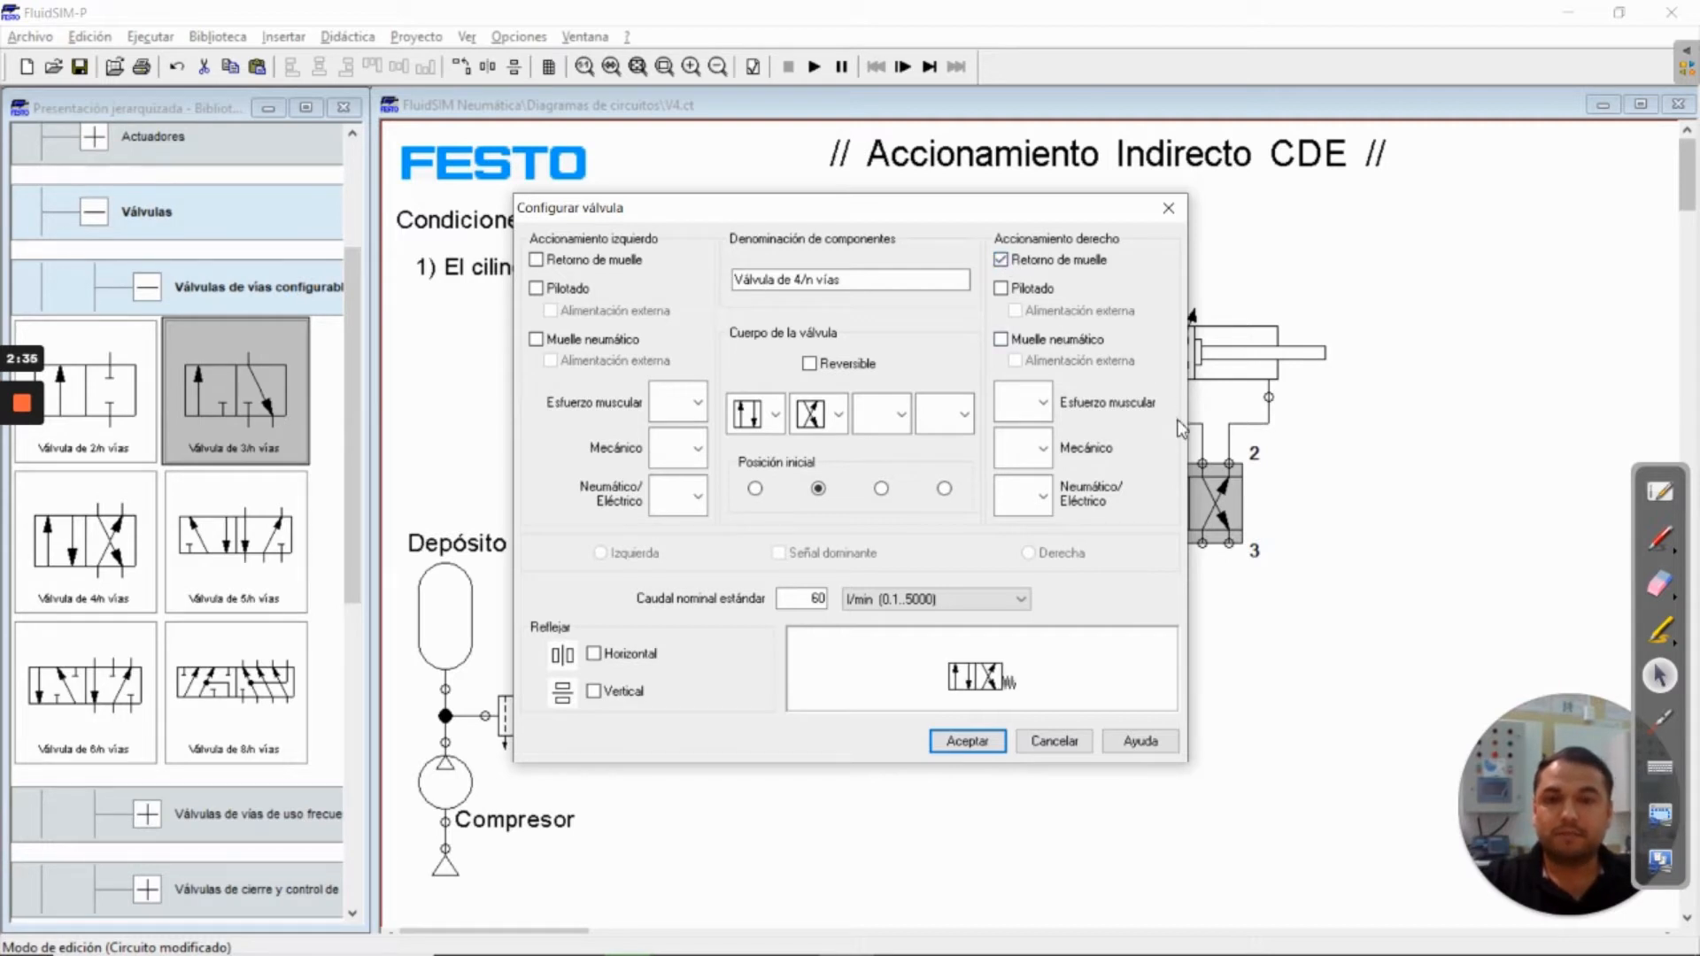
{"action": "left_click", "coordinate": [698, 498]}
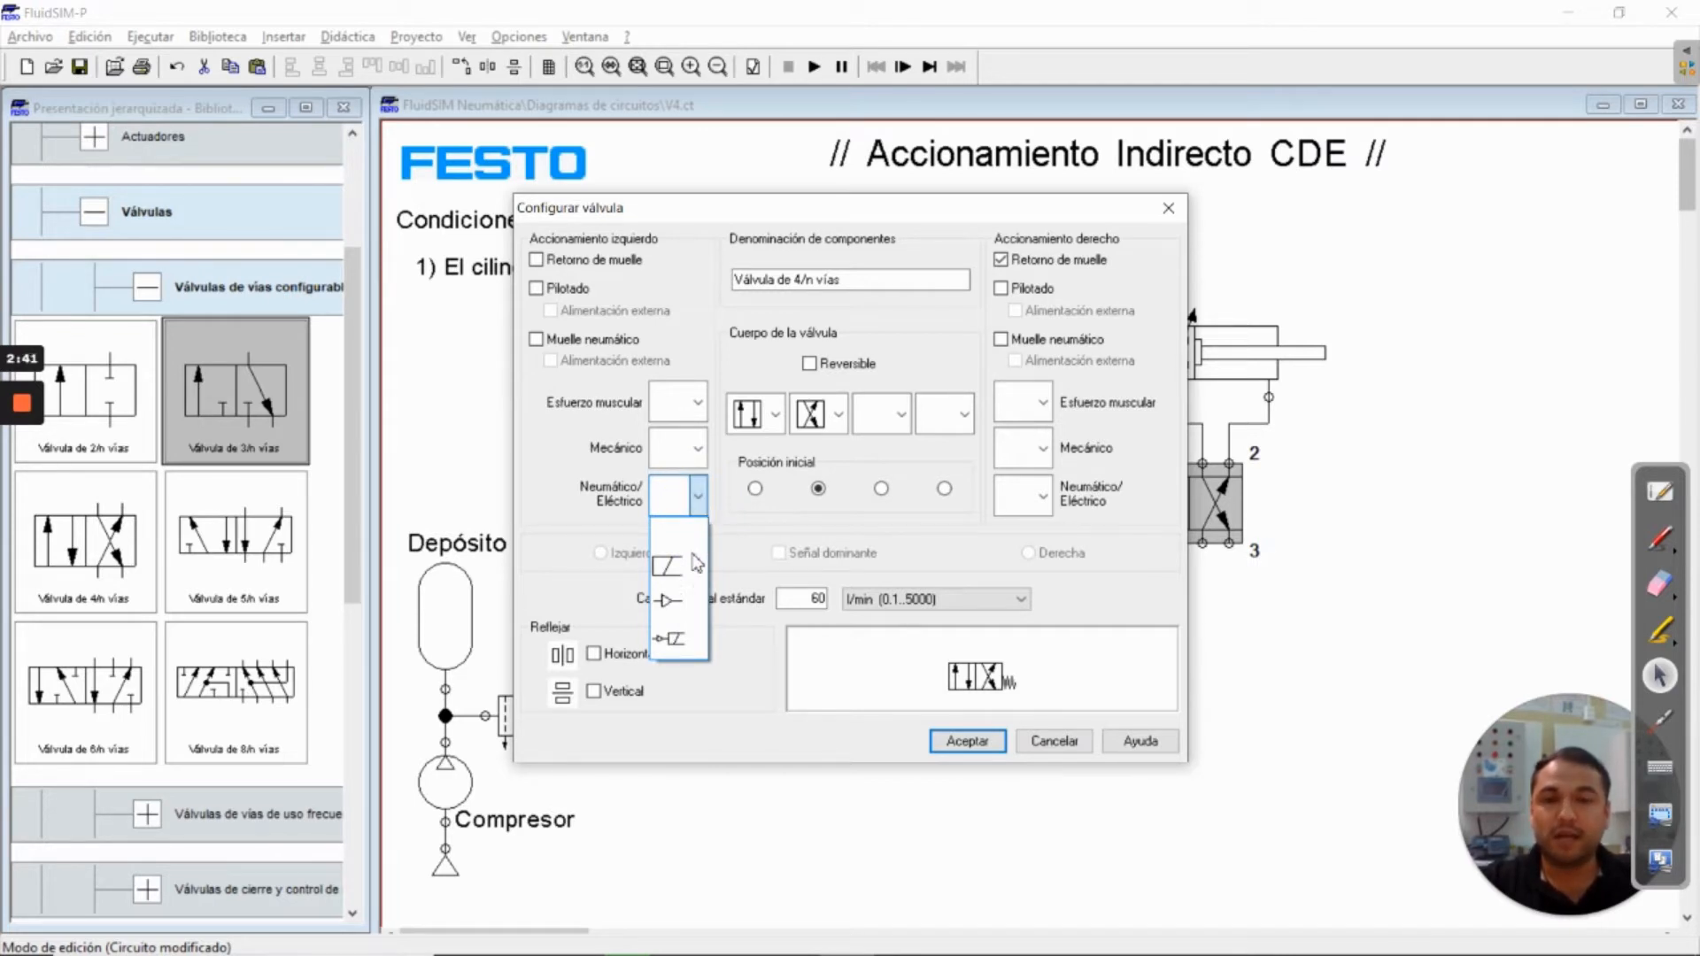
{"action": "left_click", "coordinate": [678, 607]}
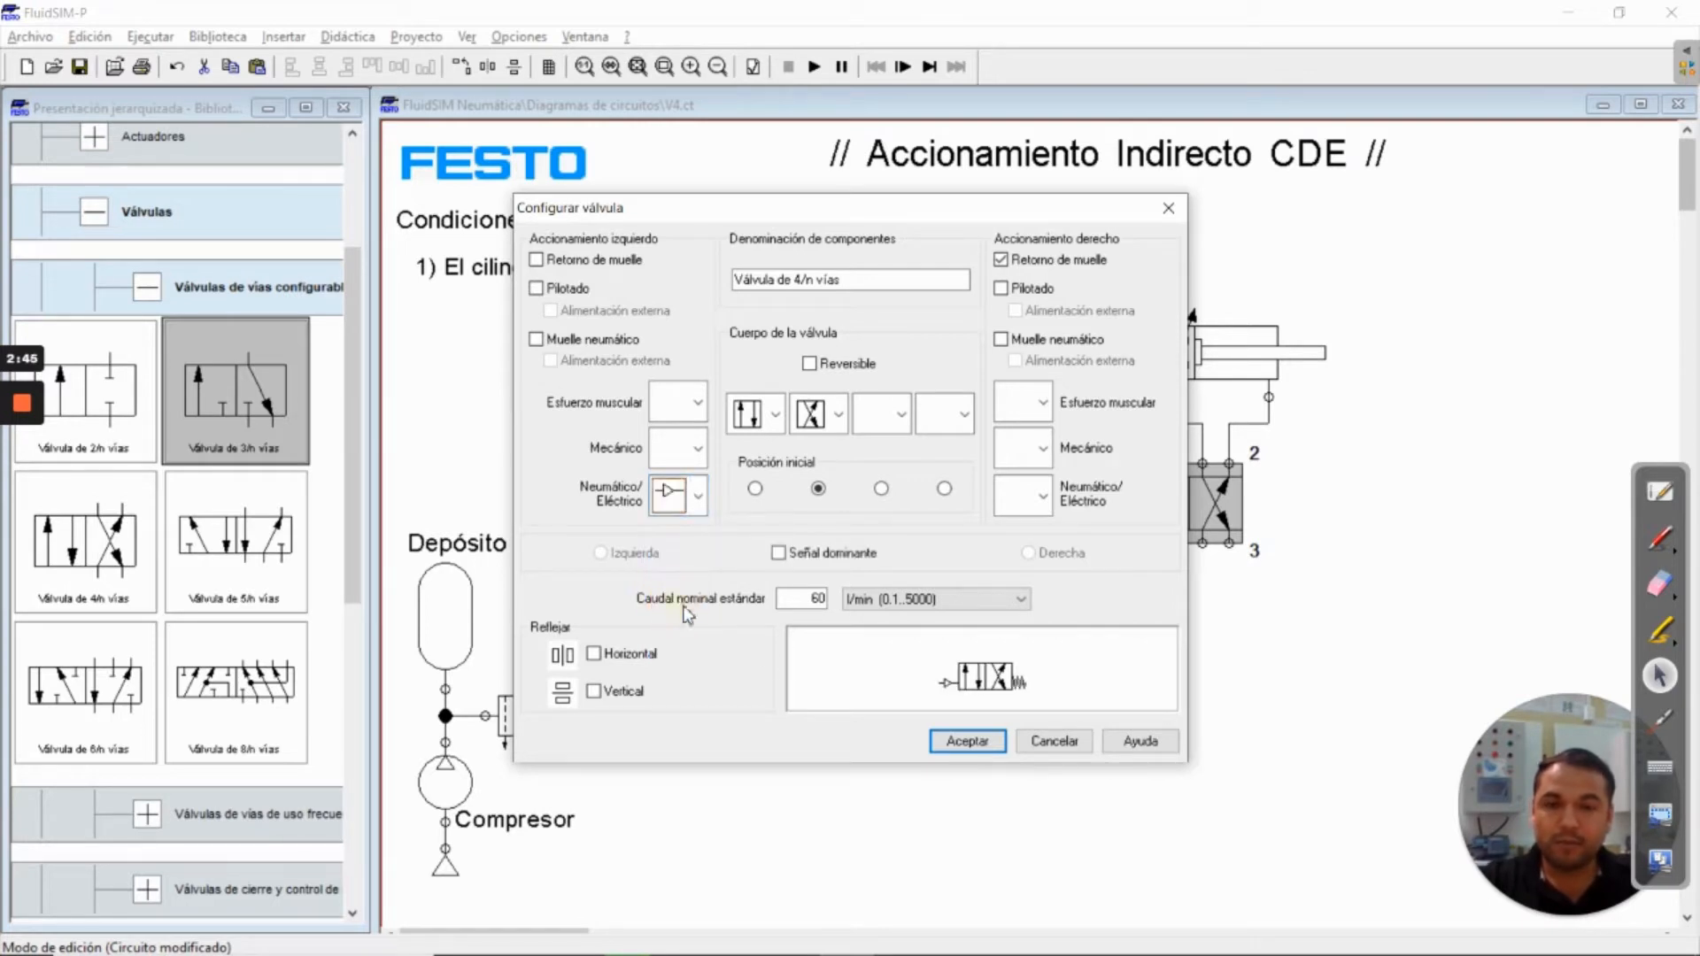
{"action": "left_click", "coordinate": [959, 747]}
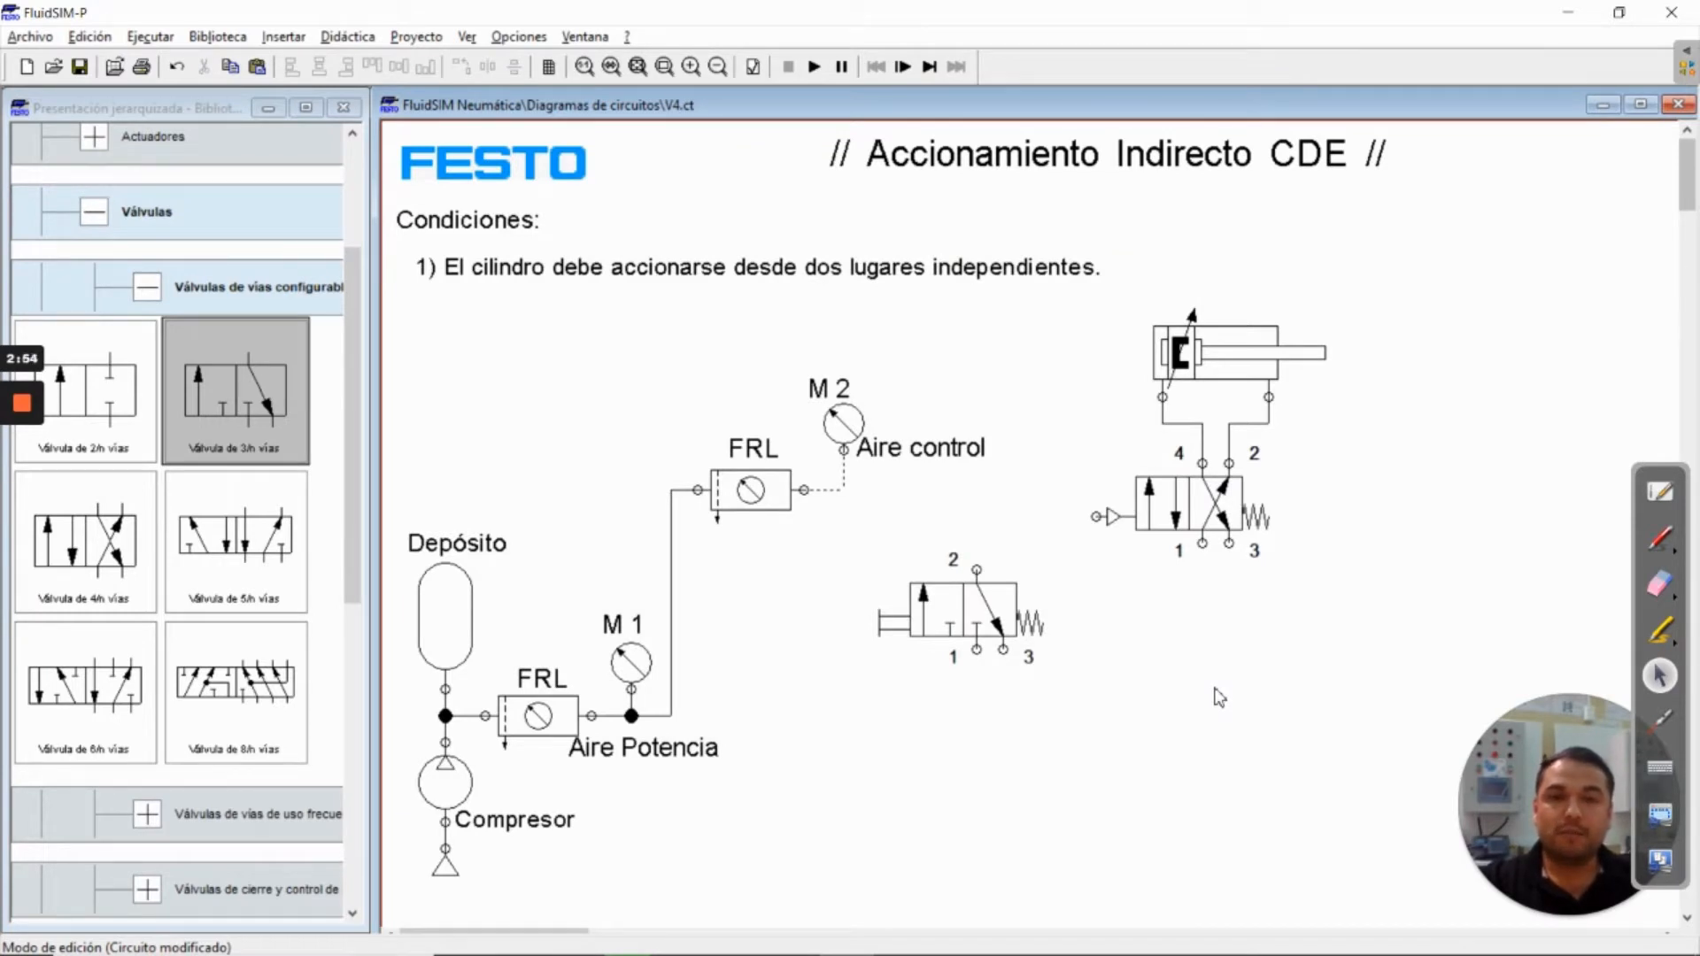
Duplicate the M 2 label, move the copy beside the valve under the cylinder, and change its text to 4/2
{"action": "left_click", "coordinate": [833, 394]}
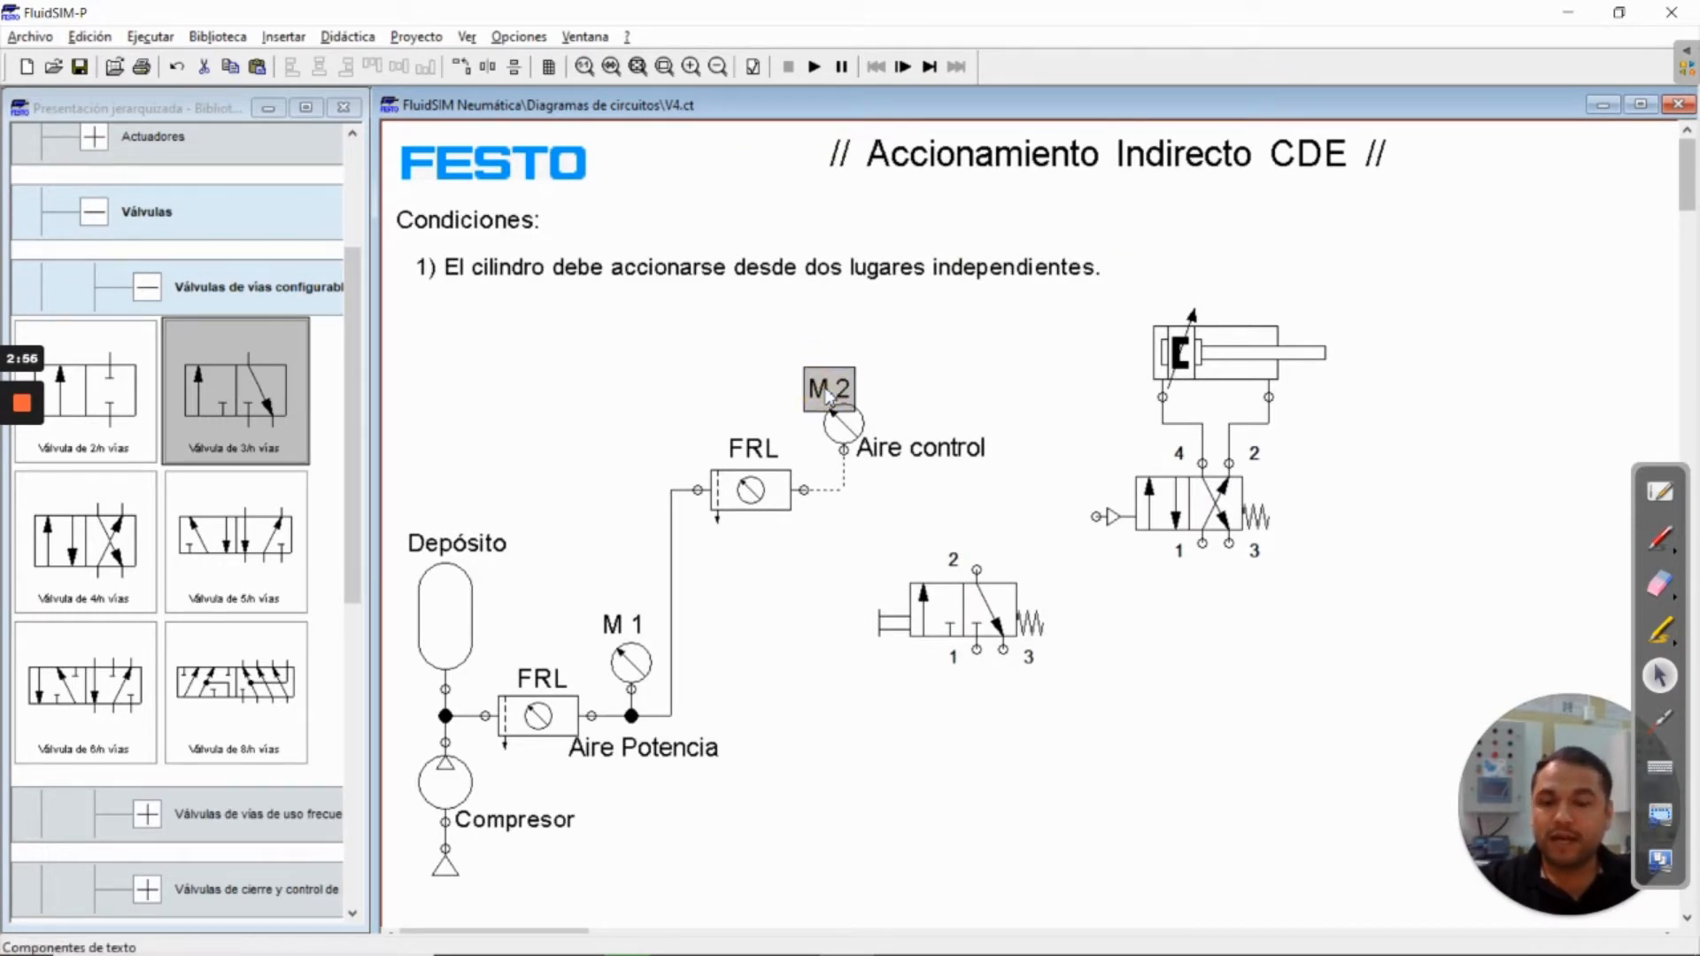
{"action": "key", "text": "ctrl+c"}
{"action": "key", "text": "ctrl+v"}
{"action": "left_click_drag", "start_coordinate": [1093, 584], "coordinate": [1324, 469]}
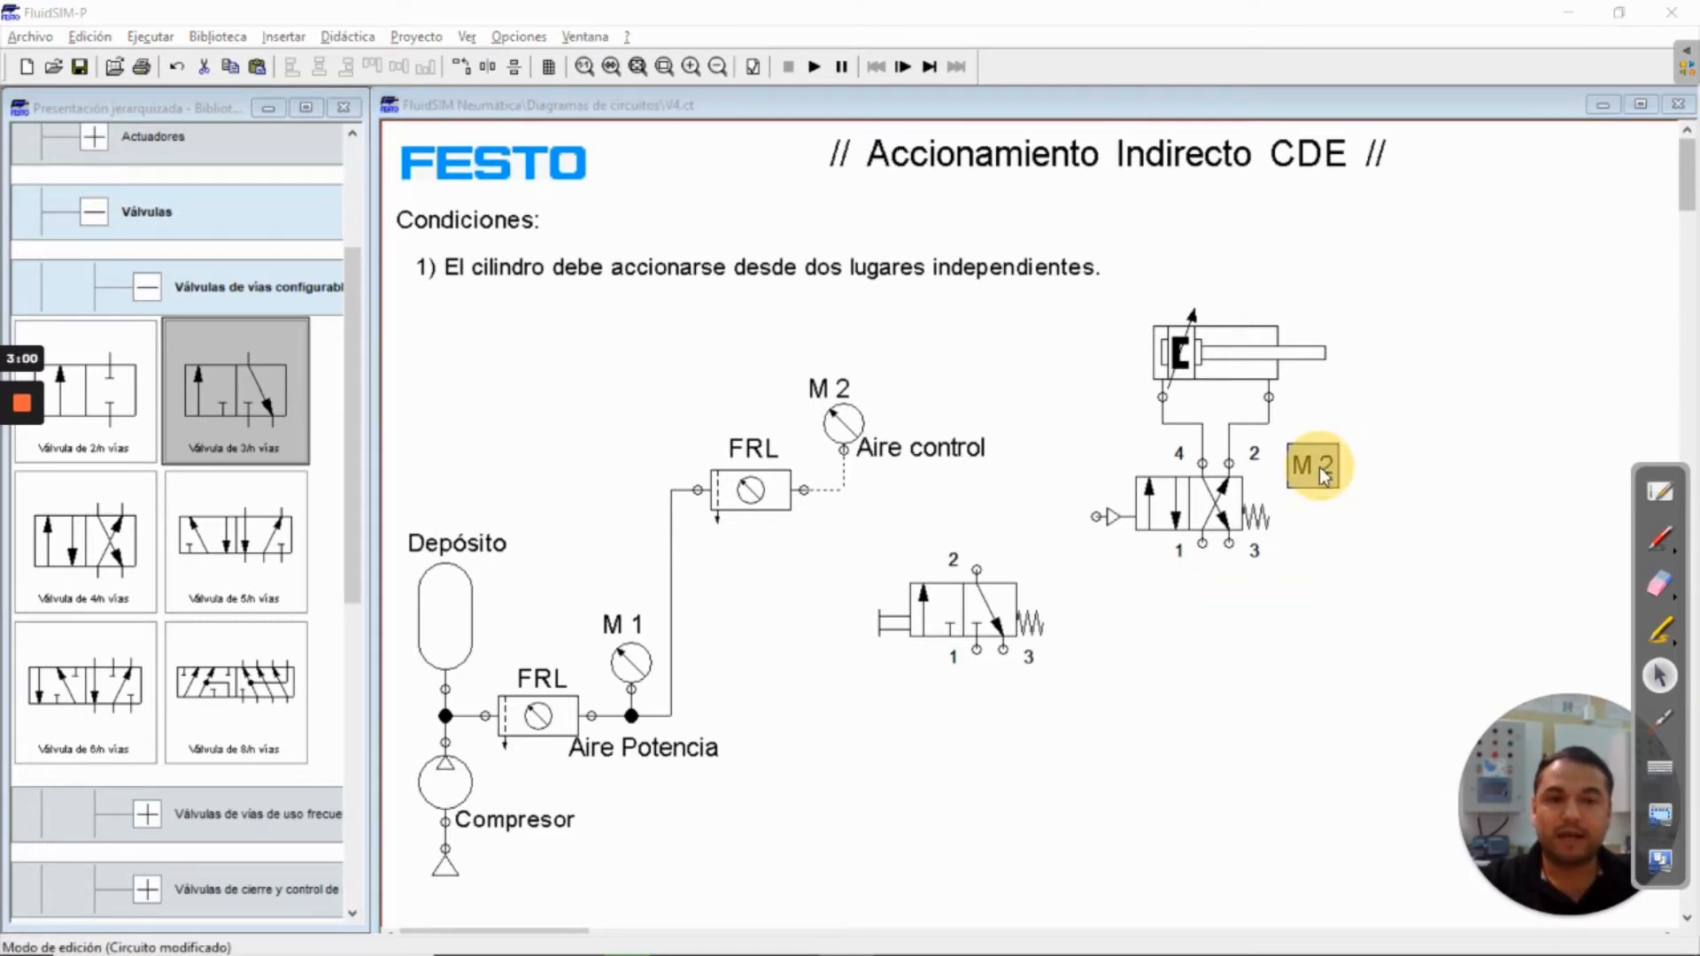
{"action": "double_click", "coordinate": [1326, 475]}
{"action": "type", "text": "4"}
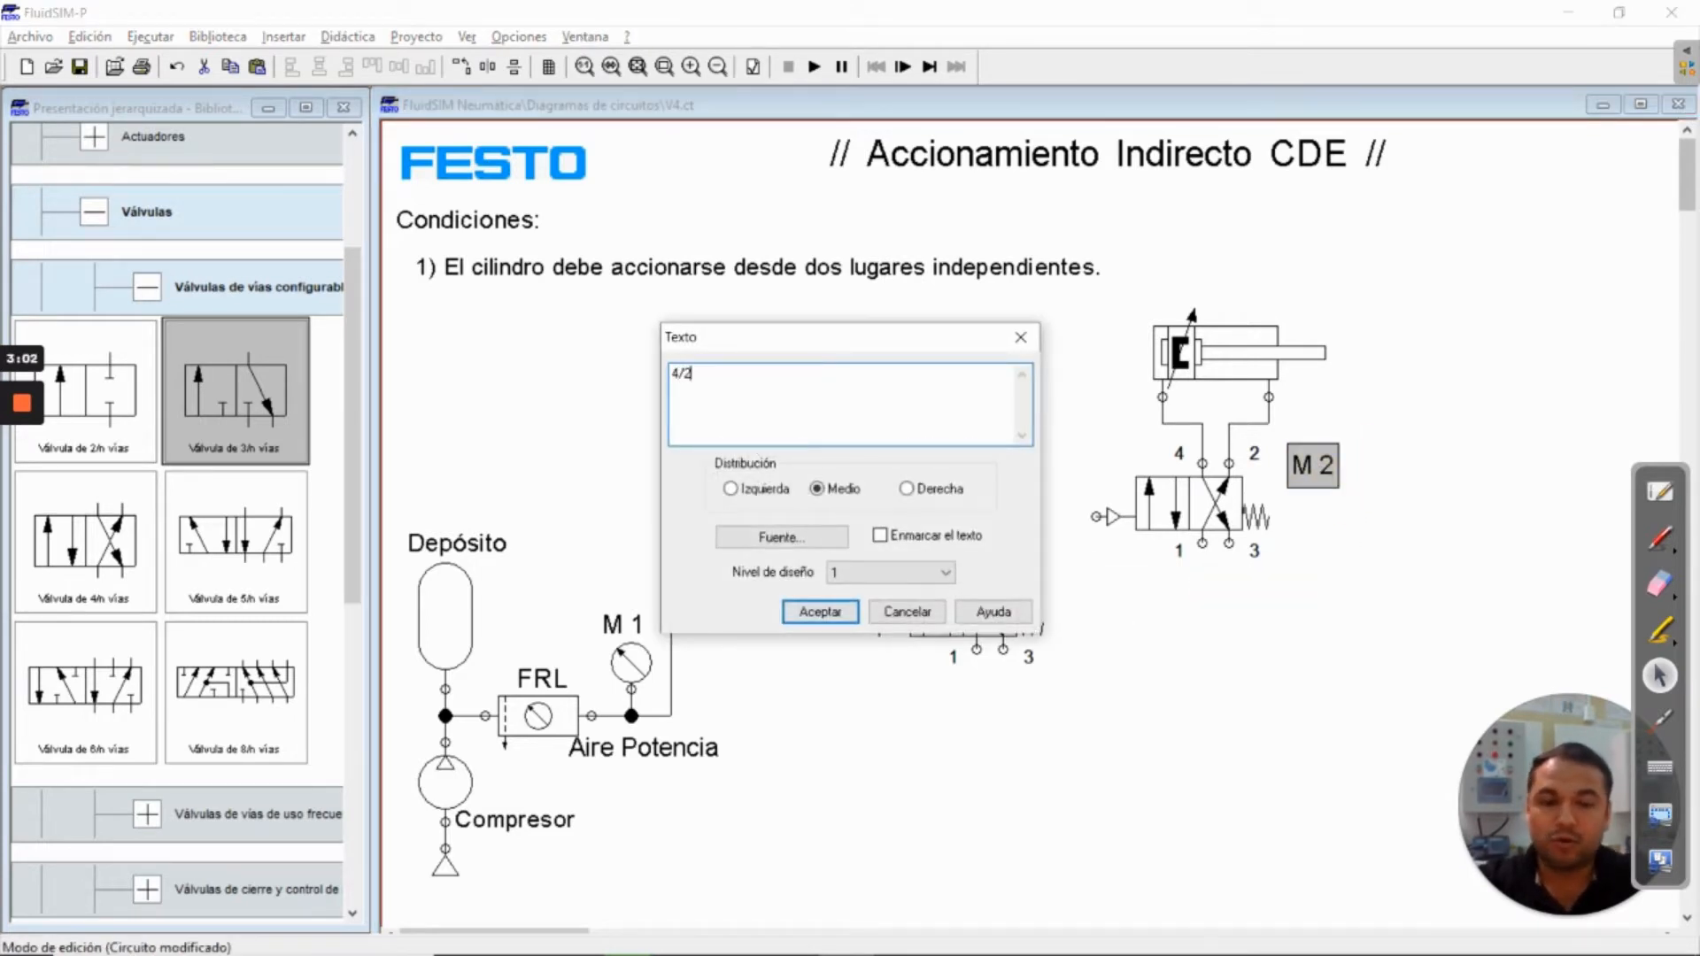
{"action": "type", "text": "/2"}
{"action": "key", "text": "Return"}
Duplicate the 4/2 label, place the copy beside the manually actuated valve, and change its text to 3/2
{"action": "key", "text": "ctrl+c"}
{"action": "key", "text": "ctrl+v"}
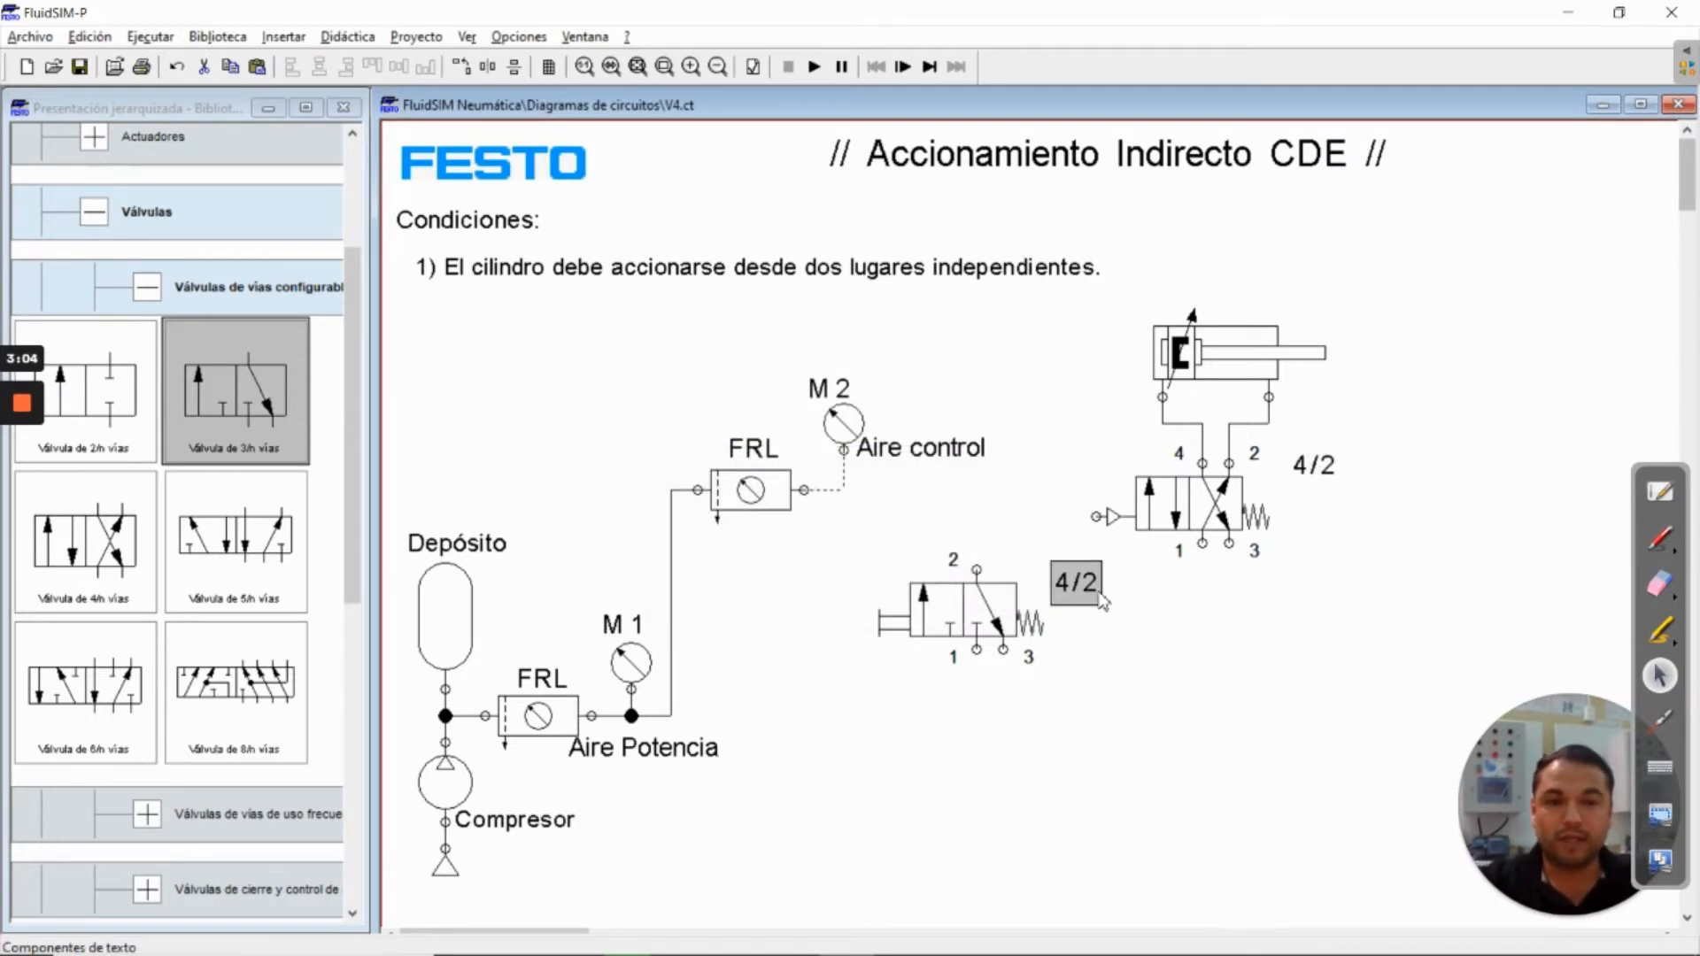
{"action": "left_click_drag", "start_coordinate": [1082, 588], "coordinate": [1071, 579]}
{"action": "double_click", "coordinate": [1071, 578]}
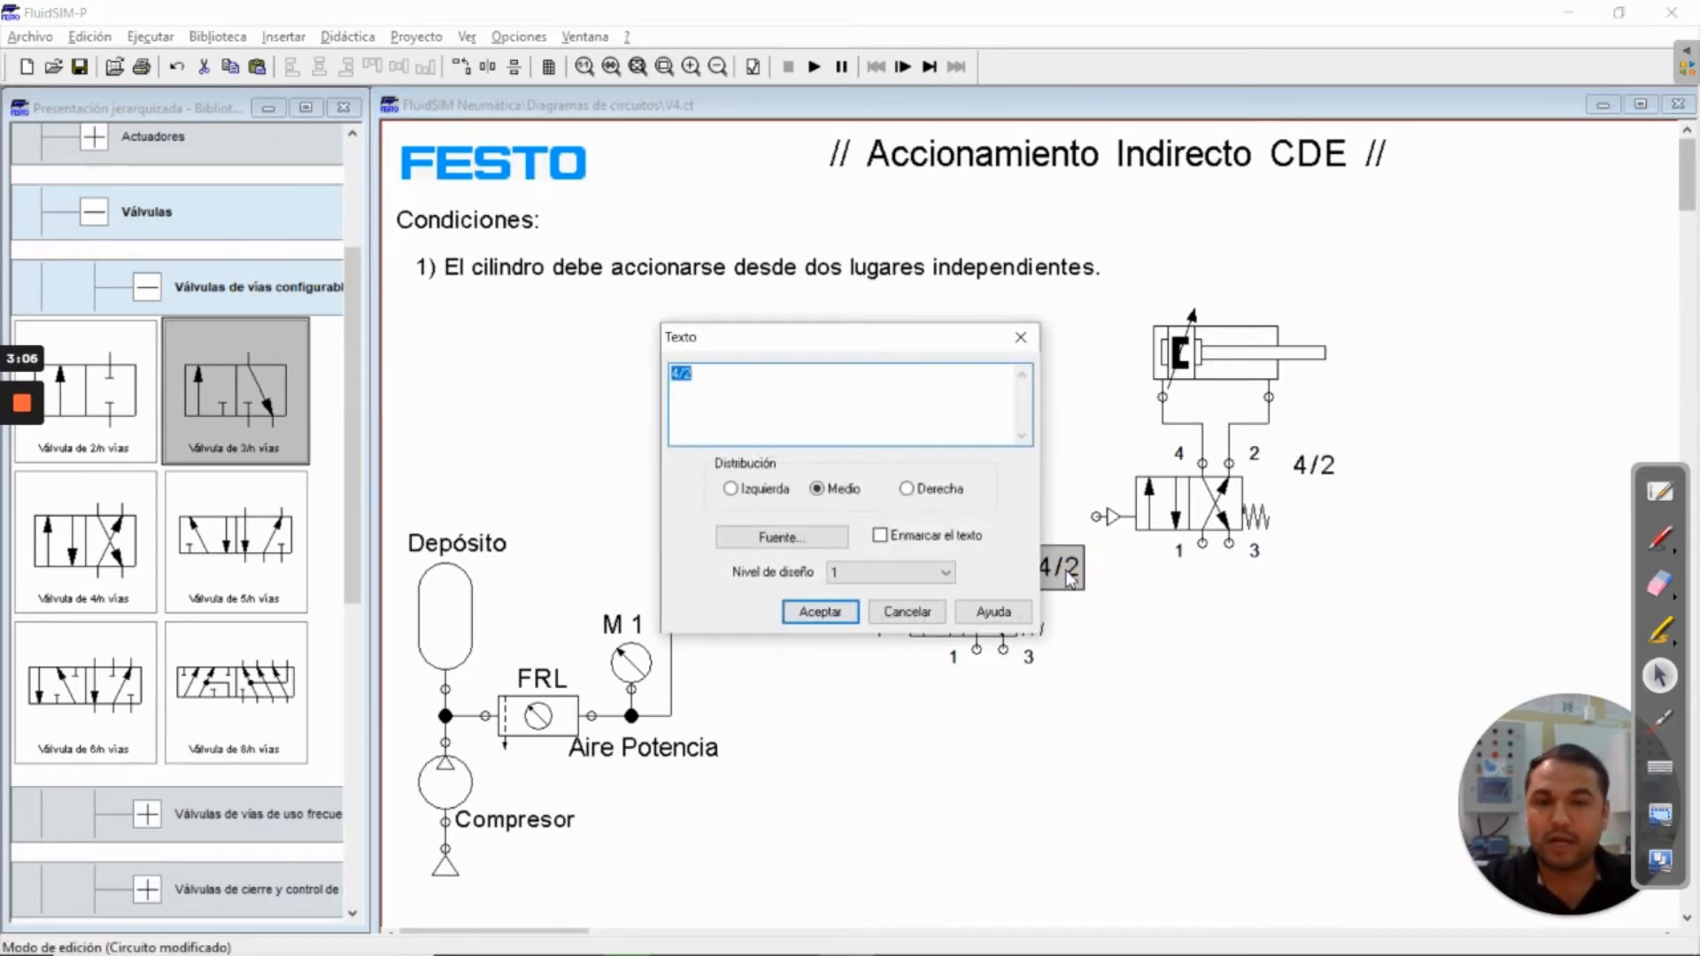
{"action": "type", "text": "3/2"}
{"action": "key", "text": "Return"}
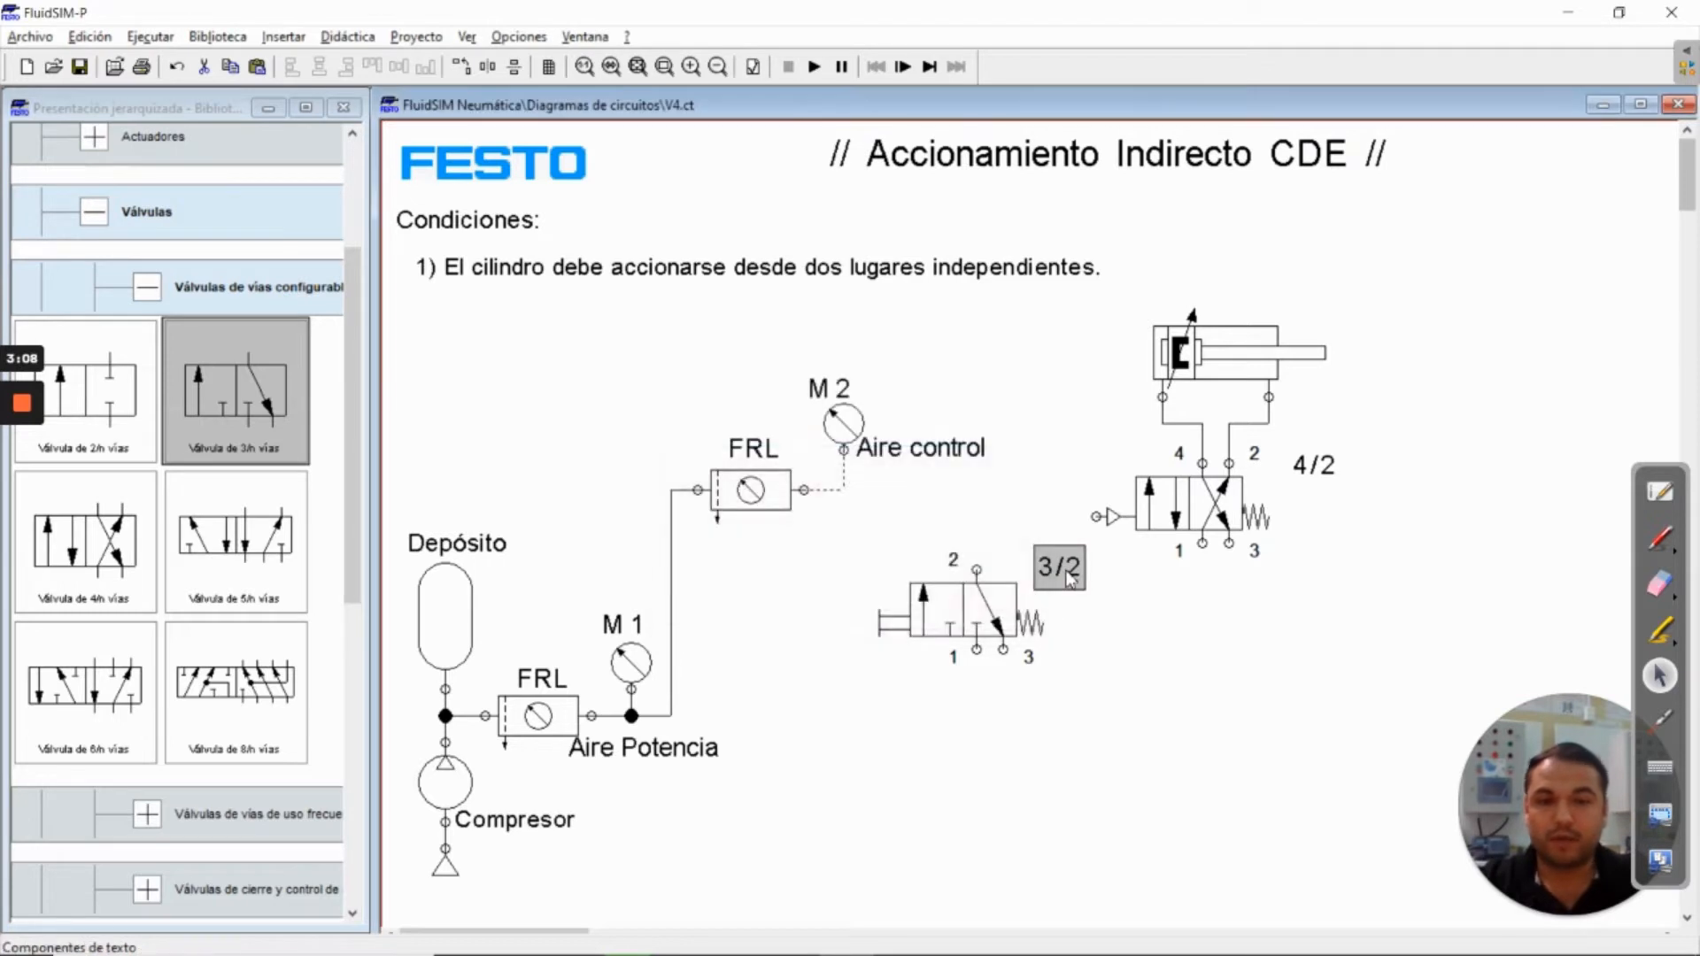
Duplicate the 3/2 label, place the copy above the double-acting cylinder, and change its text to A
{"action": "key", "text": "ctrl+c"}
{"action": "key", "text": "ctrl+v"}
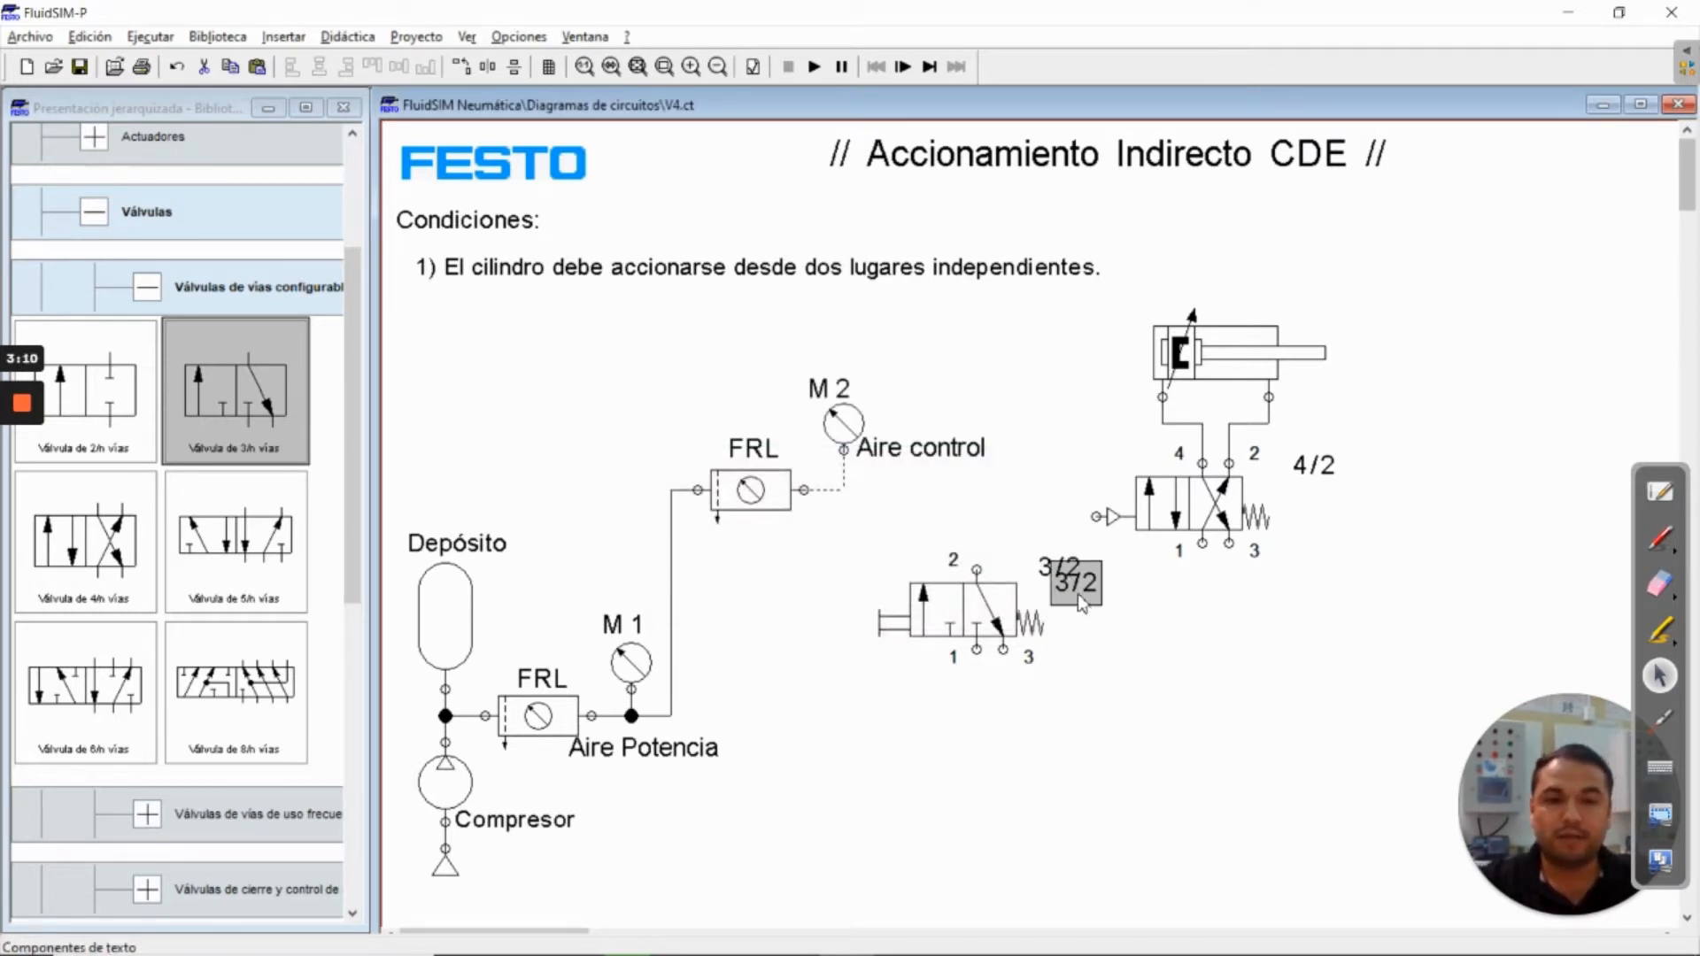
{"action": "left_click_drag", "start_coordinate": [1079, 594], "coordinate": [1231, 291]}
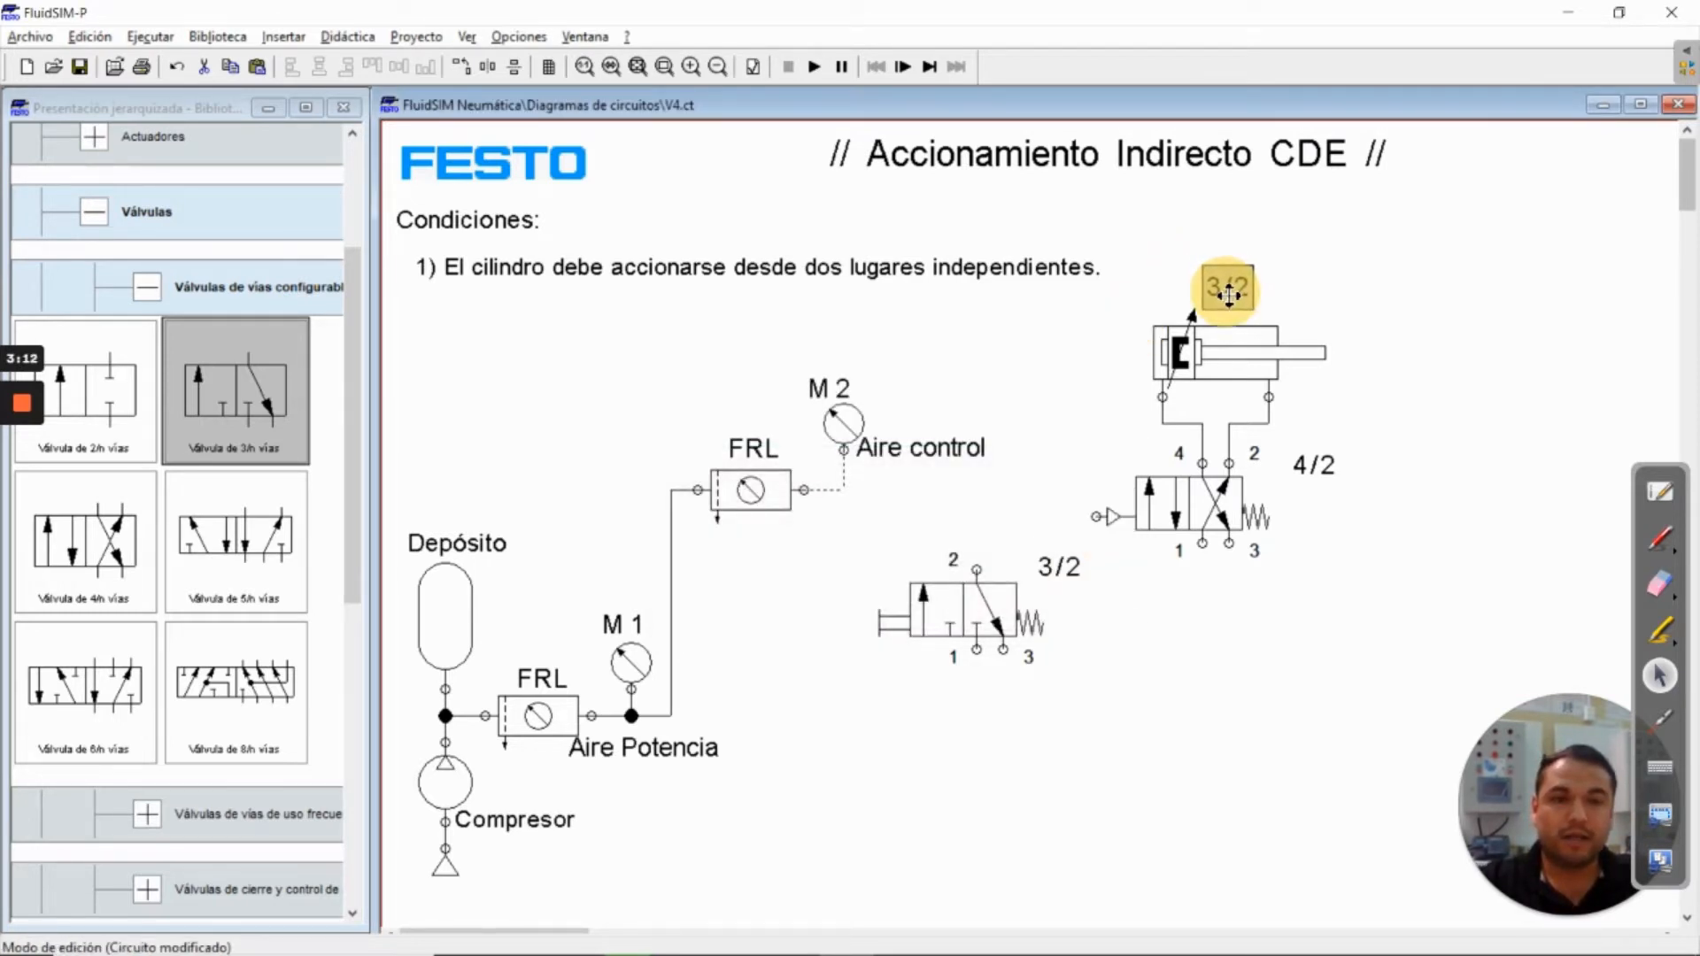
{"action": "double_click", "coordinate": [1228, 290]}
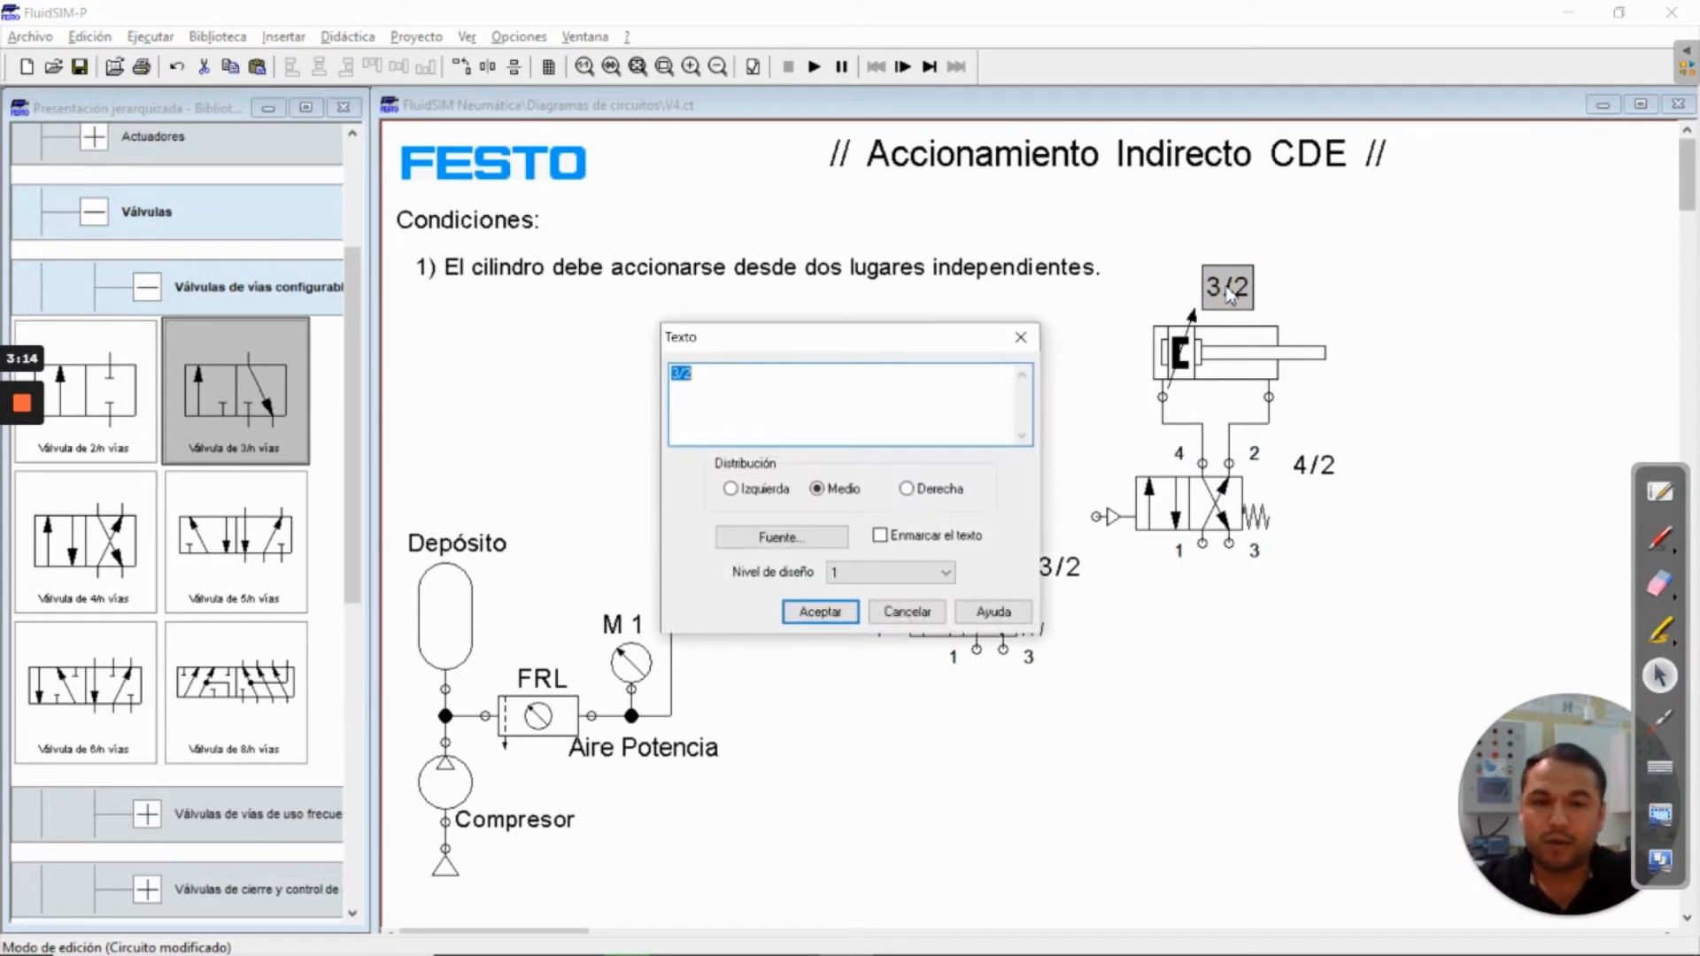
{"action": "type", "text": "A"}
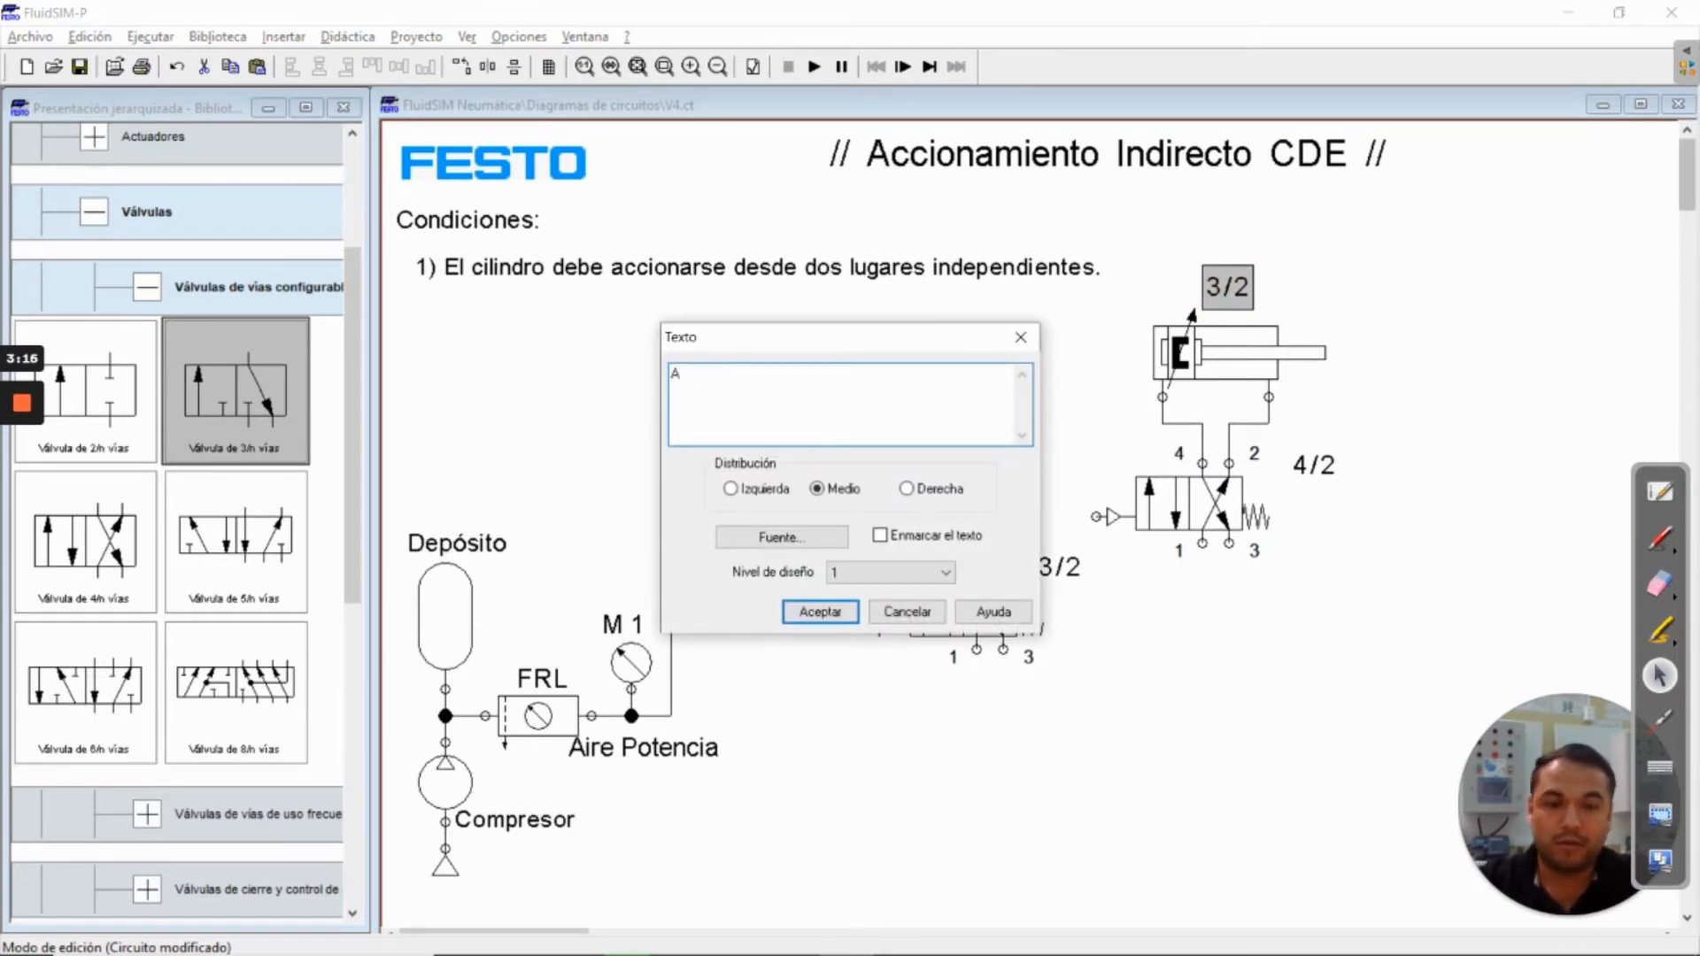
{"action": "key", "text": "Return"}
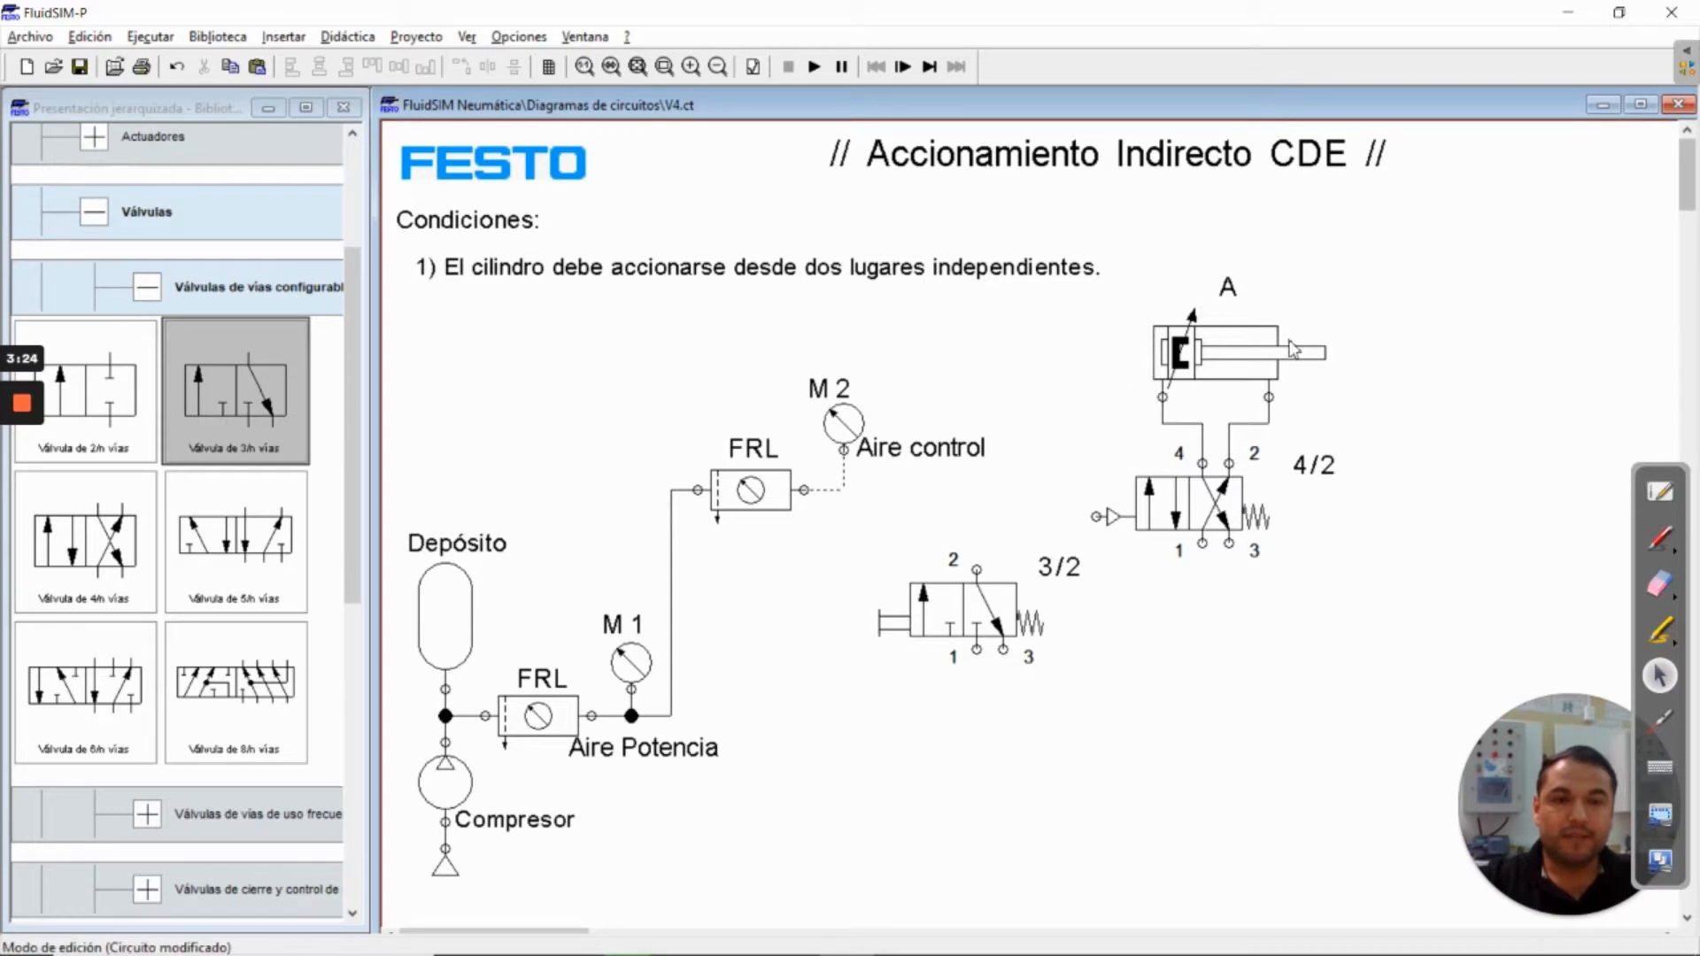
Connect port 1 of the 4/2 valve to the Aire Potencia line at the branch feeding the upper FRL
{"action": "left_click", "coordinate": [987, 630]}
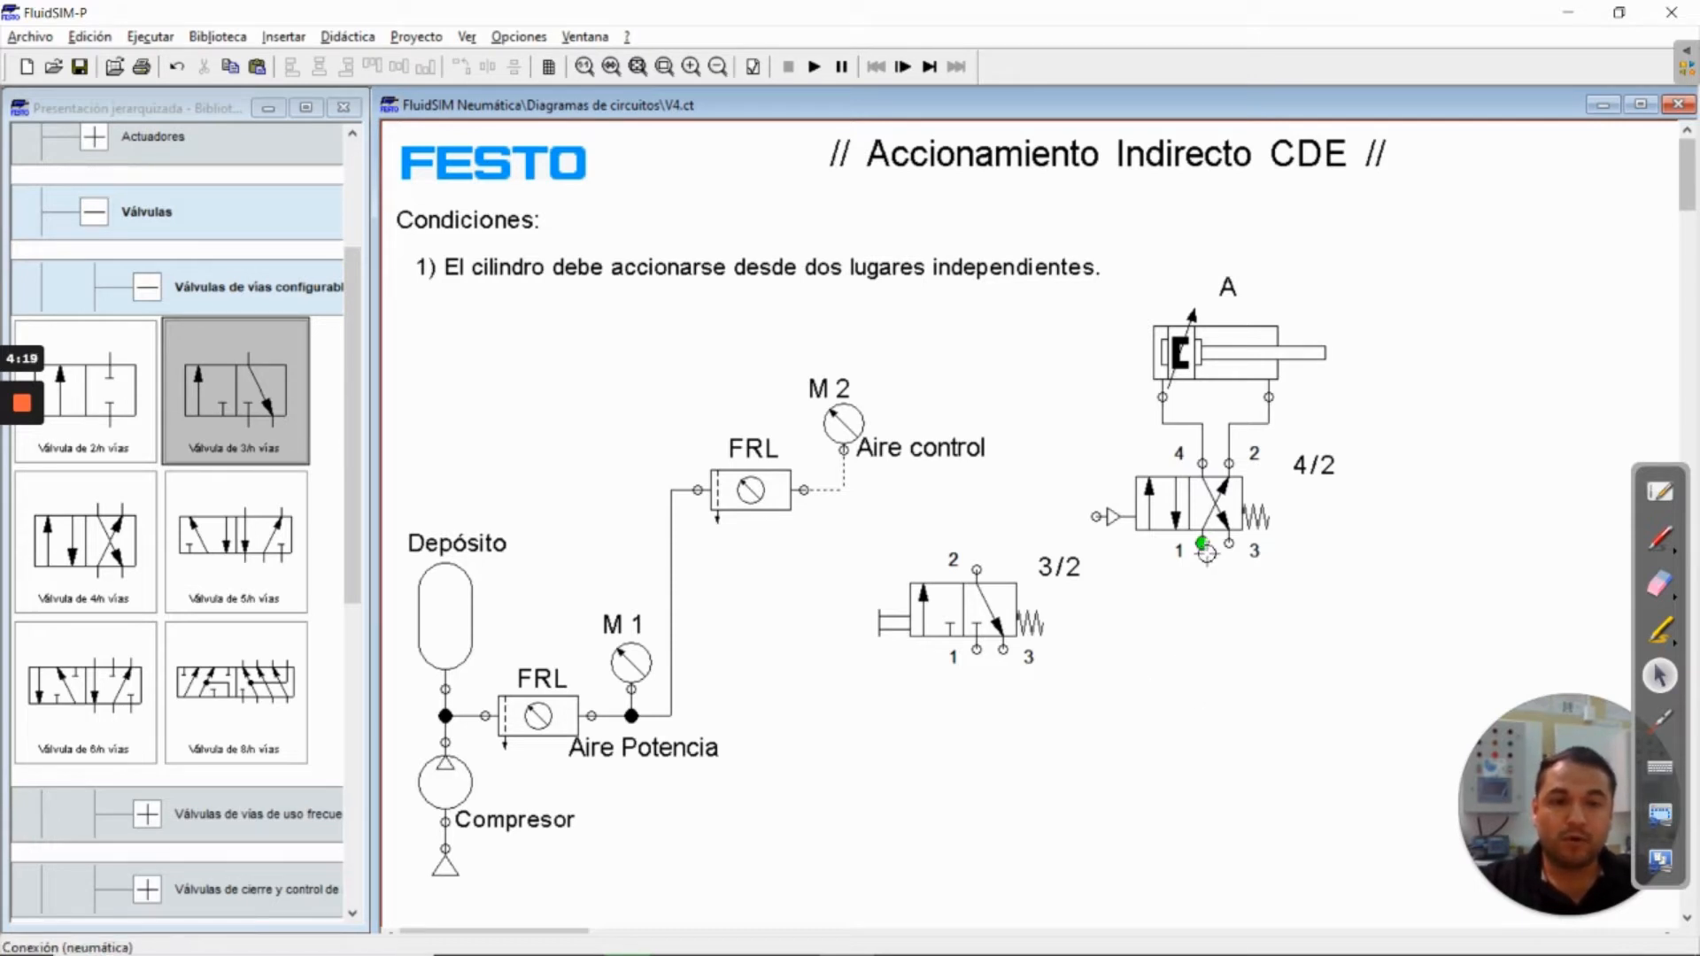
{"action": "left_click", "coordinate": [1206, 553]}
{"action": "mouse_move", "coordinate": [1206, 552]}
{"action": "left_mouse_down"}
{"action": "mouse_move", "coordinate": [1192, 682]}
{"action": "mouse_move", "coordinate": [673, 717]}
{"action": "left_mouse_up"}
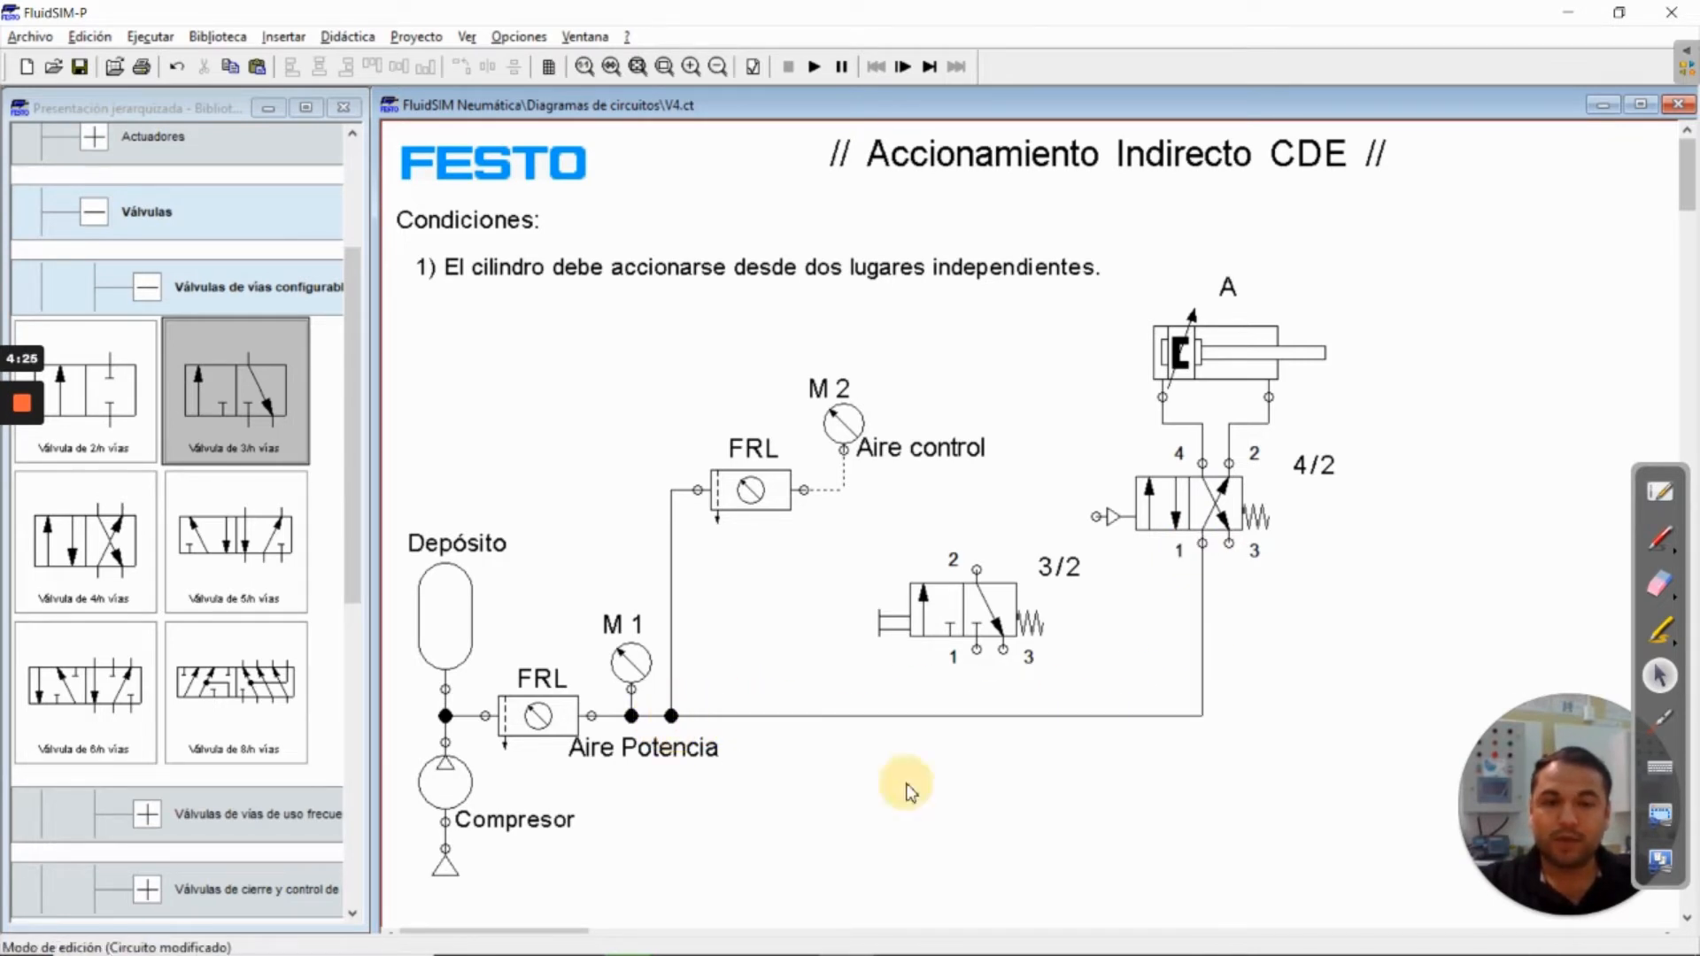
Connect the 3/2 valve's port 1 to the Aire control line, routed below the valve, and its port 2 to the 4/2 valve's pneumatic pilot
{"action": "left_click_drag", "start_coordinate": [976, 650], "coordinate": [845, 490]}
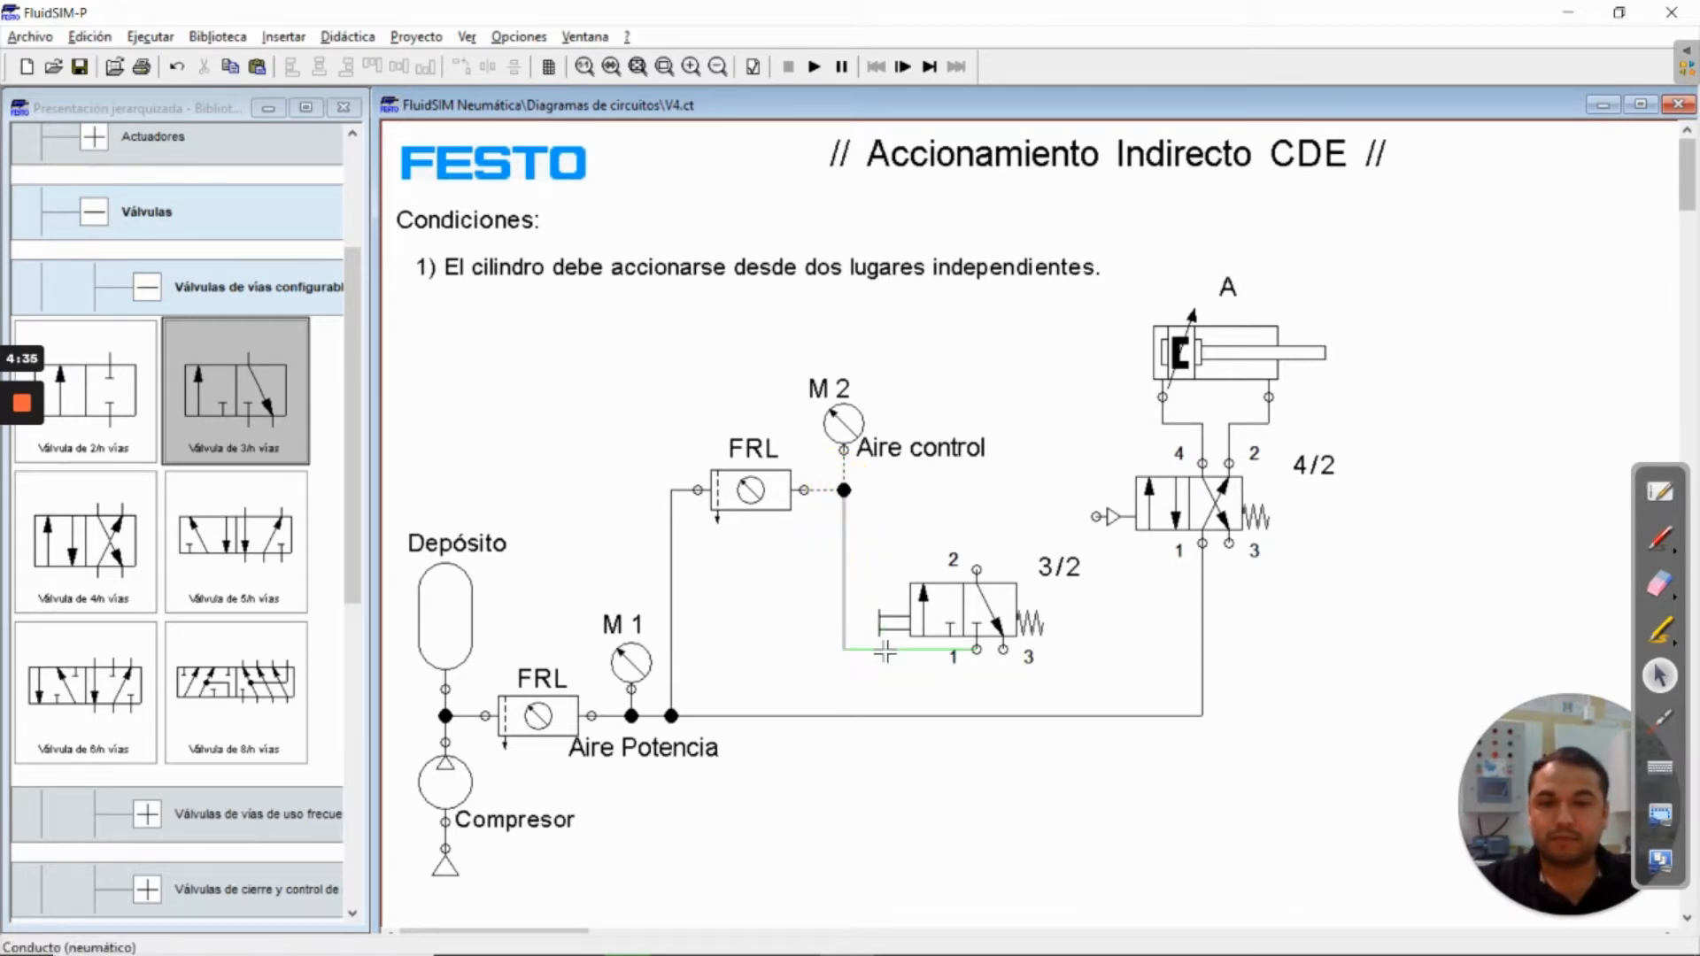
{"action": "left_click_drag", "start_coordinate": [881, 649], "coordinate": [886, 678]}
{"action": "left_click", "coordinate": [1098, 683]}
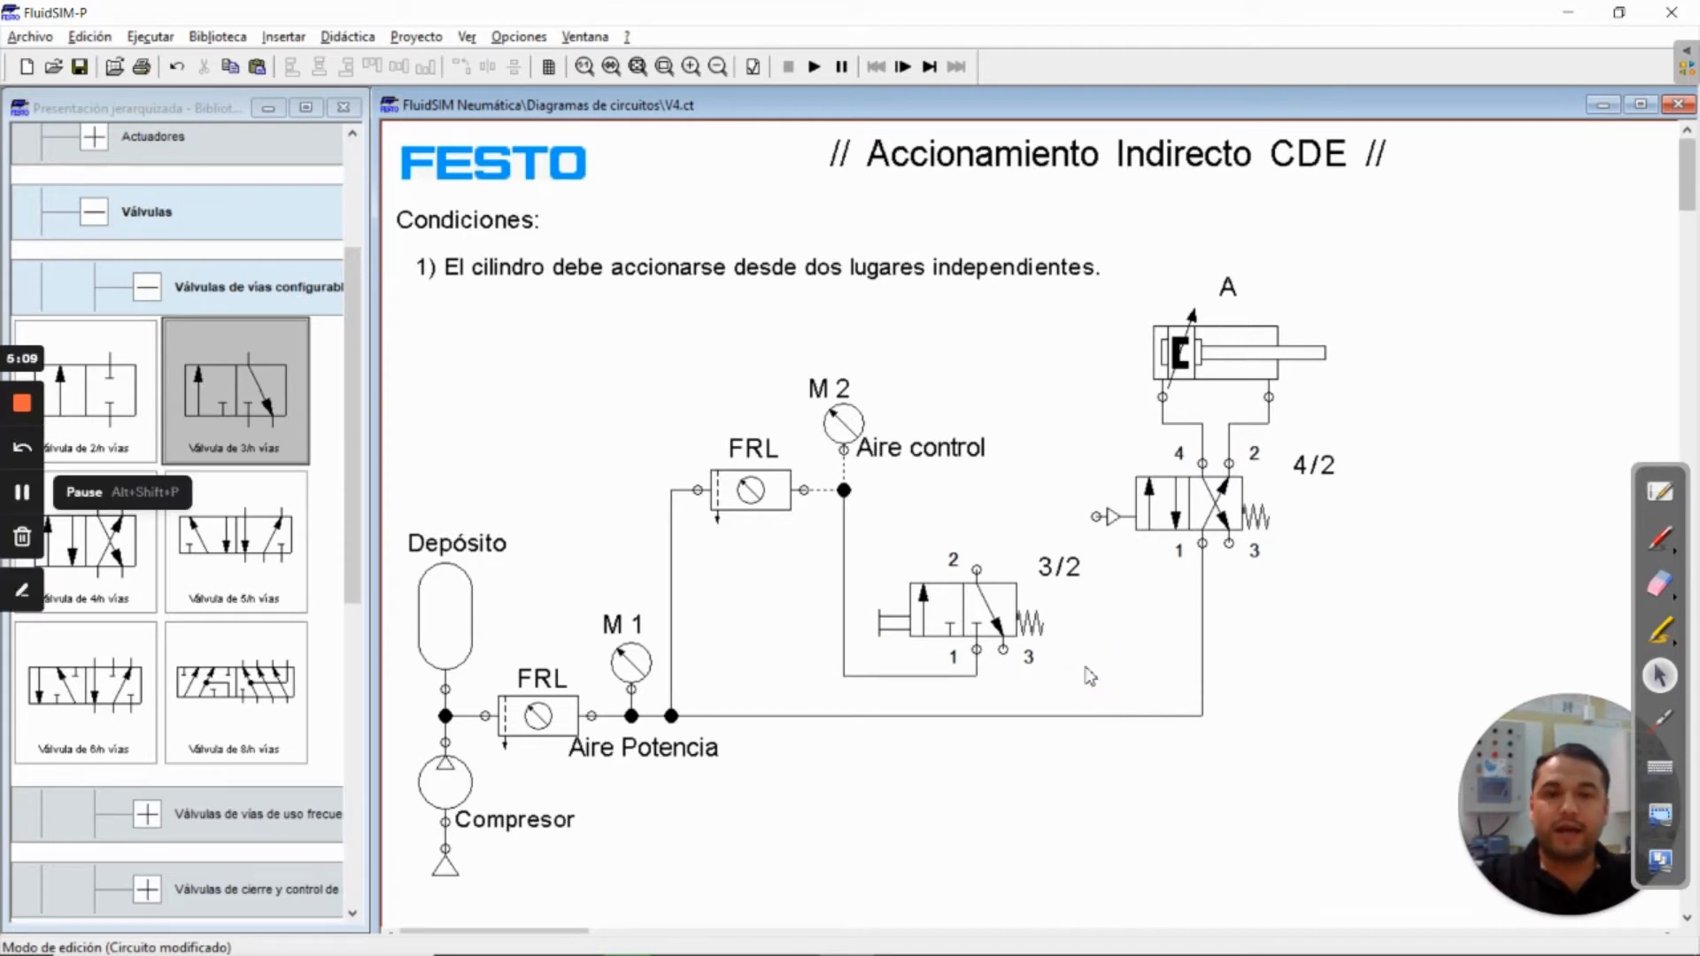
{"action": "left_click", "coordinate": [983, 571]}
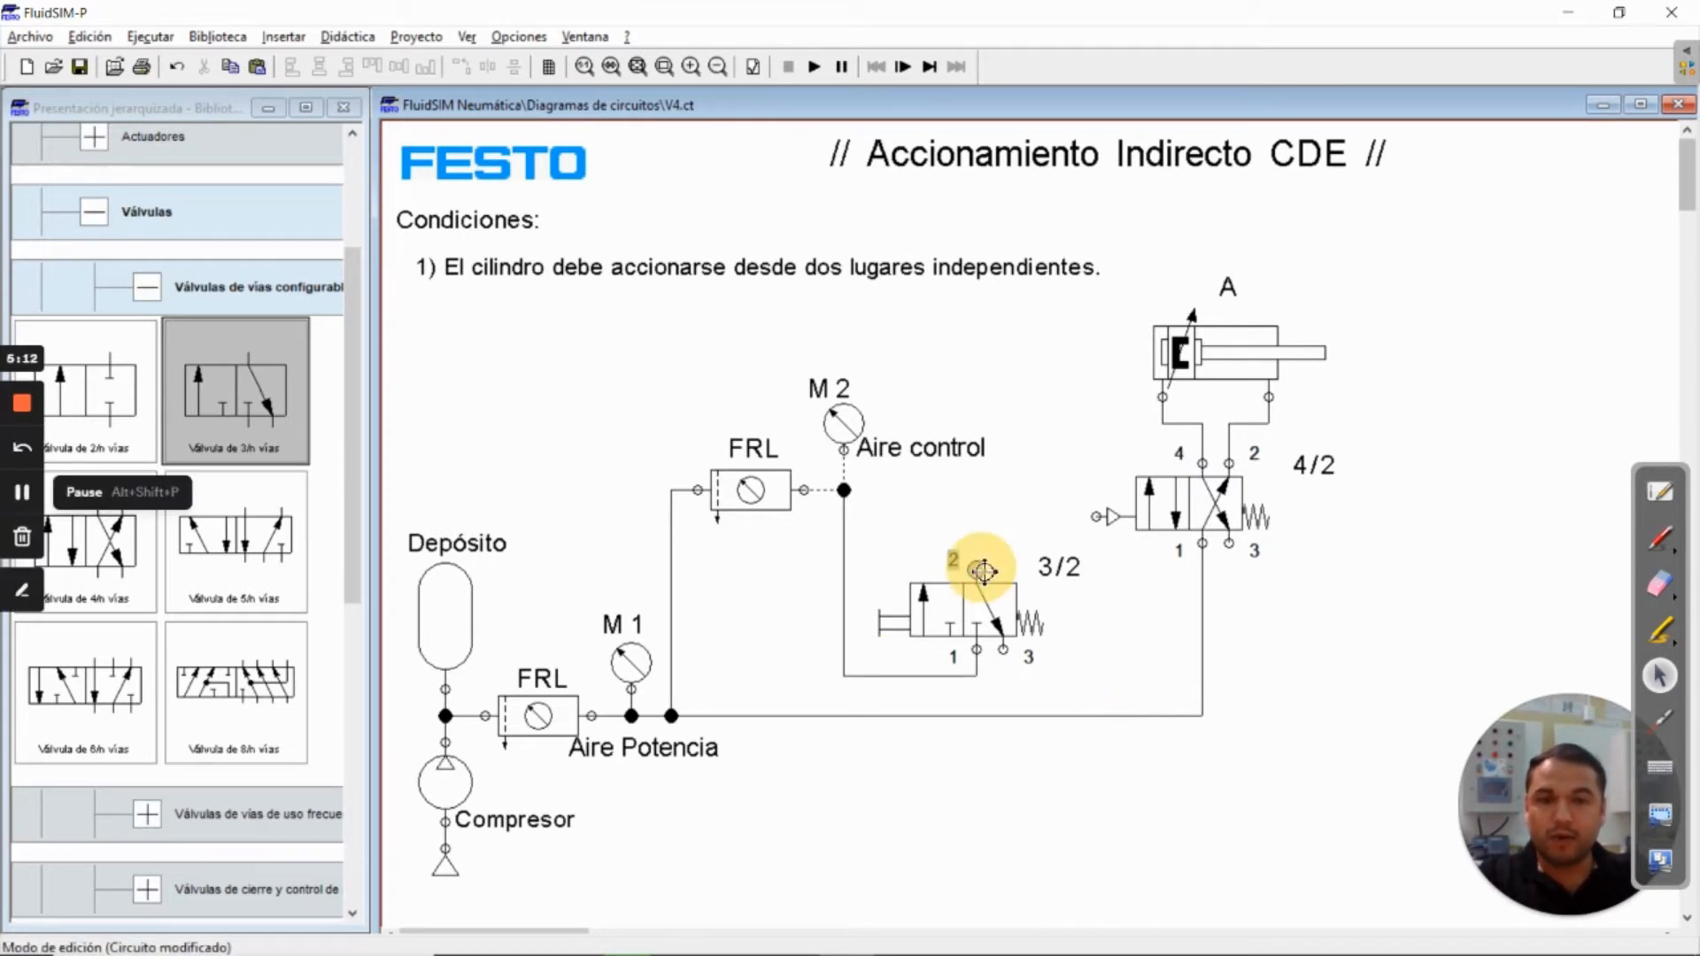
{"action": "left_click_drag", "start_coordinate": [983, 571], "coordinate": [1095, 518]}
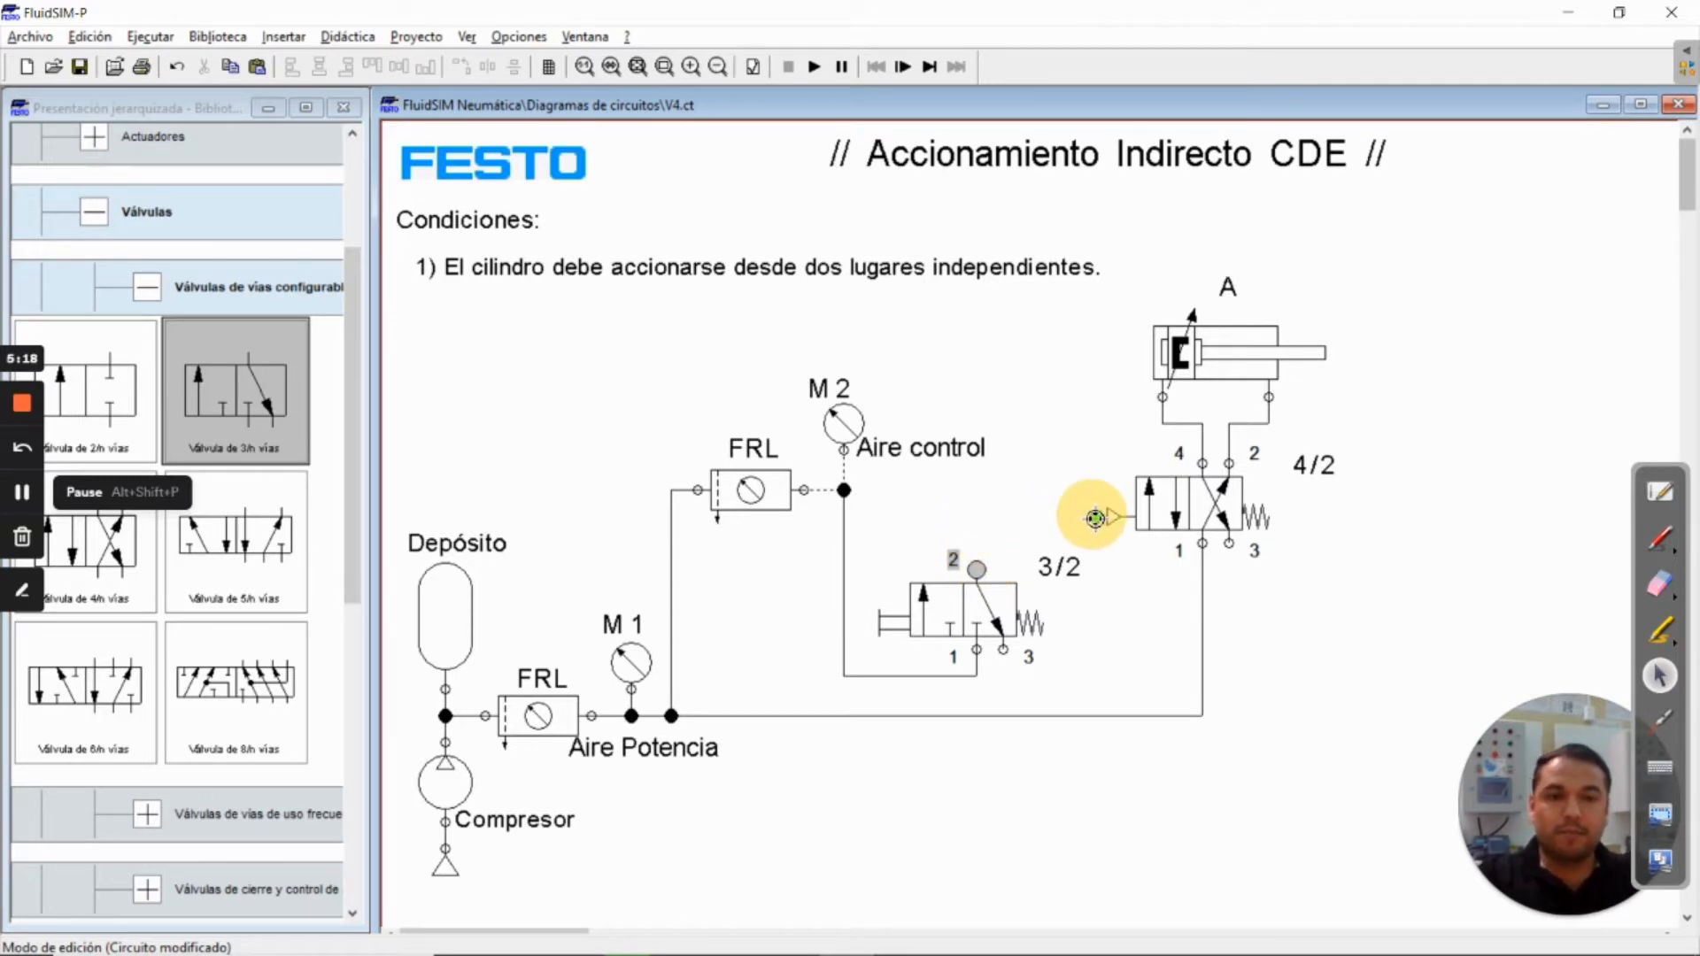
{"action": "left_click_drag", "start_coordinate": [1095, 518], "coordinate": [1096, 517]}
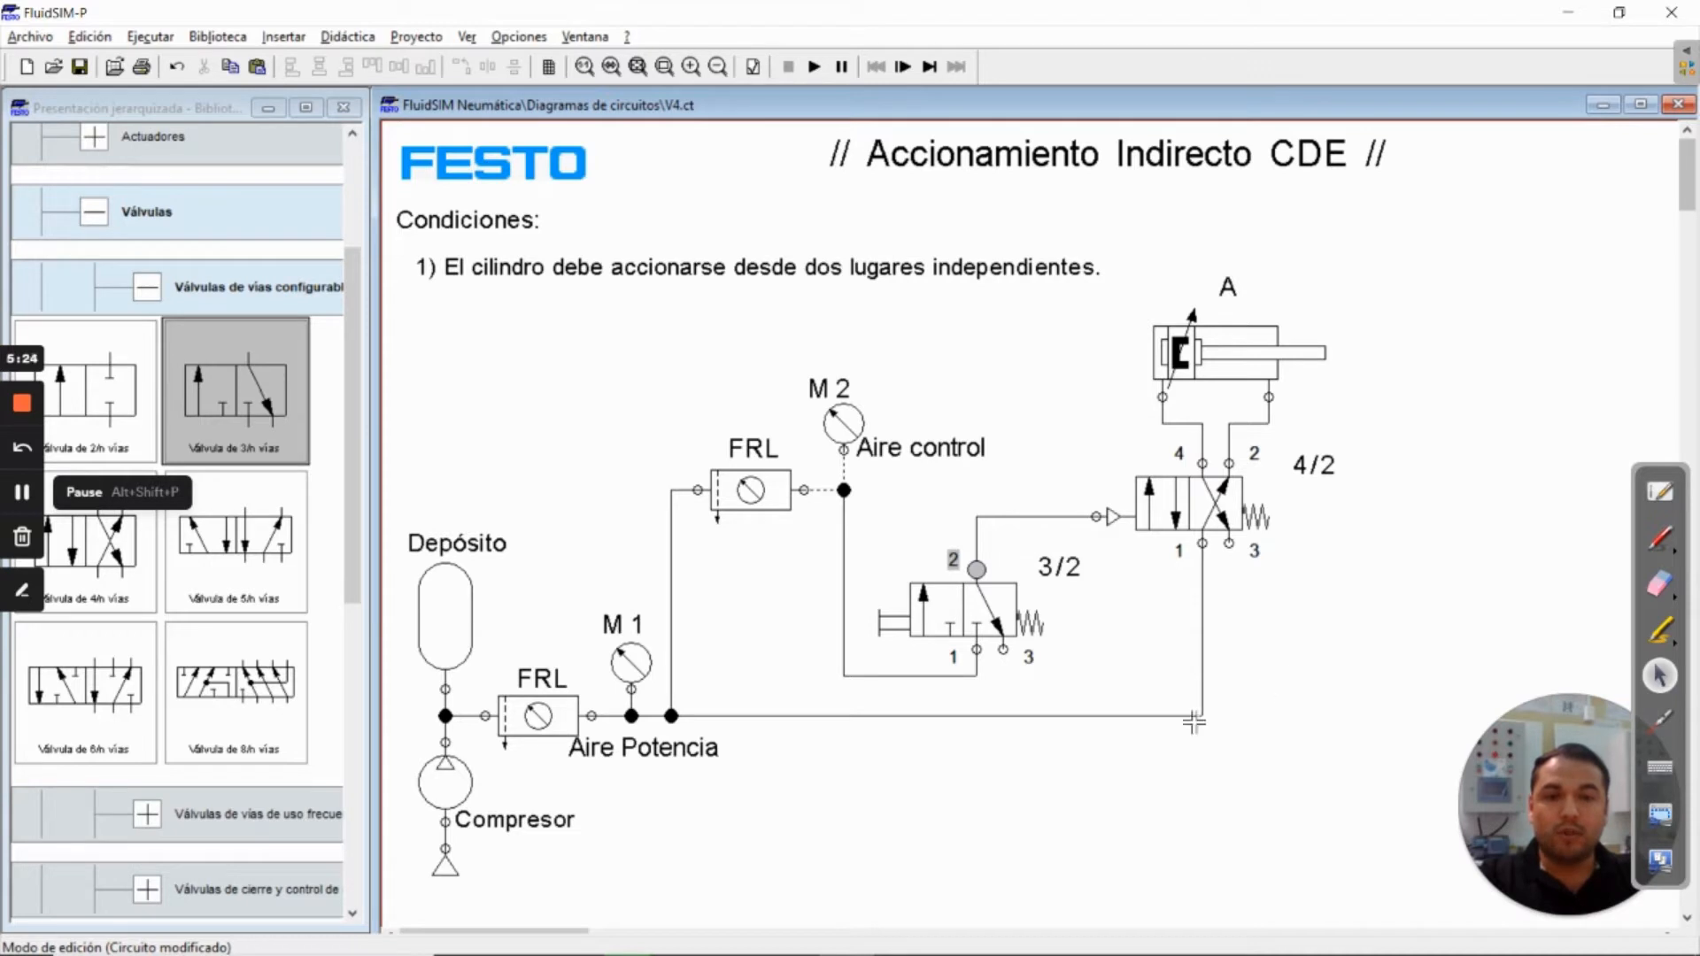
Fit a silencer as the connection closure on exhaust port 3 of both the 3/2 and 4/2 valves
{"action": "double_click", "coordinate": [1003, 651]}
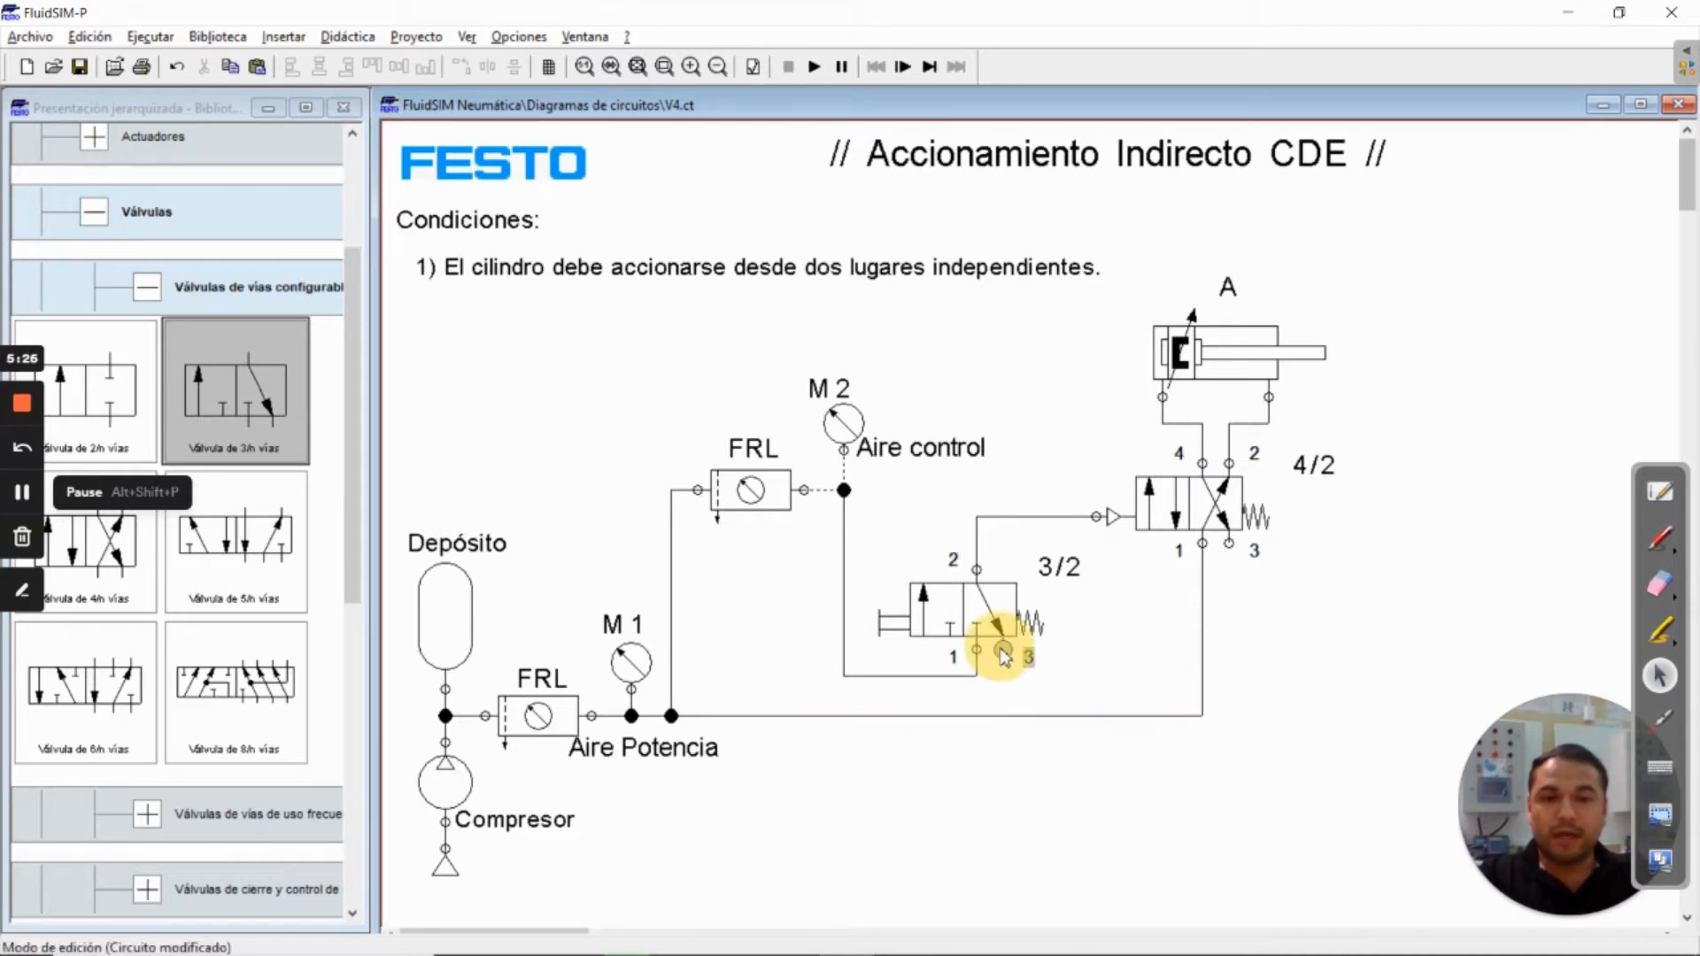
{"action": "left_click", "coordinate": [872, 549]}
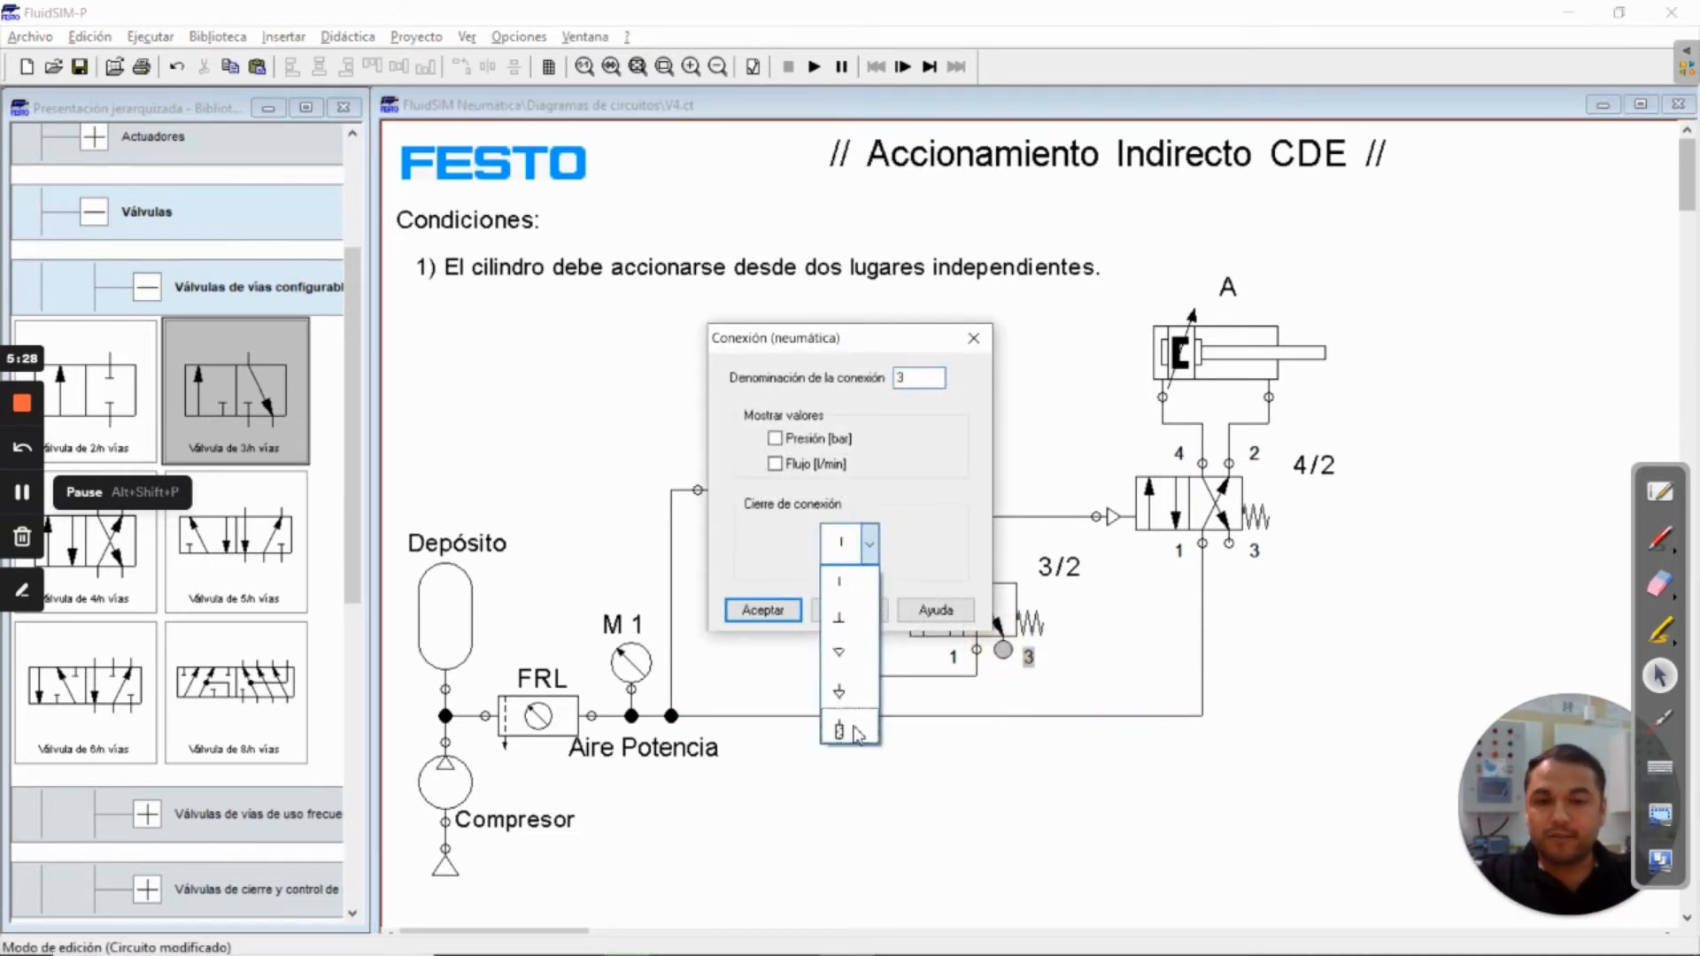
{"action": "left_click", "coordinate": [841, 728]}
{"action": "left_click", "coordinate": [766, 611]}
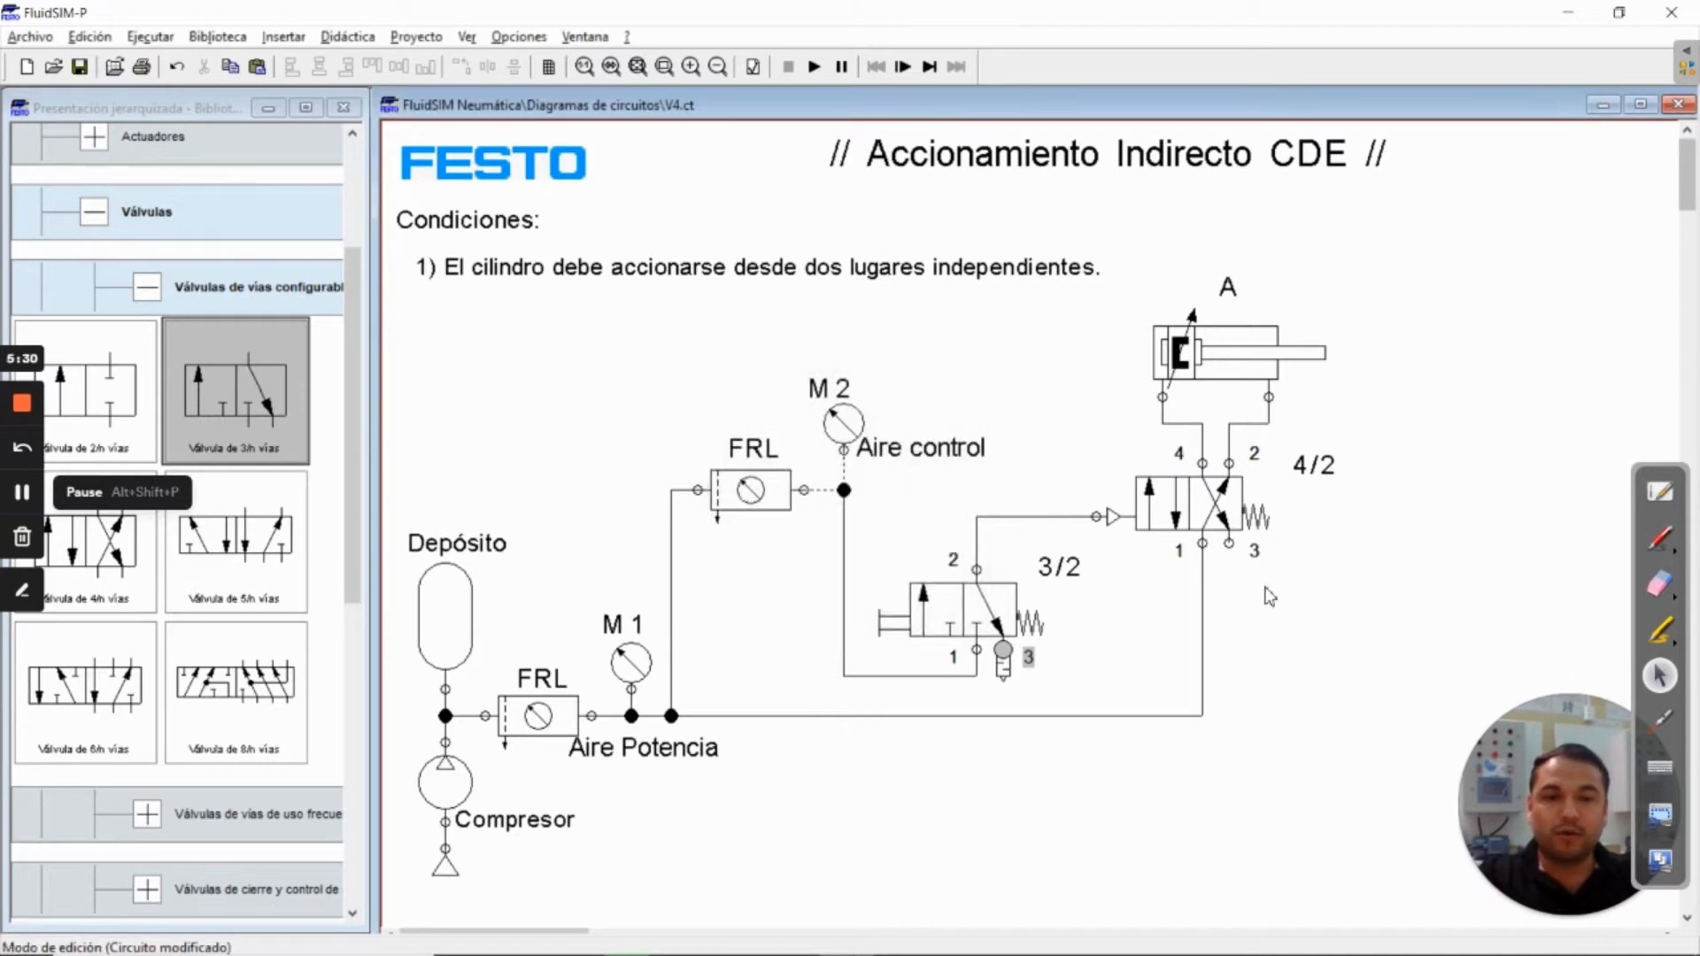
{"action": "left_click", "coordinate": [848, 544]}
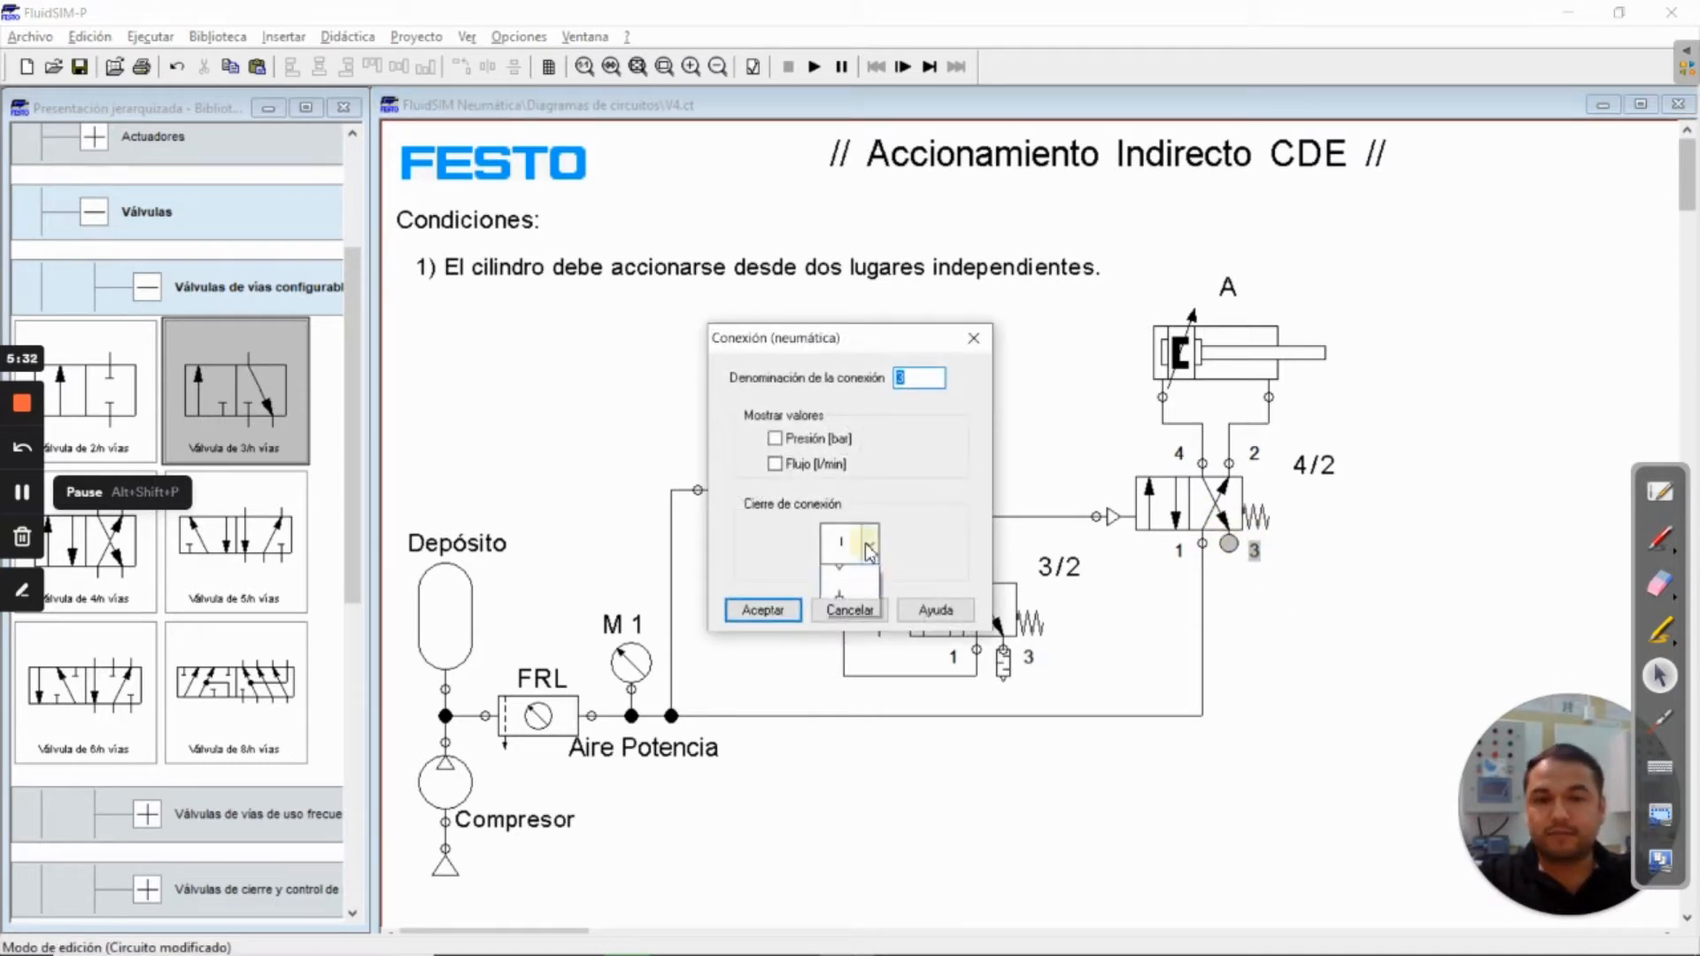
{"action": "left_click", "coordinate": [851, 726]}
{"action": "left_click", "coordinate": [763, 610]}
{"action": "left_click", "coordinate": [1087, 622]}
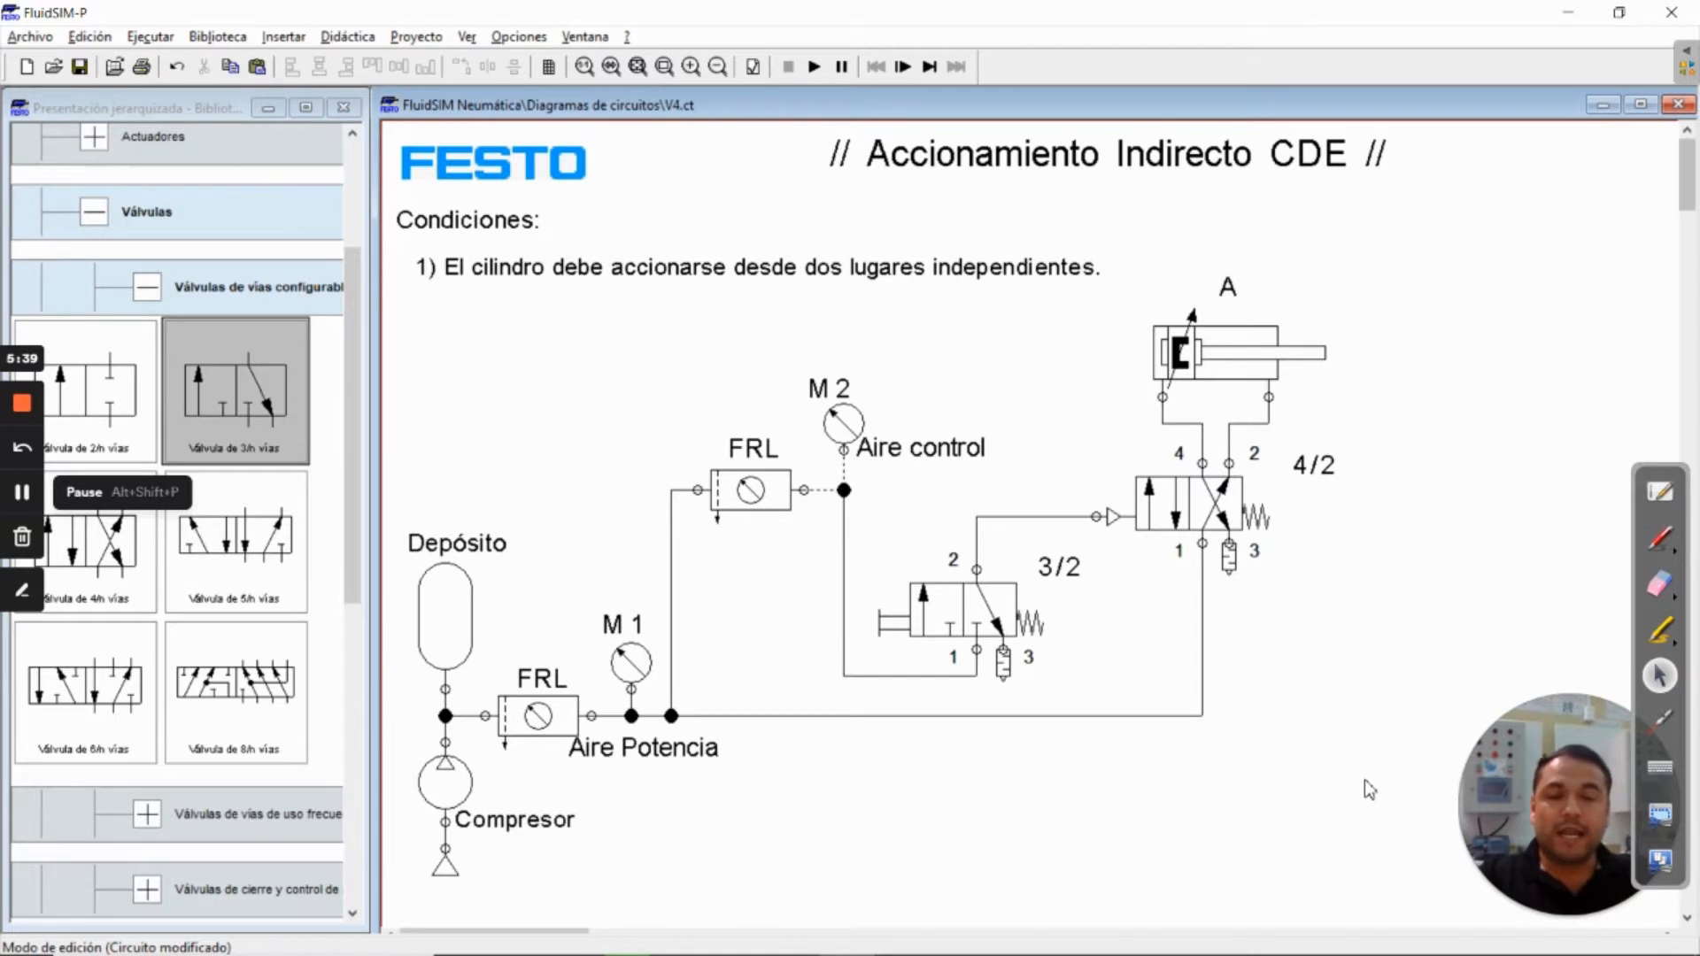
Change the 3/2 valve's supply line and its output line to the 4/2 pilot to control lines (Conducto de control)
{"action": "double_click", "coordinate": [873, 678]}
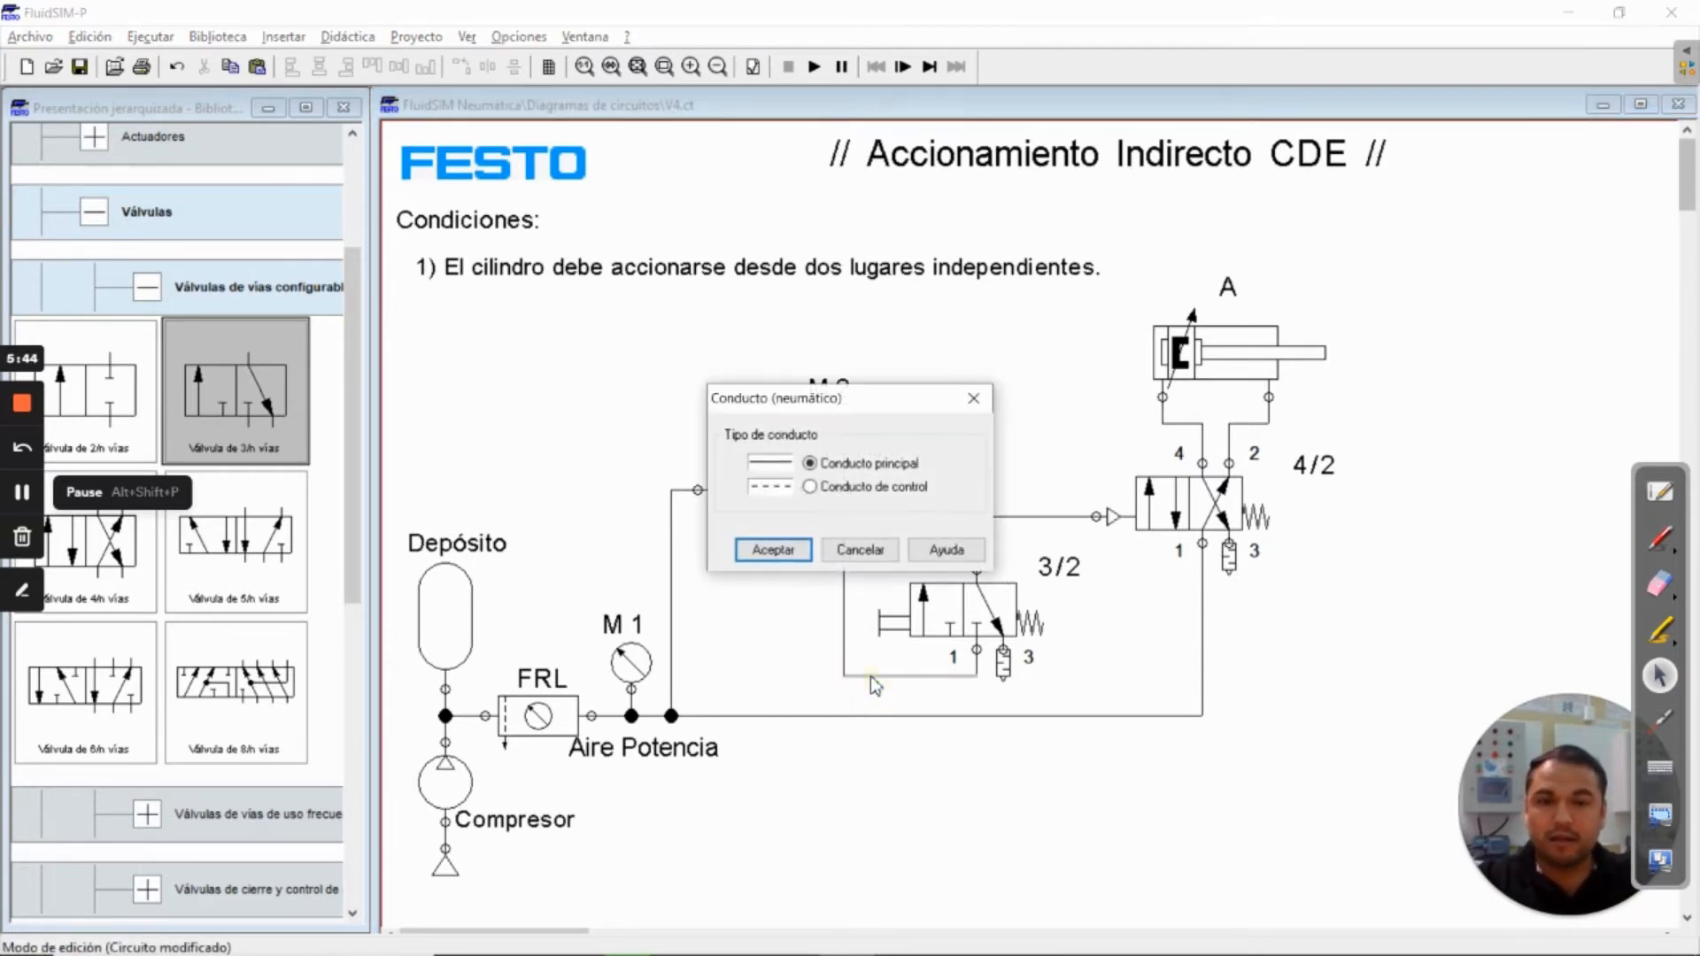
{"action": "left_click", "coordinate": [810, 487]}
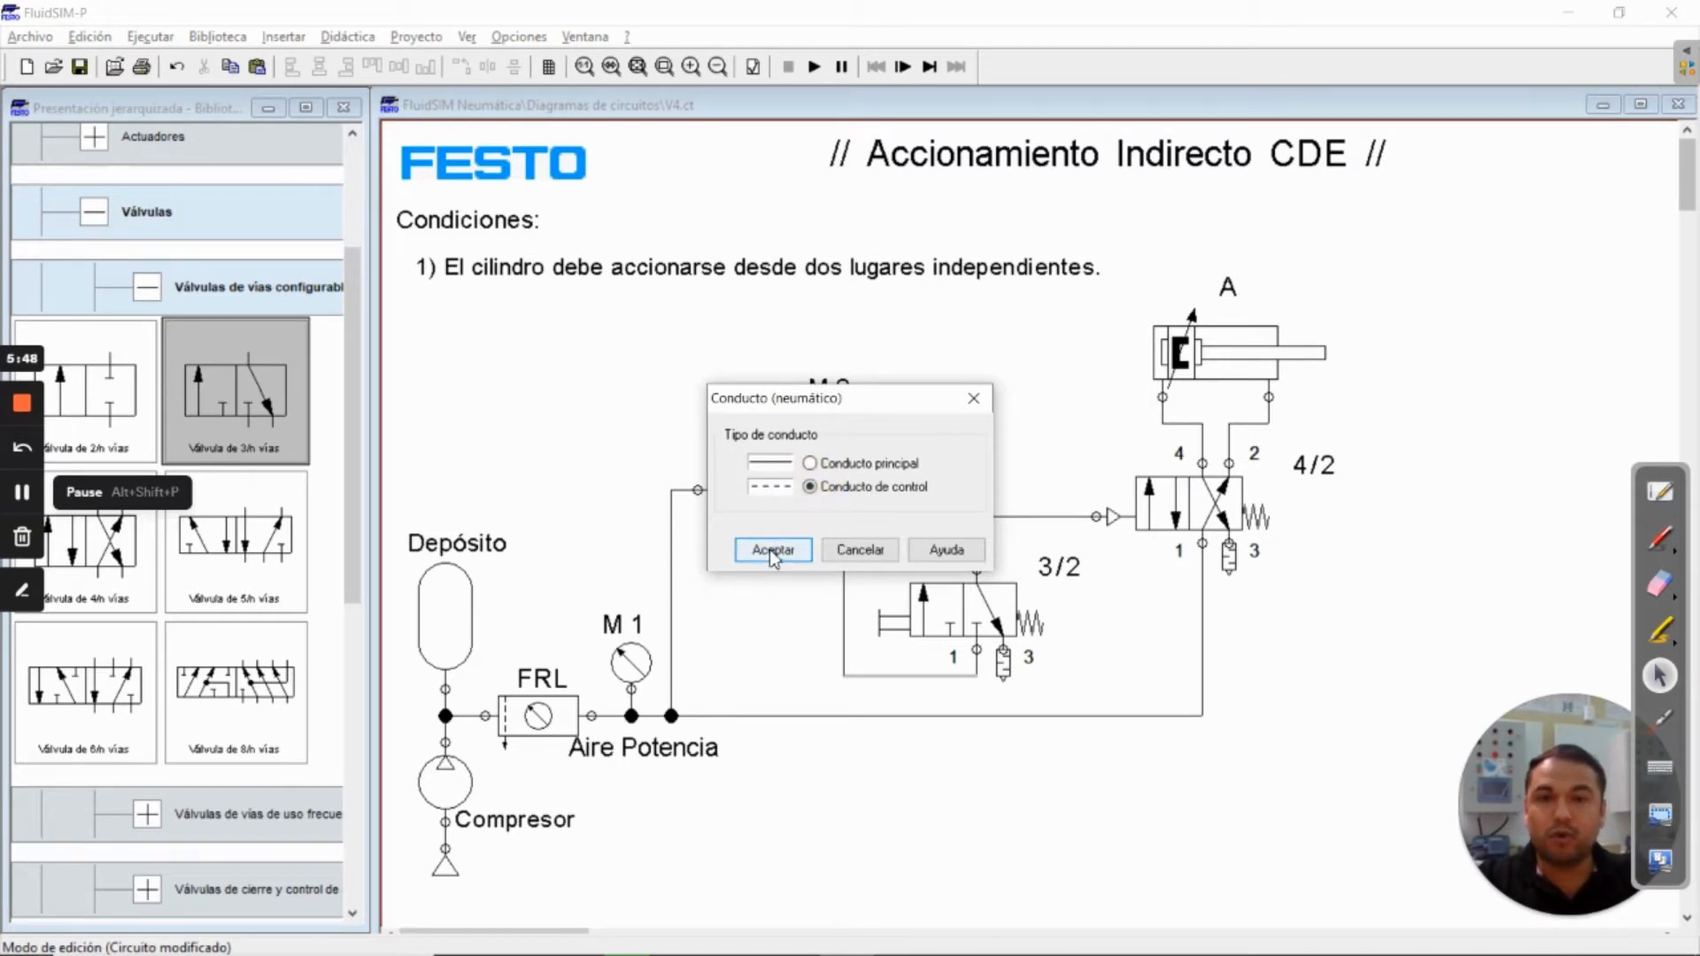
{"action": "left_click", "coordinate": [772, 550]}
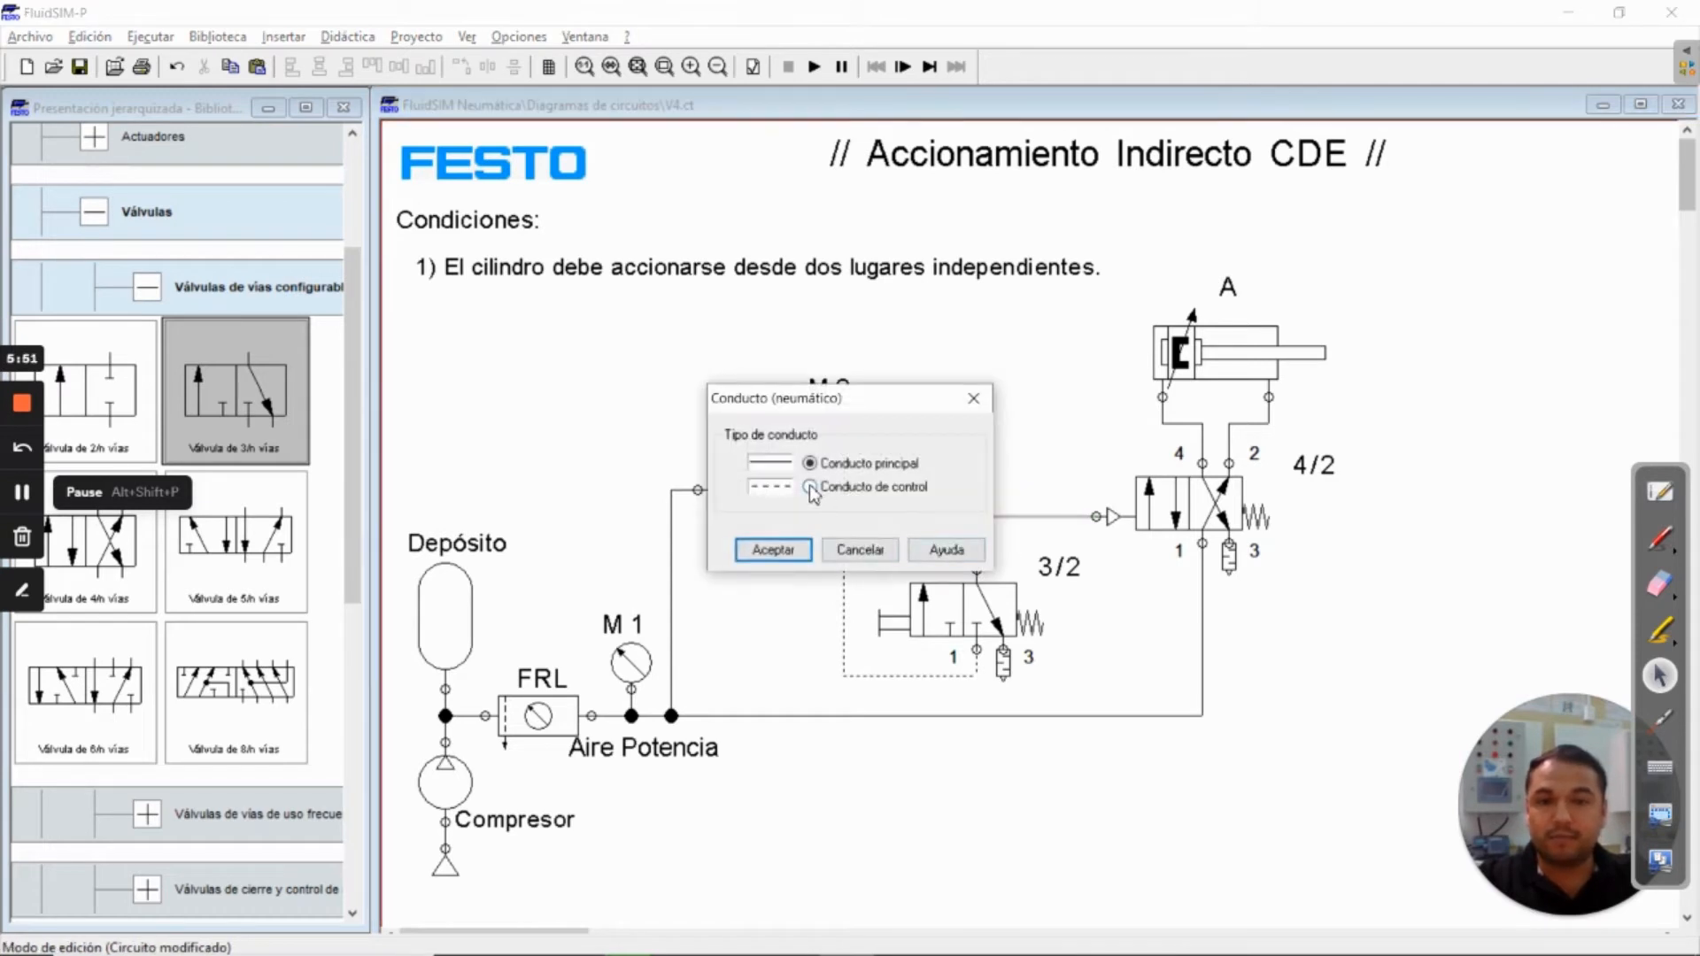
{"action": "left_click", "coordinate": [809, 486]}
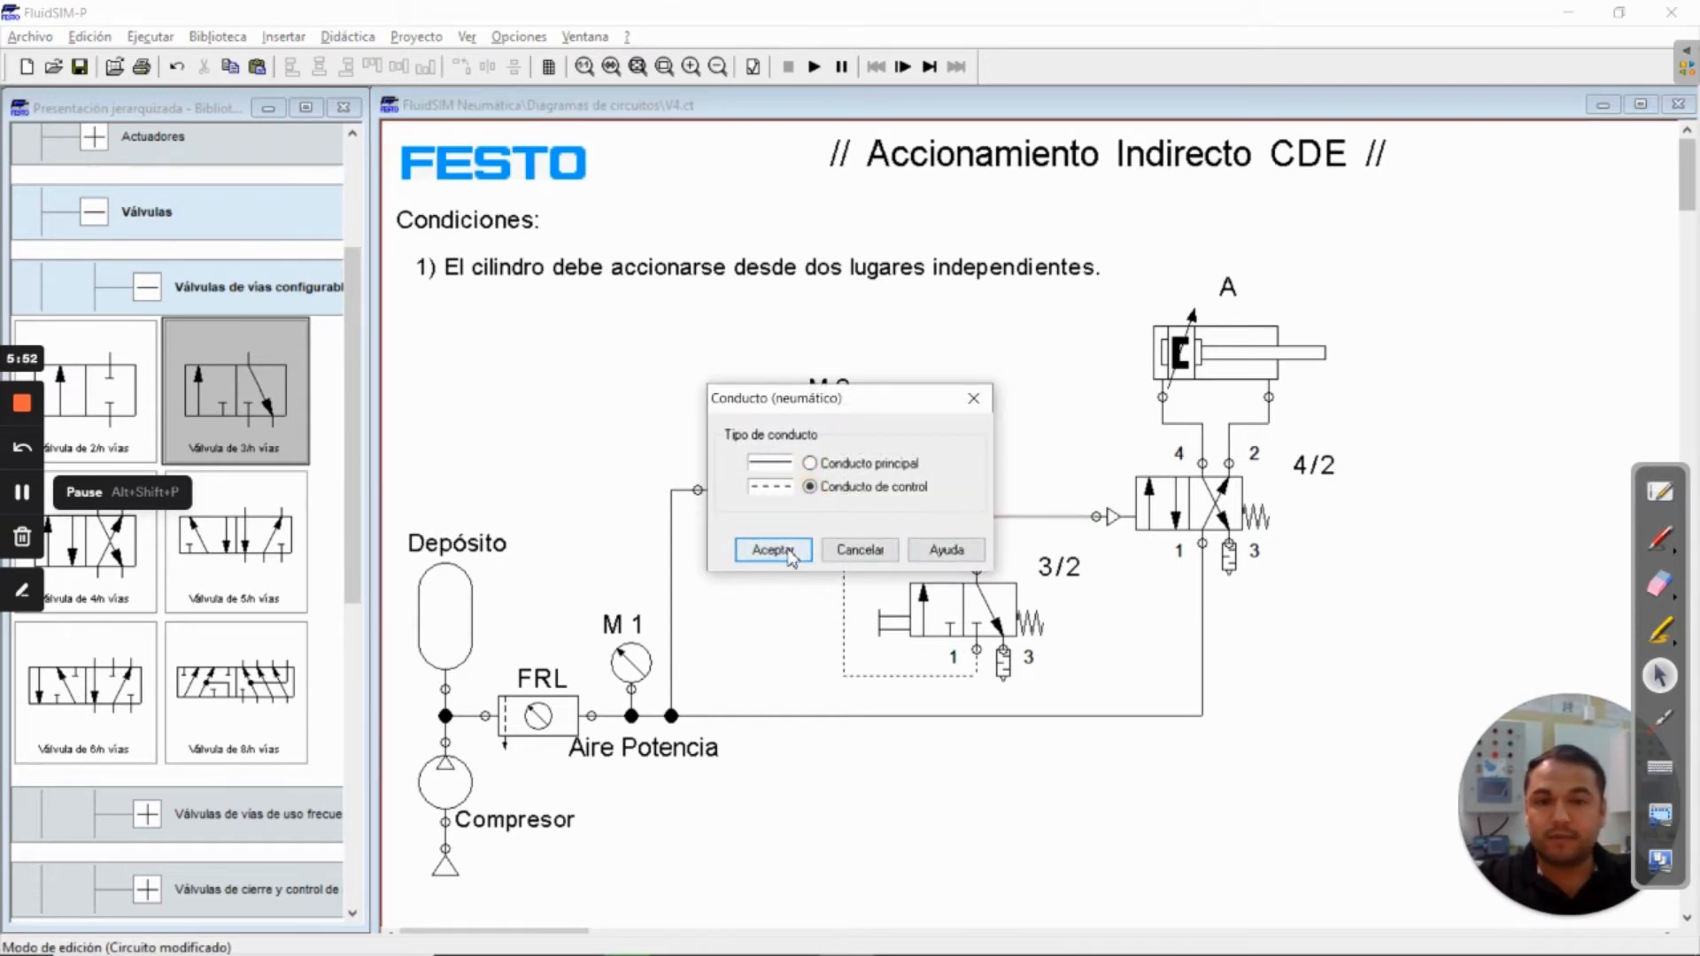
{"action": "left_click", "coordinate": [774, 548]}
{"action": "left_click", "coordinate": [1076, 622]}
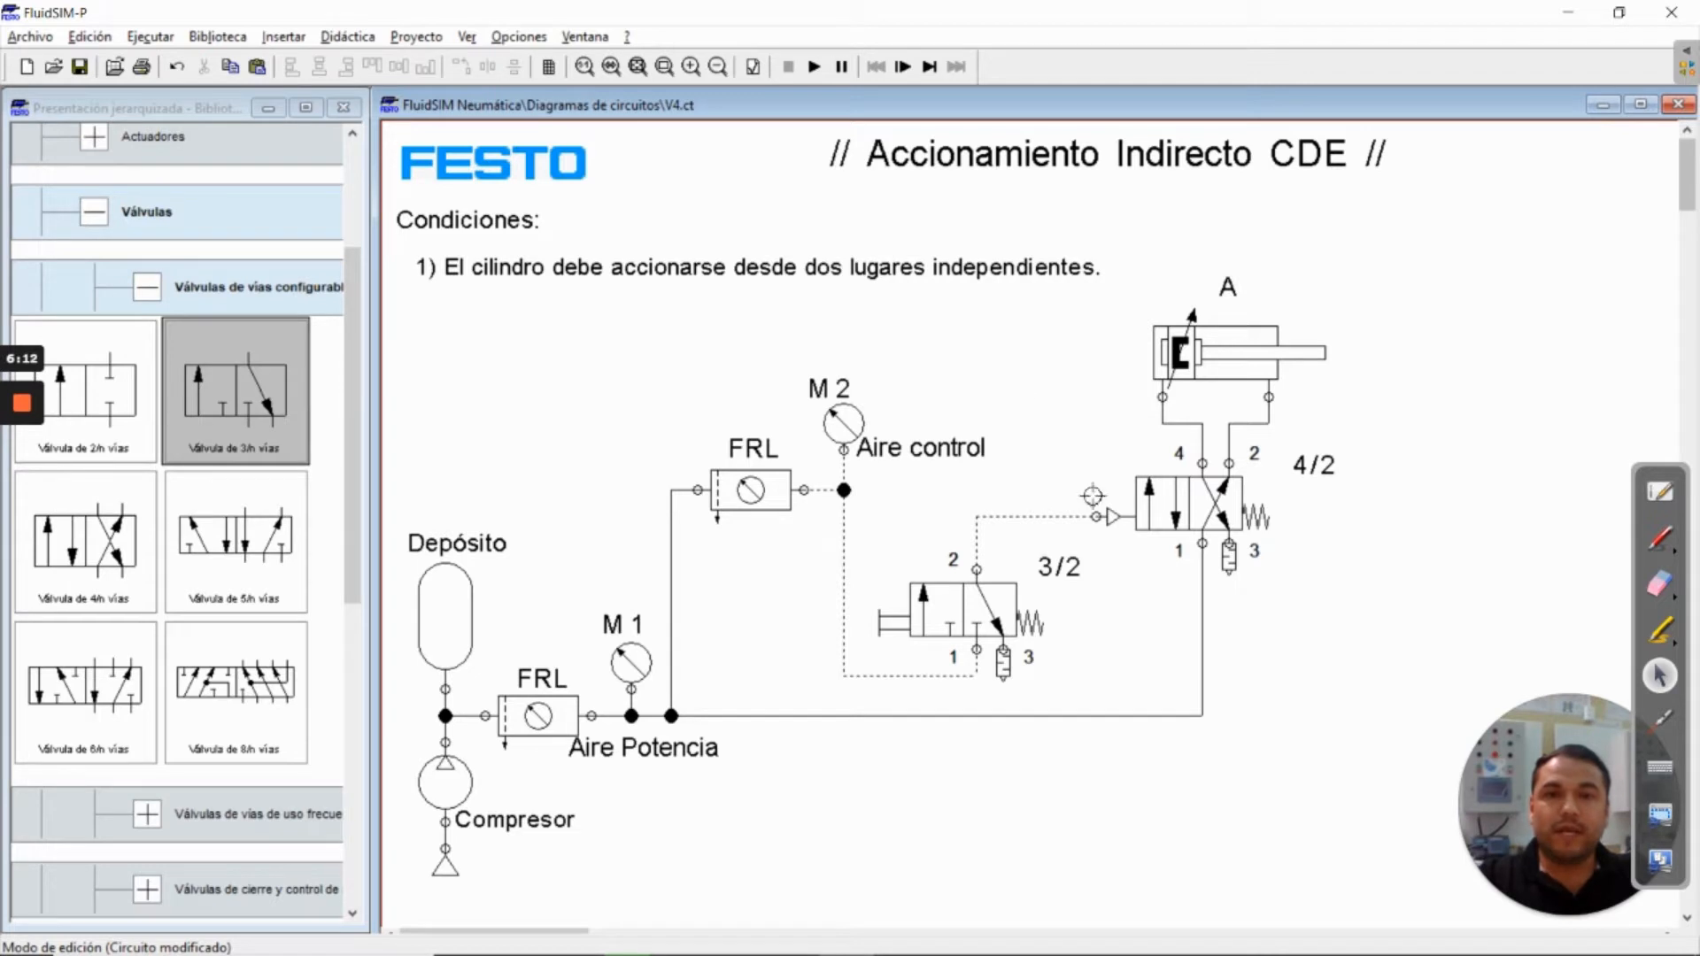
Simulate the circuit, operate the 3/2 valve's manual actuator to check the cylinder's movement, and stop the simulation
{"action": "left_click", "coordinate": [813, 67]}
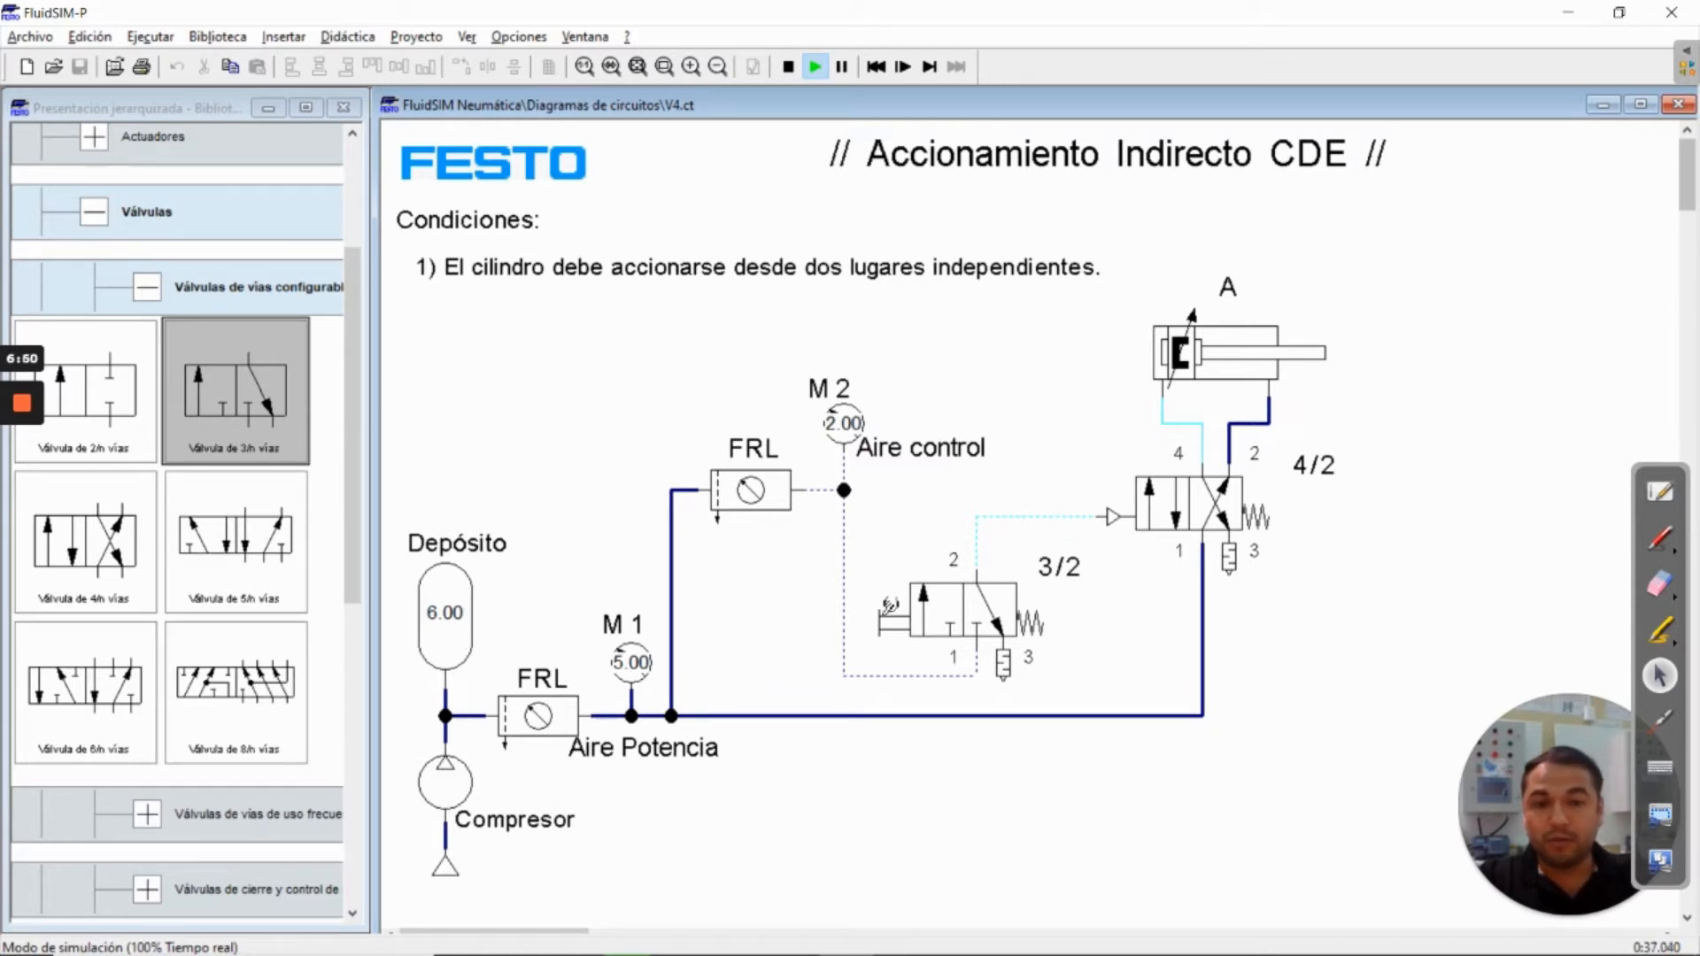
{"action": "left_click", "coordinate": [890, 607]}
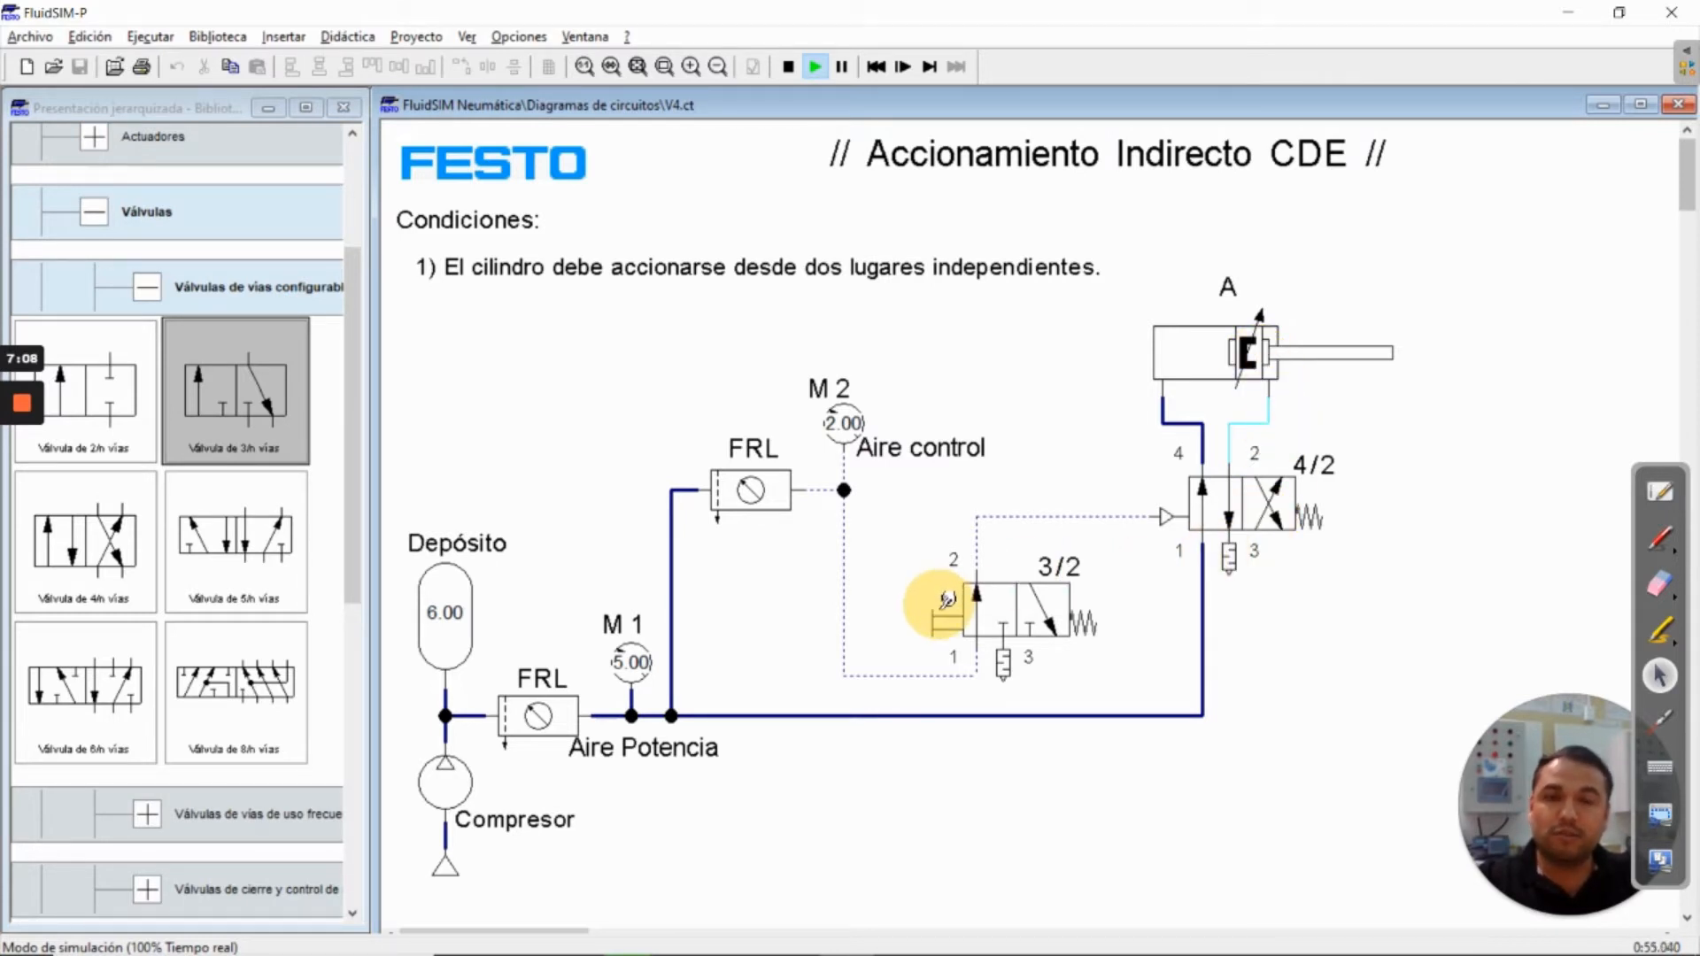
{"action": "left_click", "coordinate": [946, 601]}
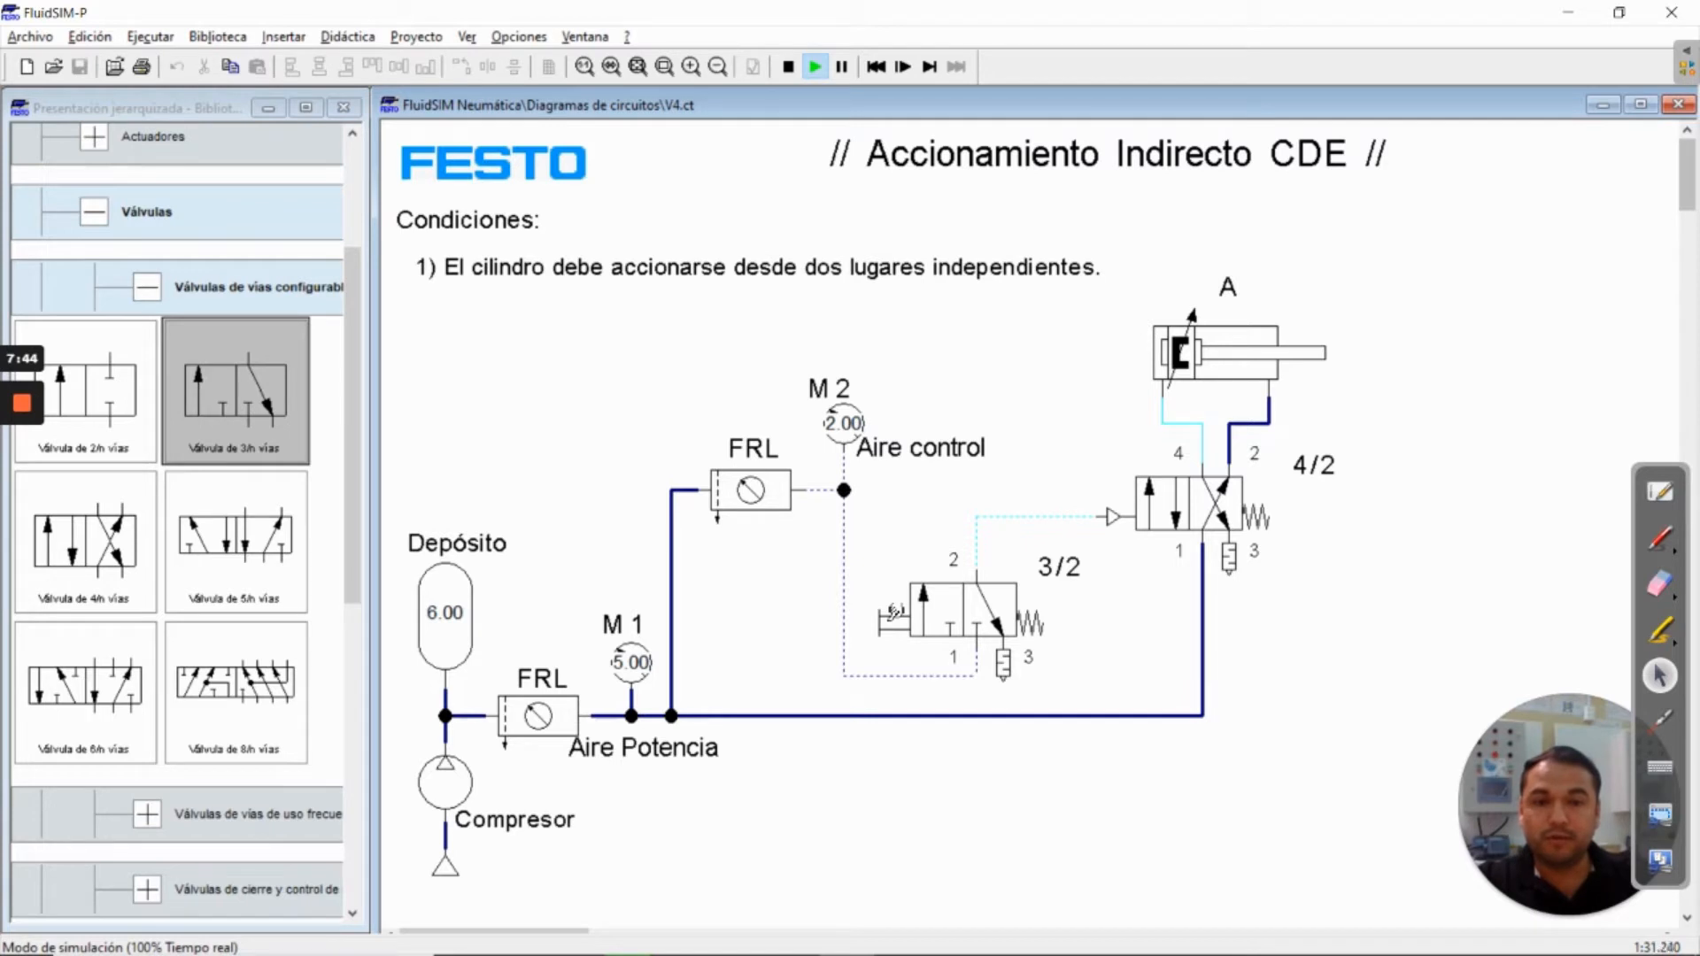
{"action": "left_click", "coordinate": [894, 611]}
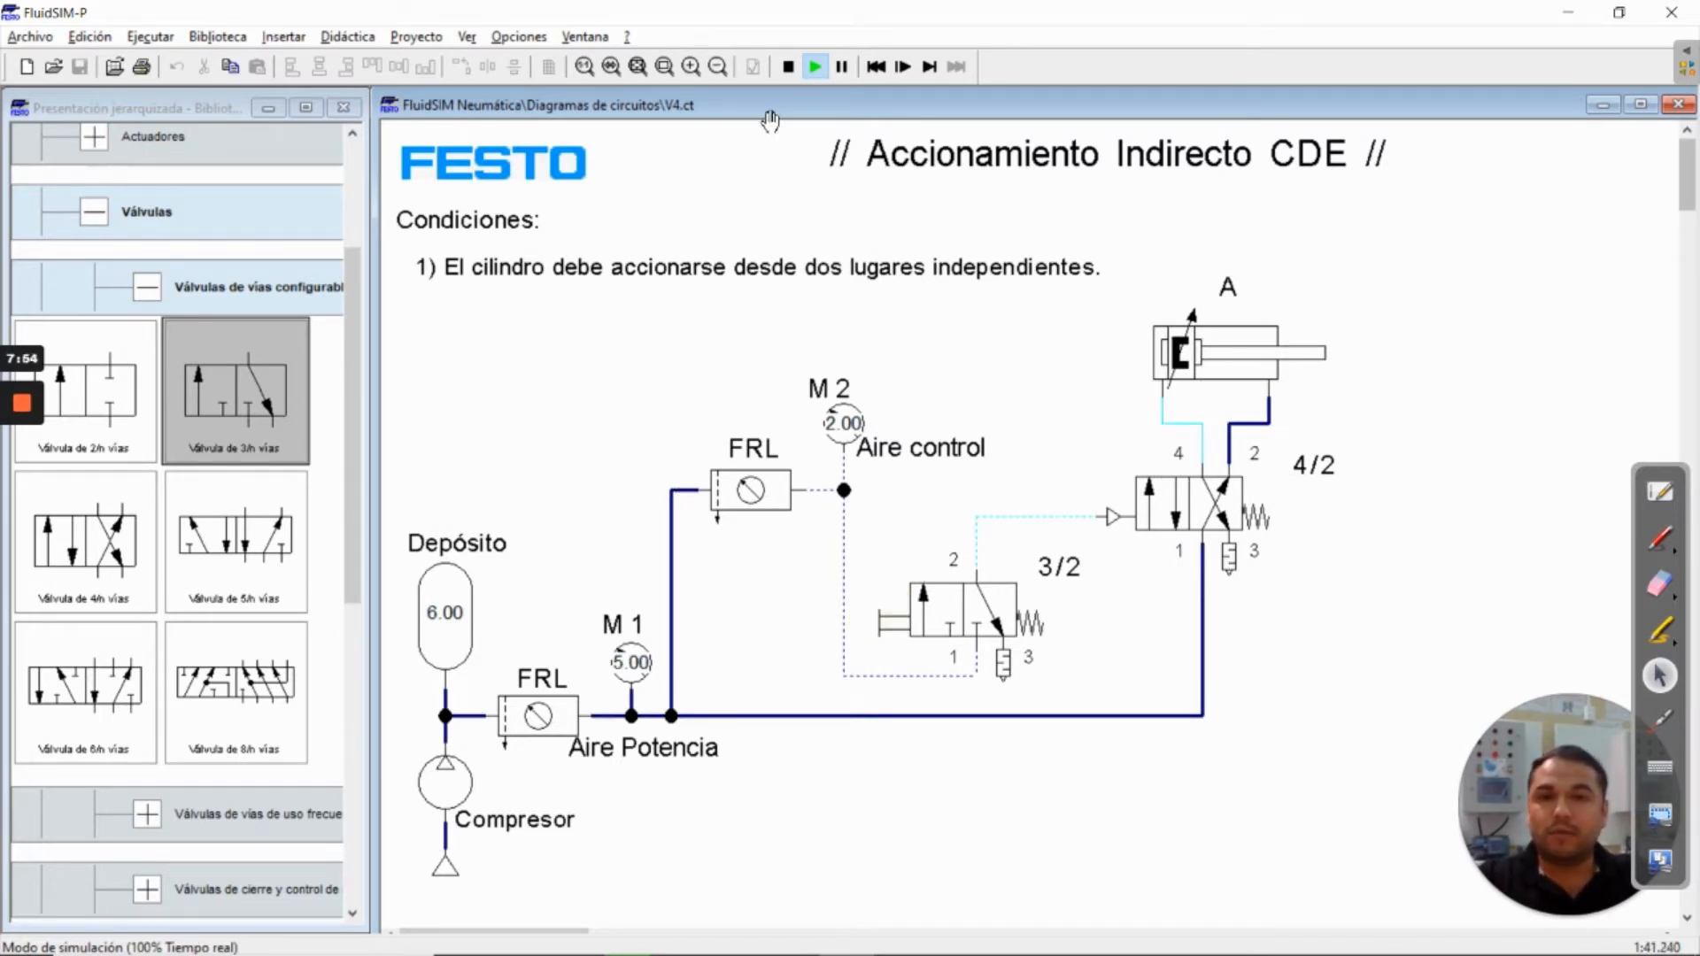
{"action": "left_click", "coordinate": [784, 68]}
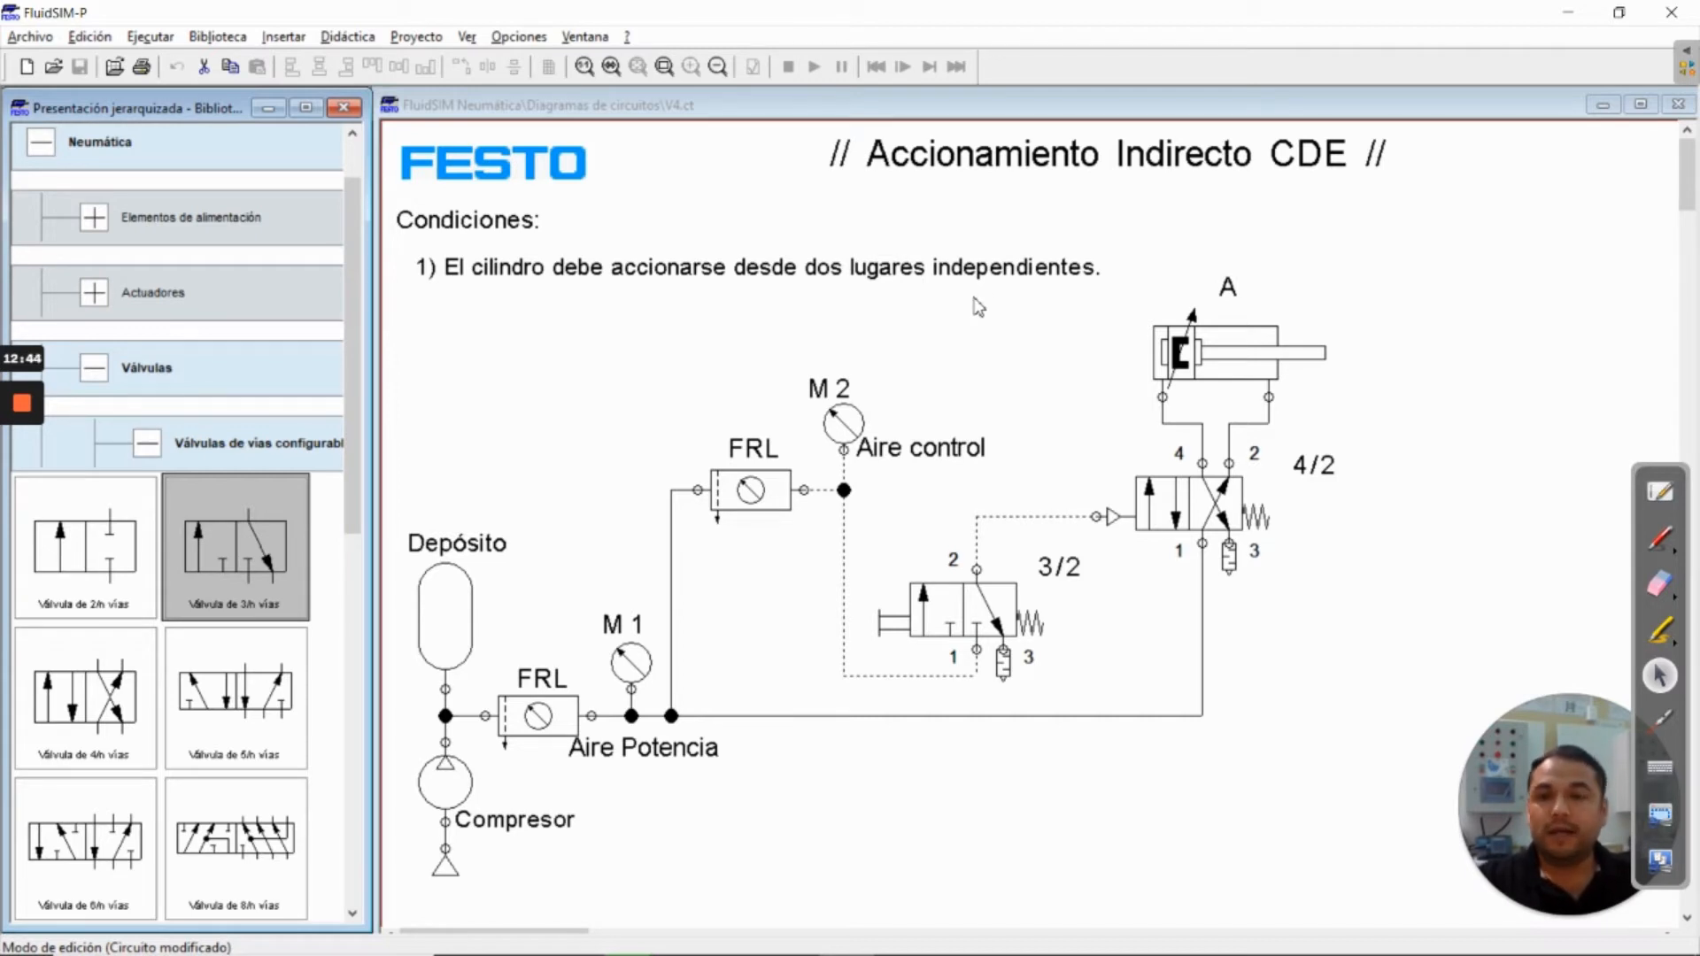
Insert a Válvula selectora from the shut-off and flow control valves, placing it in the empty area below the condition text
{"action": "left_click", "coordinate": [148, 440]}
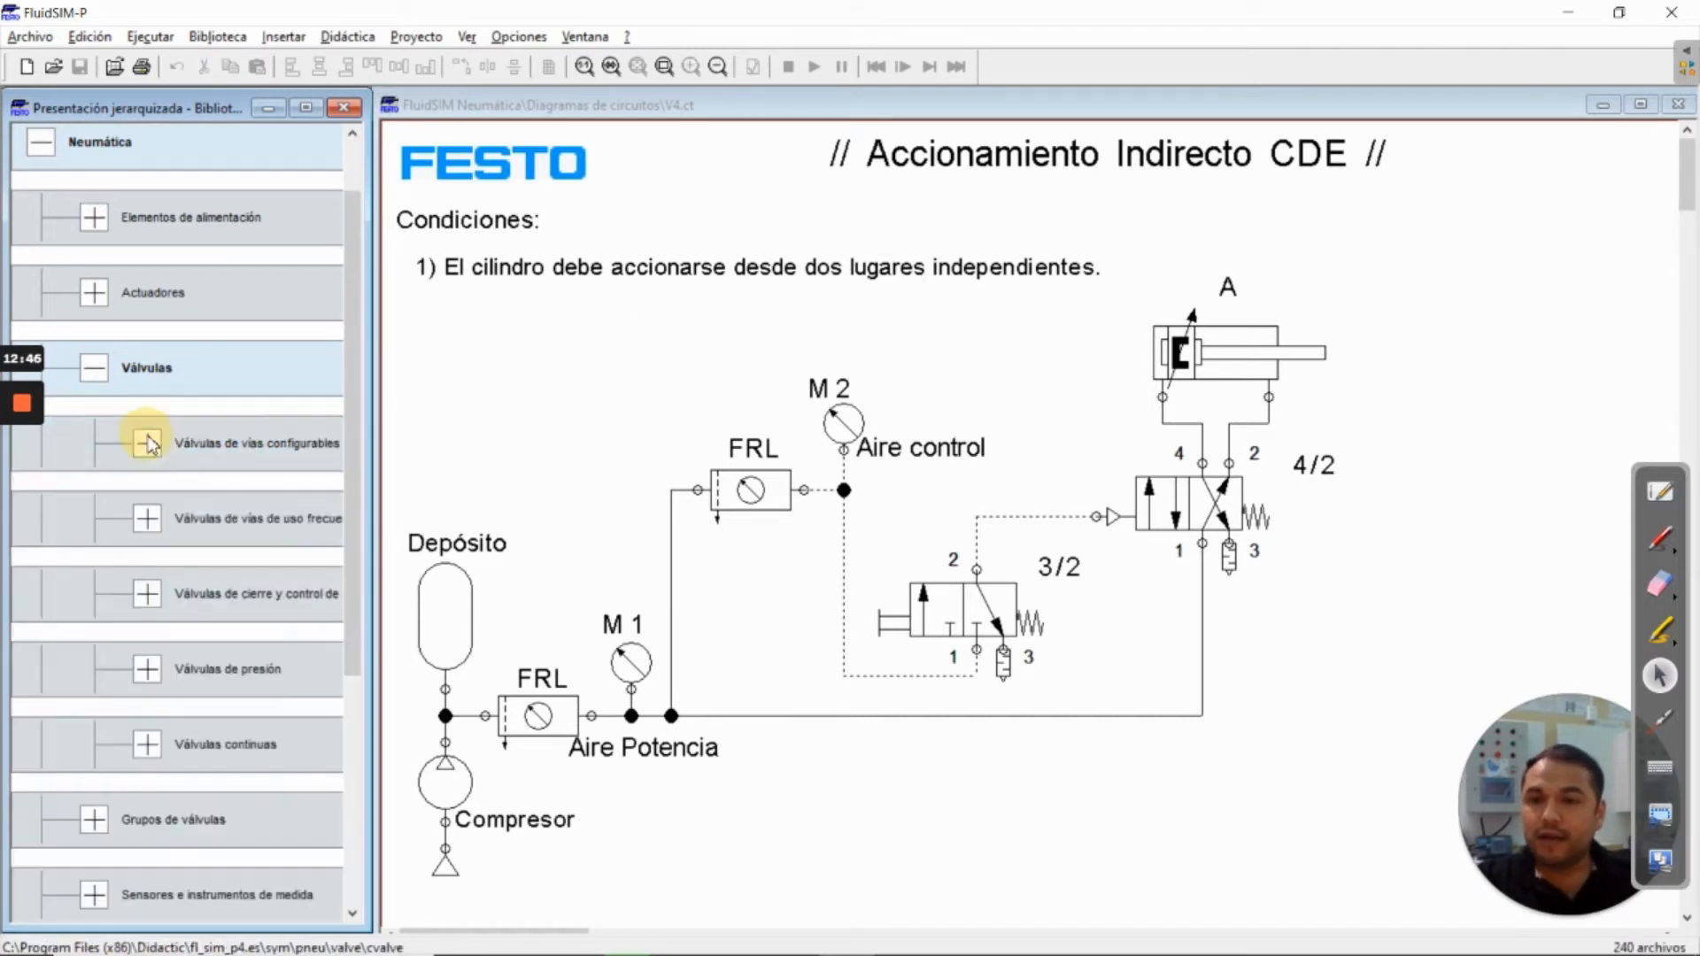
{"action": "left_click_drag", "start_coordinate": [349, 322], "coordinate": [349, 353]}
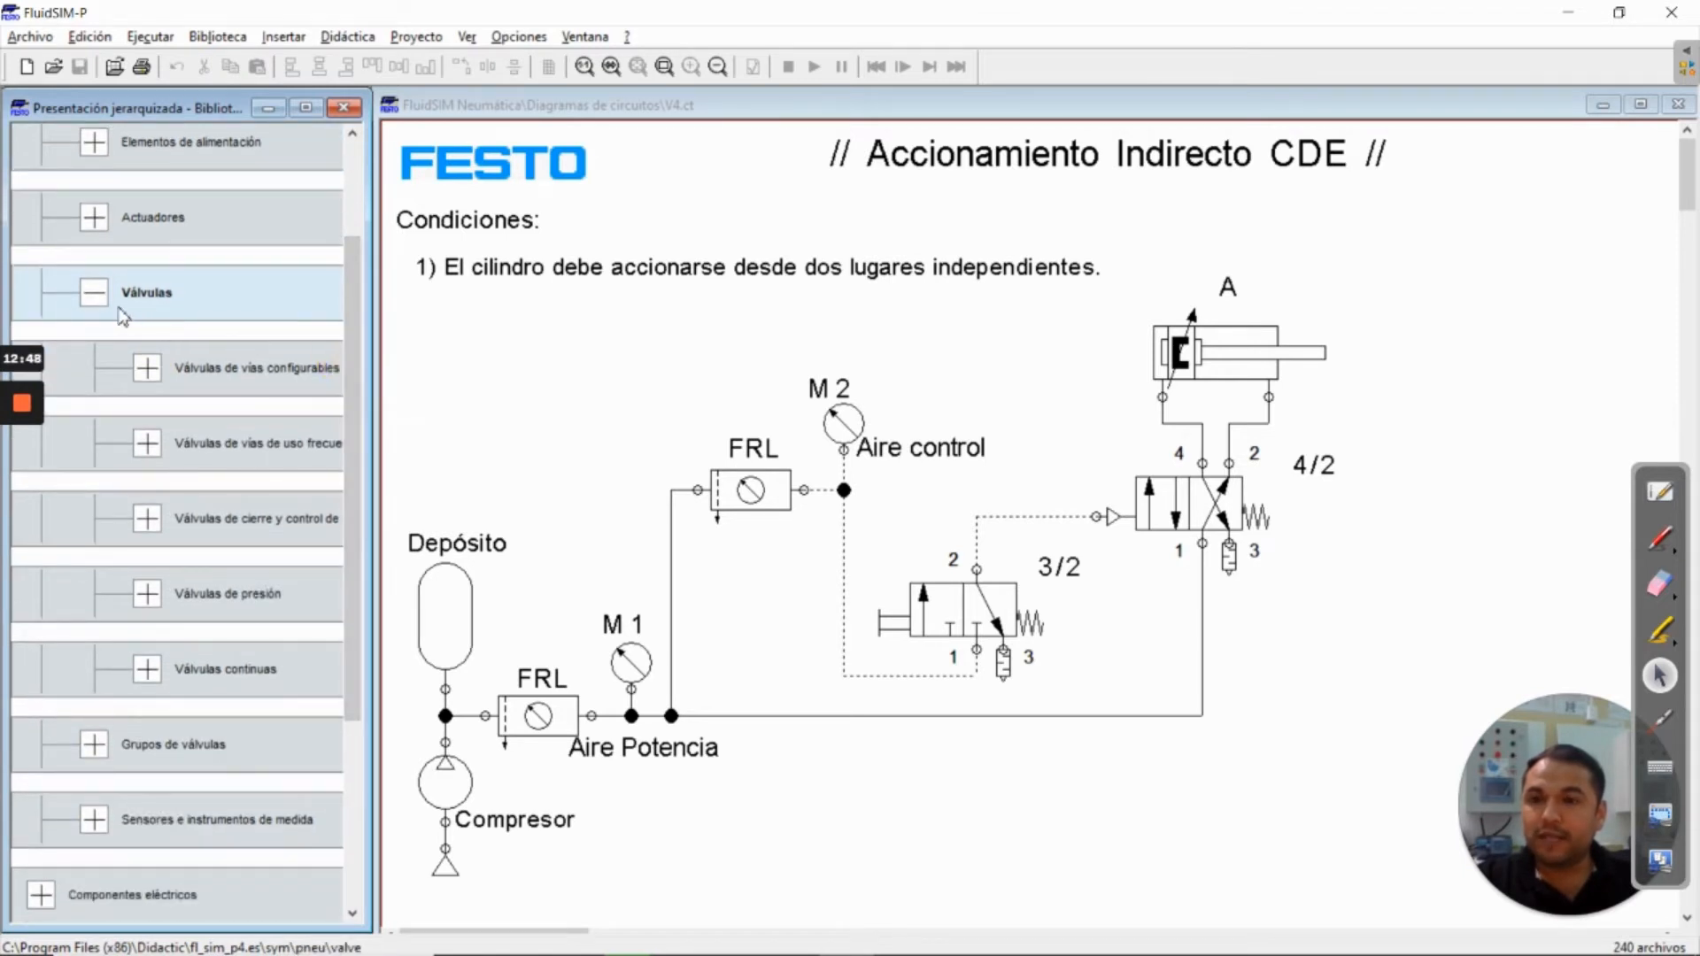
{"action": "left_click", "coordinate": [145, 518]}
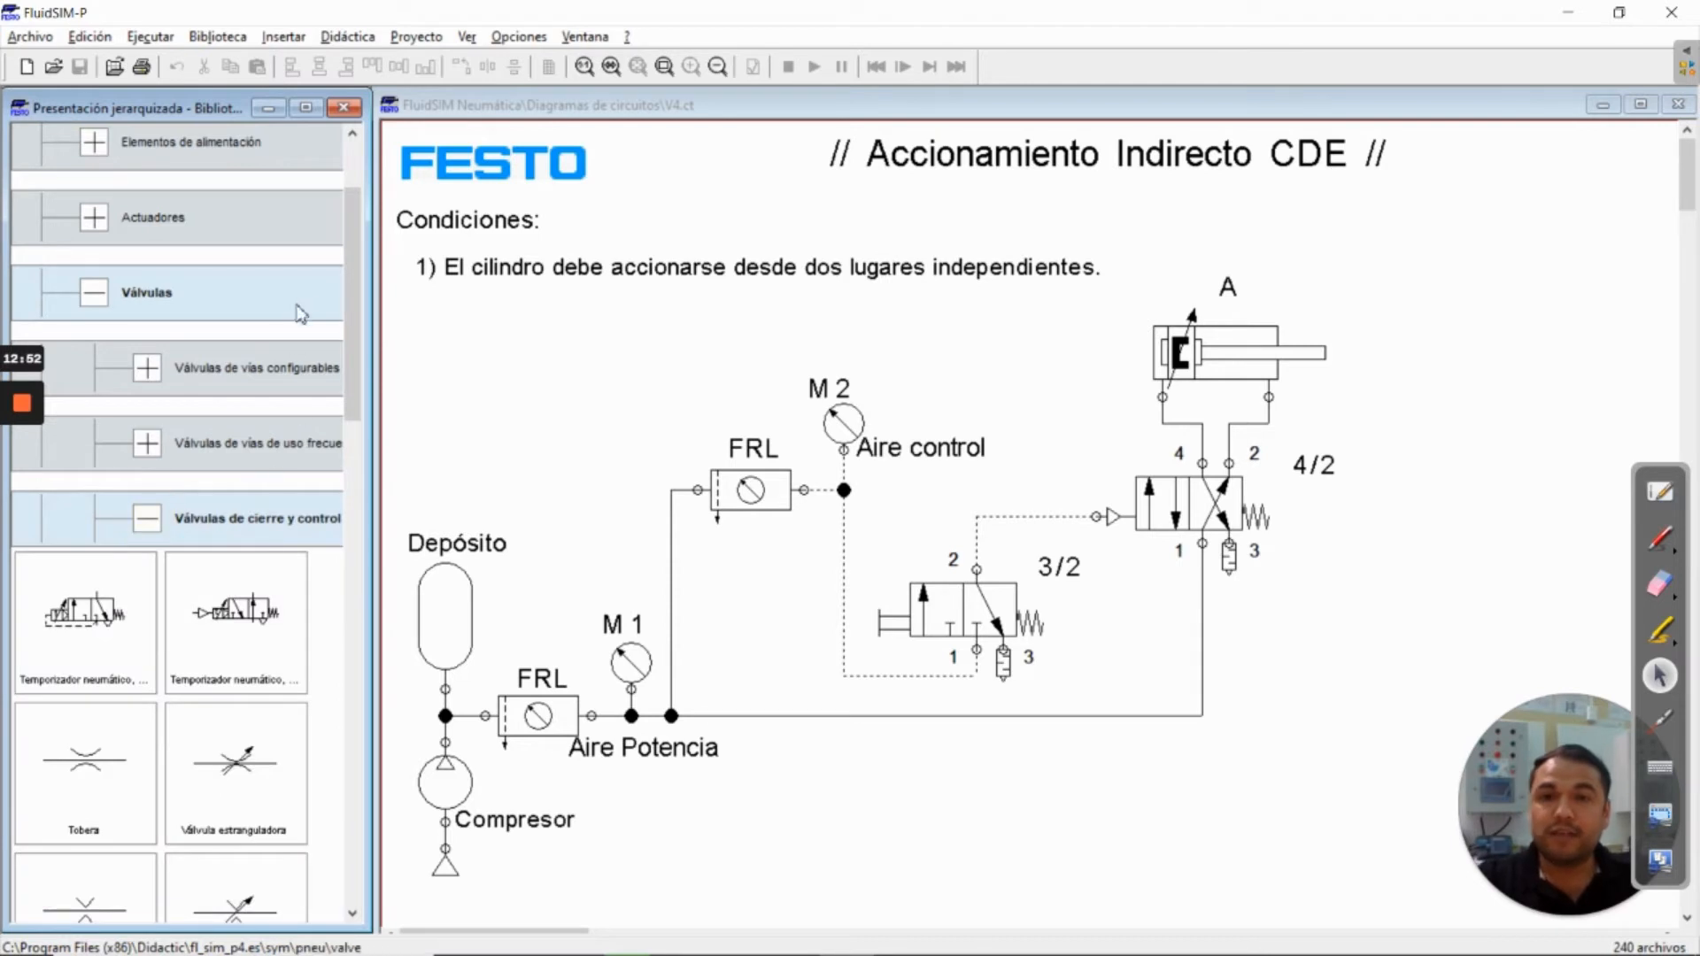
{"action": "left_click_drag", "start_coordinate": [351, 263], "coordinate": [350, 421]}
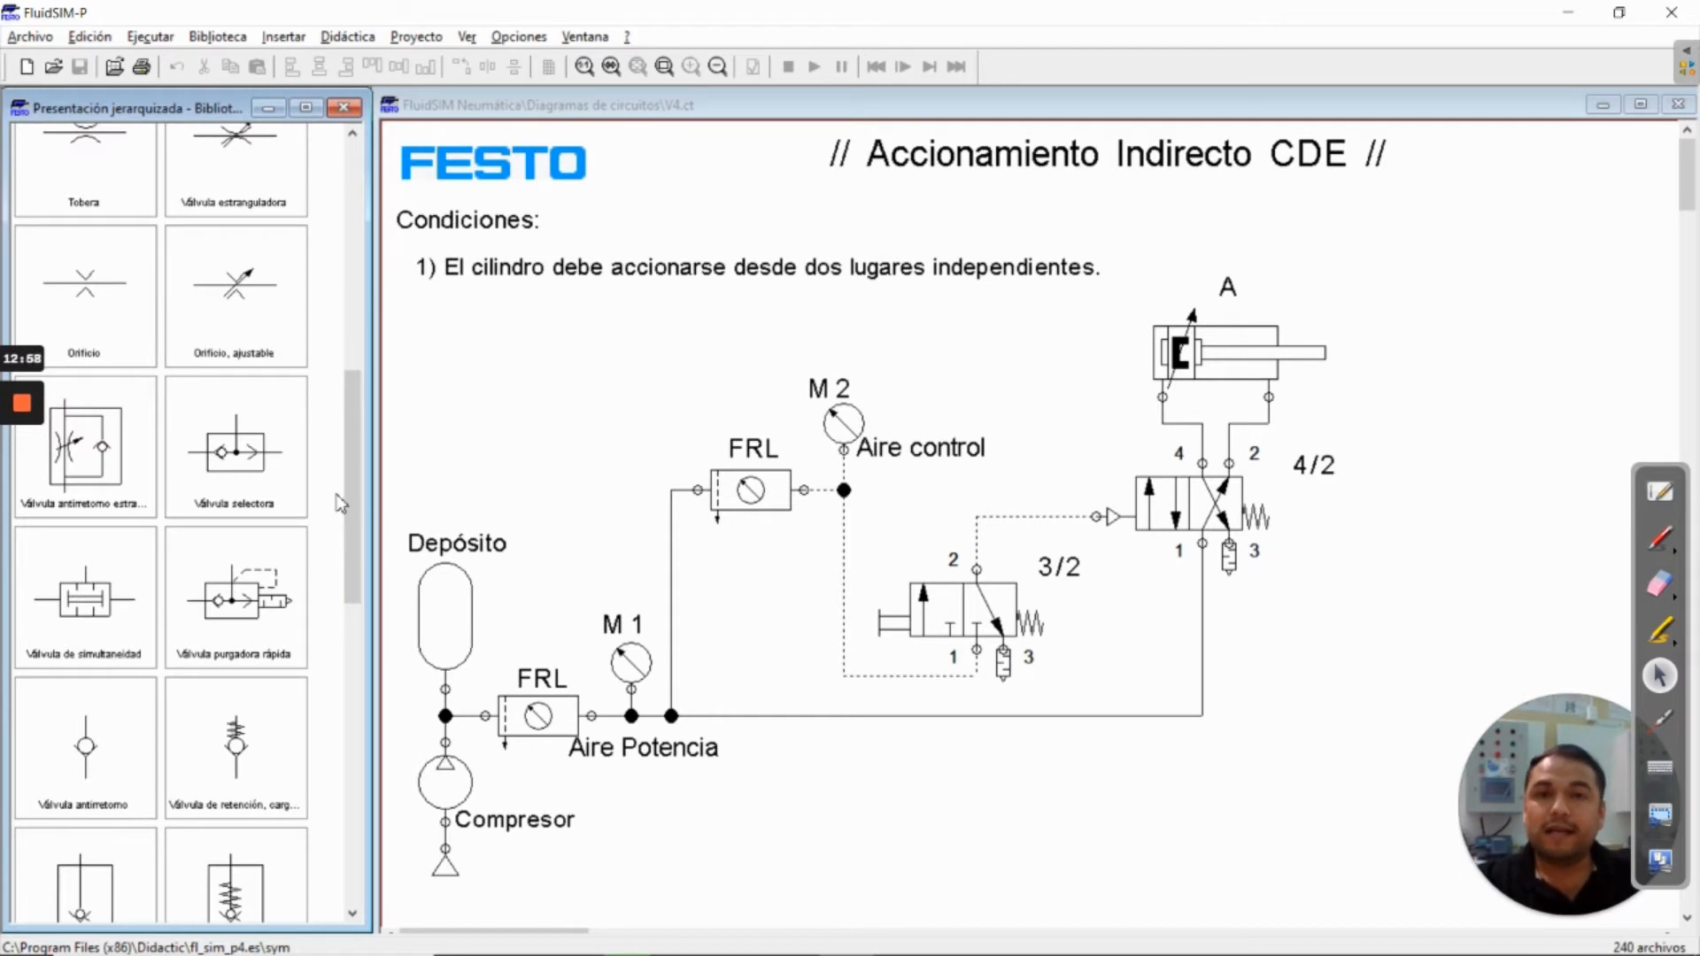
{"action": "left_click", "coordinate": [274, 450]}
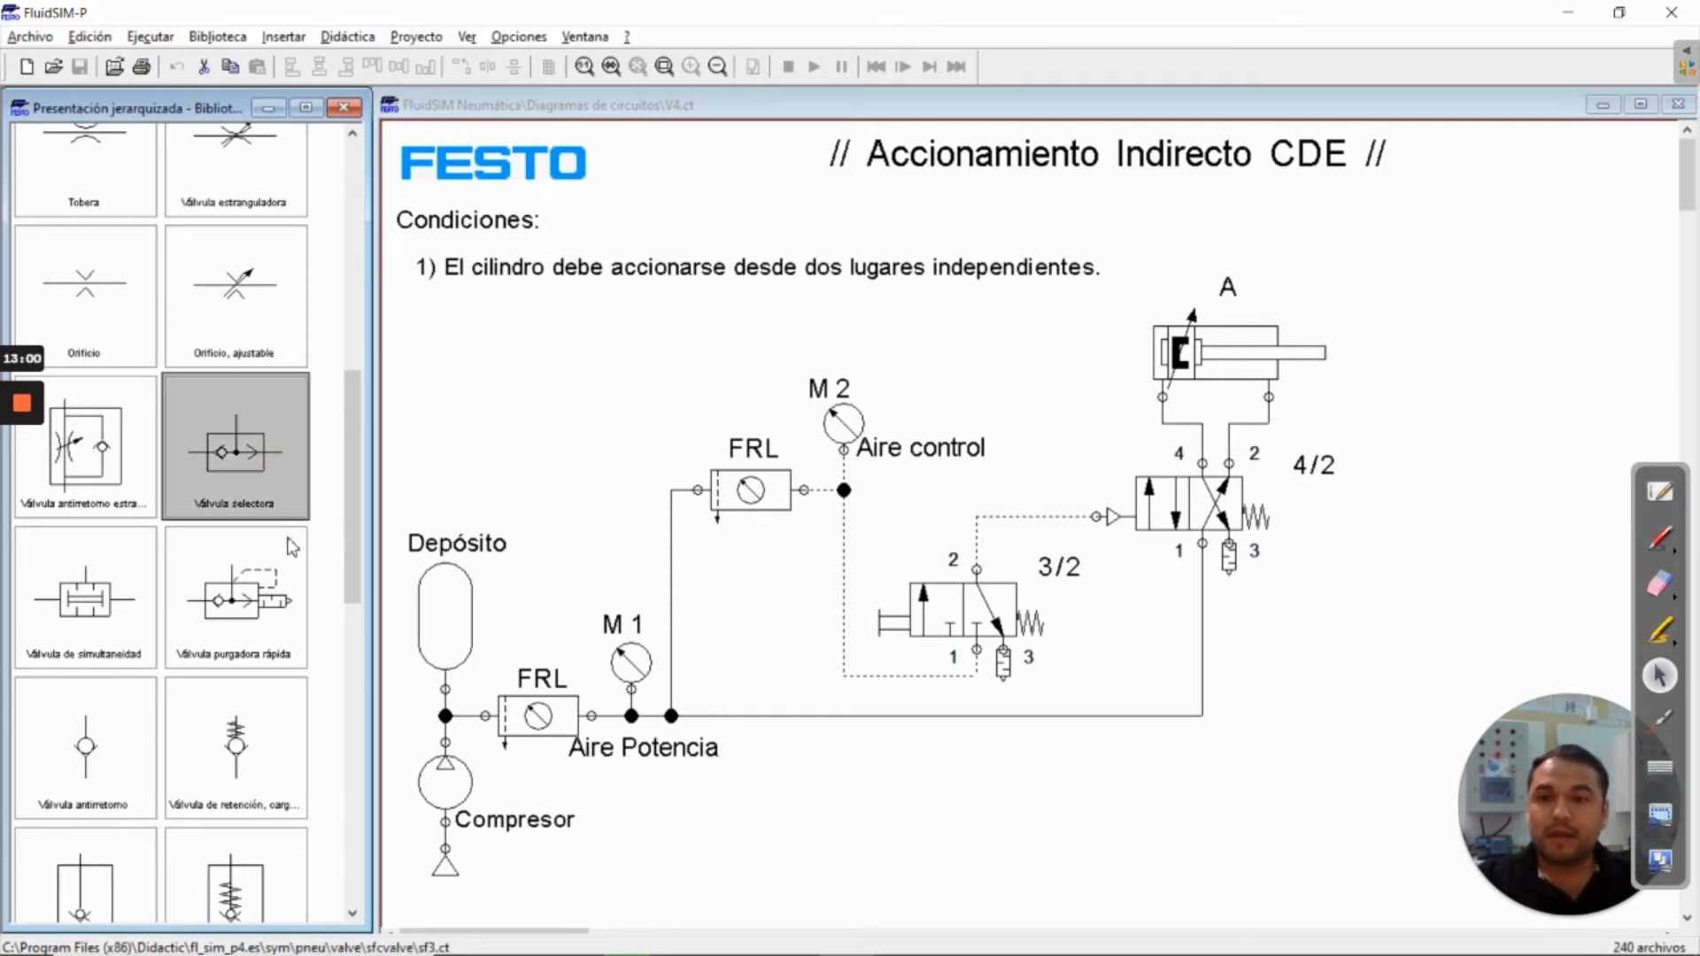
{"action": "left_click_drag", "start_coordinate": [234, 442], "coordinate": [624, 374]}
{"action": "left_click", "coordinate": [598, 454]}
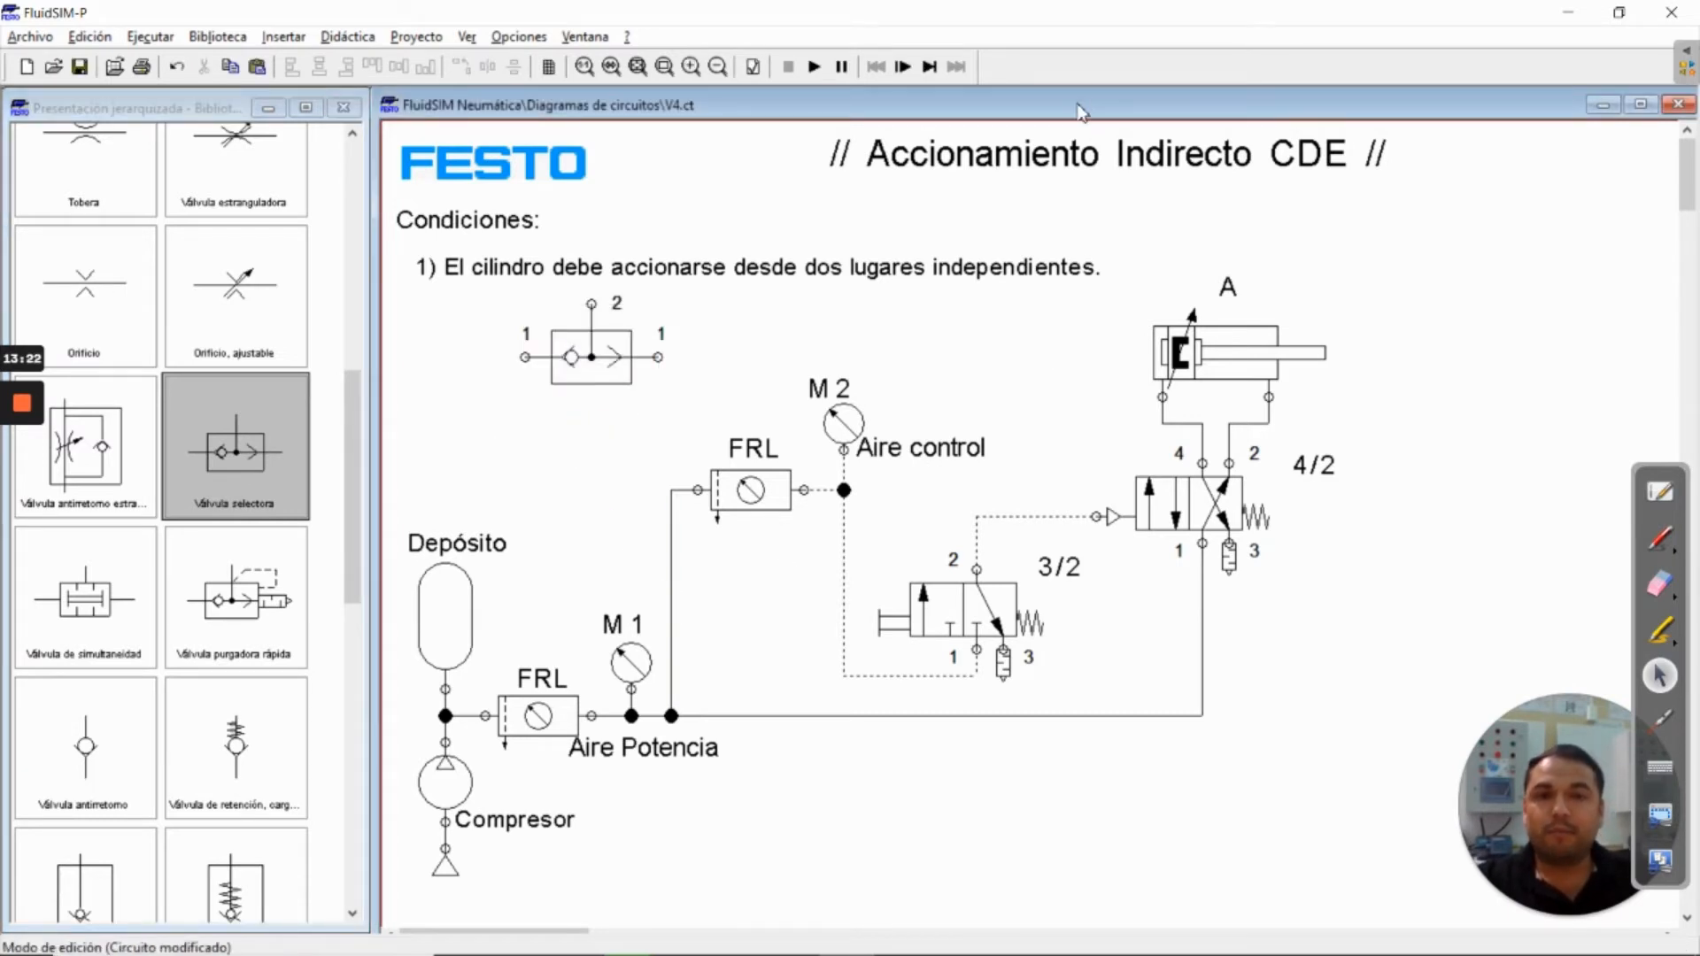
In the maximized circuit window, move cylinder A and the 4/2 valve with their labels far up and right, and straighten the power supply line below port 1
{"action": "double_click", "coordinate": [1075, 104]}
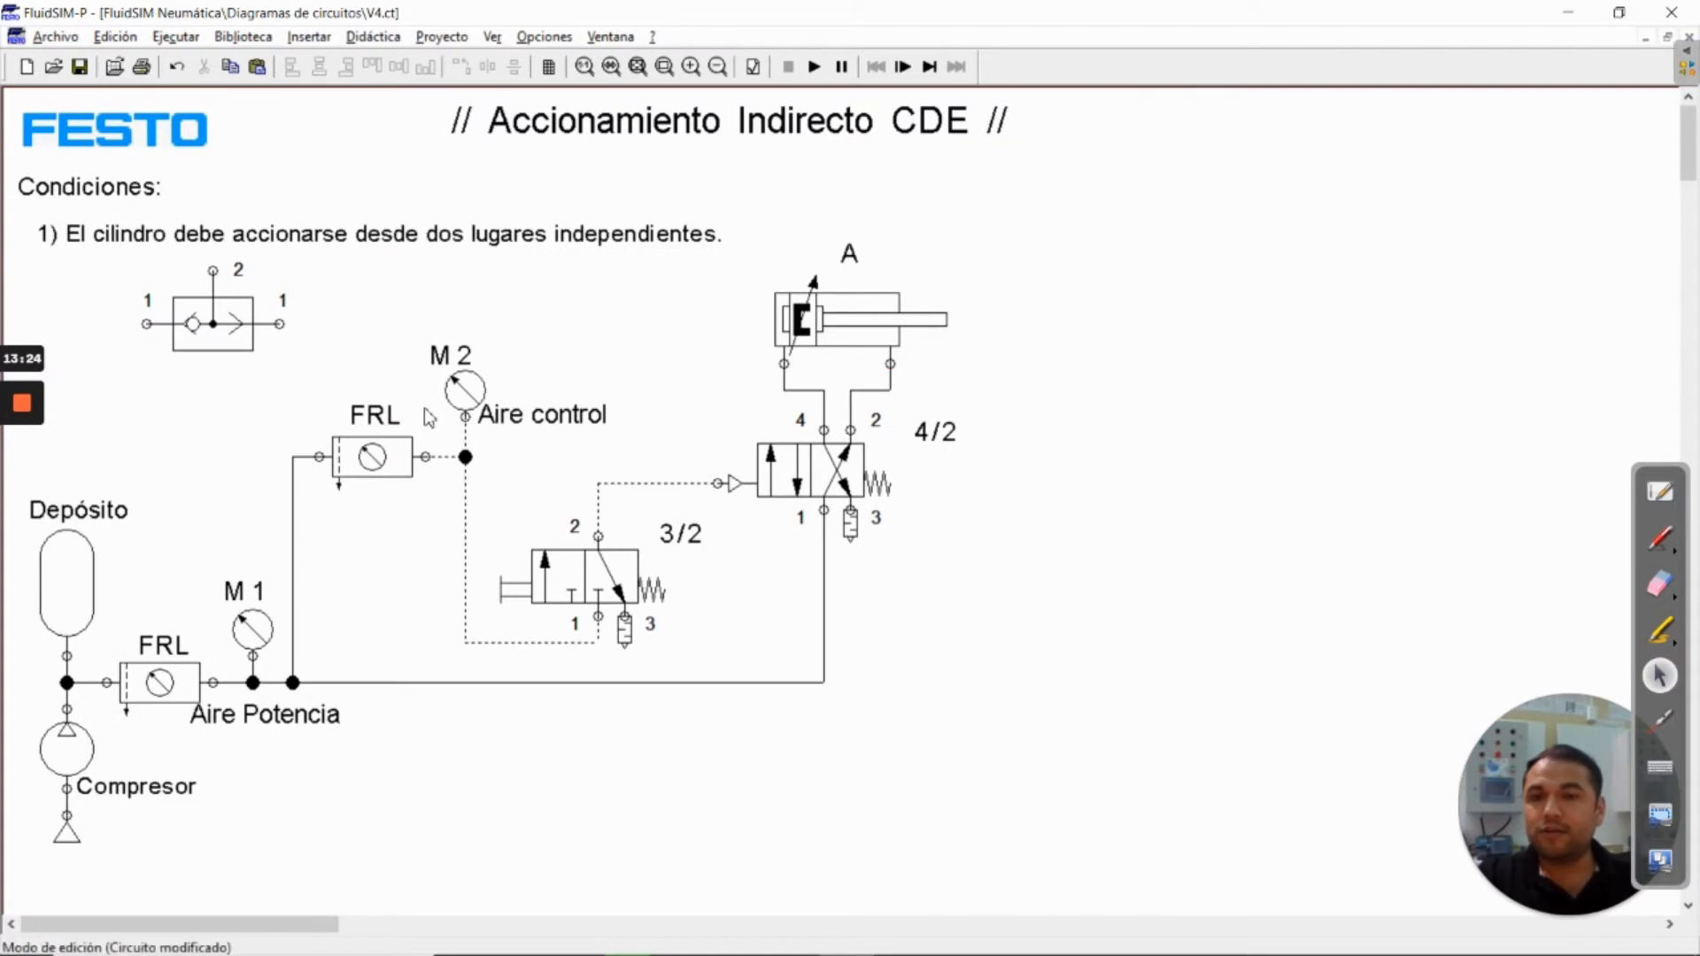
{"action": "left_click", "coordinate": [849, 255]}
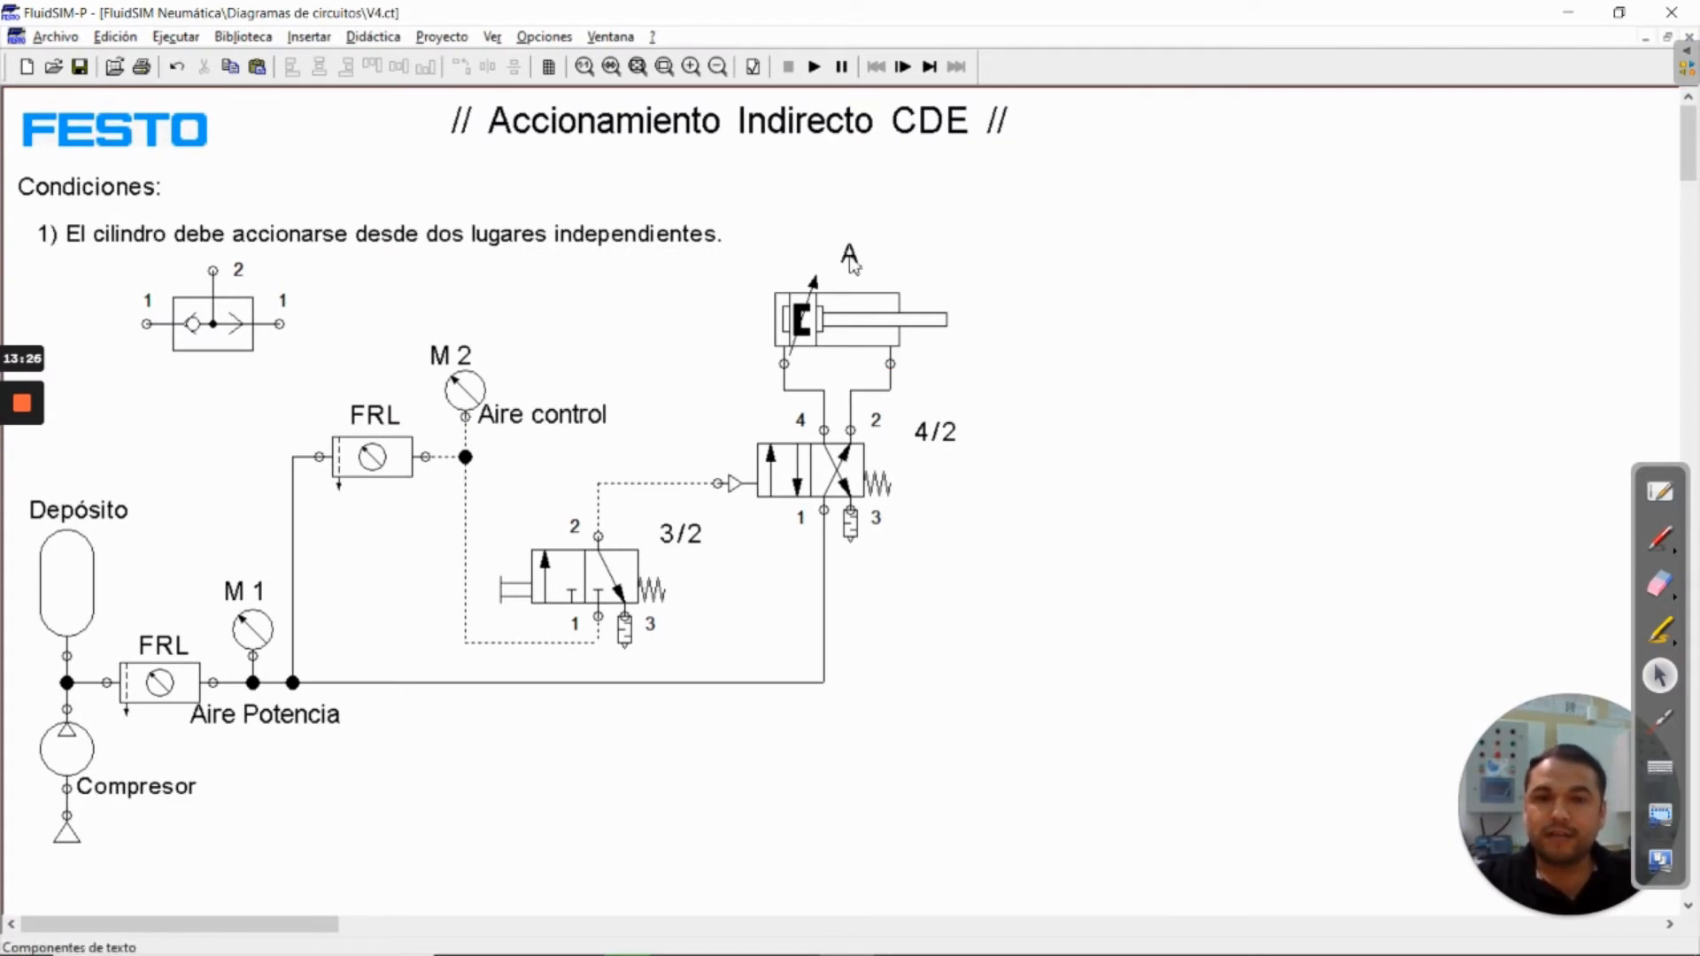
{"action": "left_click", "coordinate": [823, 455], "text": "shift"}
{"action": "left_click", "coordinate": [932, 433], "text": "shift"}
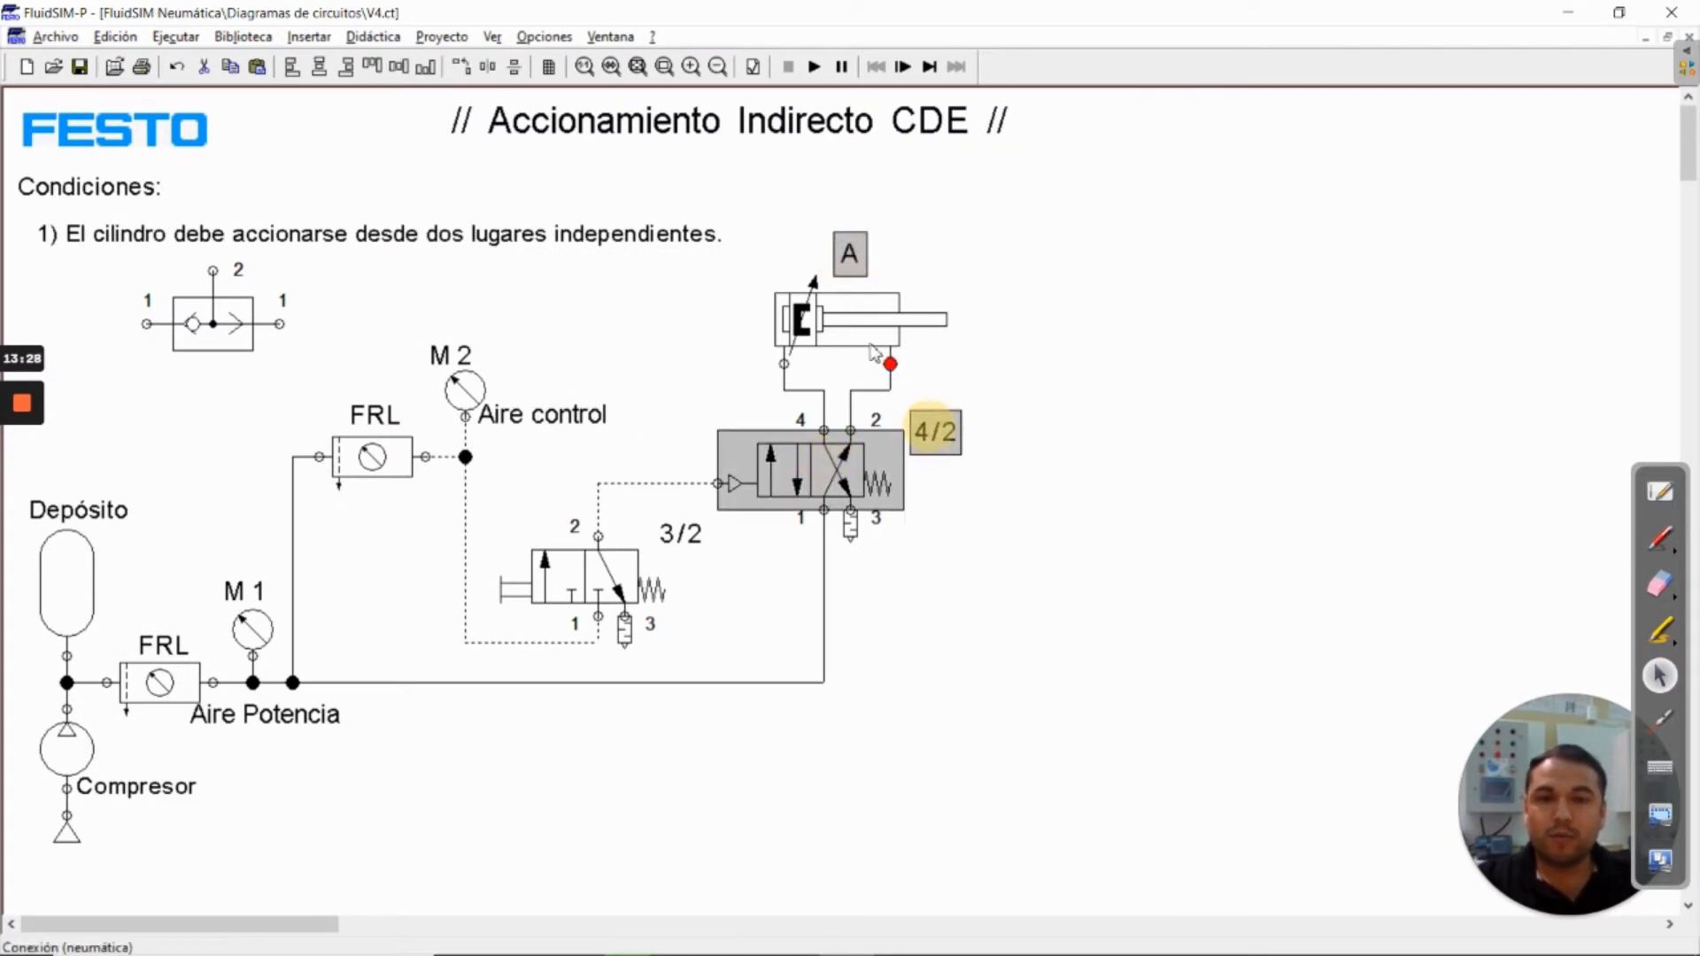
{"action": "left_click", "coordinate": [857, 333], "text": "shift"}
{"action": "left_click_drag", "start_coordinate": [843, 317], "coordinate": [1352, 180]}
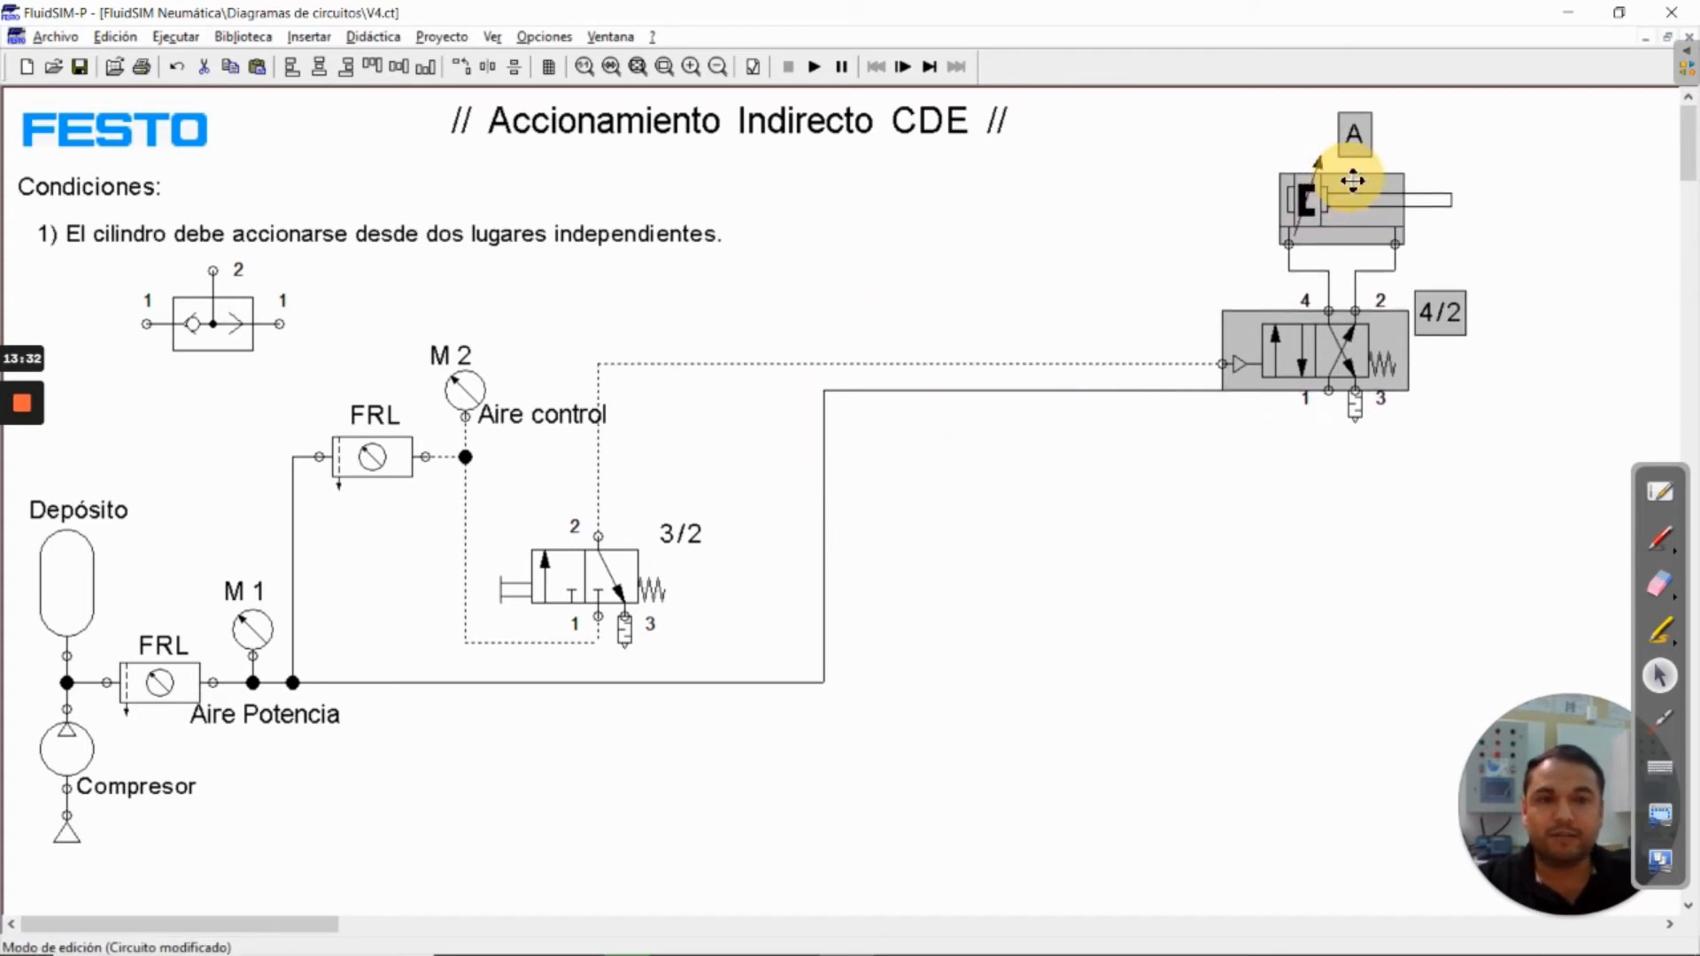
{"action": "left_click", "coordinate": [965, 528]}
{"action": "left_click_drag", "start_coordinate": [827, 512], "coordinate": [1329, 498]}
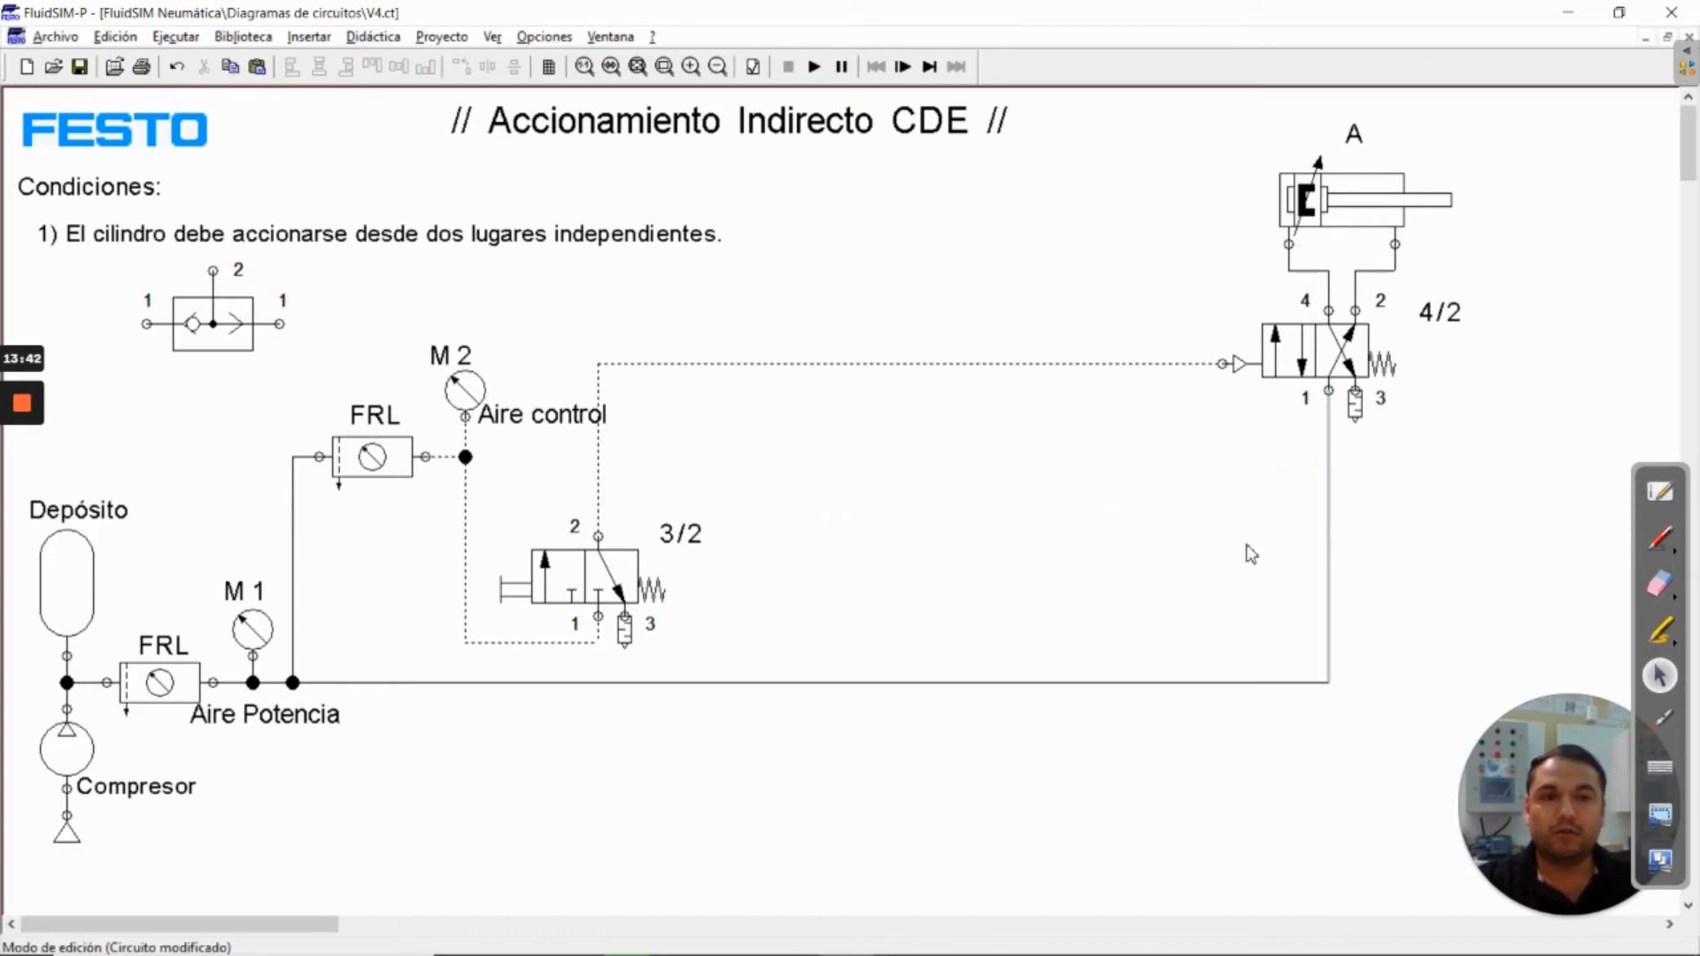
Move the 3/2 valve with its label to the right and realign its output line vertically above port 2
{"action": "left_click", "coordinate": [511, 563]}
{"action": "left_click_drag", "start_coordinate": [598, 600], "coordinate": [755, 578]}
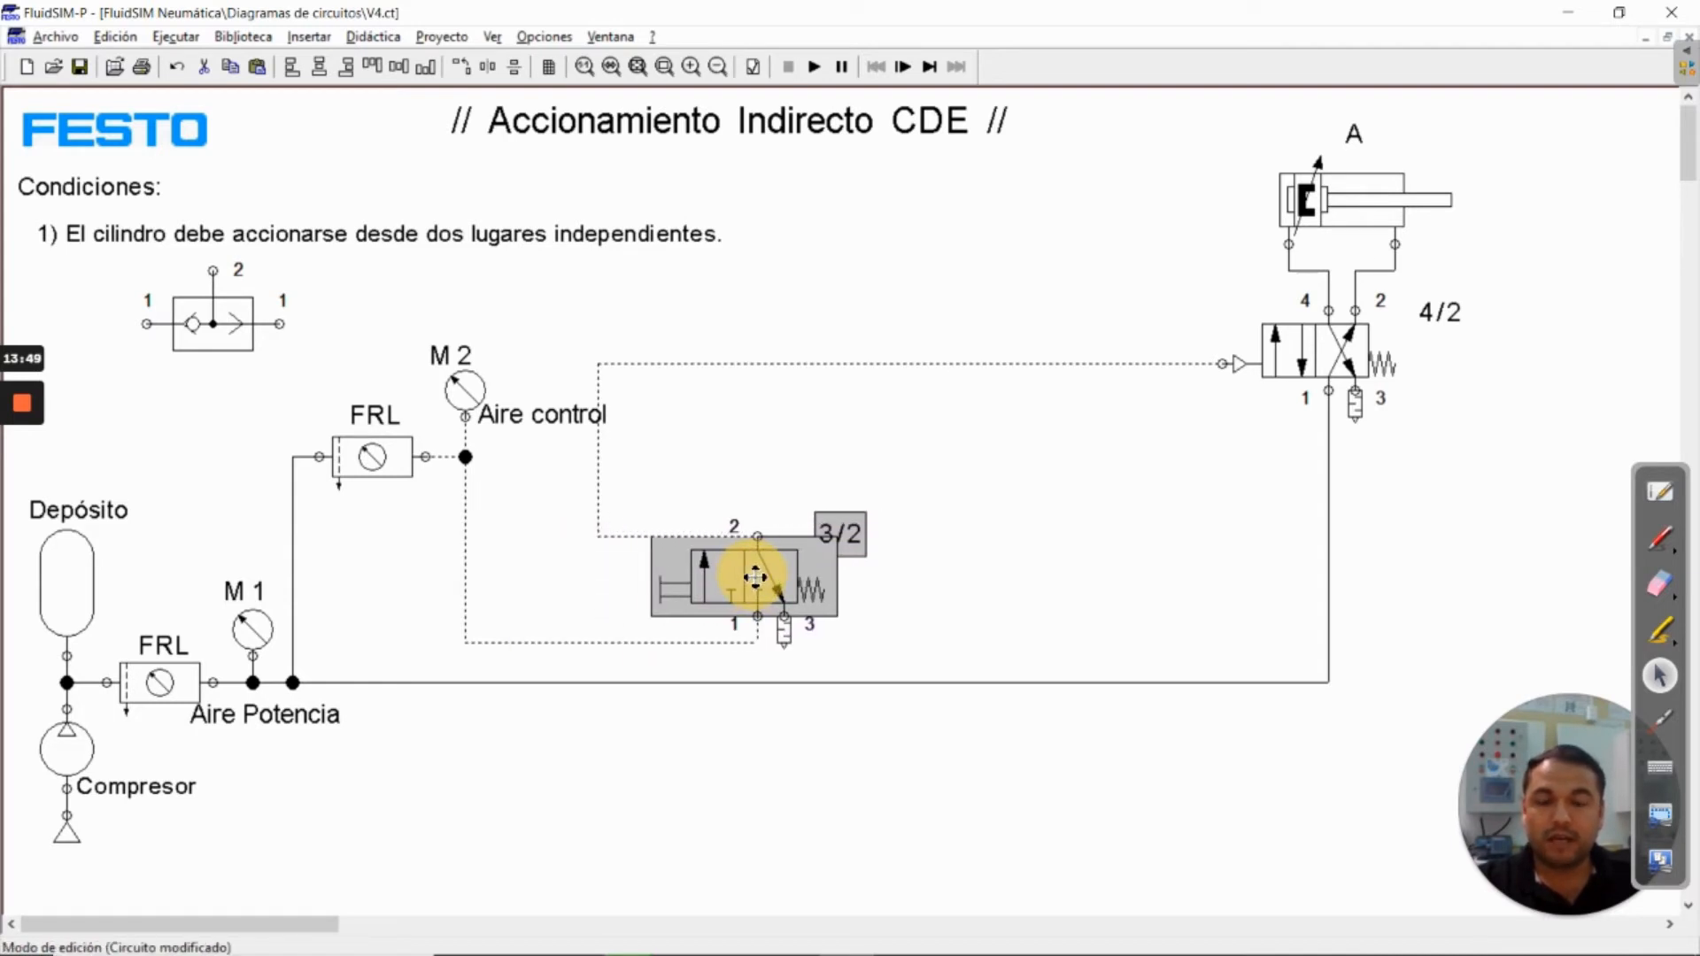
{"action": "left_click_drag", "start_coordinate": [599, 449], "coordinate": [755, 448]}
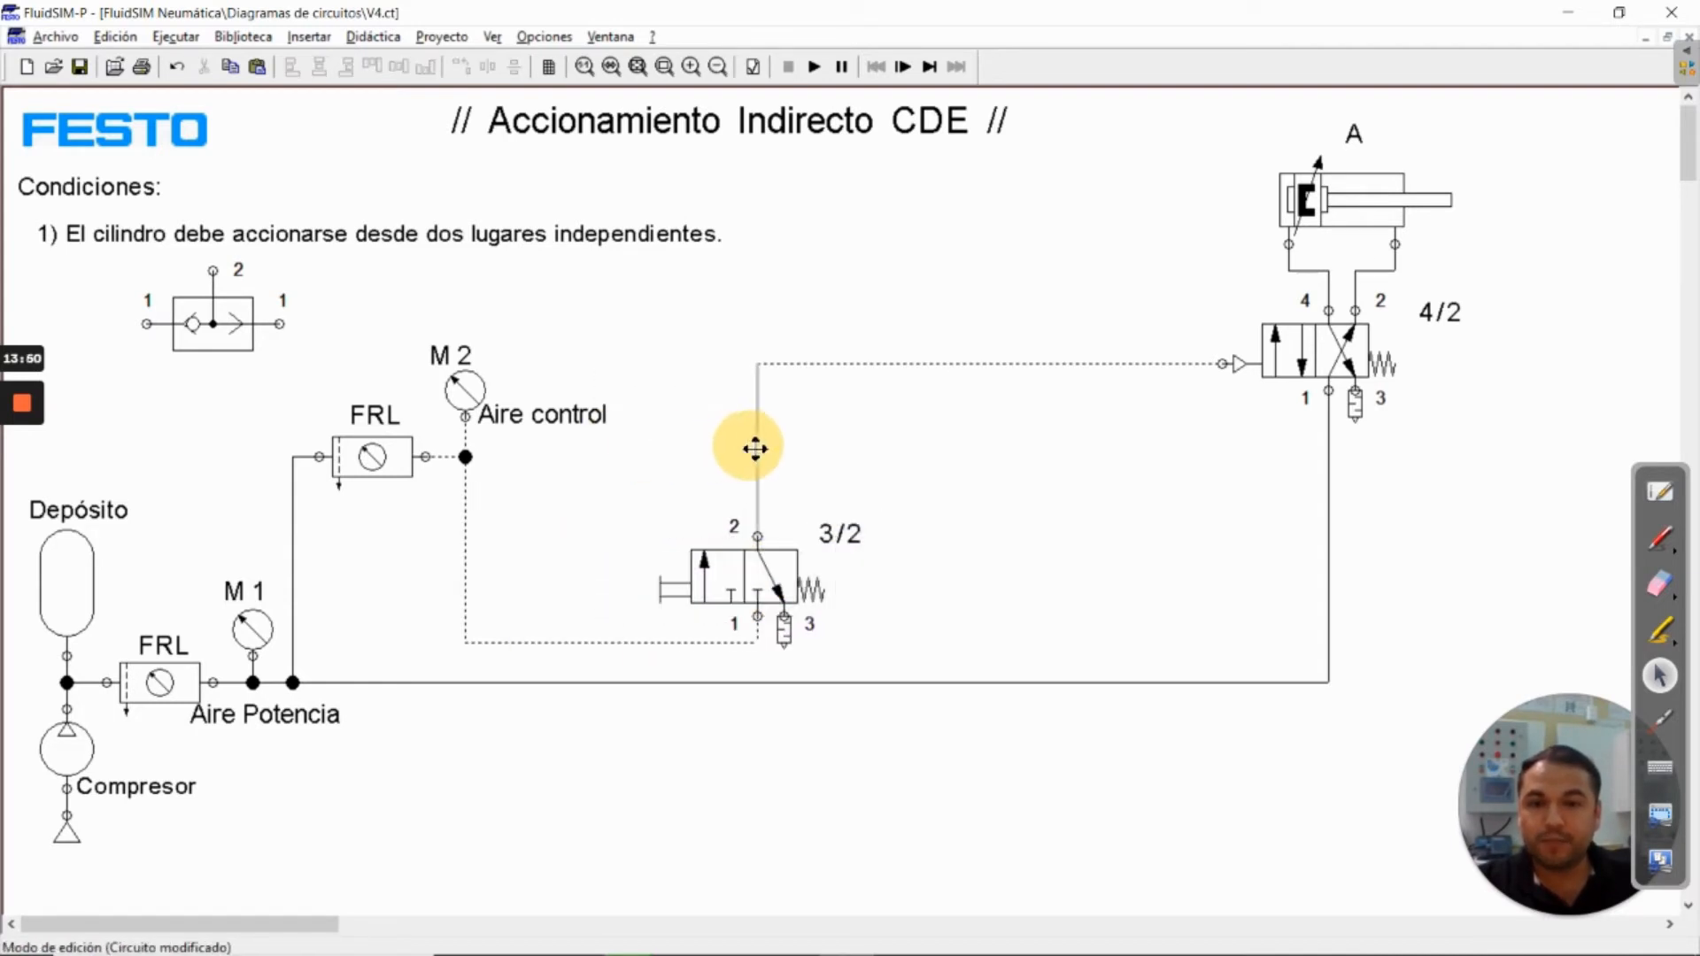
{"action": "left_click", "coordinate": [896, 480]}
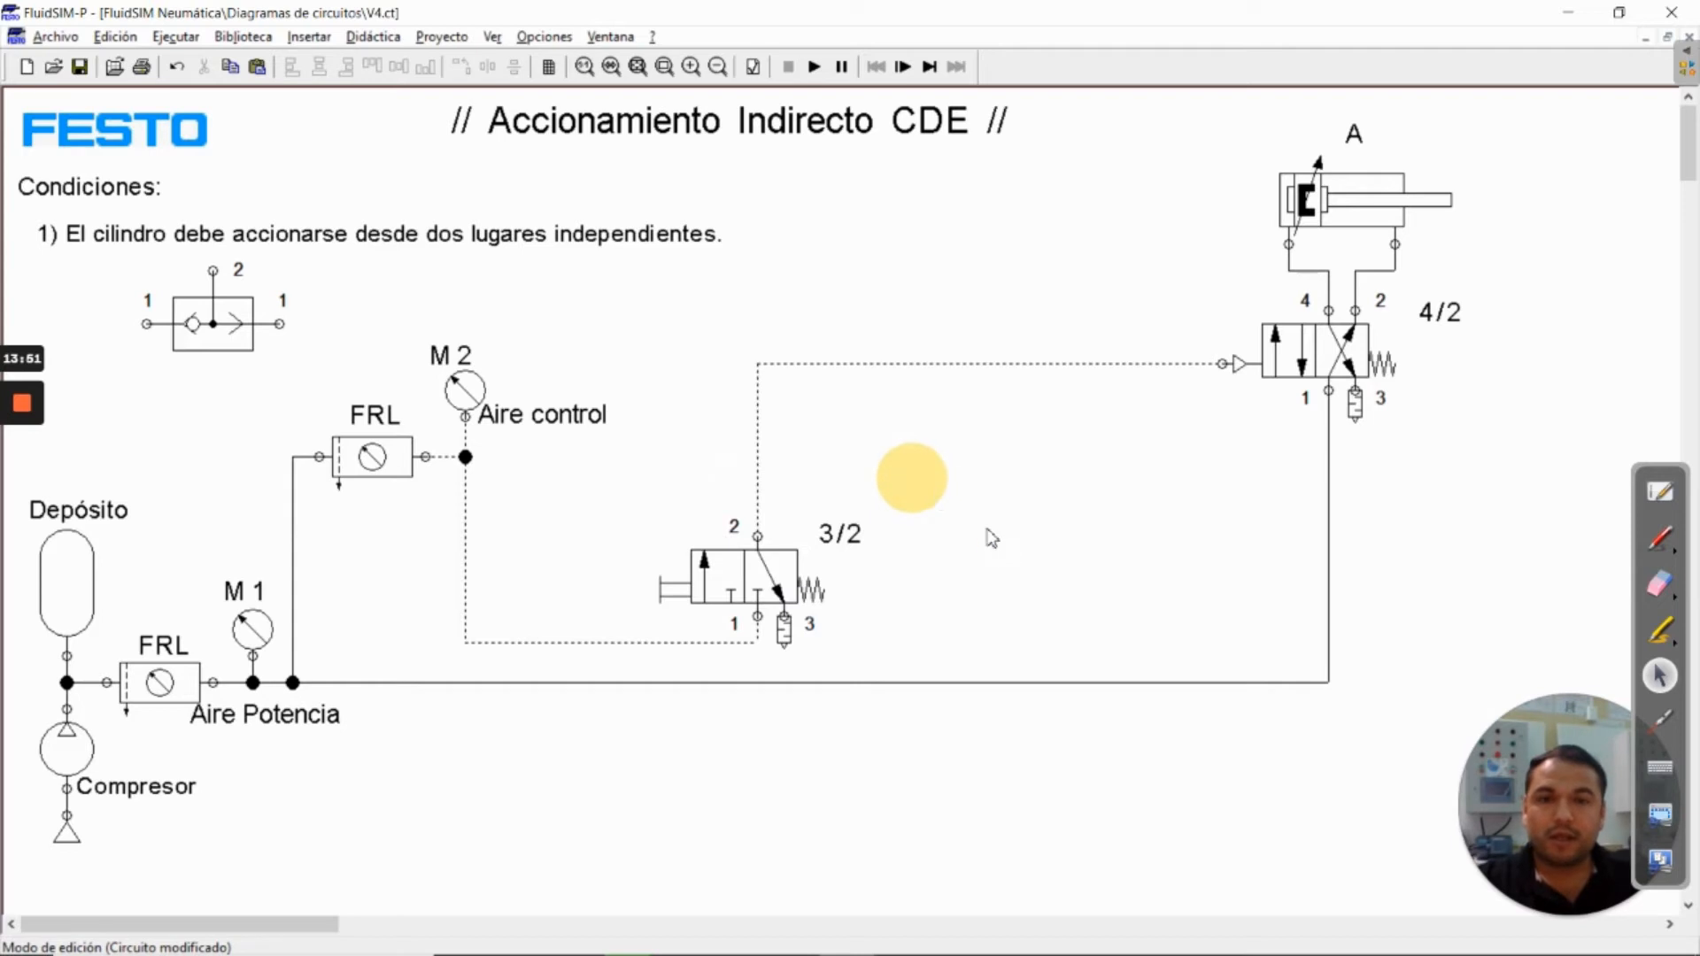
Place the Válvula selectora midway between the 3/2 and 4/2 valves, and raise the 3/2 valve with its label slightly
{"action": "left_click", "coordinate": [212, 324]}
{"action": "left_click_drag", "start_coordinate": [281, 329], "coordinate": [966, 430]}
{"action": "left_click", "coordinate": [1112, 465]}
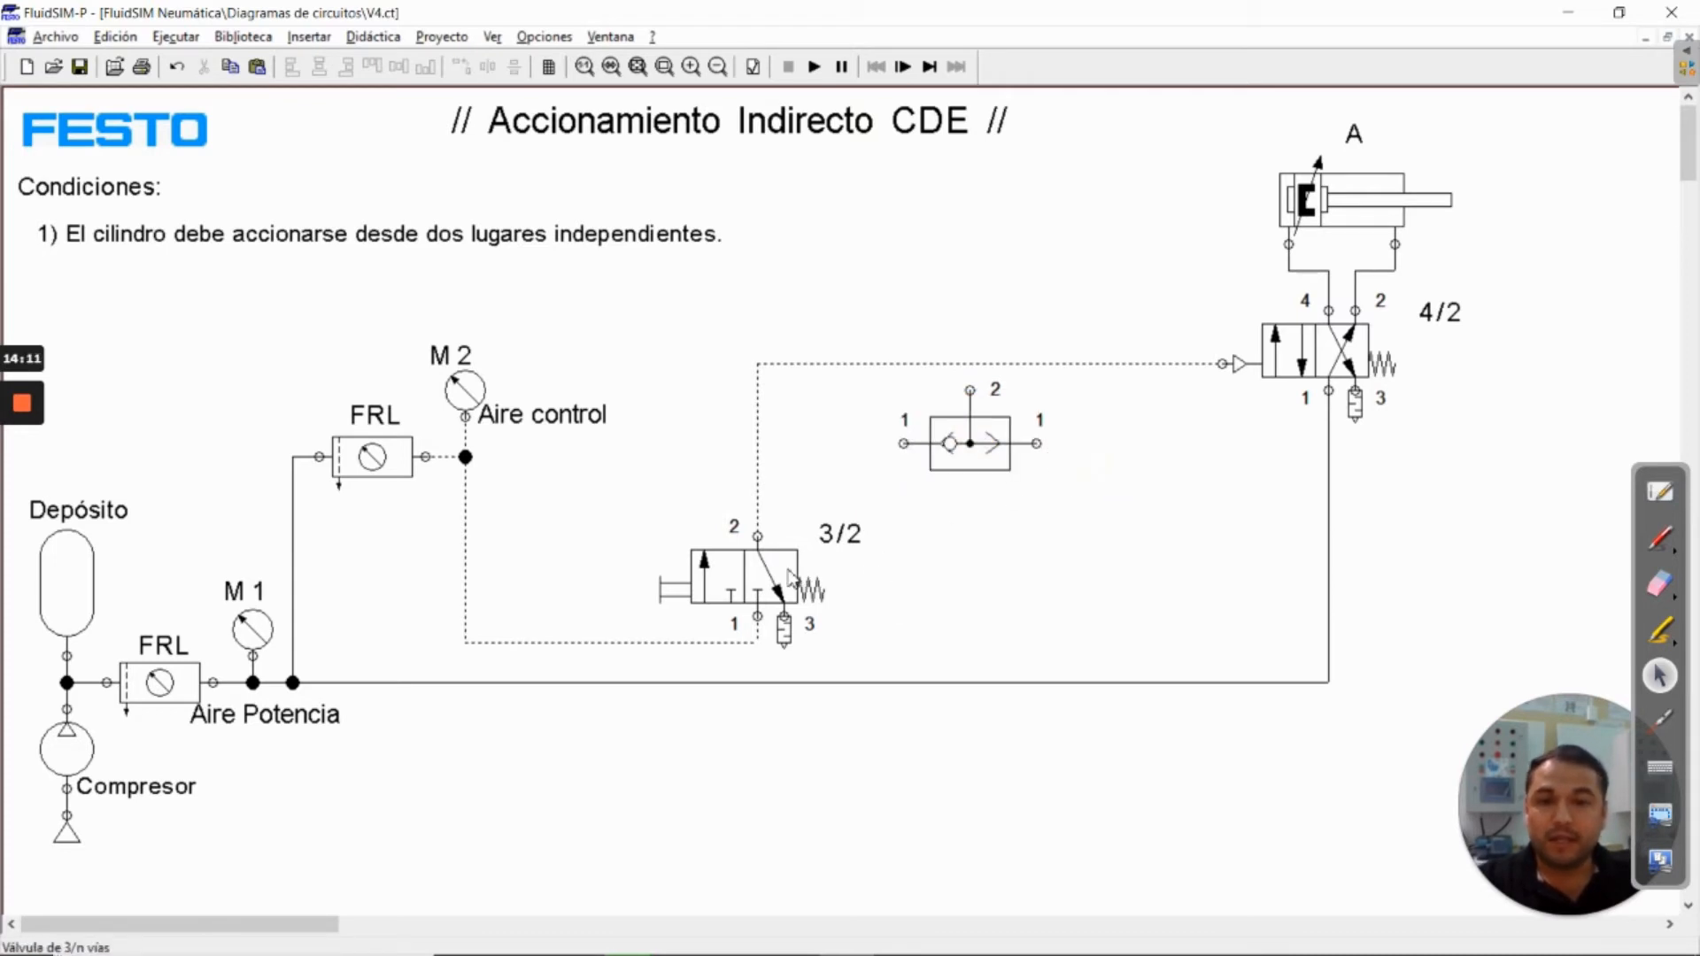
{"action": "left_click", "coordinate": [785, 566]}
{"action": "left_click", "coordinate": [849, 536], "text": "ctrl"}
{"action": "left_click_drag", "start_coordinate": [784, 565], "coordinate": [782, 535]}
{"action": "left_click", "coordinate": [804, 474]}
{"action": "left_click", "coordinate": [965, 554]}
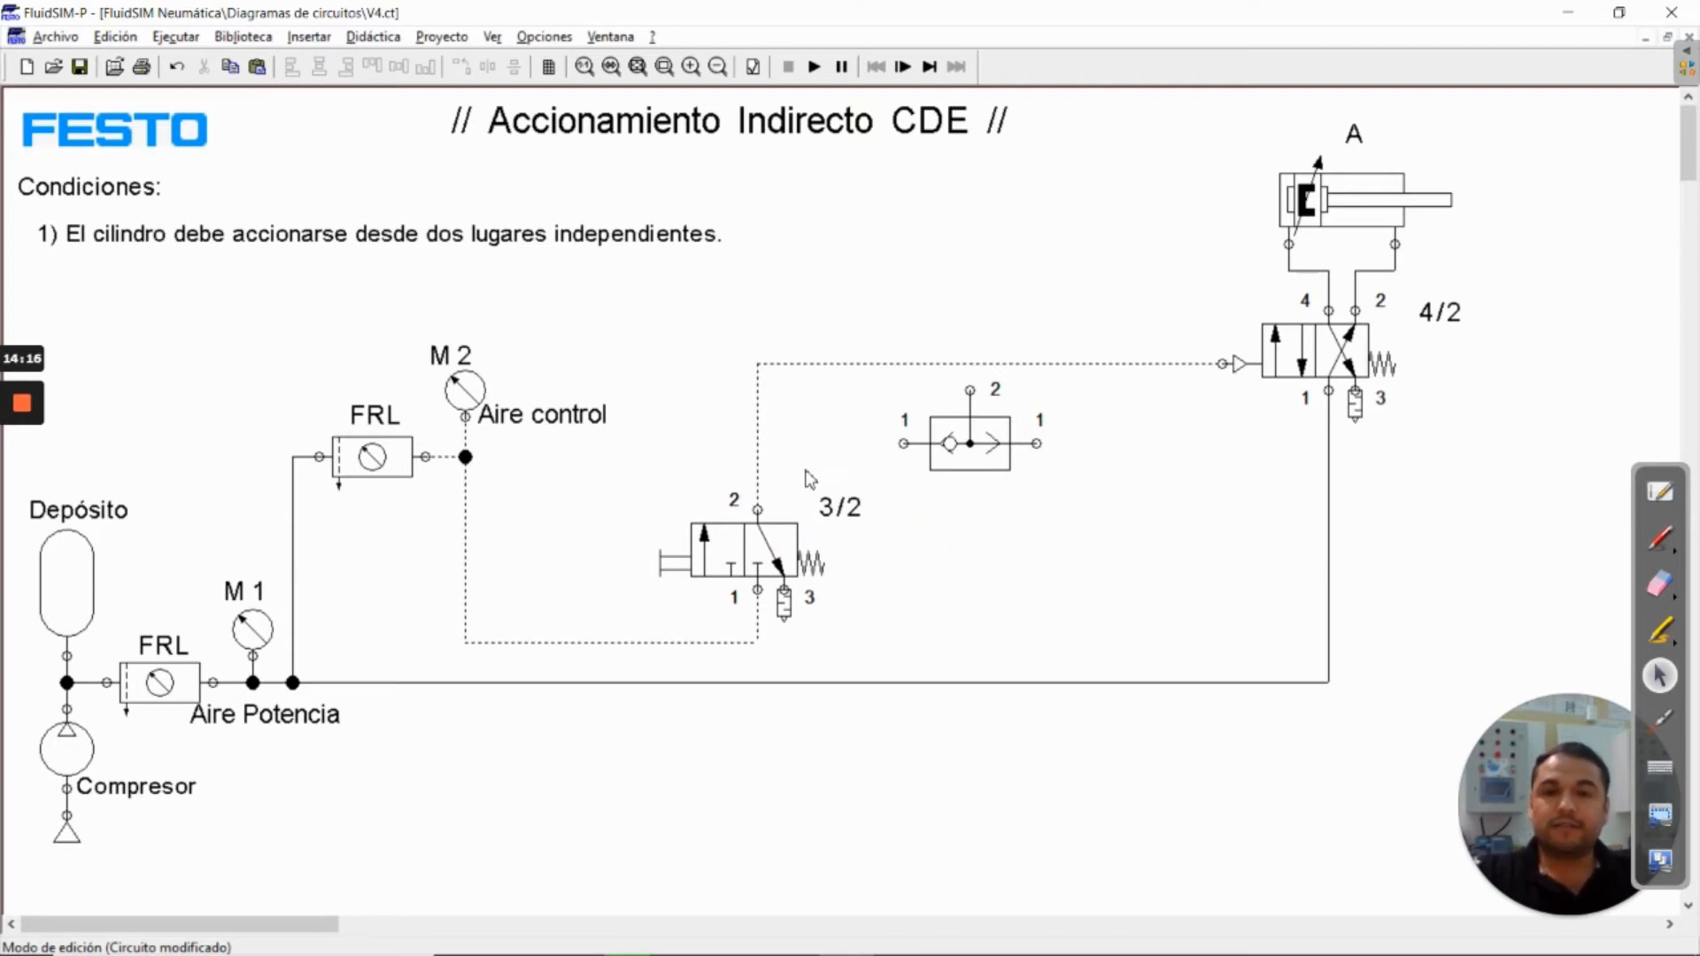
Replace the direct pilot line with connections from 3/2 port 2 to the shuttle valve's left input and from shuttle port 2 to the 4/2 pilot
{"action": "left_click", "coordinate": [759, 429]}
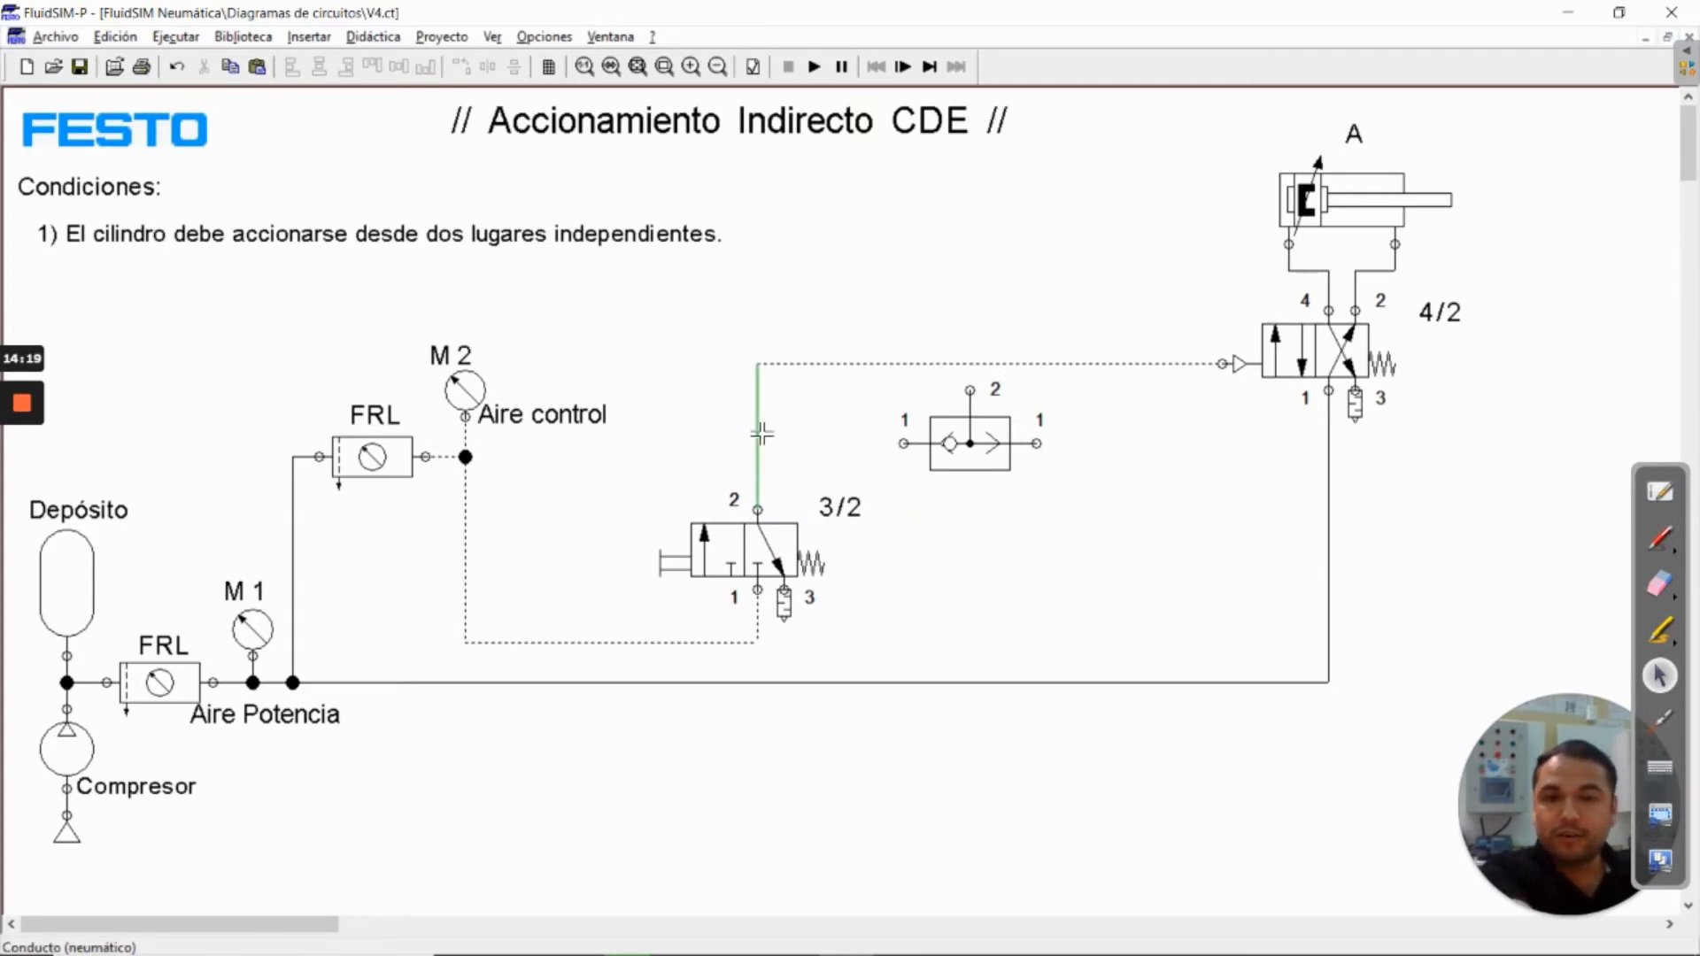
{"action": "key", "text": "Delete"}
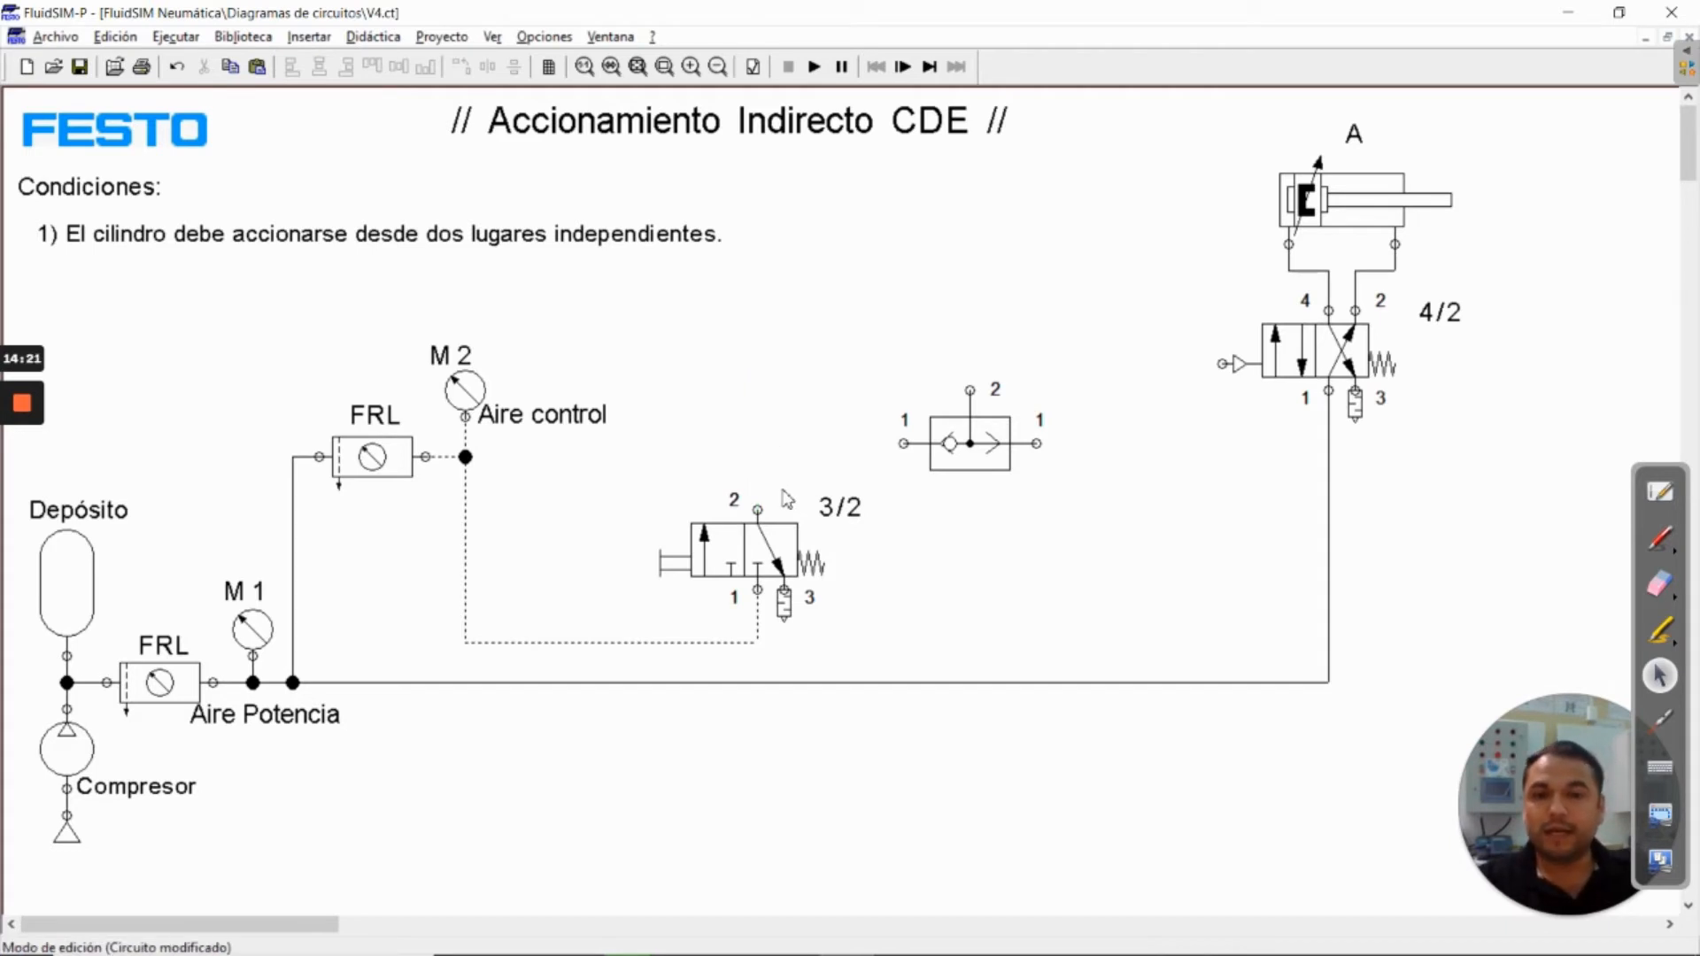
{"action": "left_click_drag", "start_coordinate": [758, 510], "coordinate": [905, 444]}
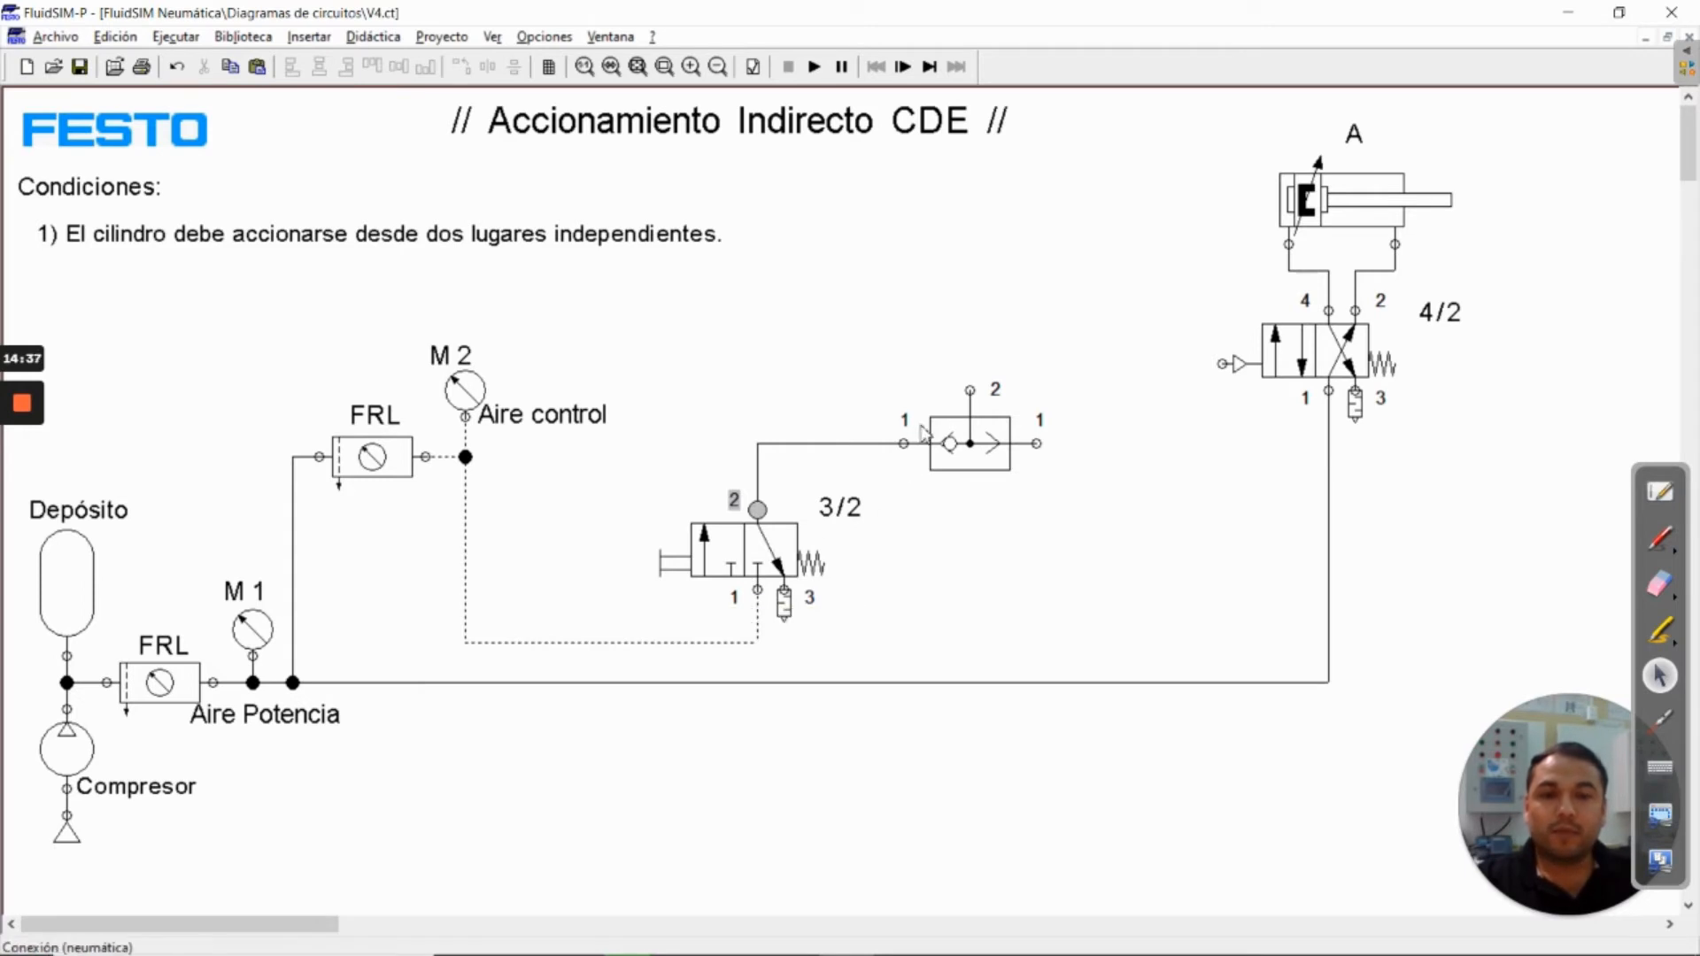
{"action": "left_click_drag", "start_coordinate": [970, 390], "coordinate": [1227, 362]}
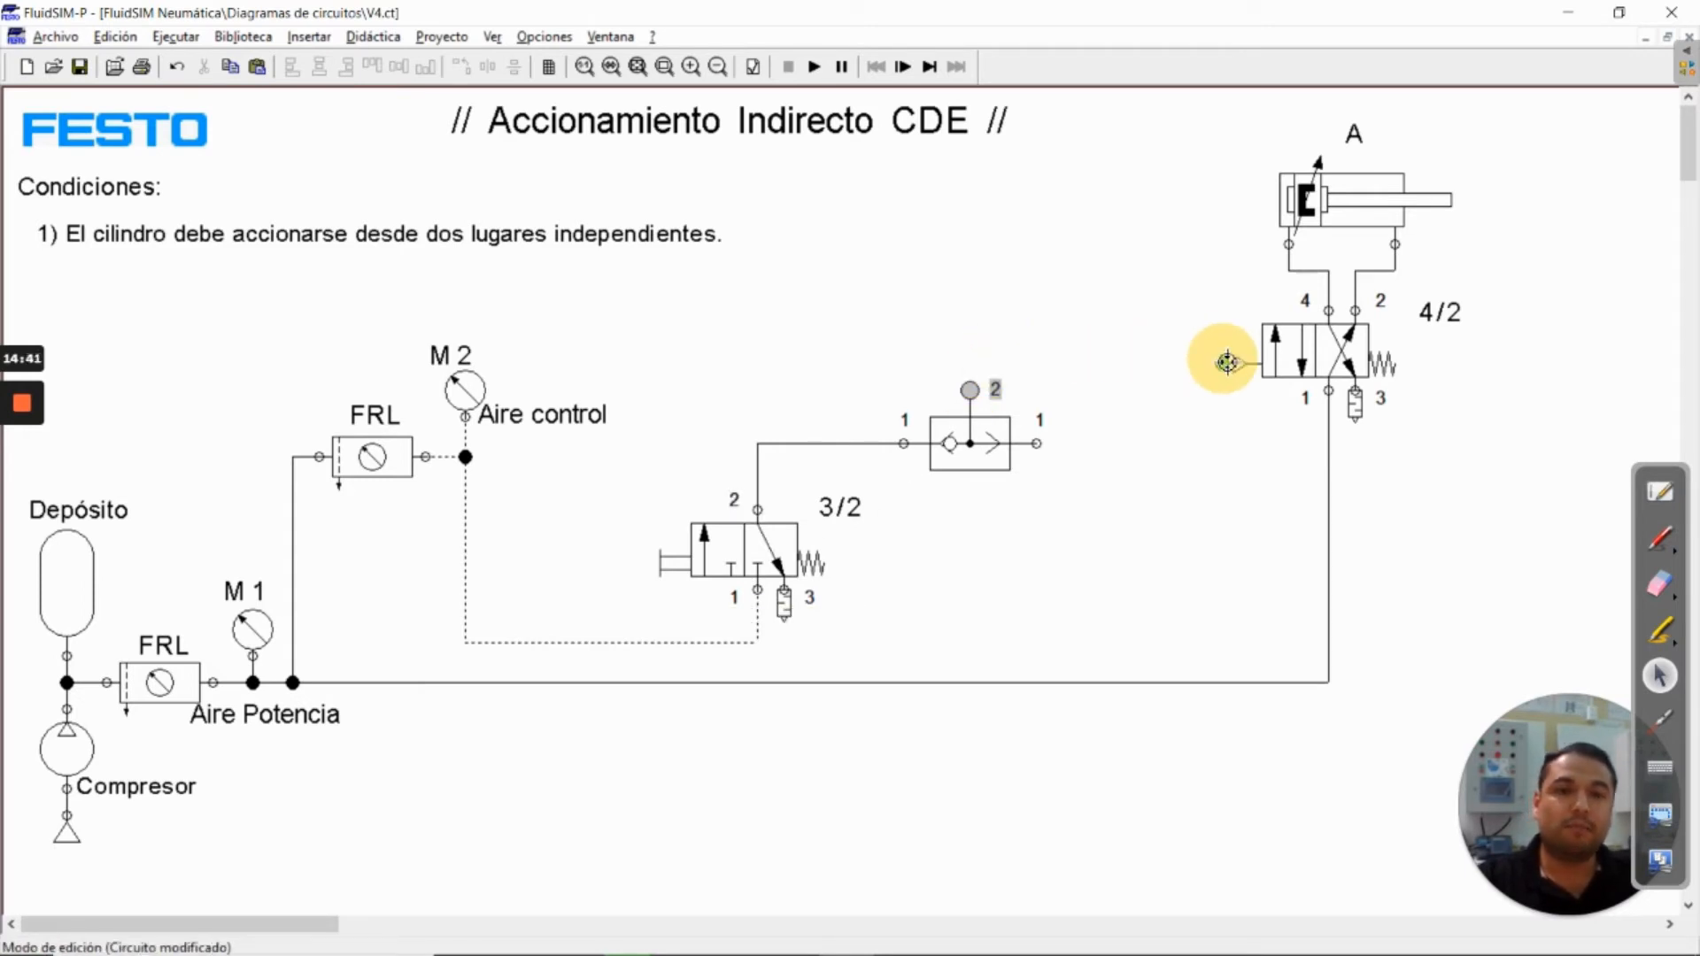
{"action": "left_click_drag", "start_coordinate": [1226, 362], "coordinate": [1226, 362]}
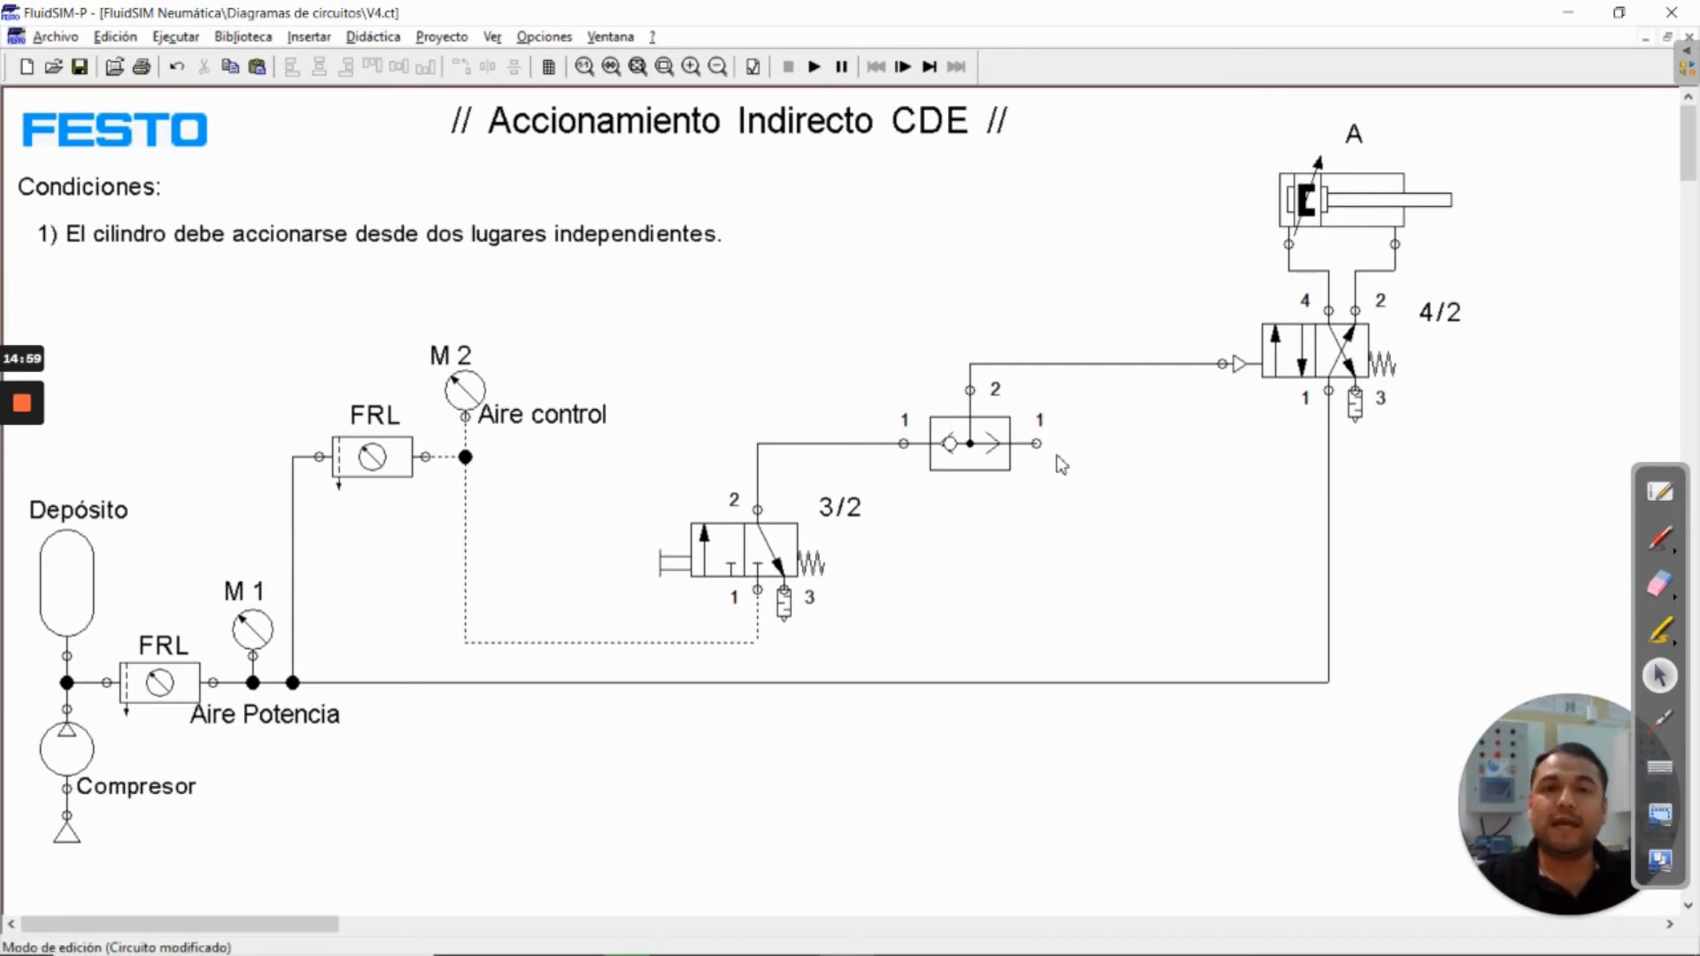
Duplicate the 3/2 valve and label right of the shuttle valve, connecting its port 2 to the free shuttle input and port 1 to the control air line
{"action": "left_click", "coordinate": [773, 556]}
{"action": "left_click", "coordinate": [845, 514]}
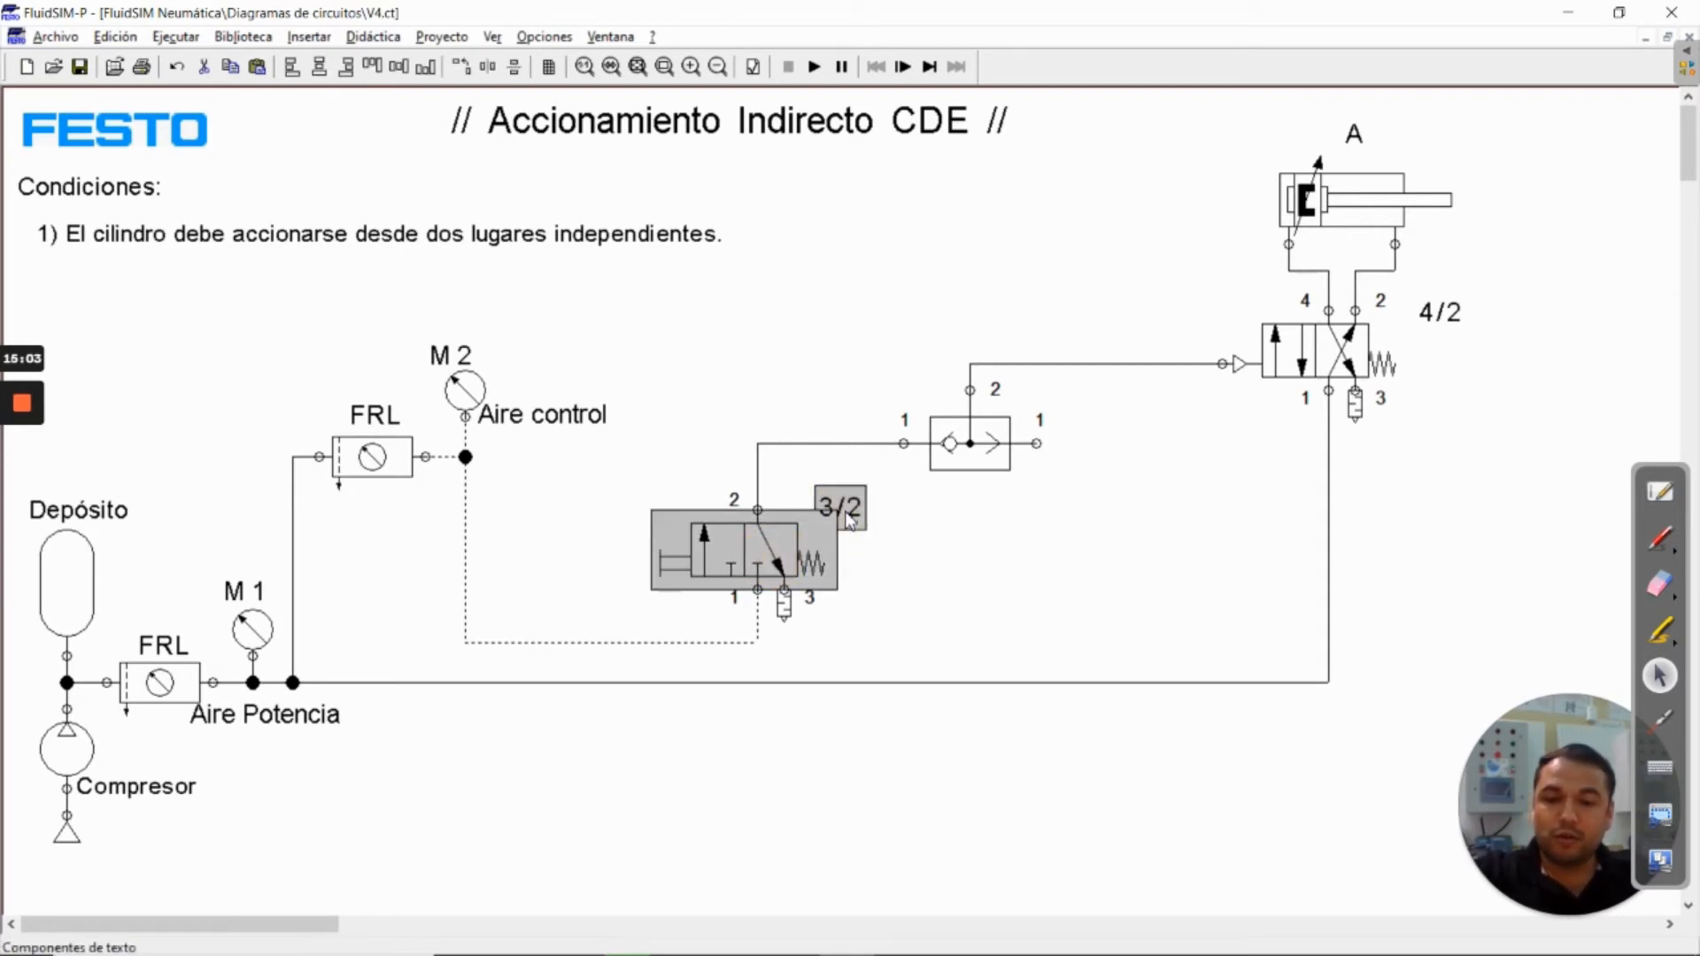
{"action": "key", "text": "ctrl+c"}
{"action": "key", "text": "ctrl+v"}
{"action": "left_click_drag", "start_coordinate": [890, 558], "coordinate": [1153, 543]}
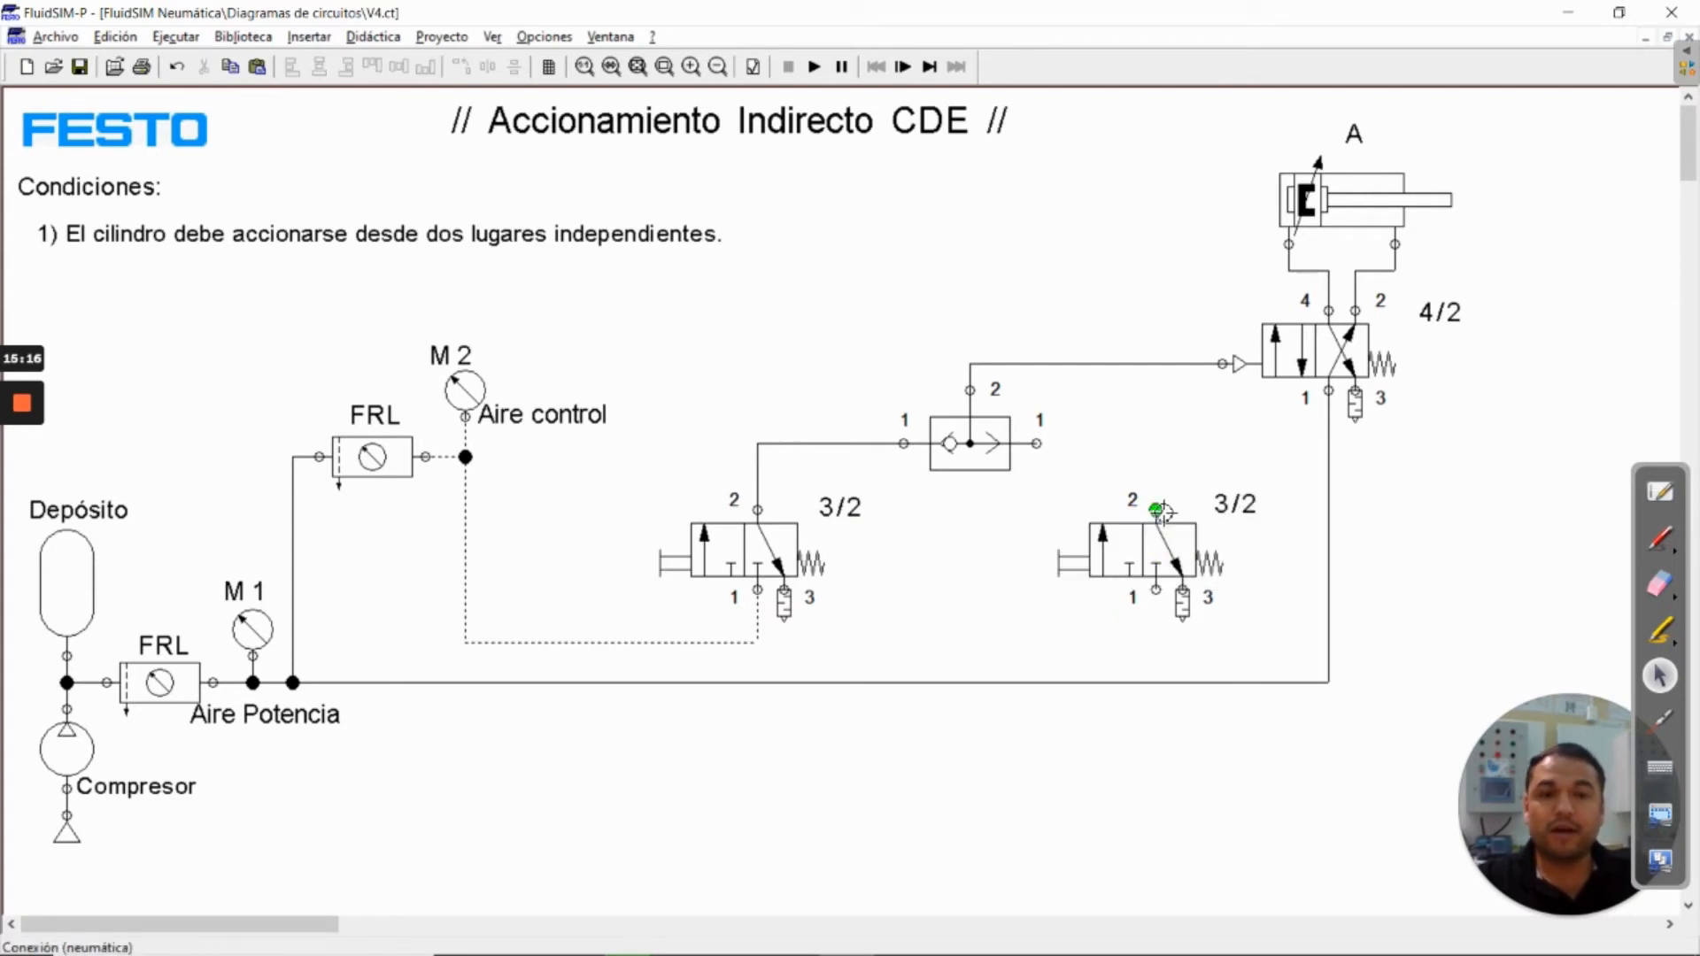
{"action": "left_click_drag", "start_coordinate": [1155, 511], "coordinate": [1038, 444]}
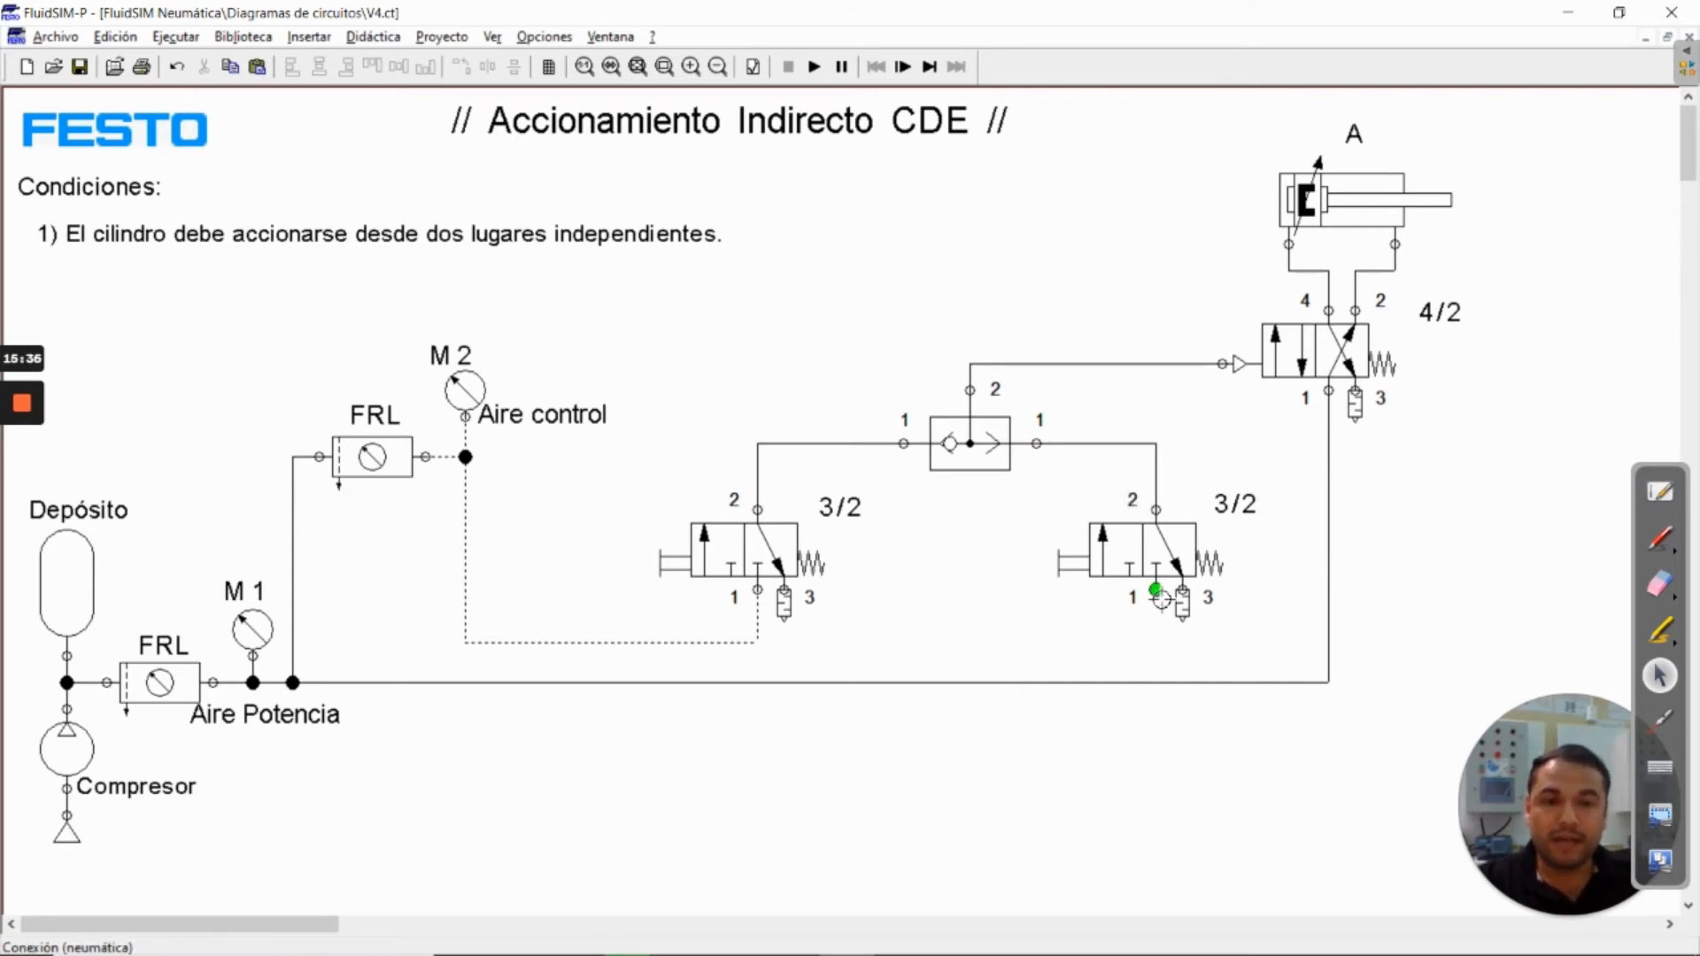
{"action": "left_click_drag", "start_coordinate": [1160, 597], "coordinate": [763, 645]}
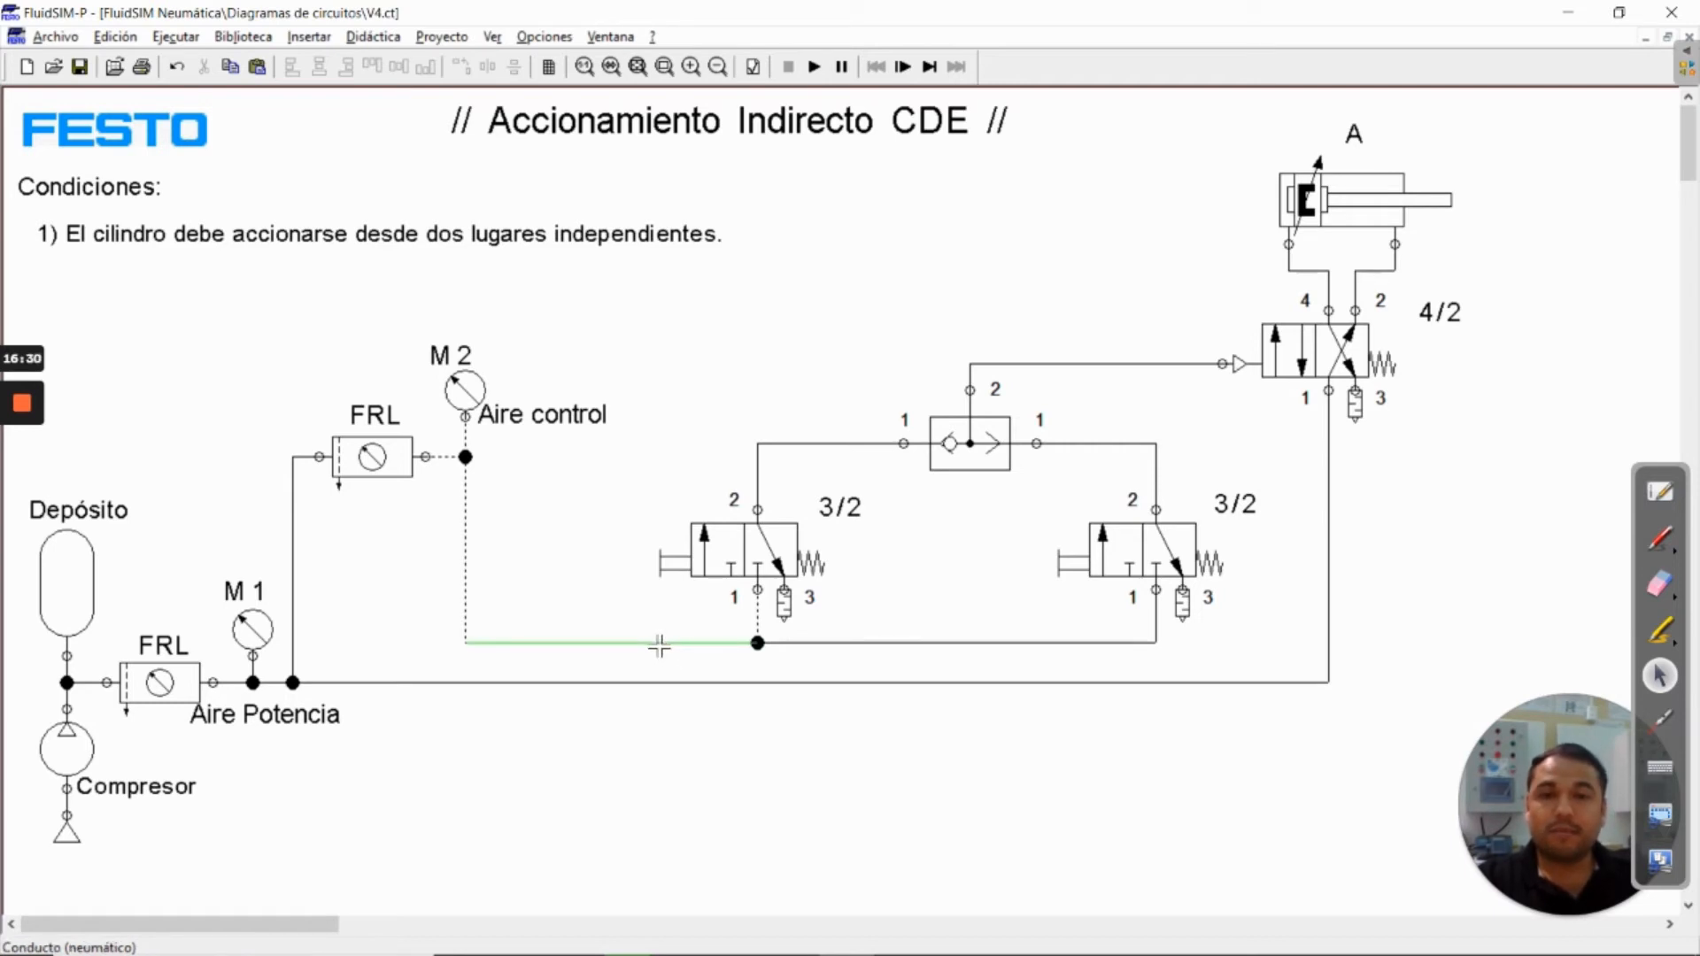
Change the second 3/2 valve's supply line, both shuttle input lines and the shuttle output line to Conducto de control
{"action": "double_click", "coordinate": [896, 643]}
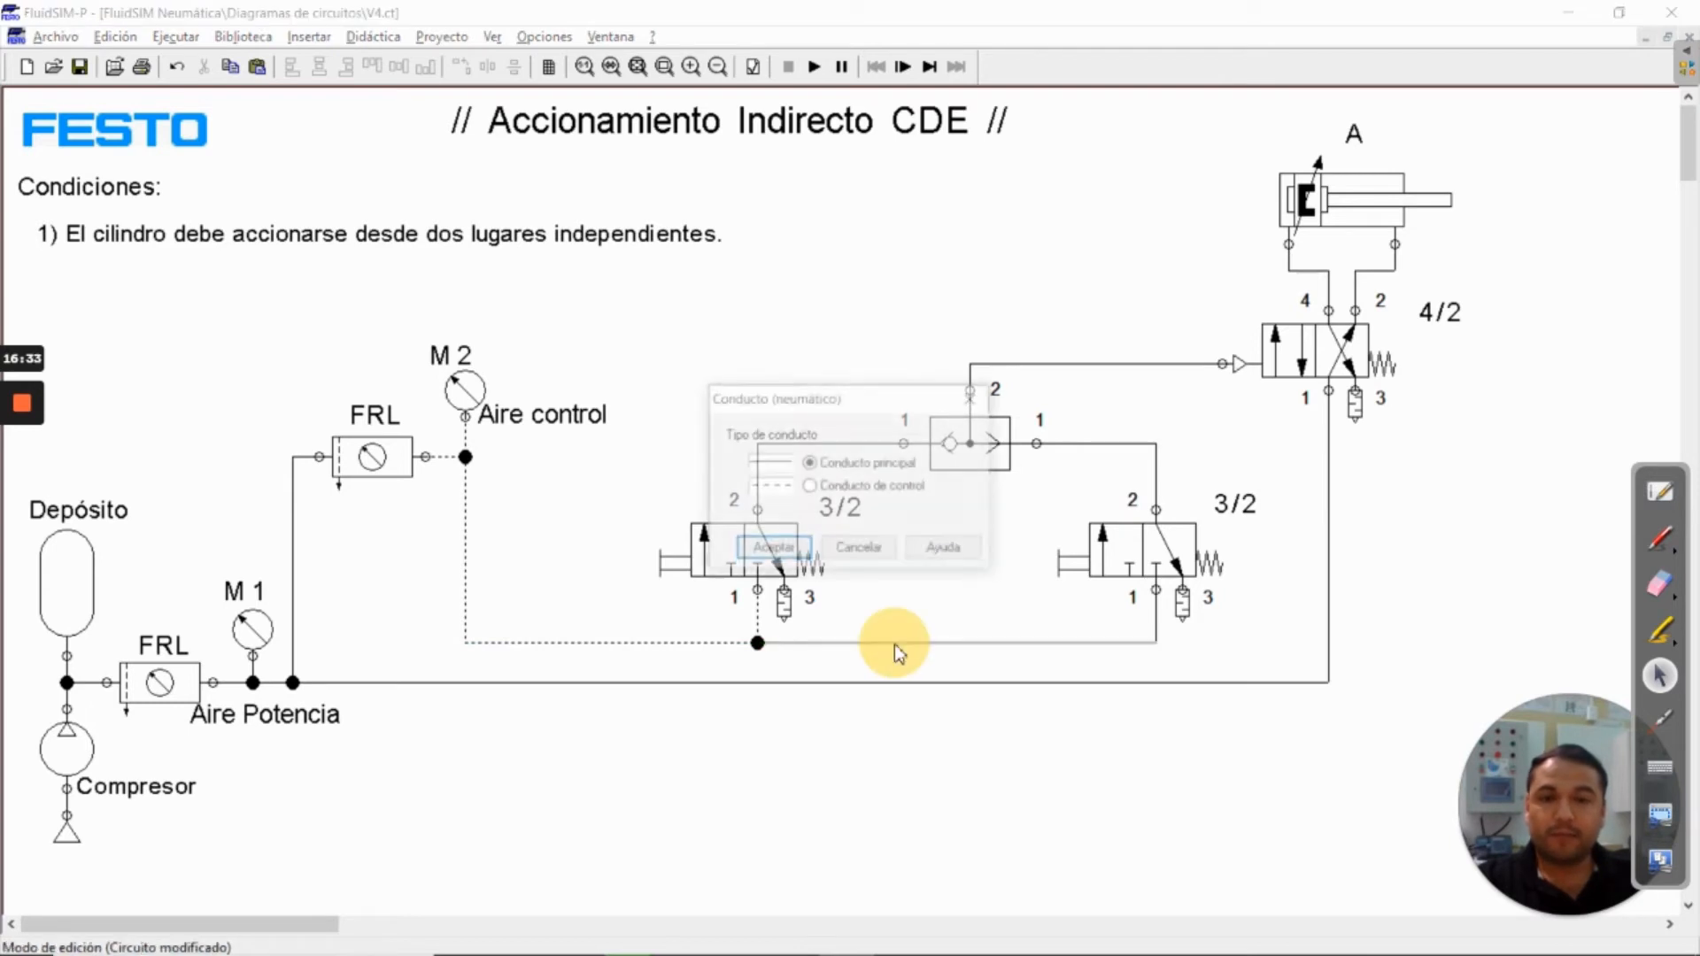
{"action": "left_click", "coordinate": [809, 487]}
{"action": "left_click", "coordinate": [772, 549]}
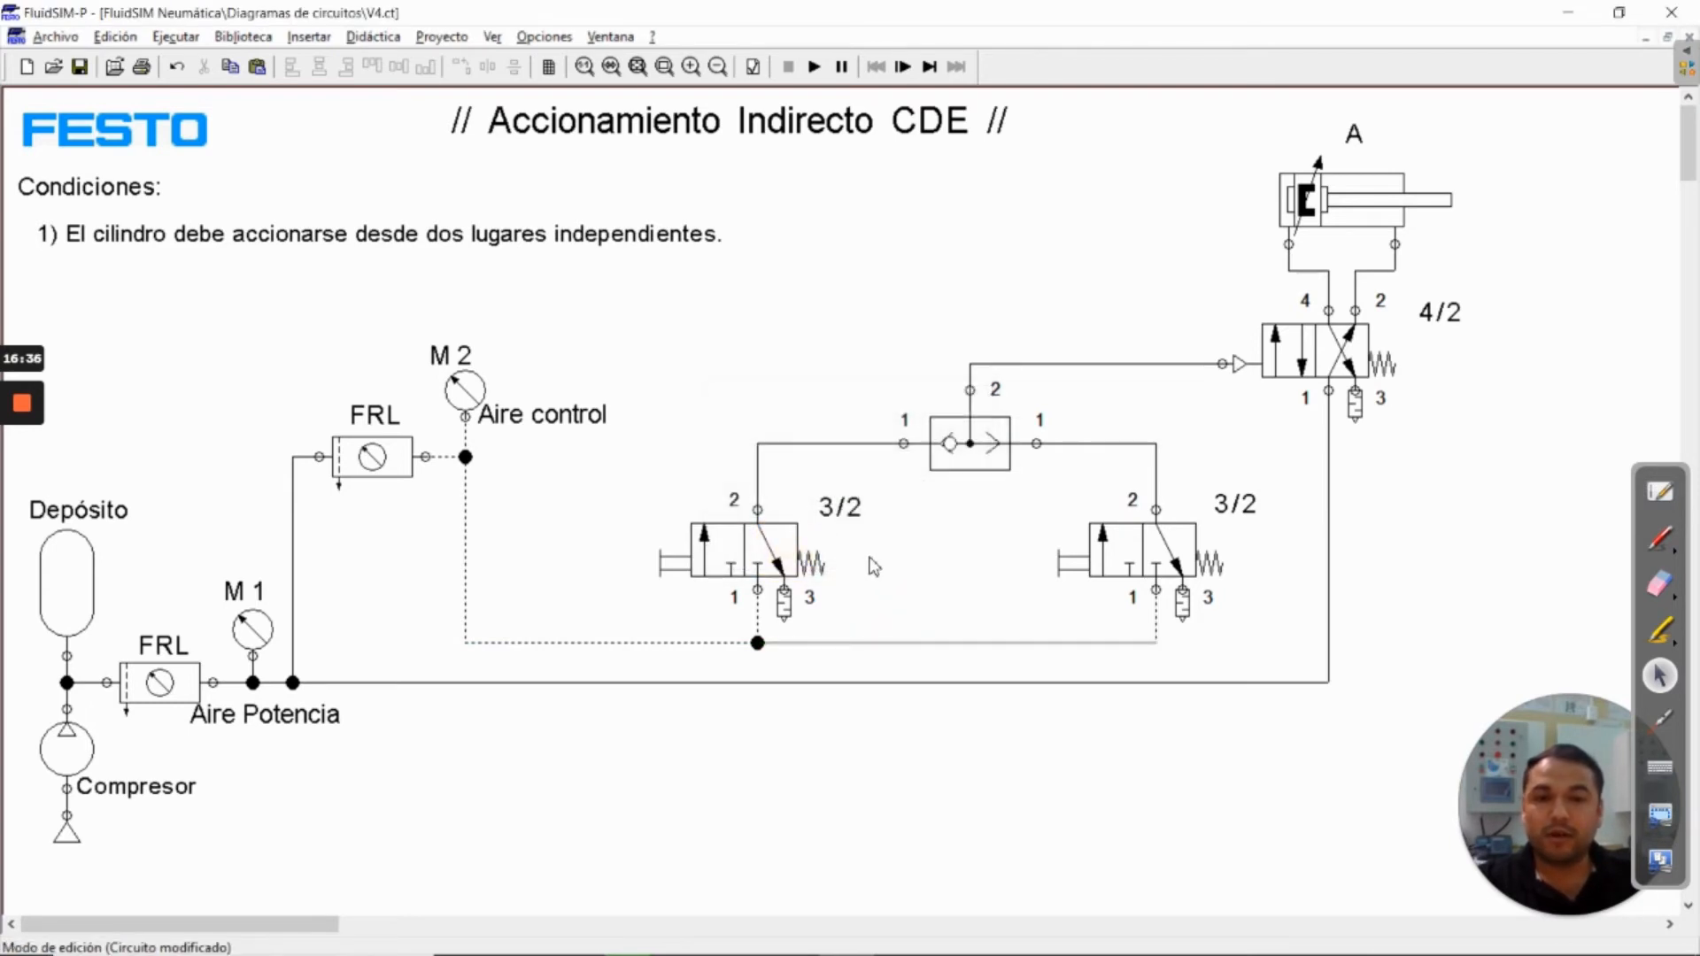
{"action": "double_click", "coordinate": [1119, 443]}
{"action": "left_click", "coordinate": [809, 487]}
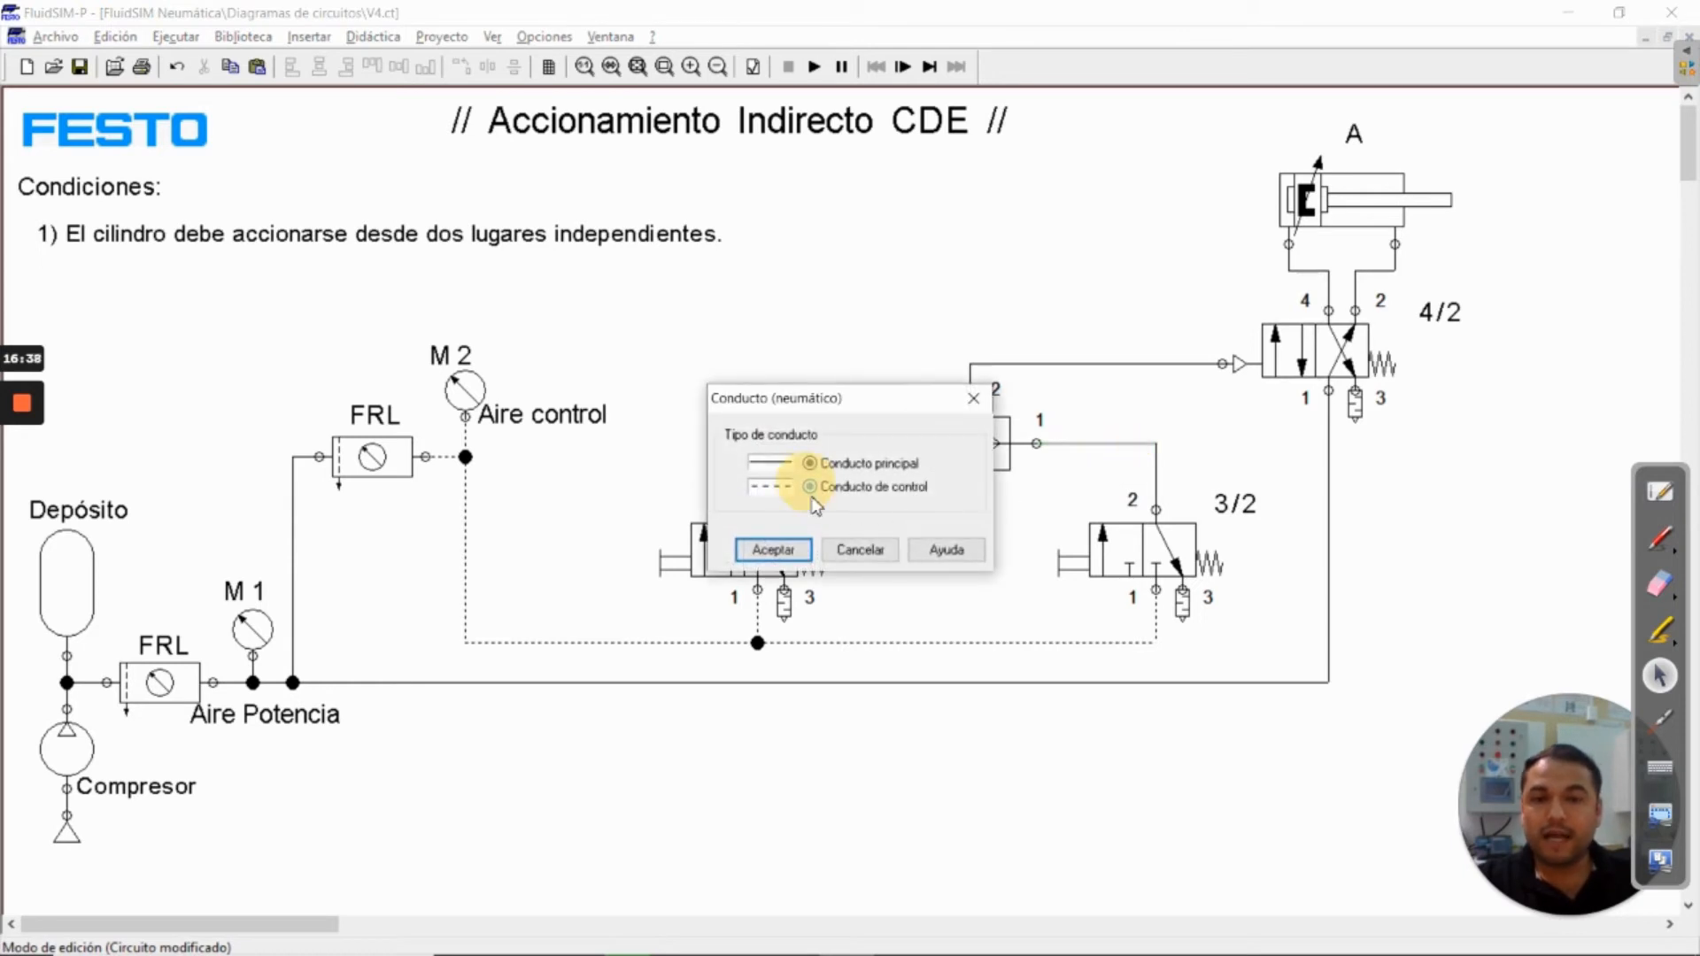
{"action": "left_click", "coordinate": [773, 549]}
{"action": "double_click", "coordinate": [826, 443]}
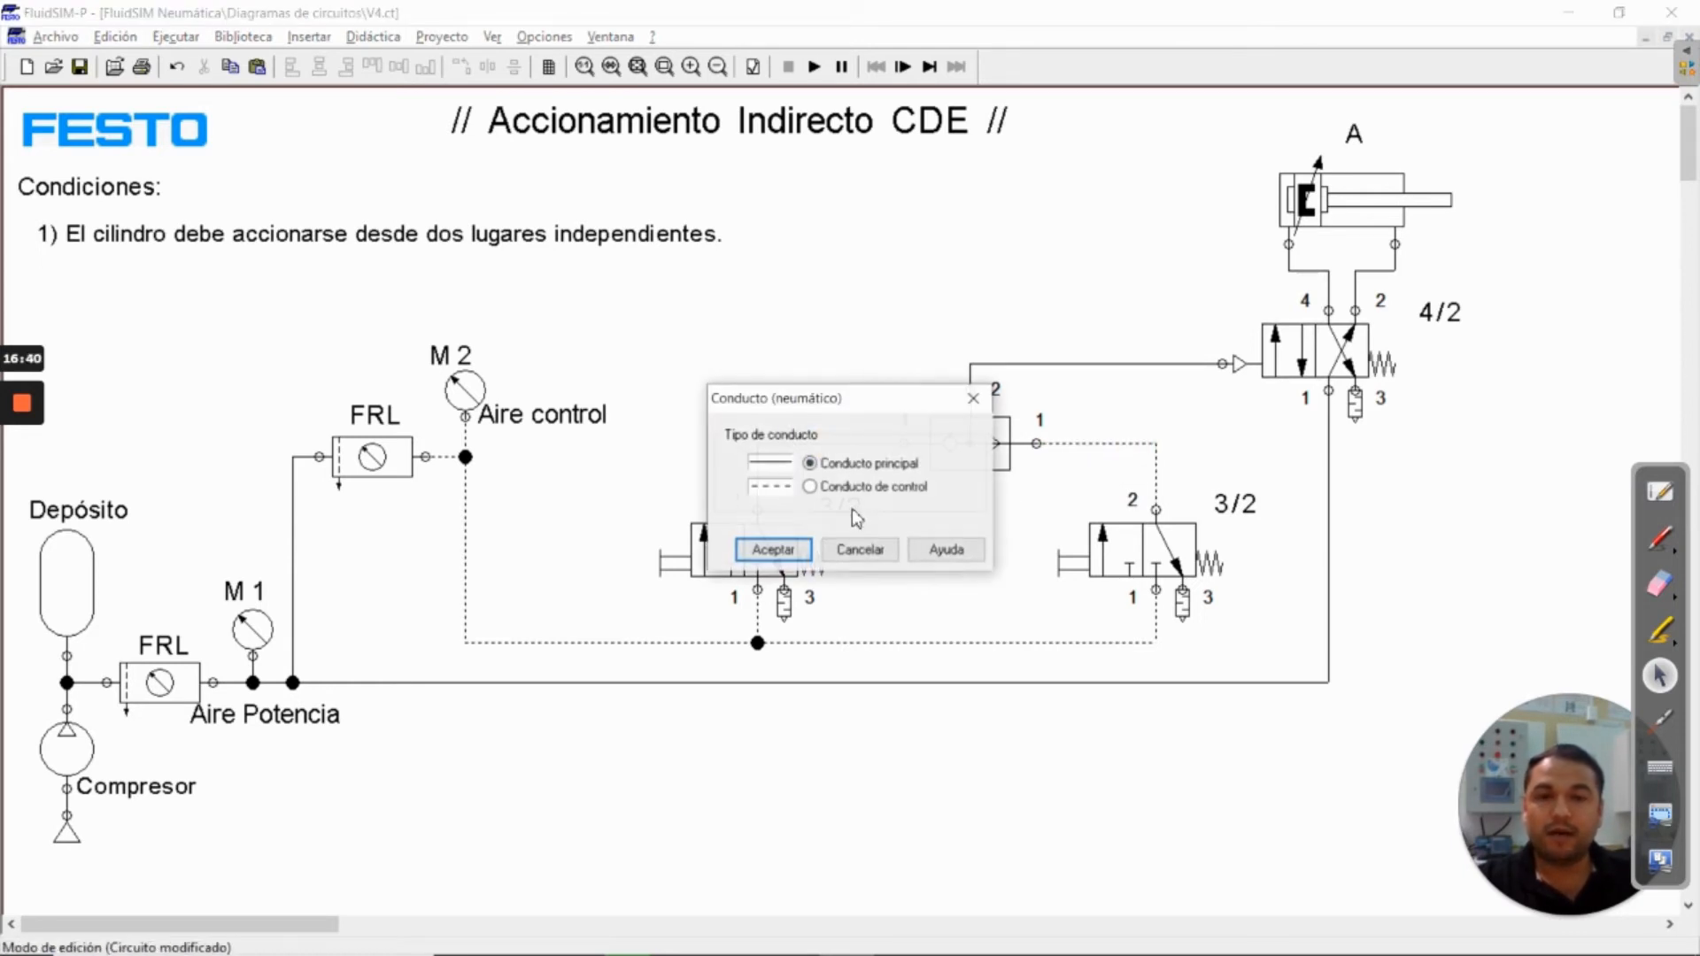
{"action": "left_click", "coordinate": [809, 487]}
{"action": "left_click", "coordinate": [772, 549]}
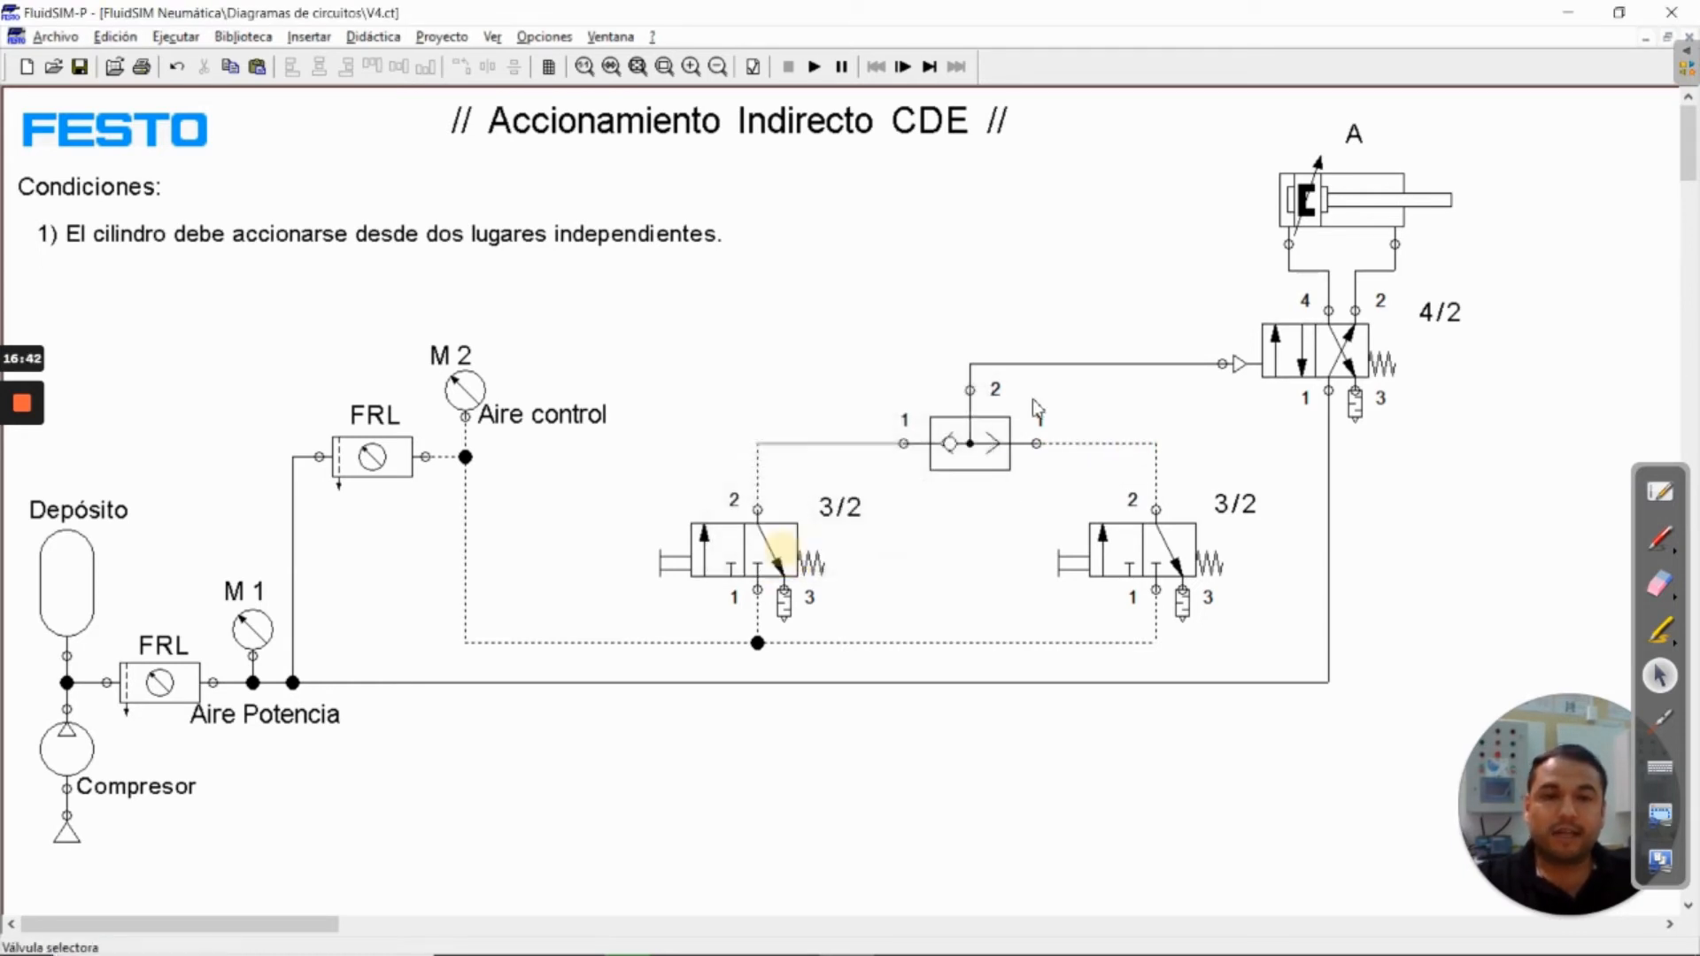
{"action": "double_click", "coordinate": [1036, 364]}
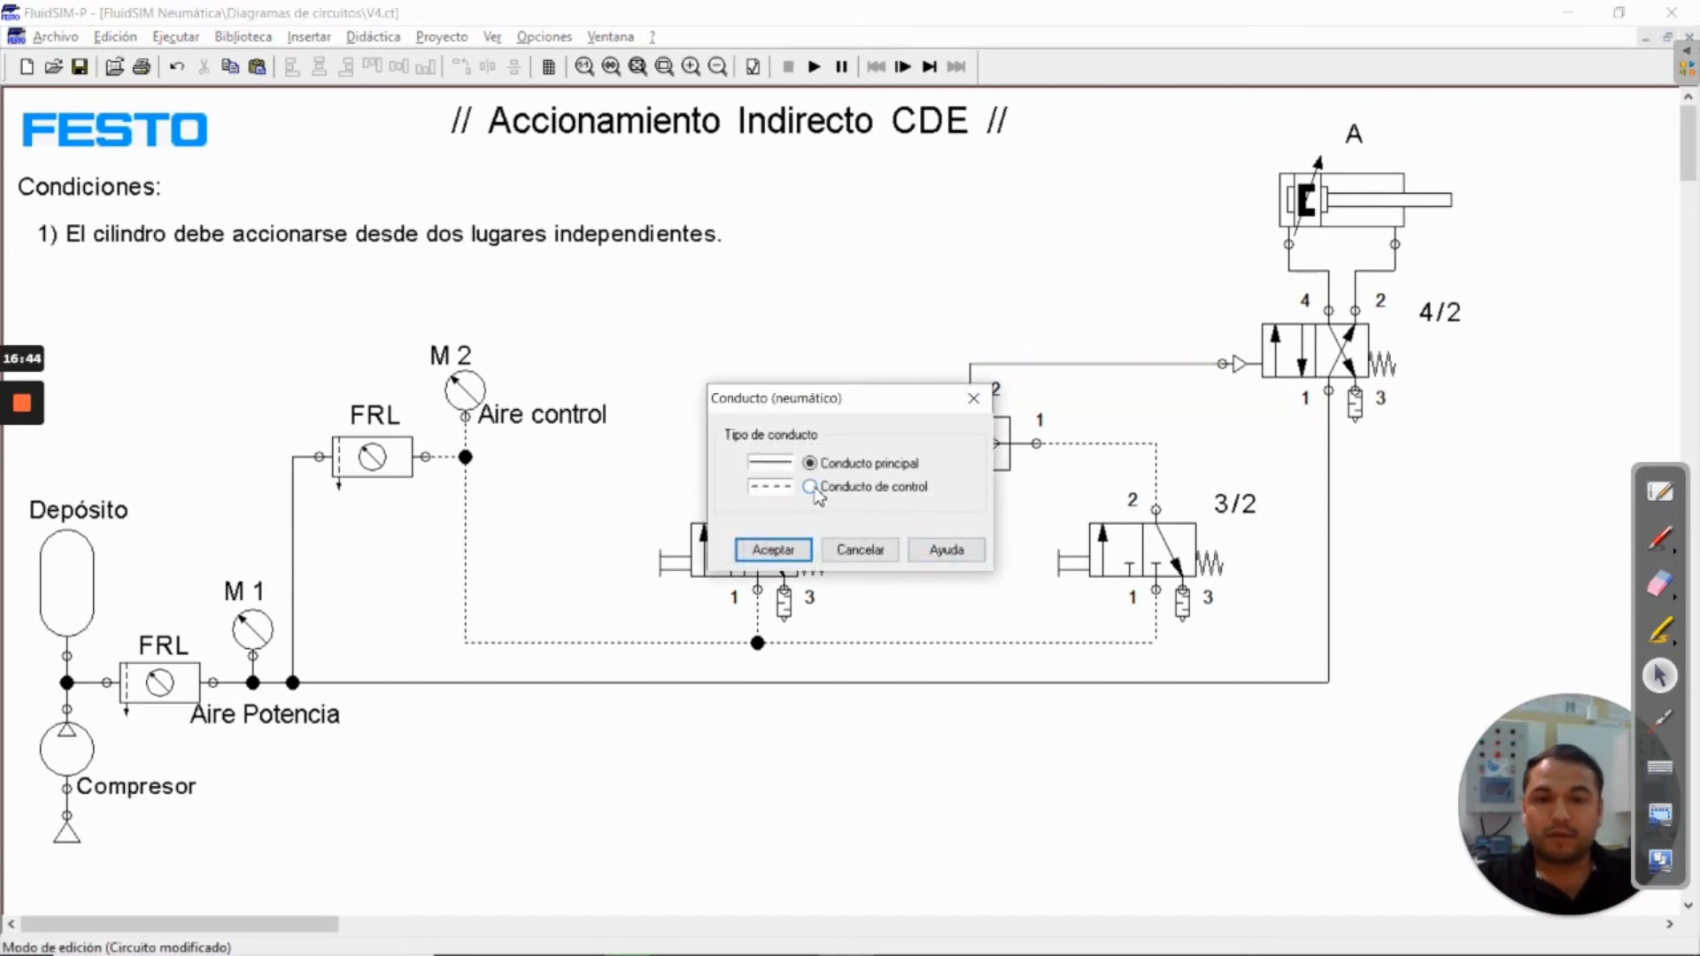
{"action": "left_click", "coordinate": [809, 487]}
{"action": "left_click", "coordinate": [773, 549]}
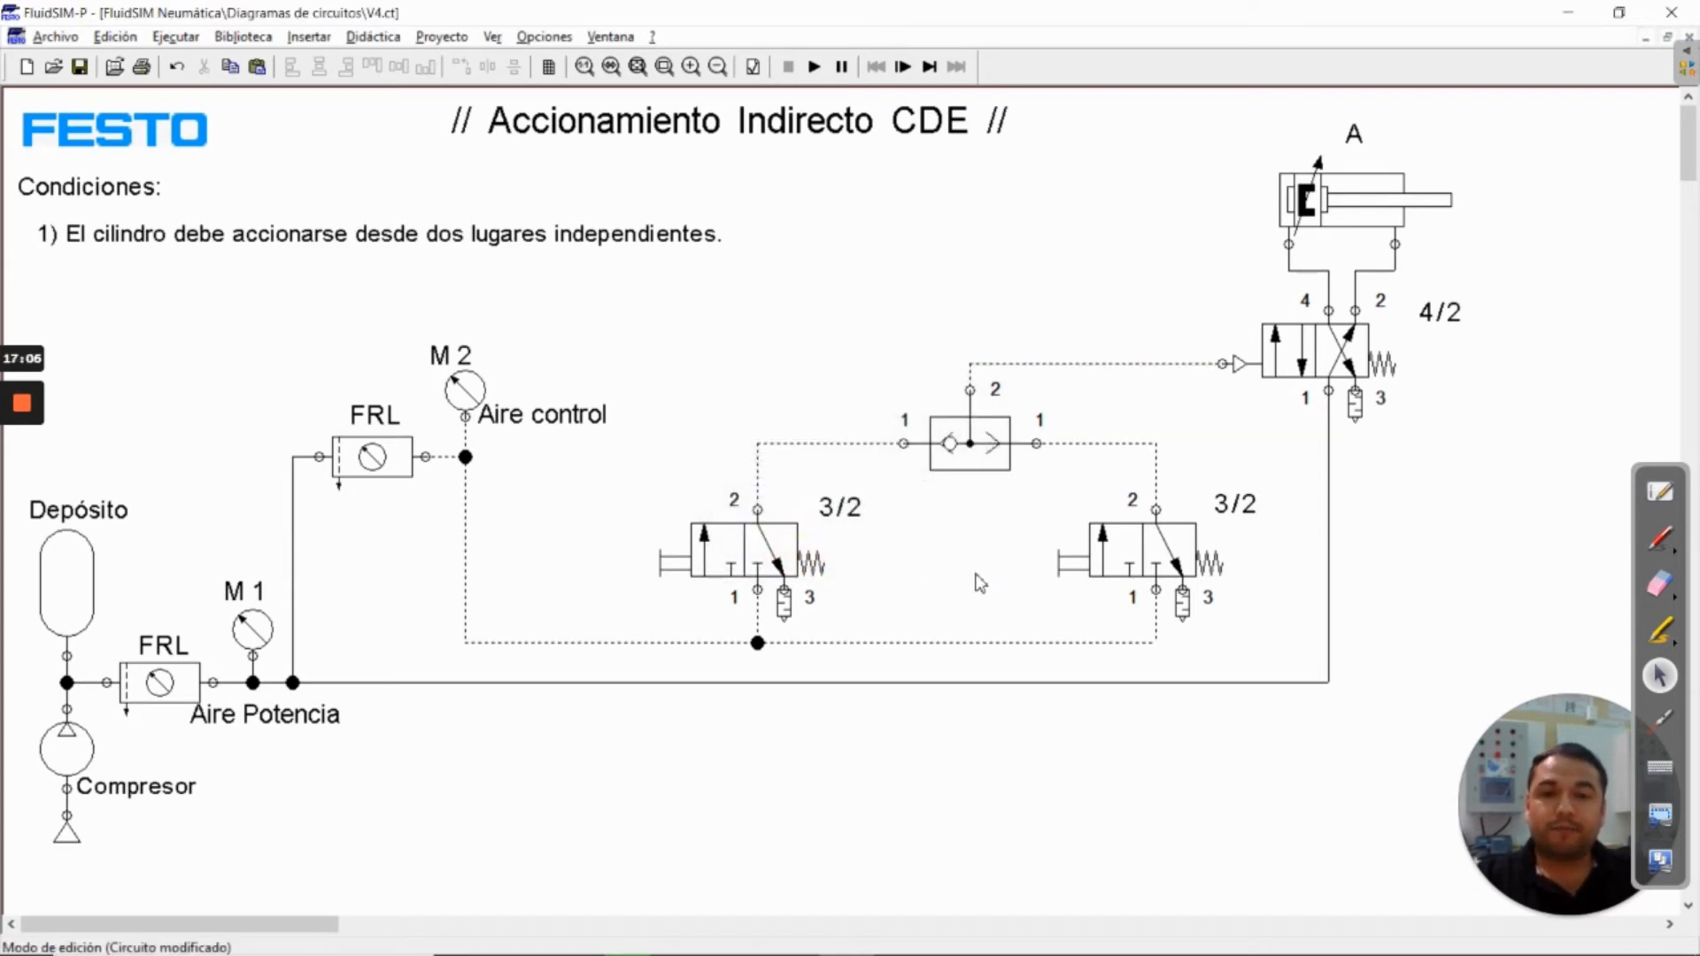
Copy the 3/2 text label beside the first 3/2 valve's manual actuator and change its text to P1
{"action": "left_click", "coordinate": [841, 506]}
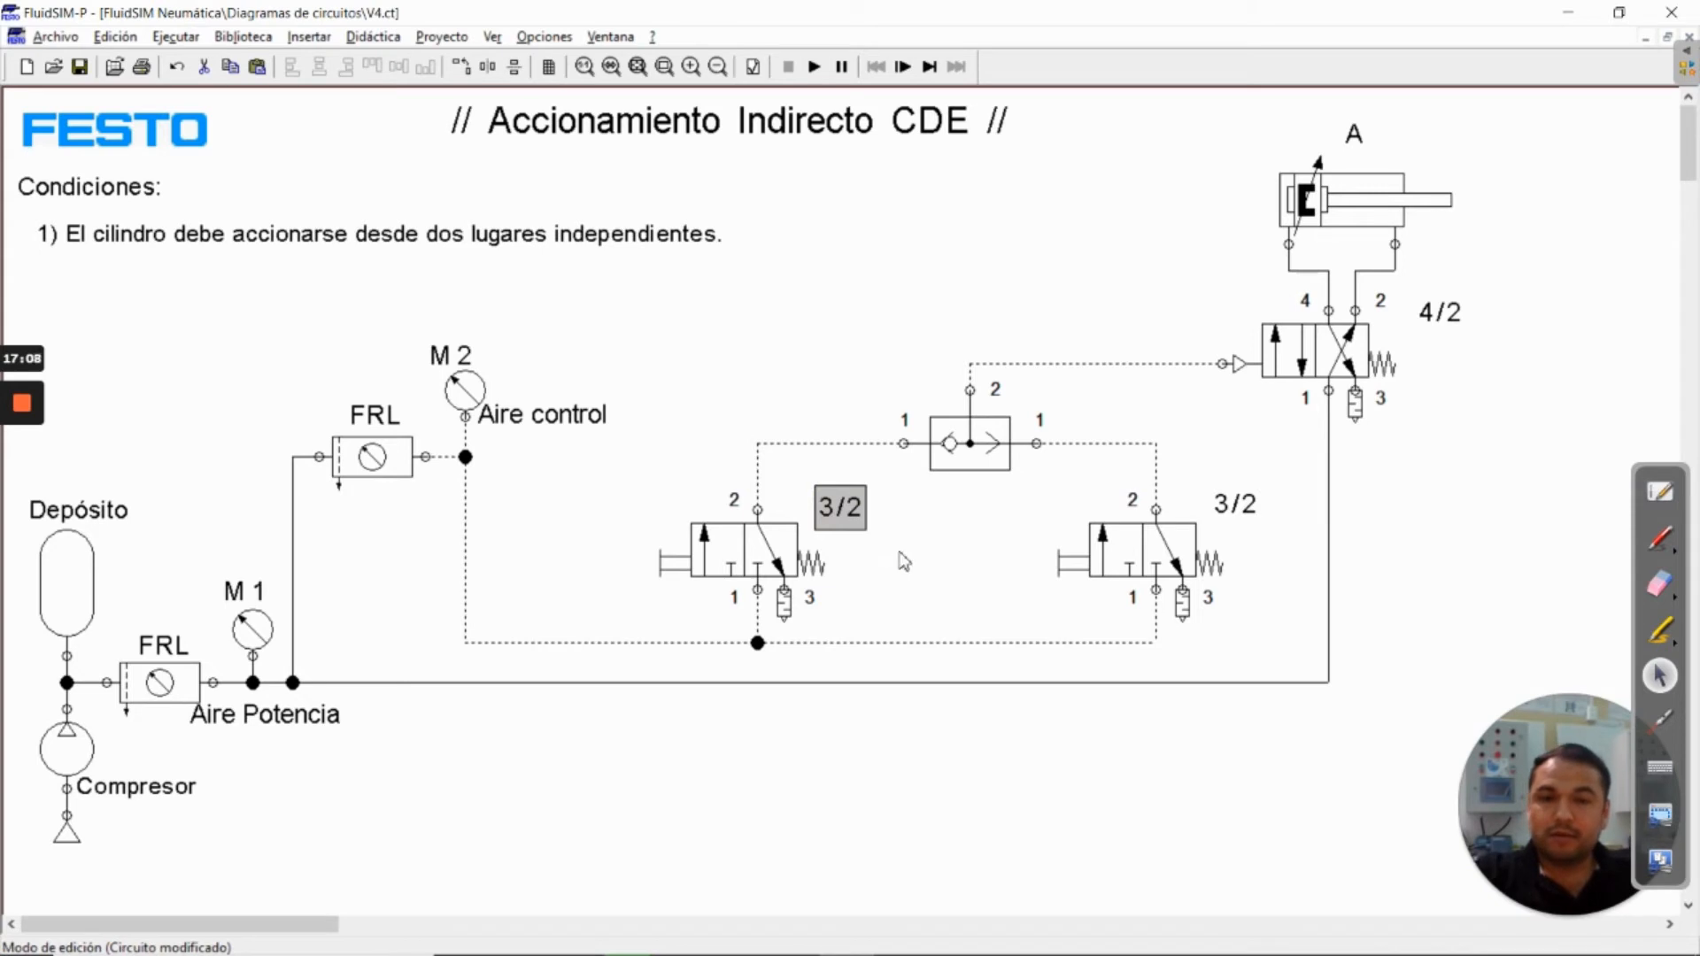
{"action": "key", "text": "ctrl+v"}
{"action": "left_click_drag", "start_coordinate": [903, 565], "coordinate": [636, 566]}
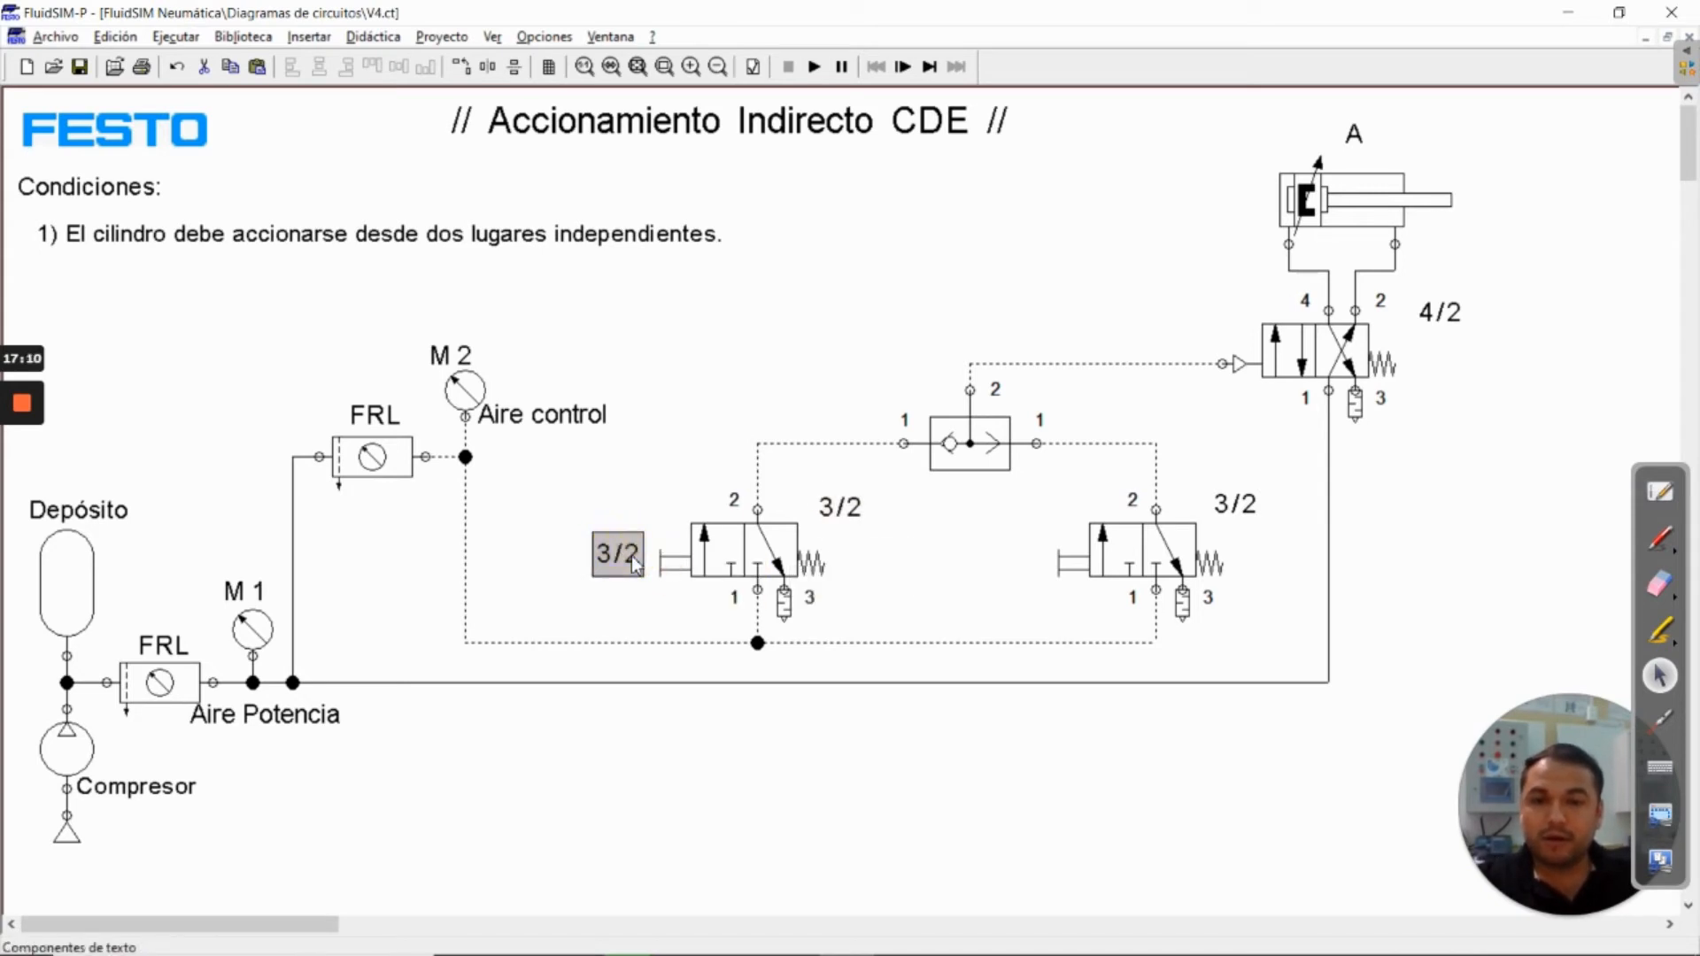
{"action": "double_click", "coordinate": [620, 555]}
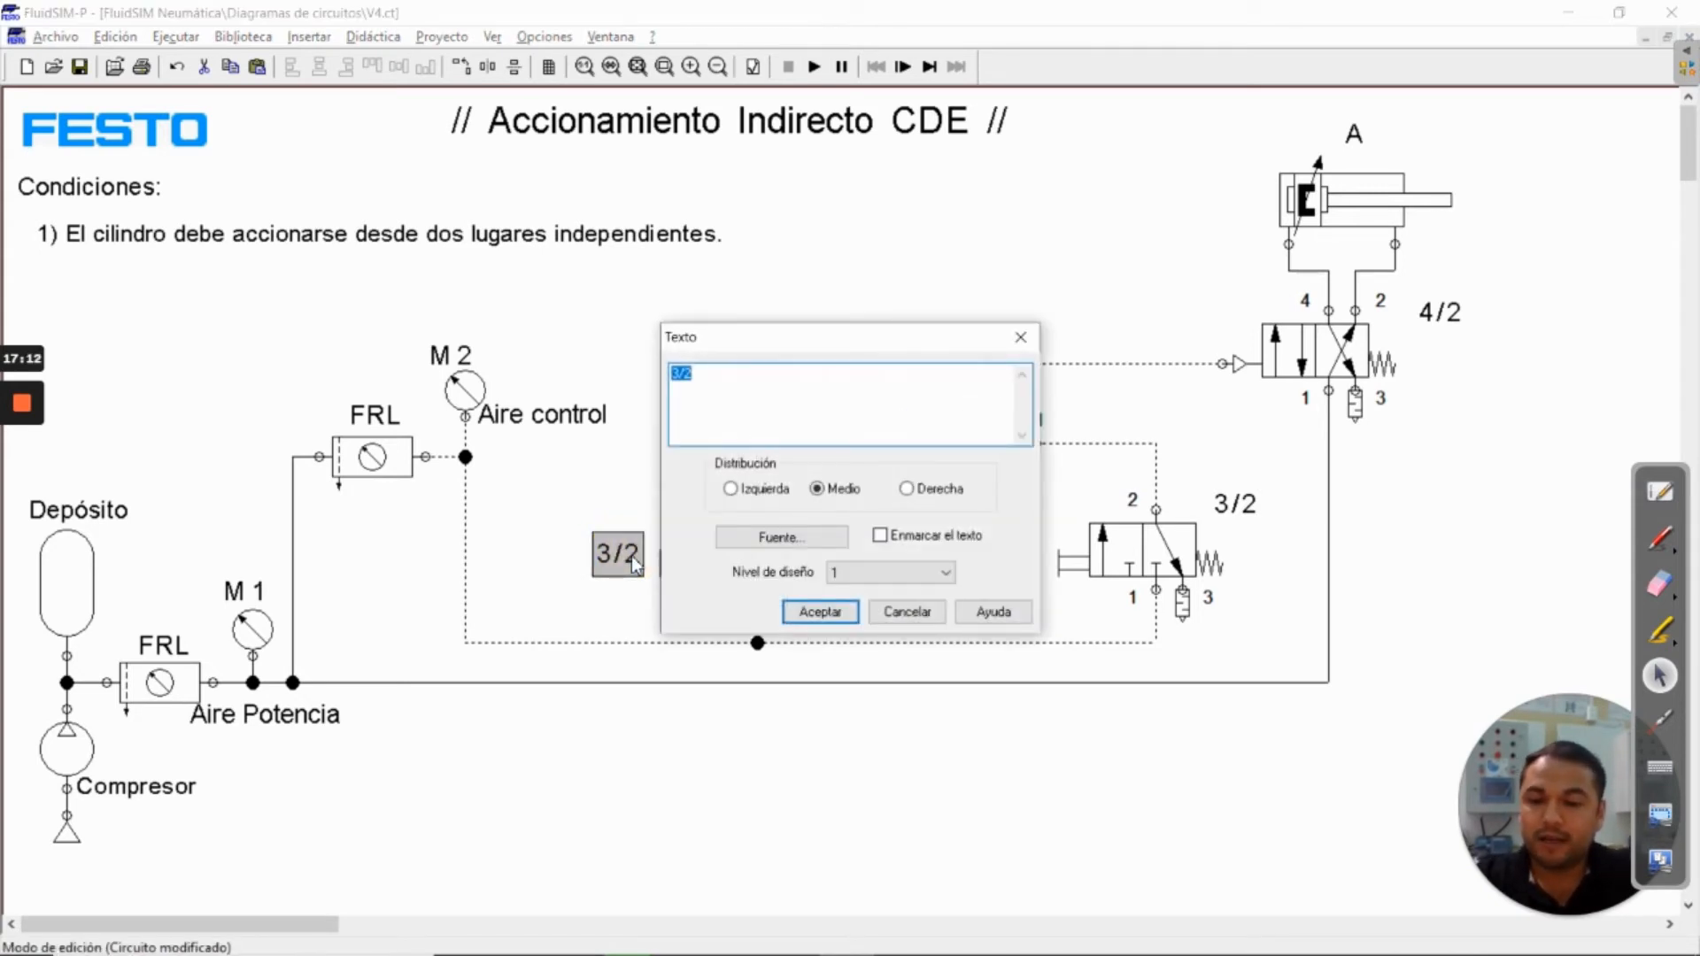
{"action": "type", "text": "P1"}
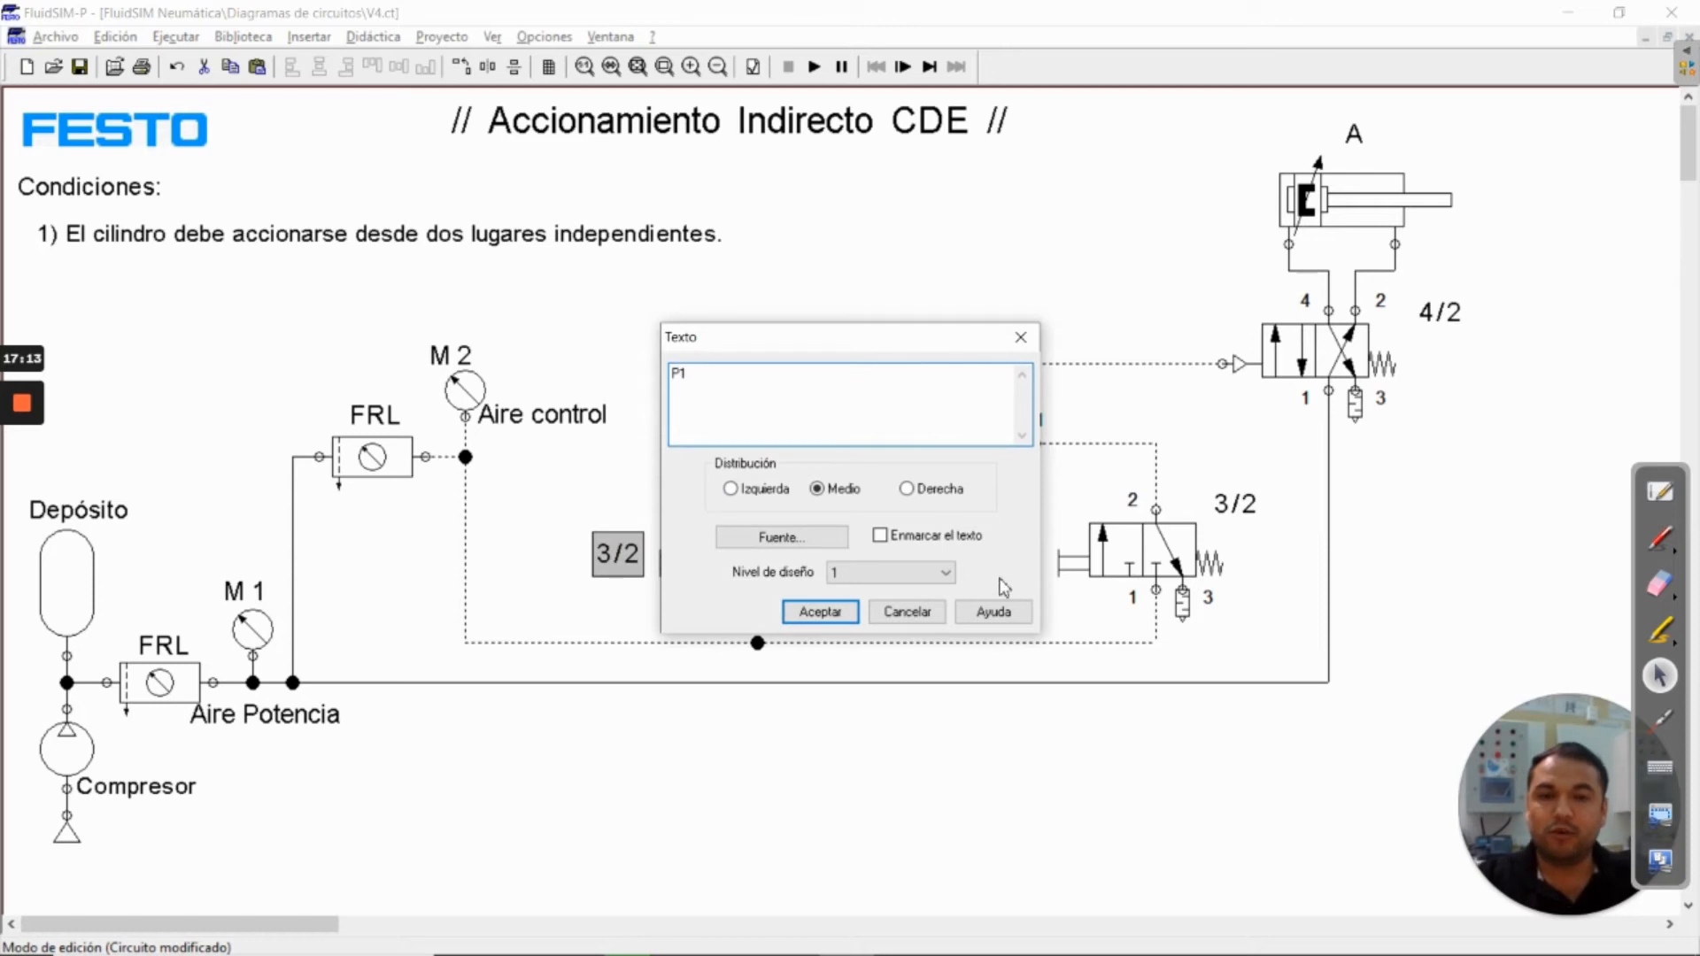
{"action": "left_click", "coordinate": [818, 611]}
Duplicate the P1 label beside the second 3/2 valve's manual actuator and change its text to P2
{"action": "key", "text": "ctrl+c"}
{"action": "key", "text": "ctrl+v"}
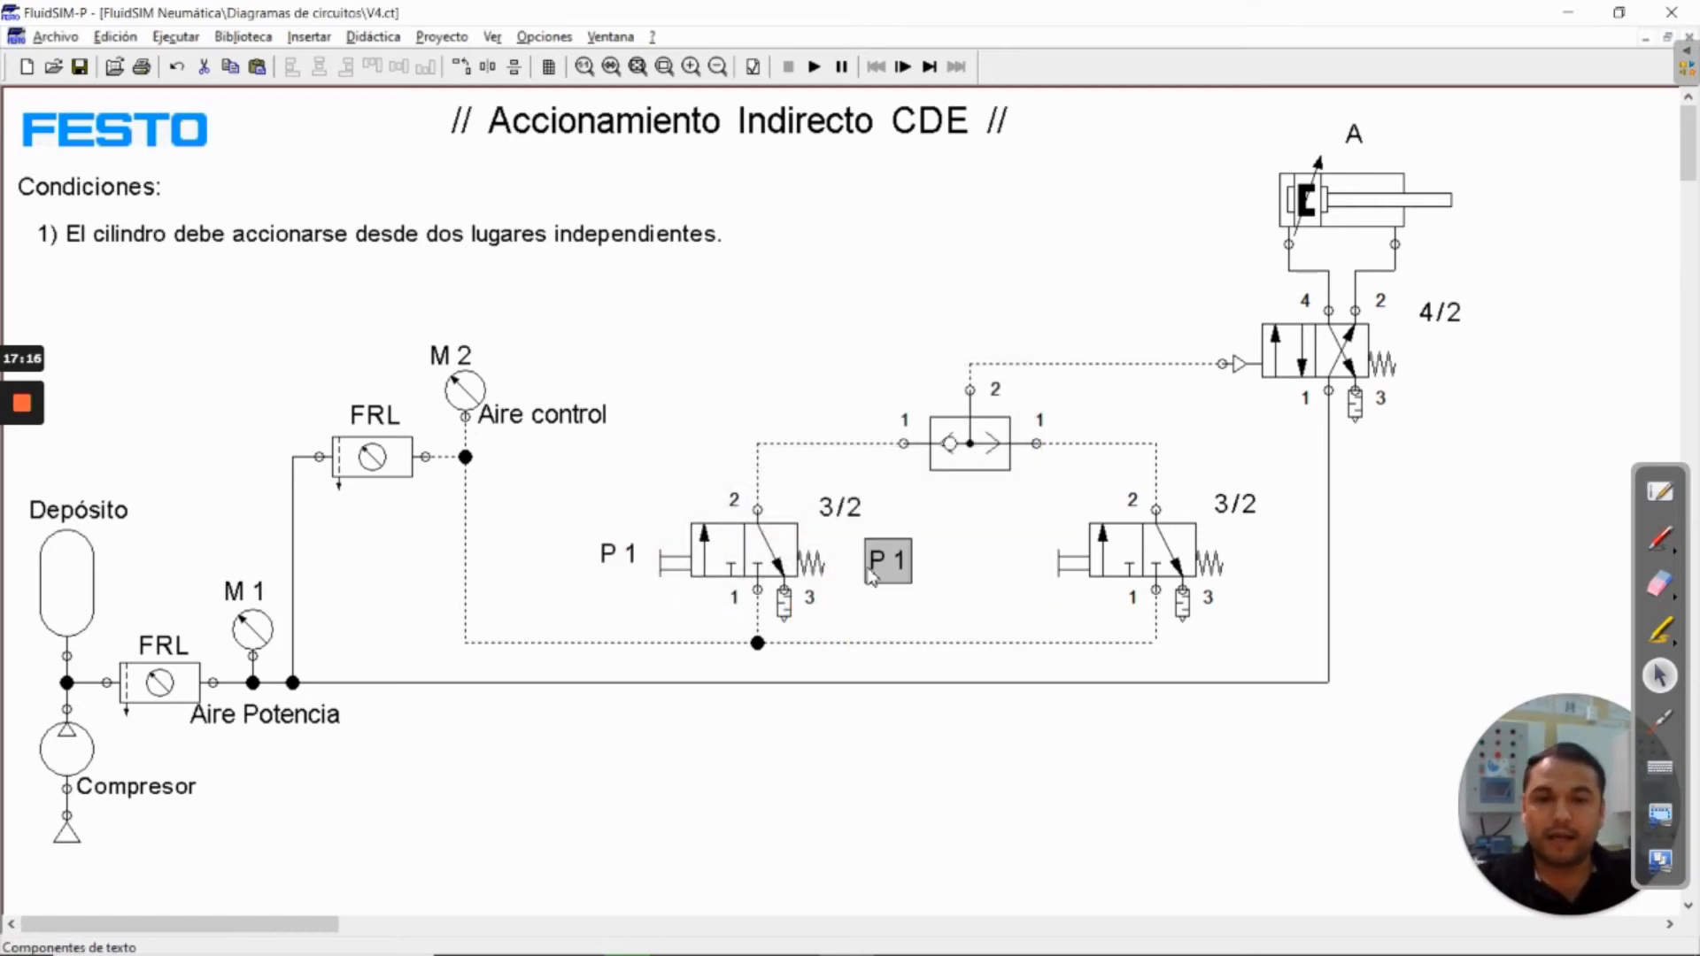
{"action": "left_click_drag", "start_coordinate": [882, 569], "coordinate": [1018, 568]}
{"action": "double_click", "coordinate": [1018, 568]}
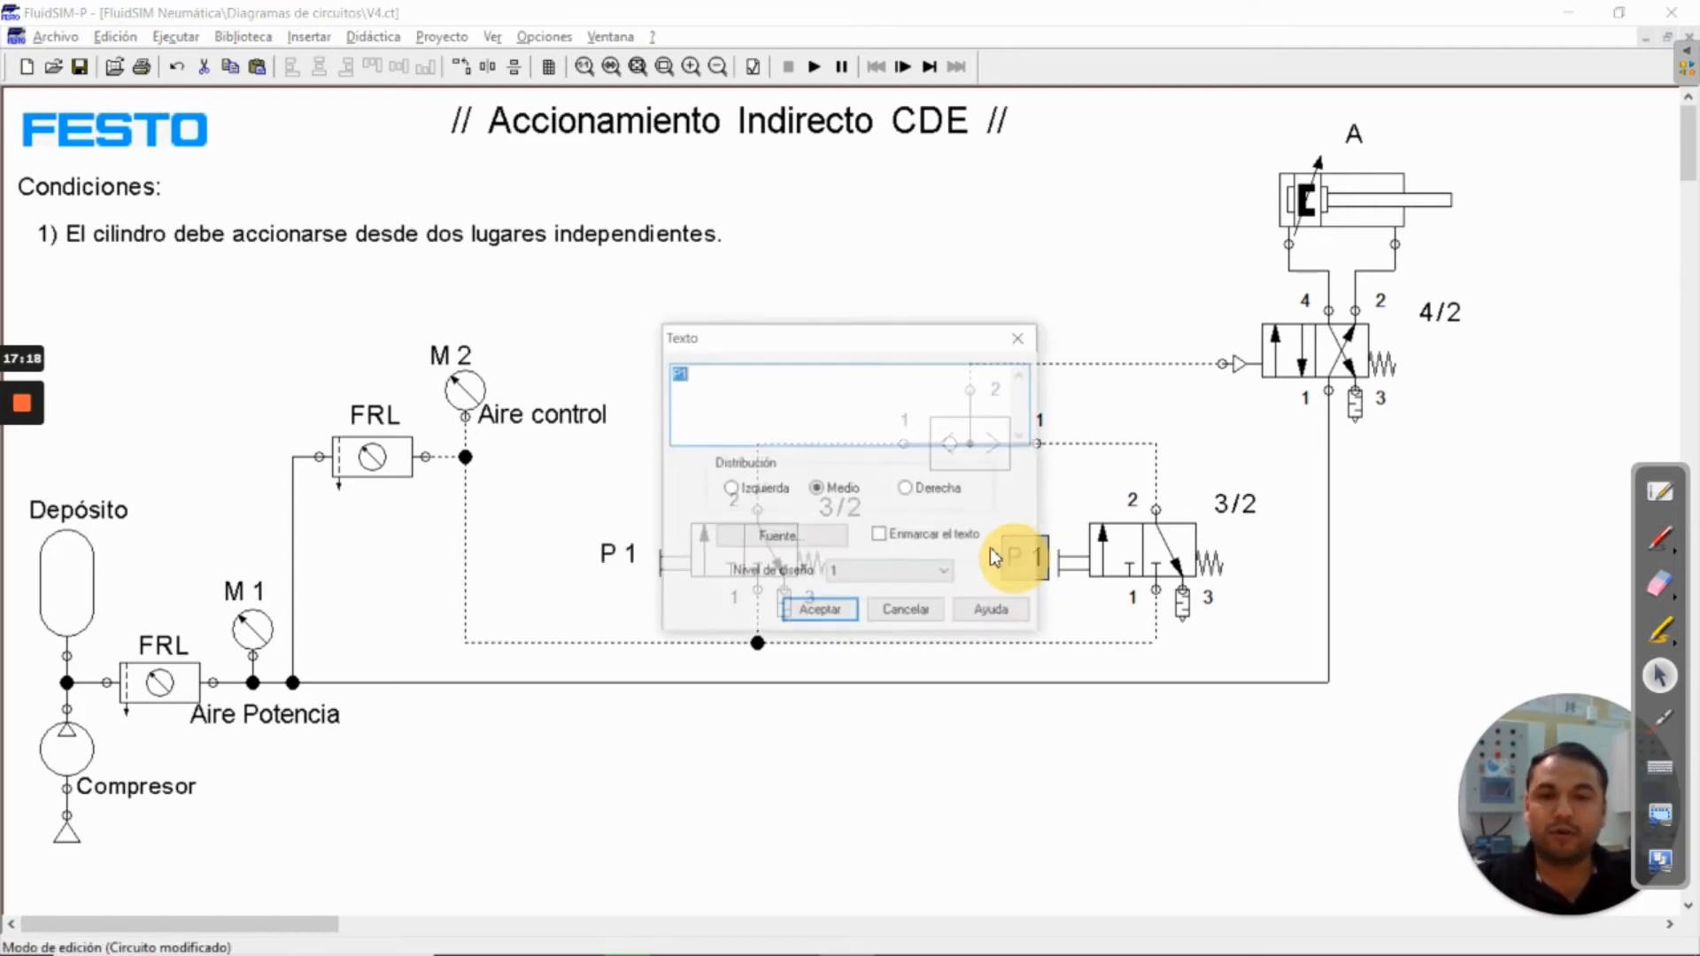
{"action": "left_click", "coordinate": [705, 378]}
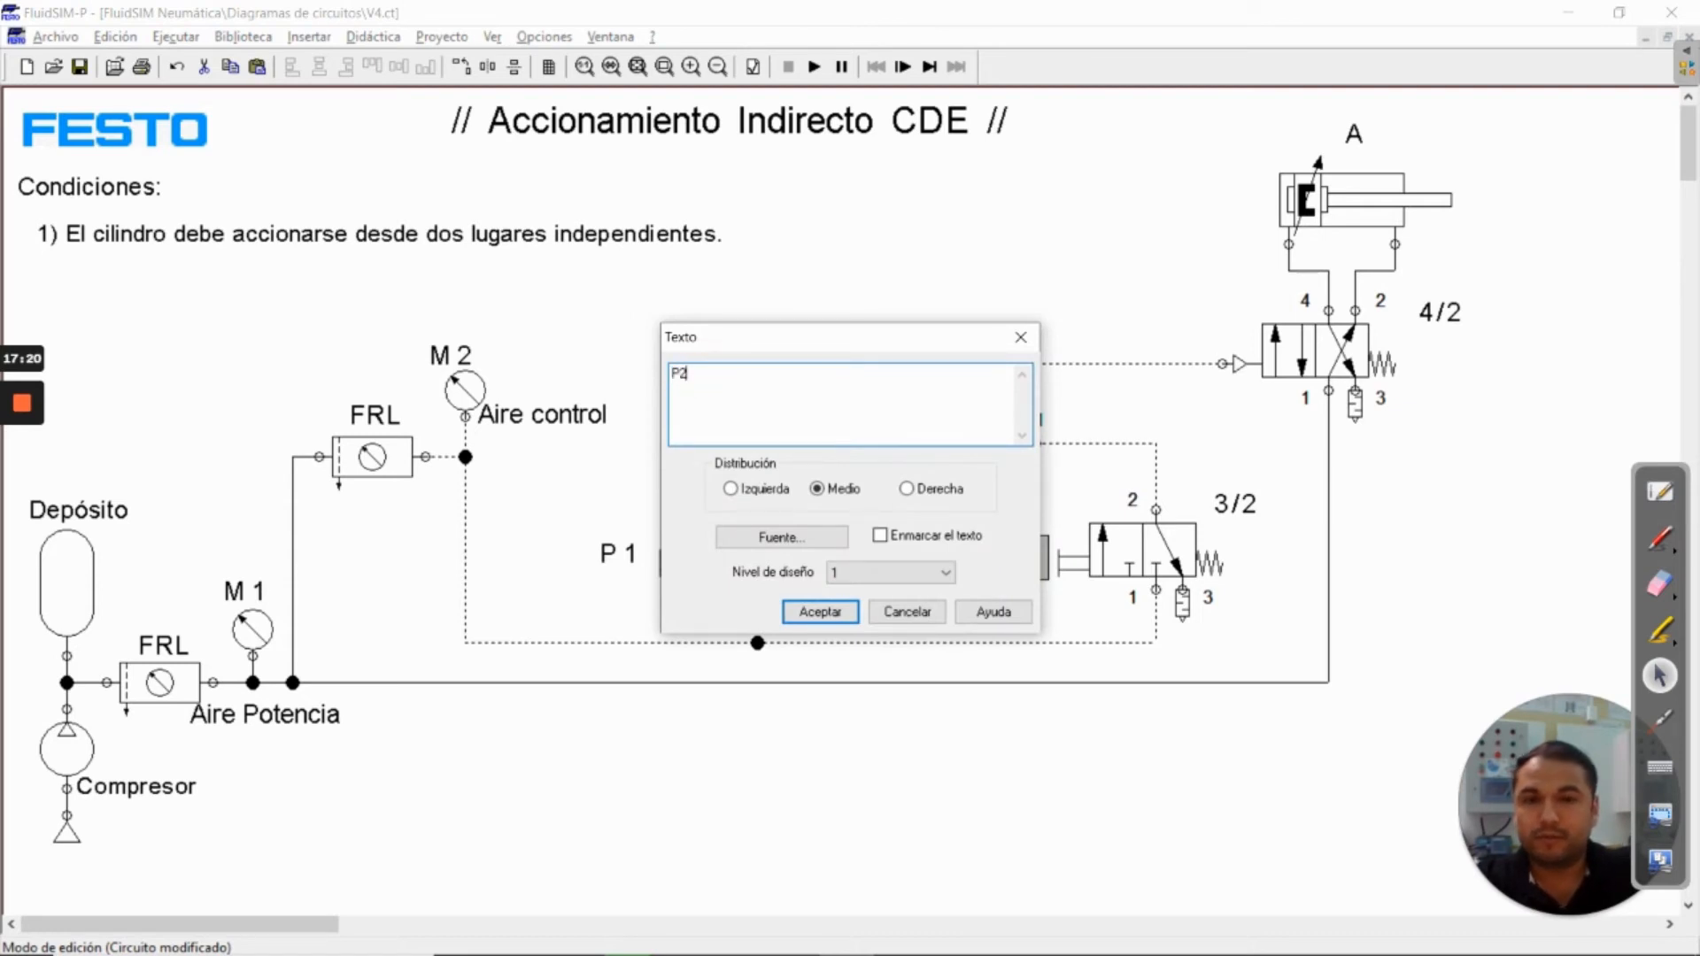
{"action": "type", "text": "2"}
{"action": "left_click", "coordinate": [819, 610]}
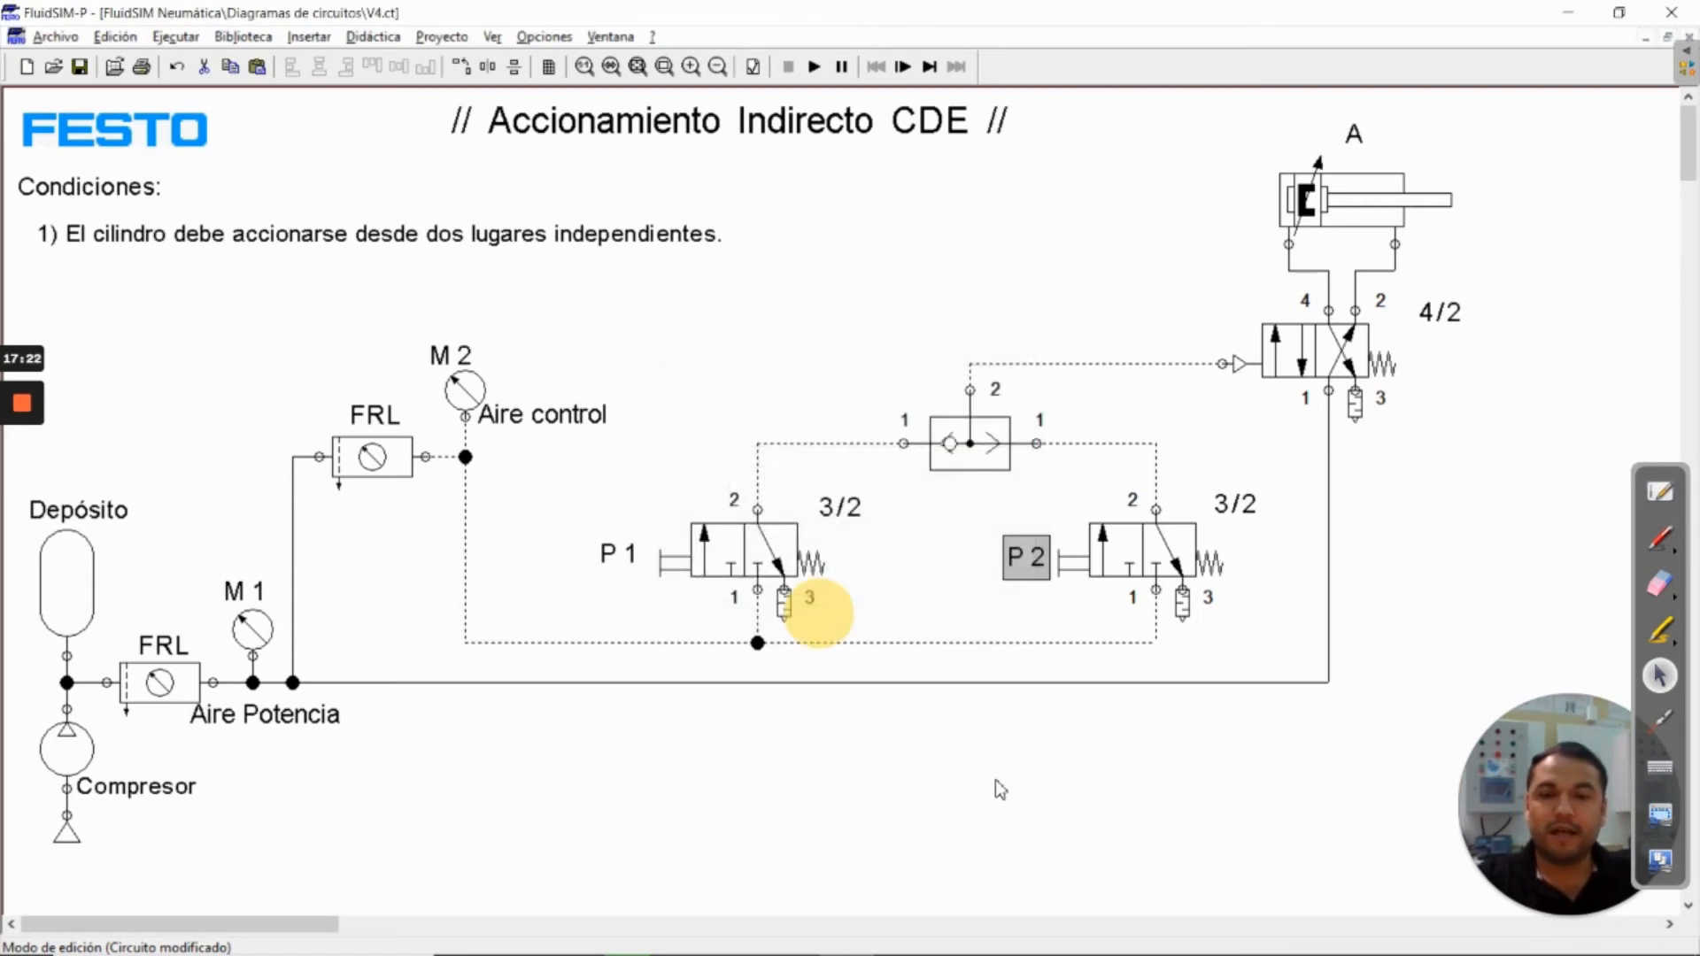
{"action": "left_click", "coordinate": [995, 781]}
{"action": "left_click", "coordinate": [728, 556]}
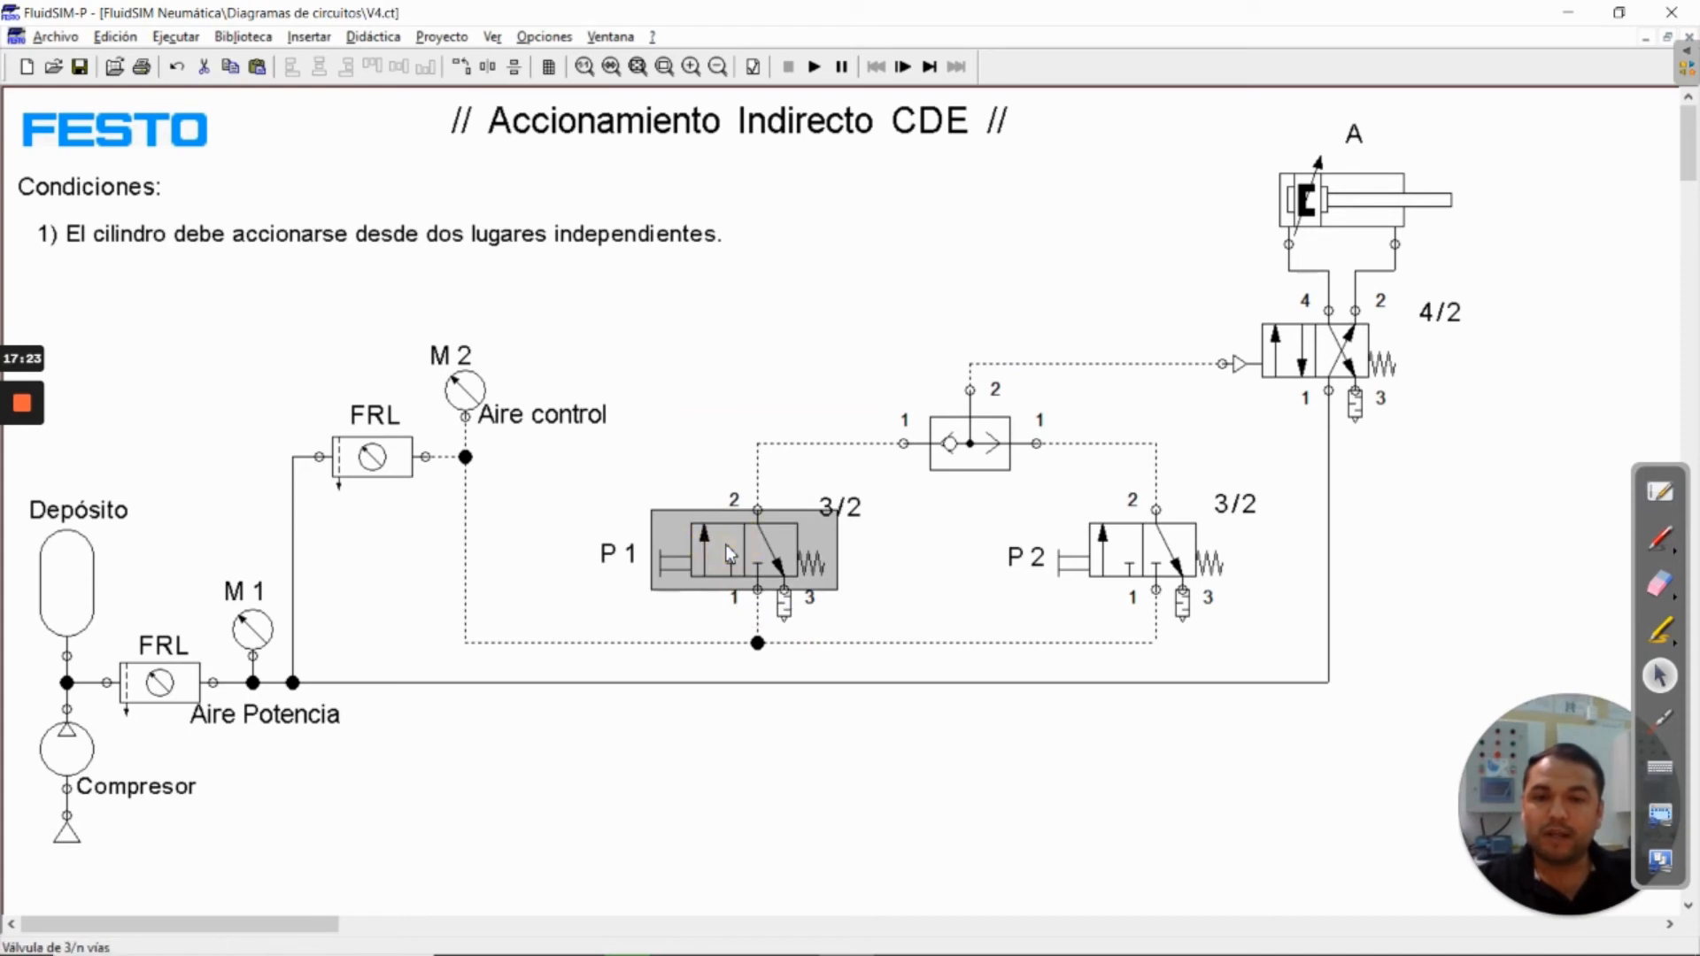
{"action": "left_click", "coordinate": [1158, 558]}
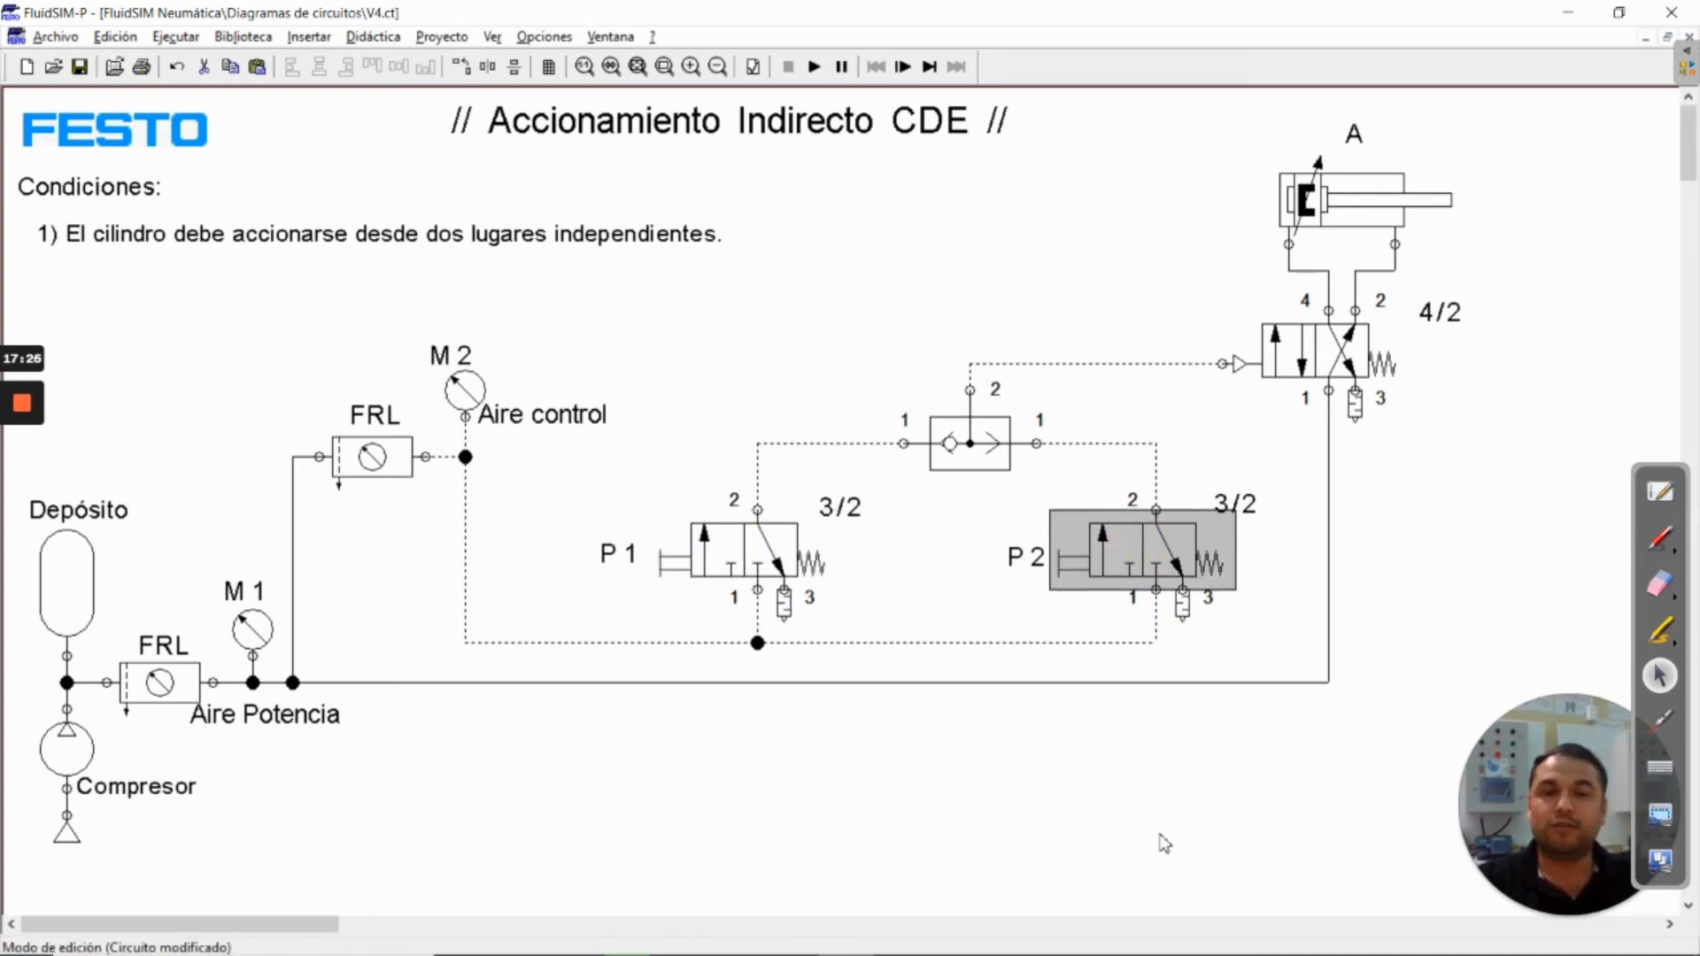
{"action": "left_click", "coordinate": [1164, 844]}
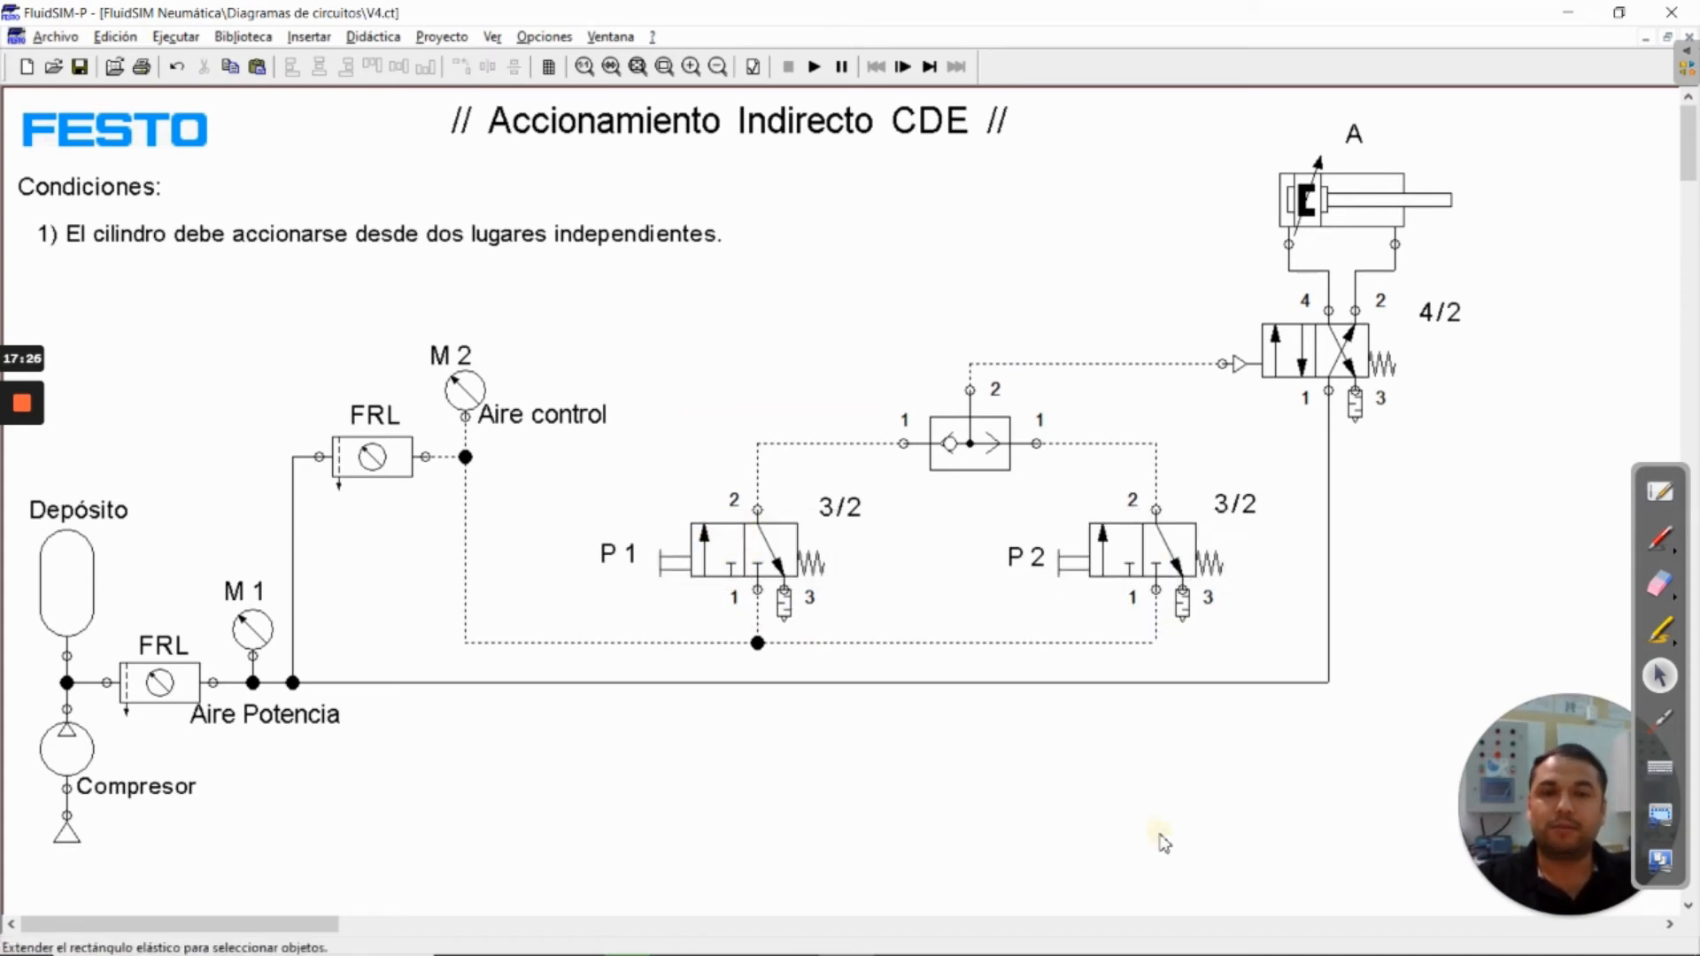
Highlight the flow direction with arrows at both shuttle valve input lines, its output line and beside cylinder A
{"action": "left_click", "coordinate": [1660, 631]}
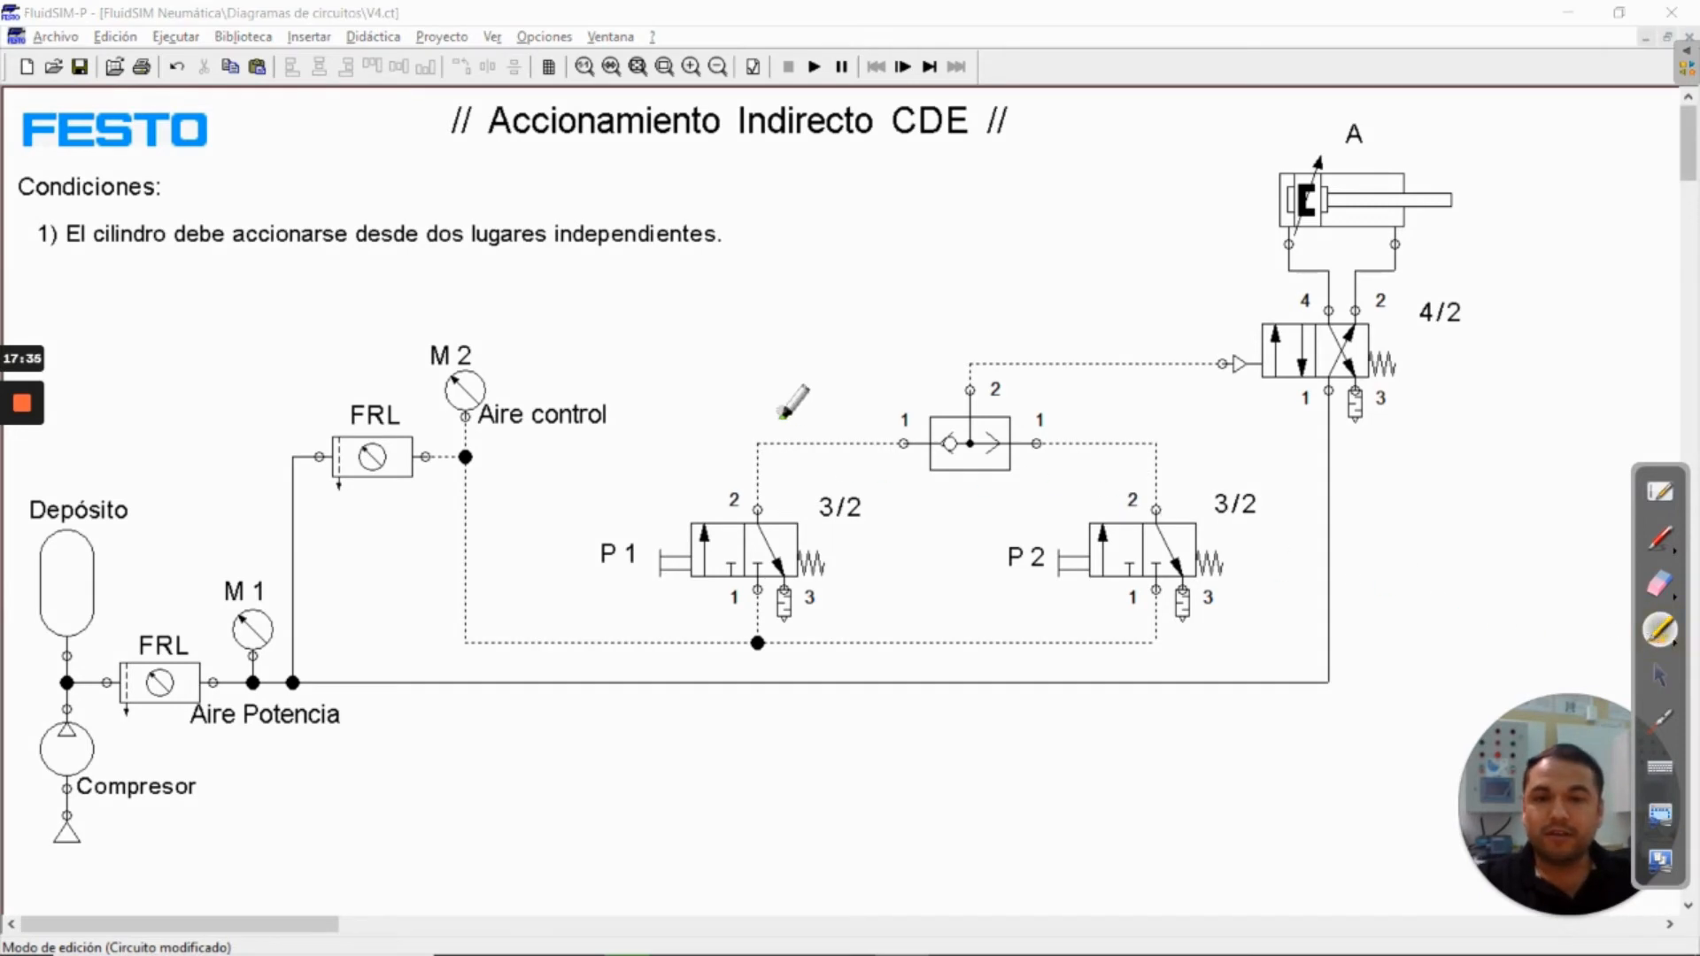
{"action": "mouse_move", "coordinate": [772, 410]}
{"action": "left_mouse_down"}
{"action": "mouse_move", "coordinate": [837, 410]}
{"action": "mouse_move", "coordinate": [827, 387]}
{"action": "mouse_move", "coordinate": [841, 419]}
{"action": "left_mouse_up"}
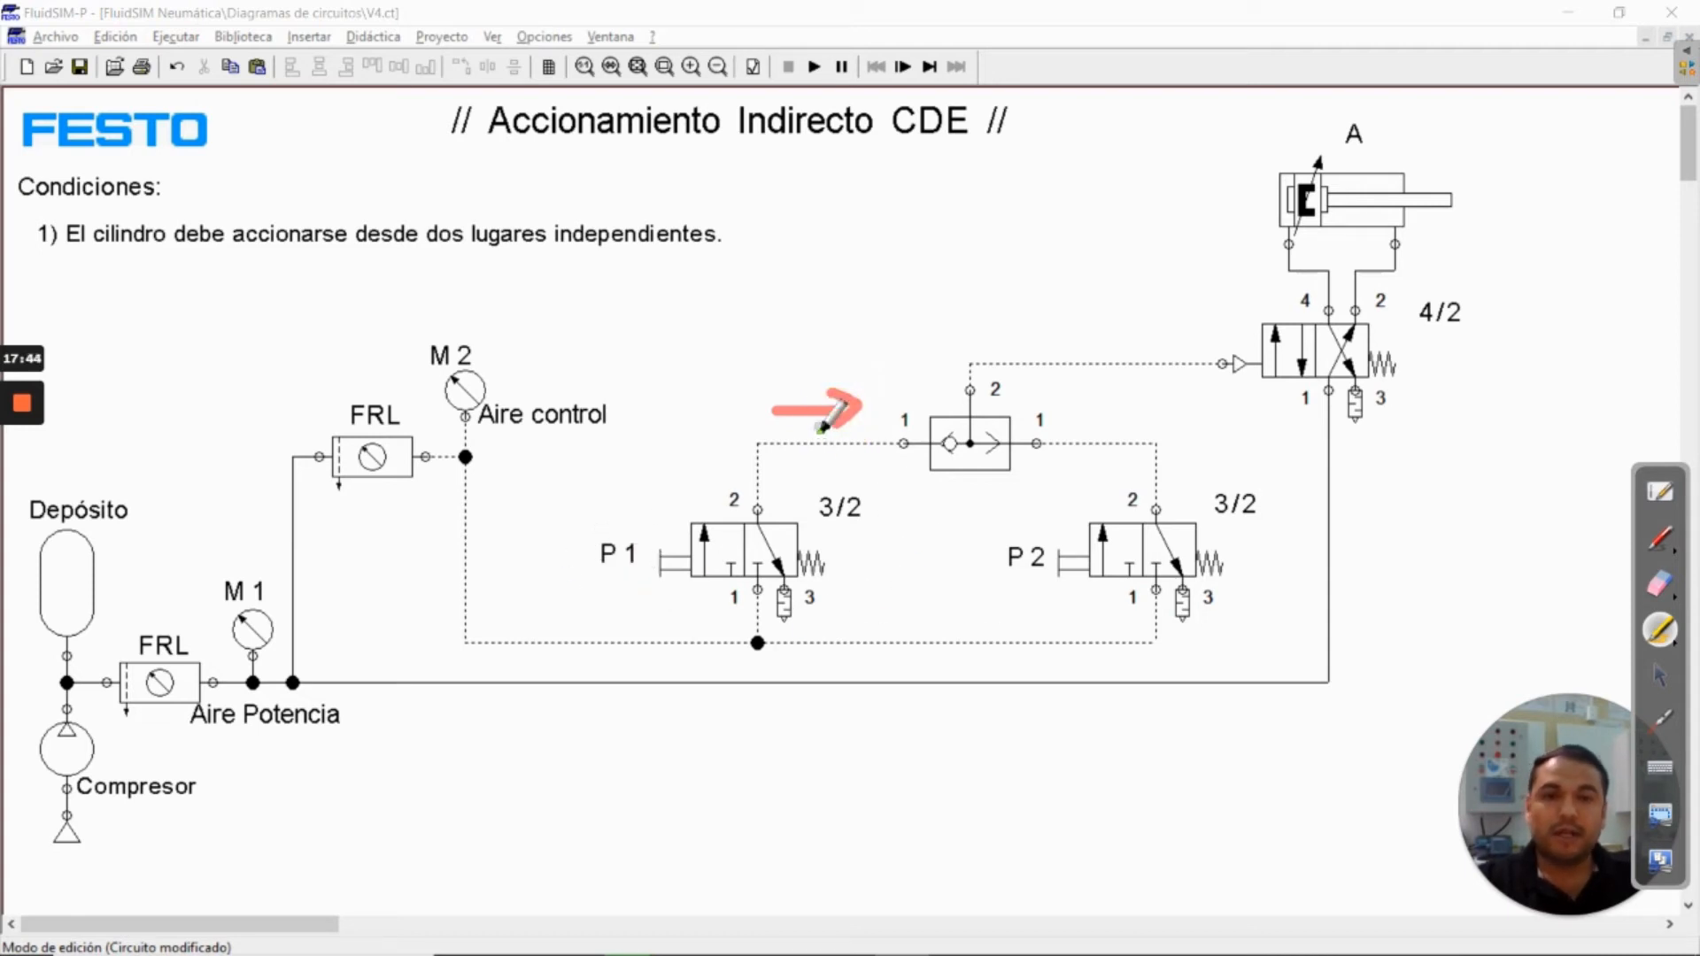
{"action": "mouse_move", "coordinate": [993, 346]}
{"action": "left_mouse_down"}
{"action": "mouse_move", "coordinate": [1064, 335]}
{"action": "mouse_move", "coordinate": [1054, 352]}
{"action": "left_mouse_up"}
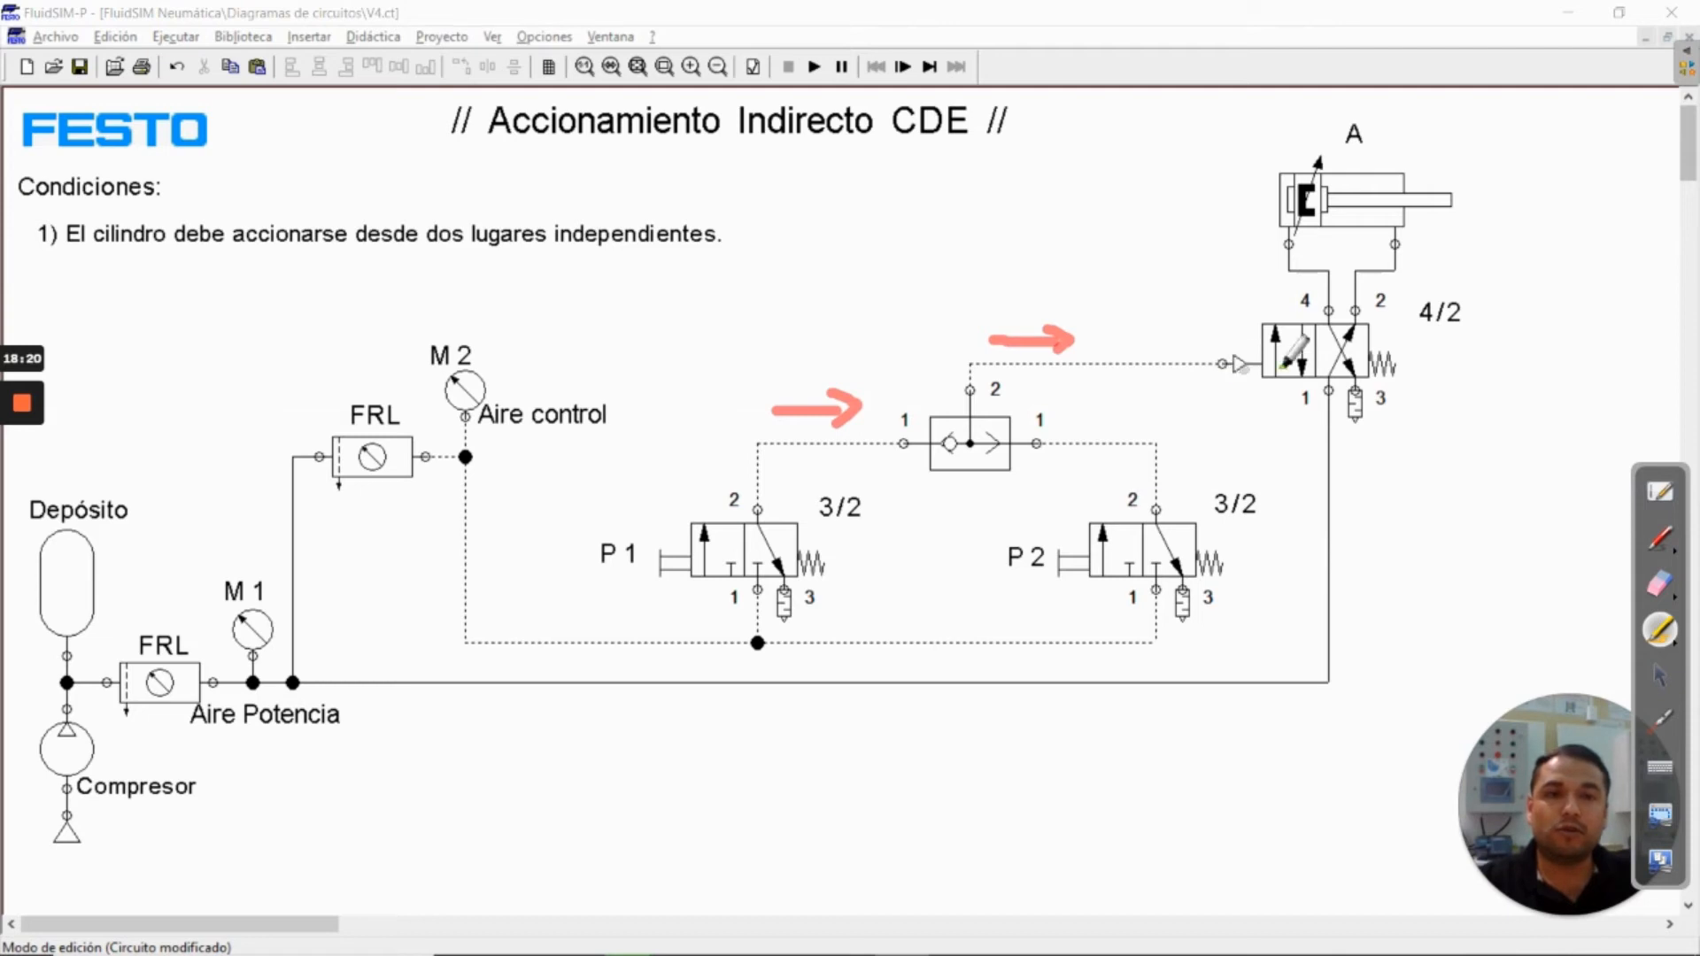
{"action": "mouse_move", "coordinate": [1415, 124]}
{"action": "left_mouse_down"}
{"action": "mouse_move", "coordinate": [1518, 121]}
{"action": "mouse_move", "coordinate": [1496, 141]}
{"action": "left_mouse_up"}
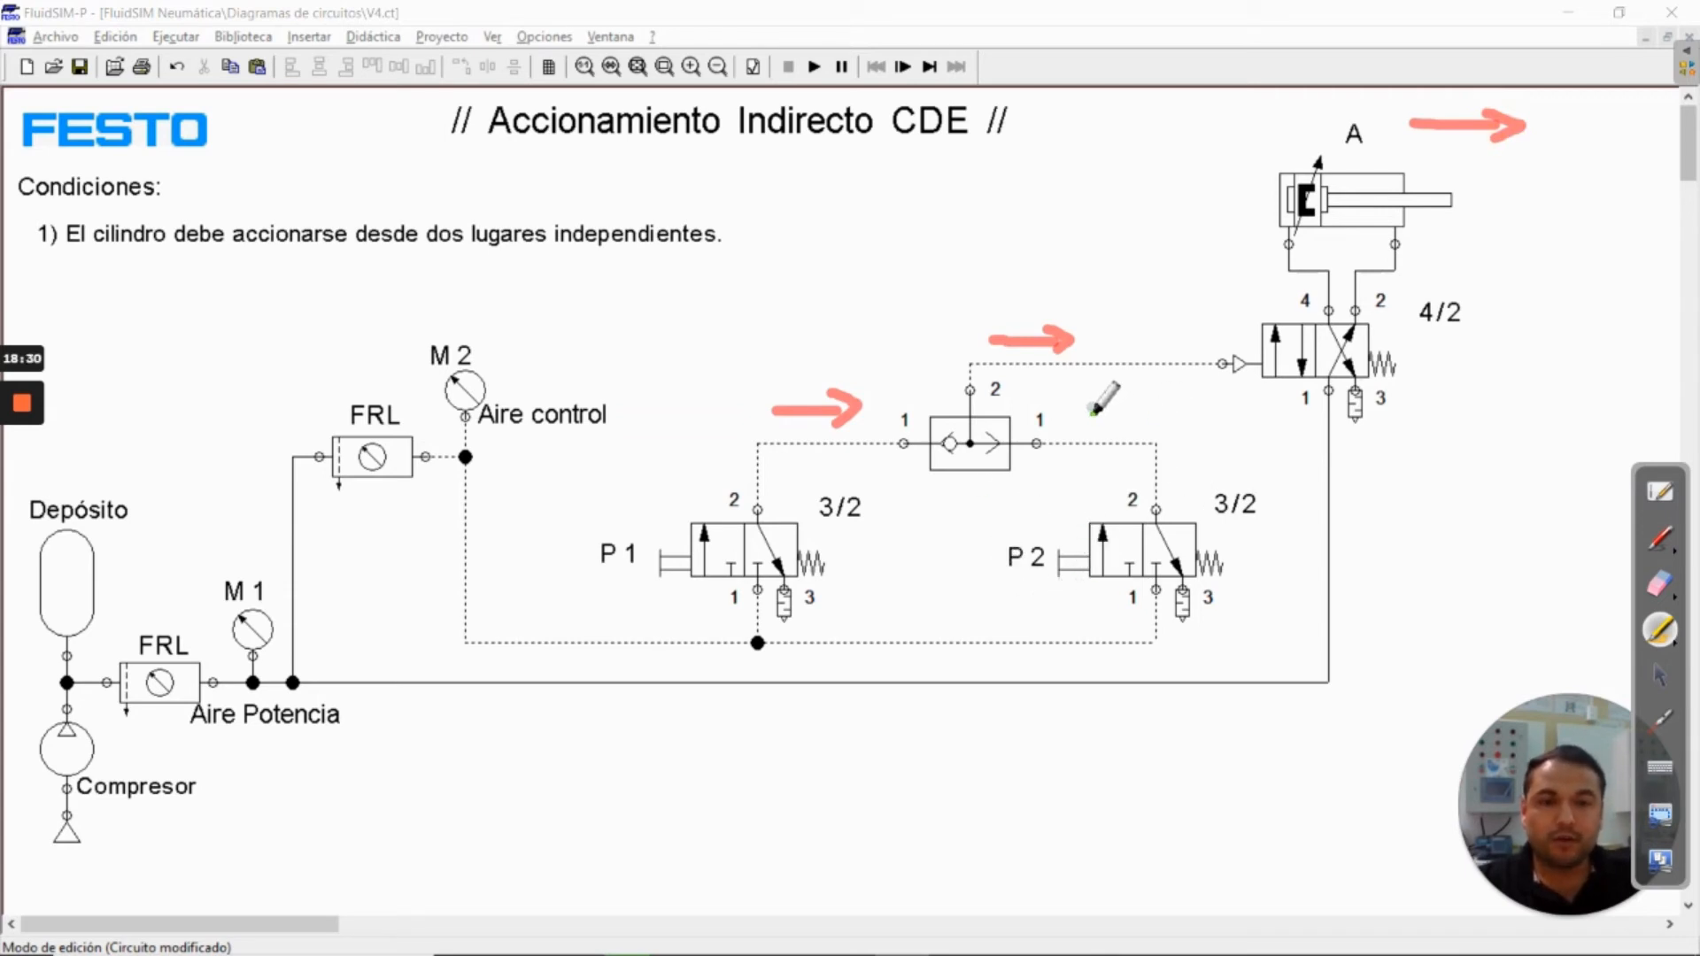
{"action": "mouse_move", "coordinate": [1088, 408]}
{"action": "left_mouse_down"}
{"action": "mouse_move", "coordinate": [1161, 407]}
{"action": "mouse_move", "coordinate": [1101, 390]}
{"action": "mouse_move", "coordinate": [1082, 407]}
{"action": "mouse_move", "coordinate": [1103, 423]}
{"action": "left_mouse_up"}
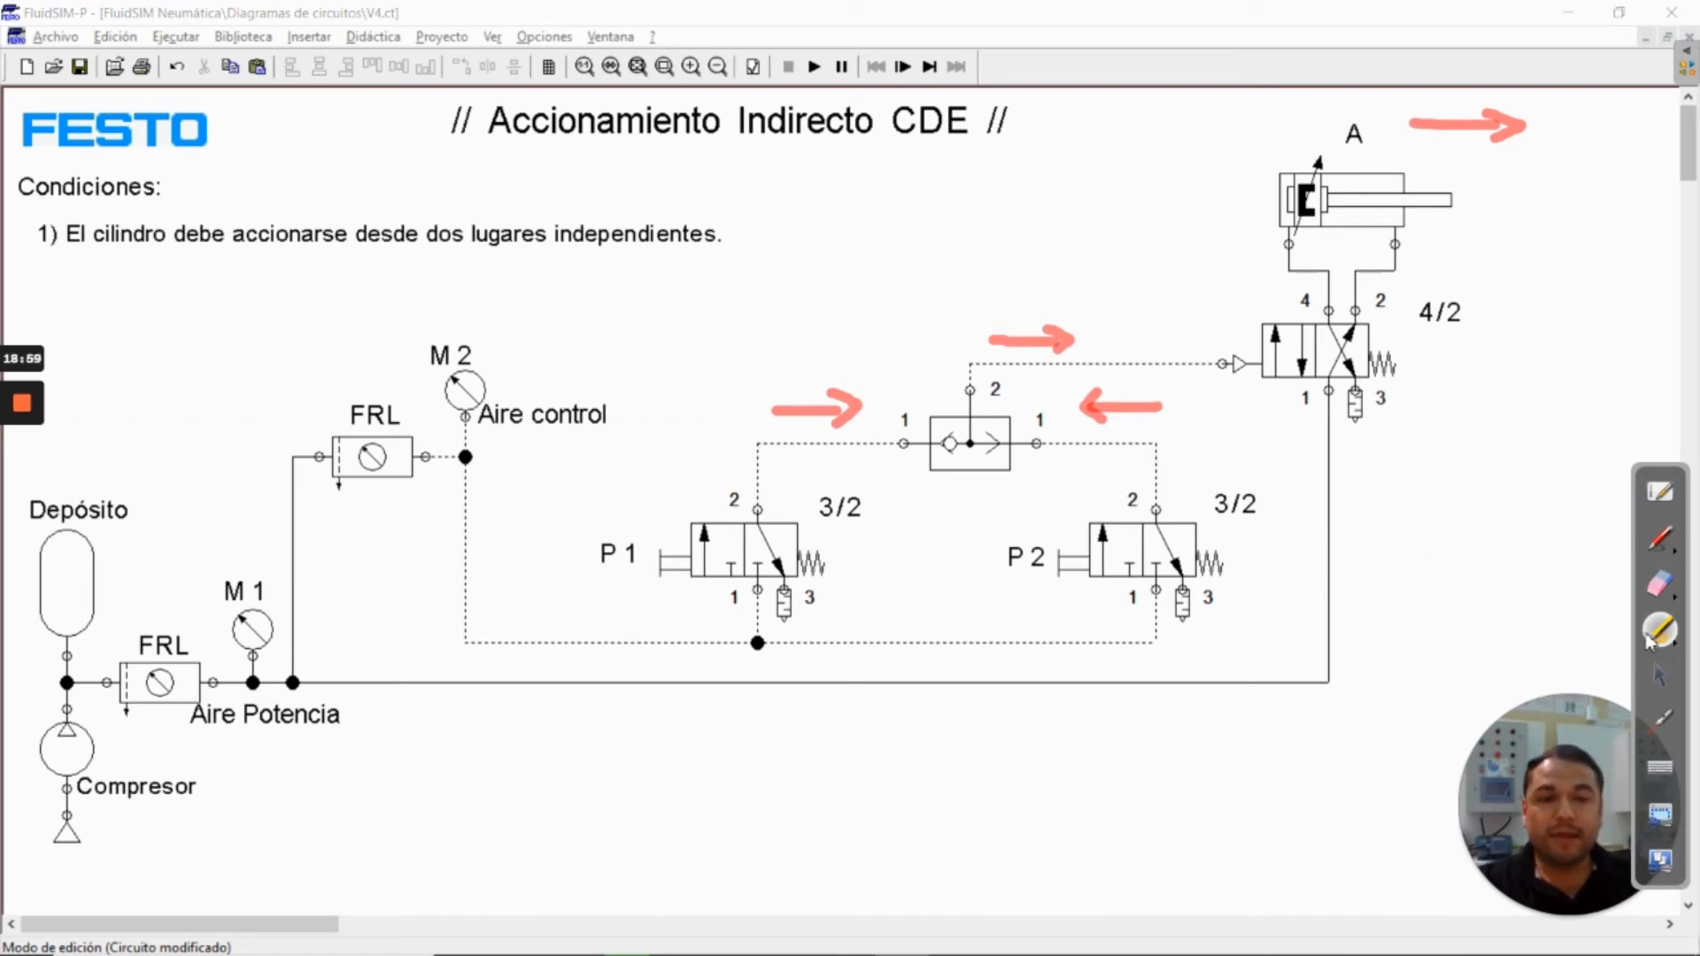
{"action": "left_click", "coordinate": [1663, 679]}
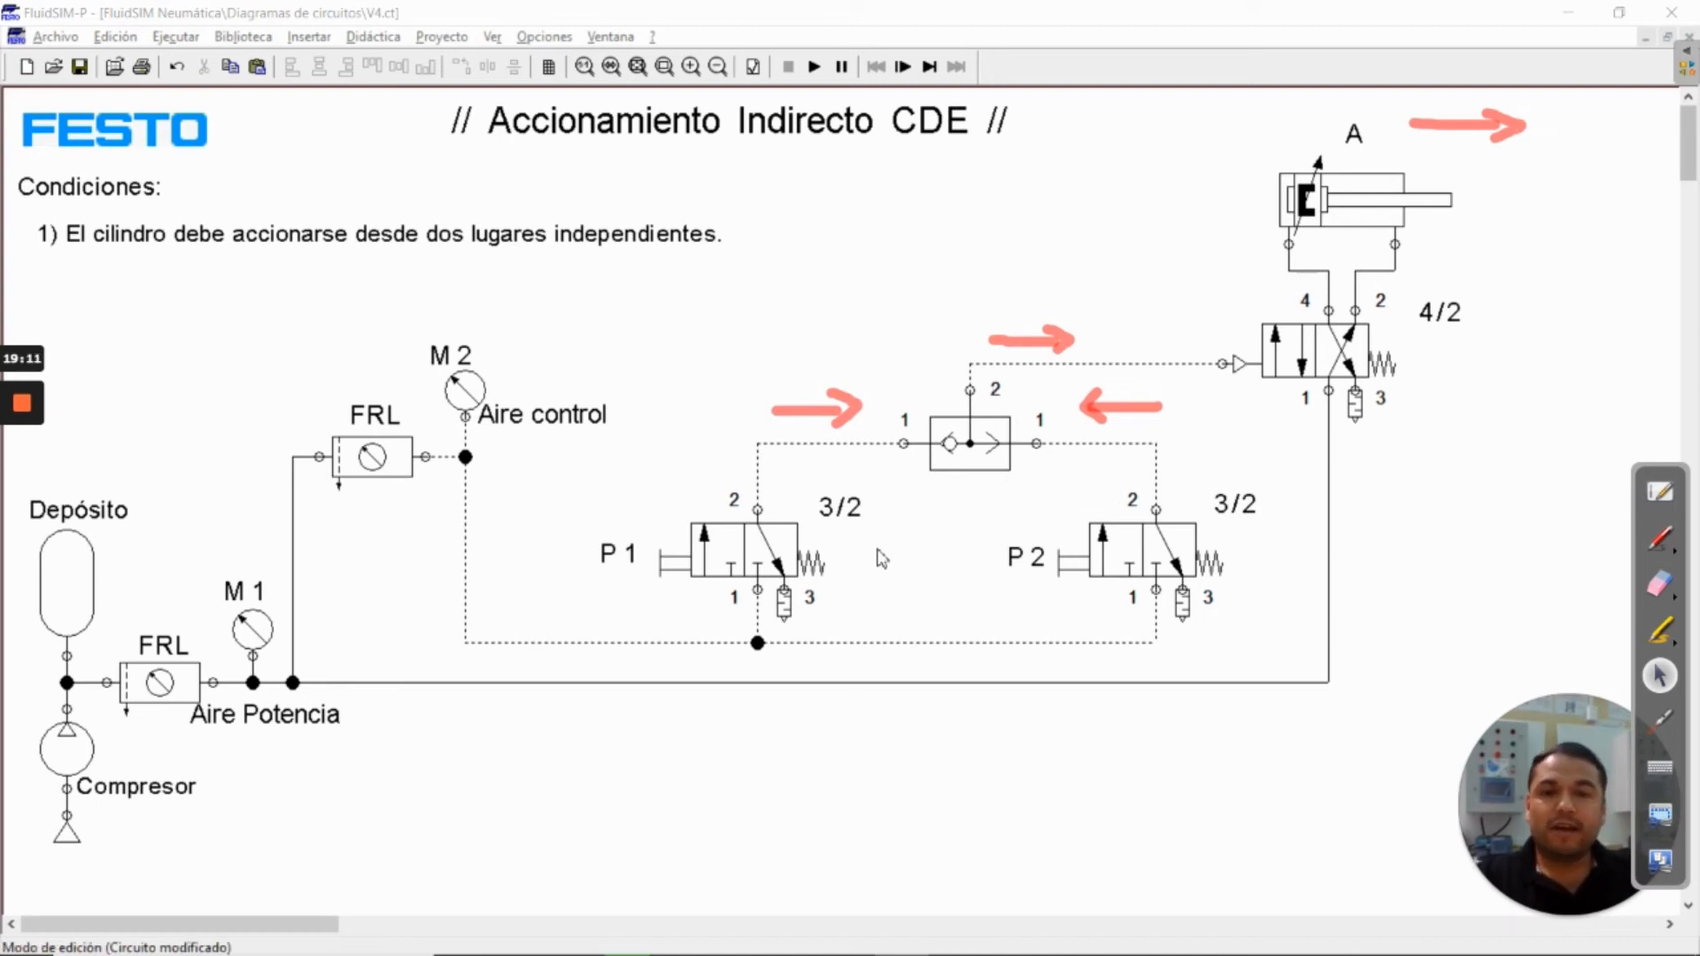
Copy the first valve's 3/2 label above the shuttle valve and change its text to Válvula O
{"action": "left_click", "coordinate": [825, 523]}
{"action": "key", "text": "ctrl+c"}
{"action": "key", "text": "ctrl+v"}
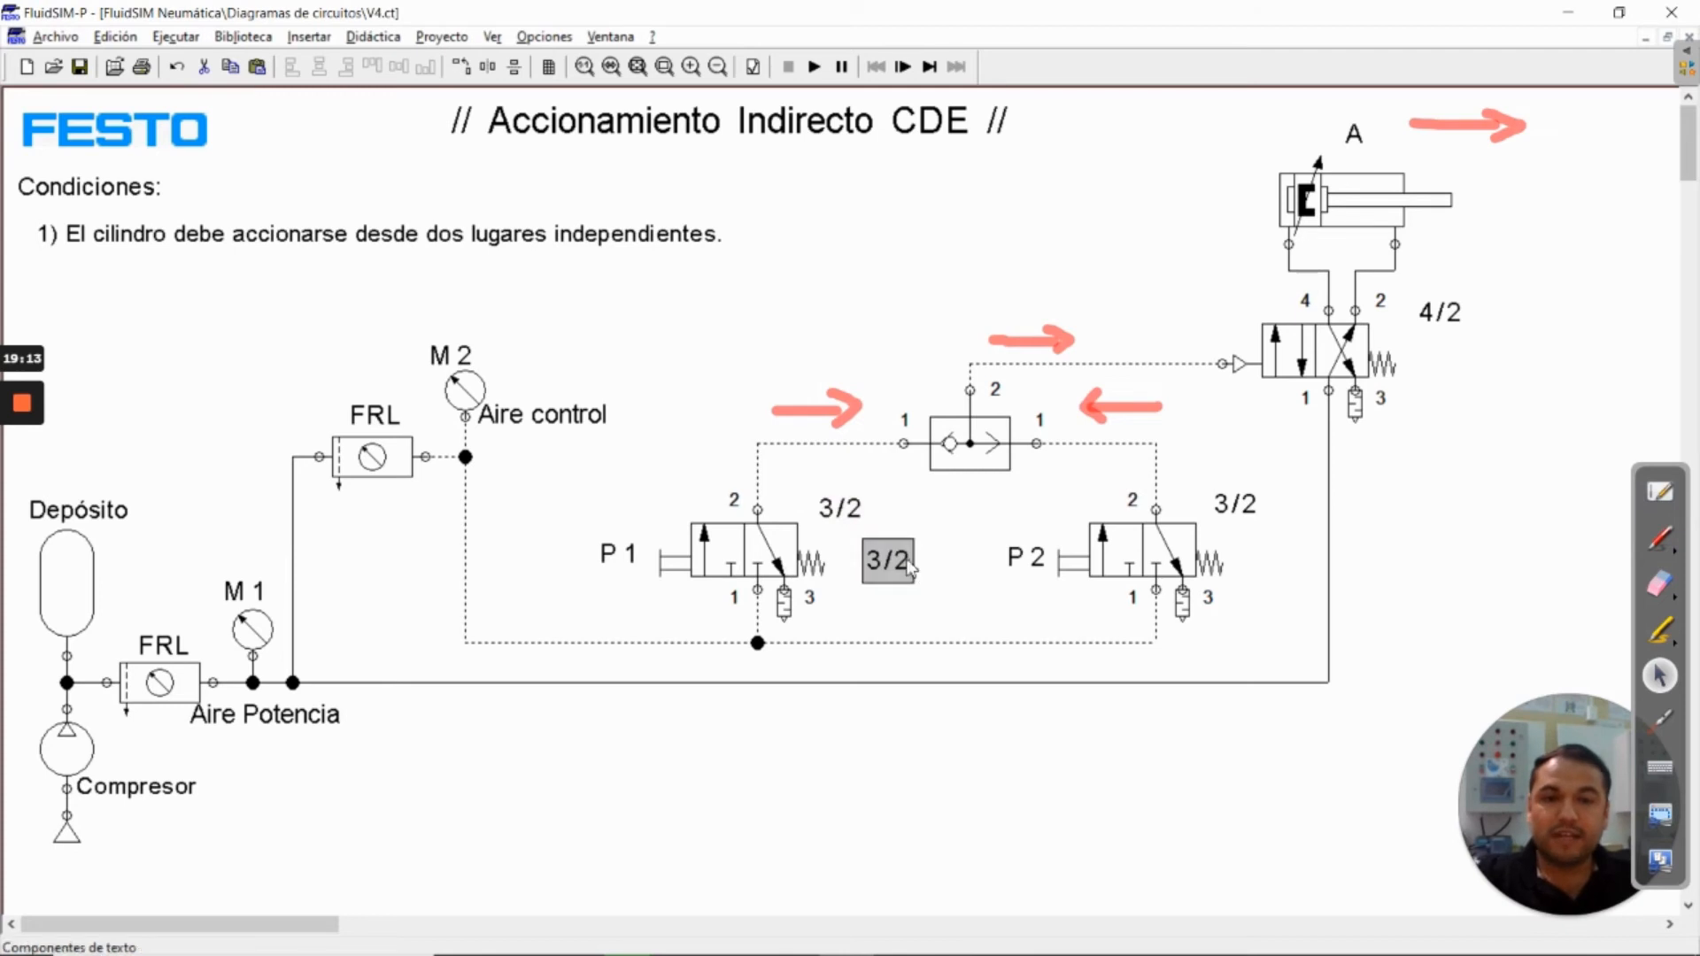
{"action": "left_click_drag", "start_coordinate": [904, 566], "coordinate": [963, 307]}
{"action": "double_click", "coordinate": [949, 311]}
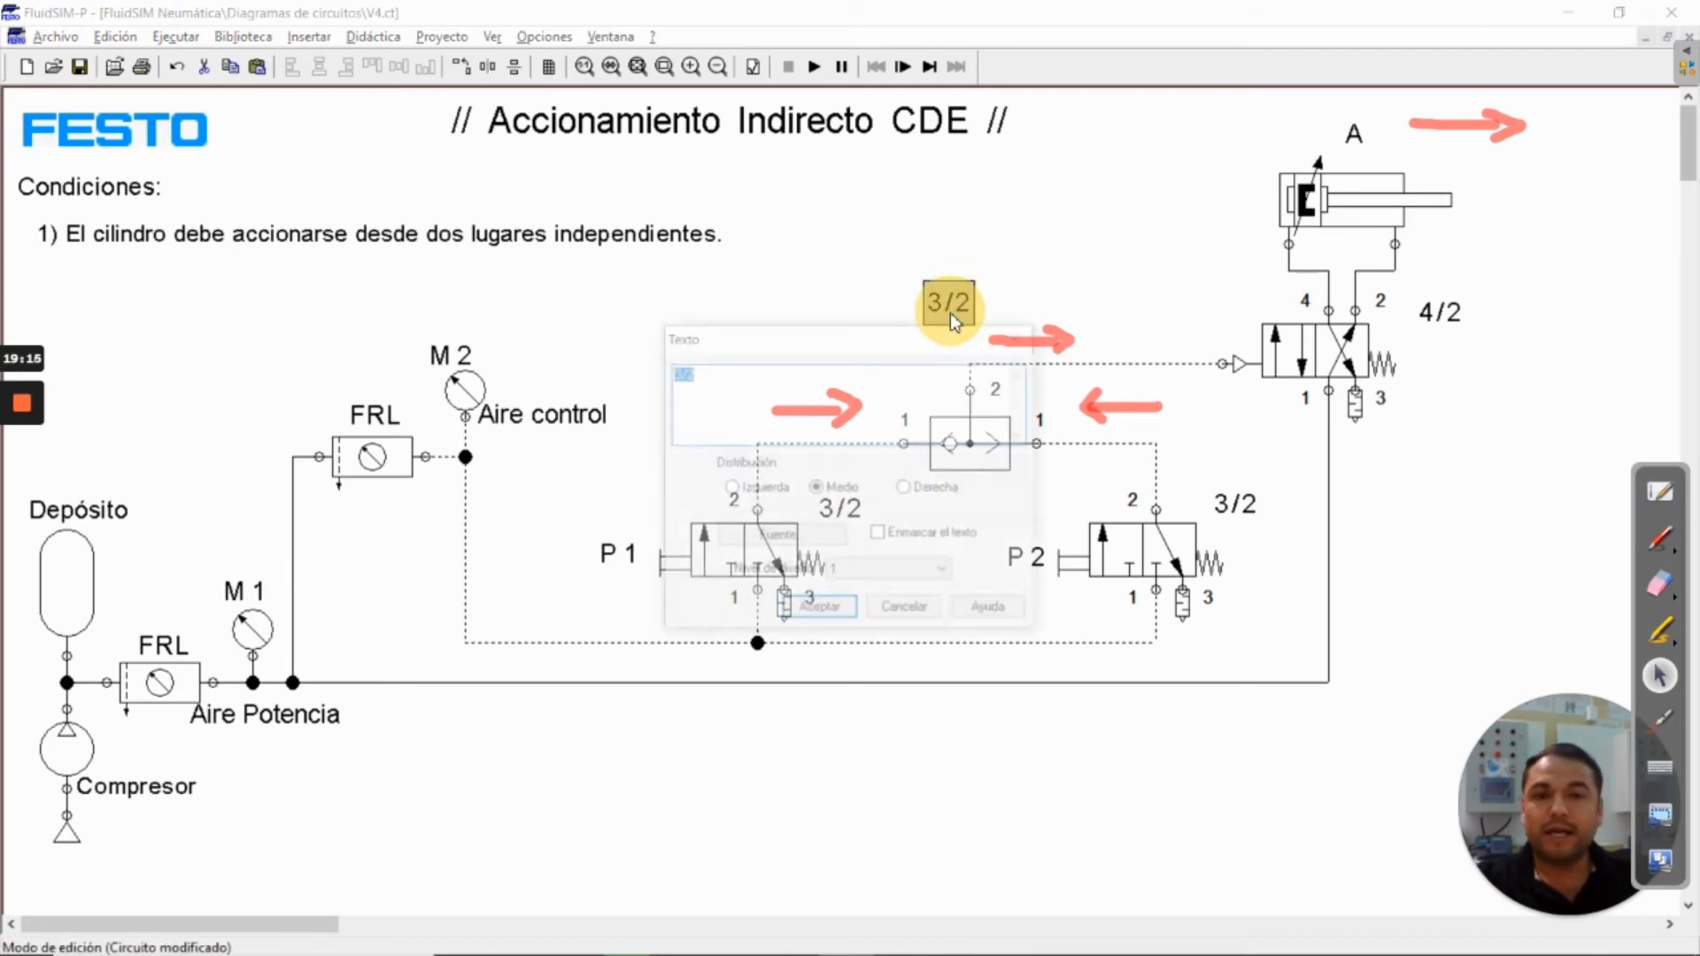
{"action": "type", "text": "Válvula 0"}
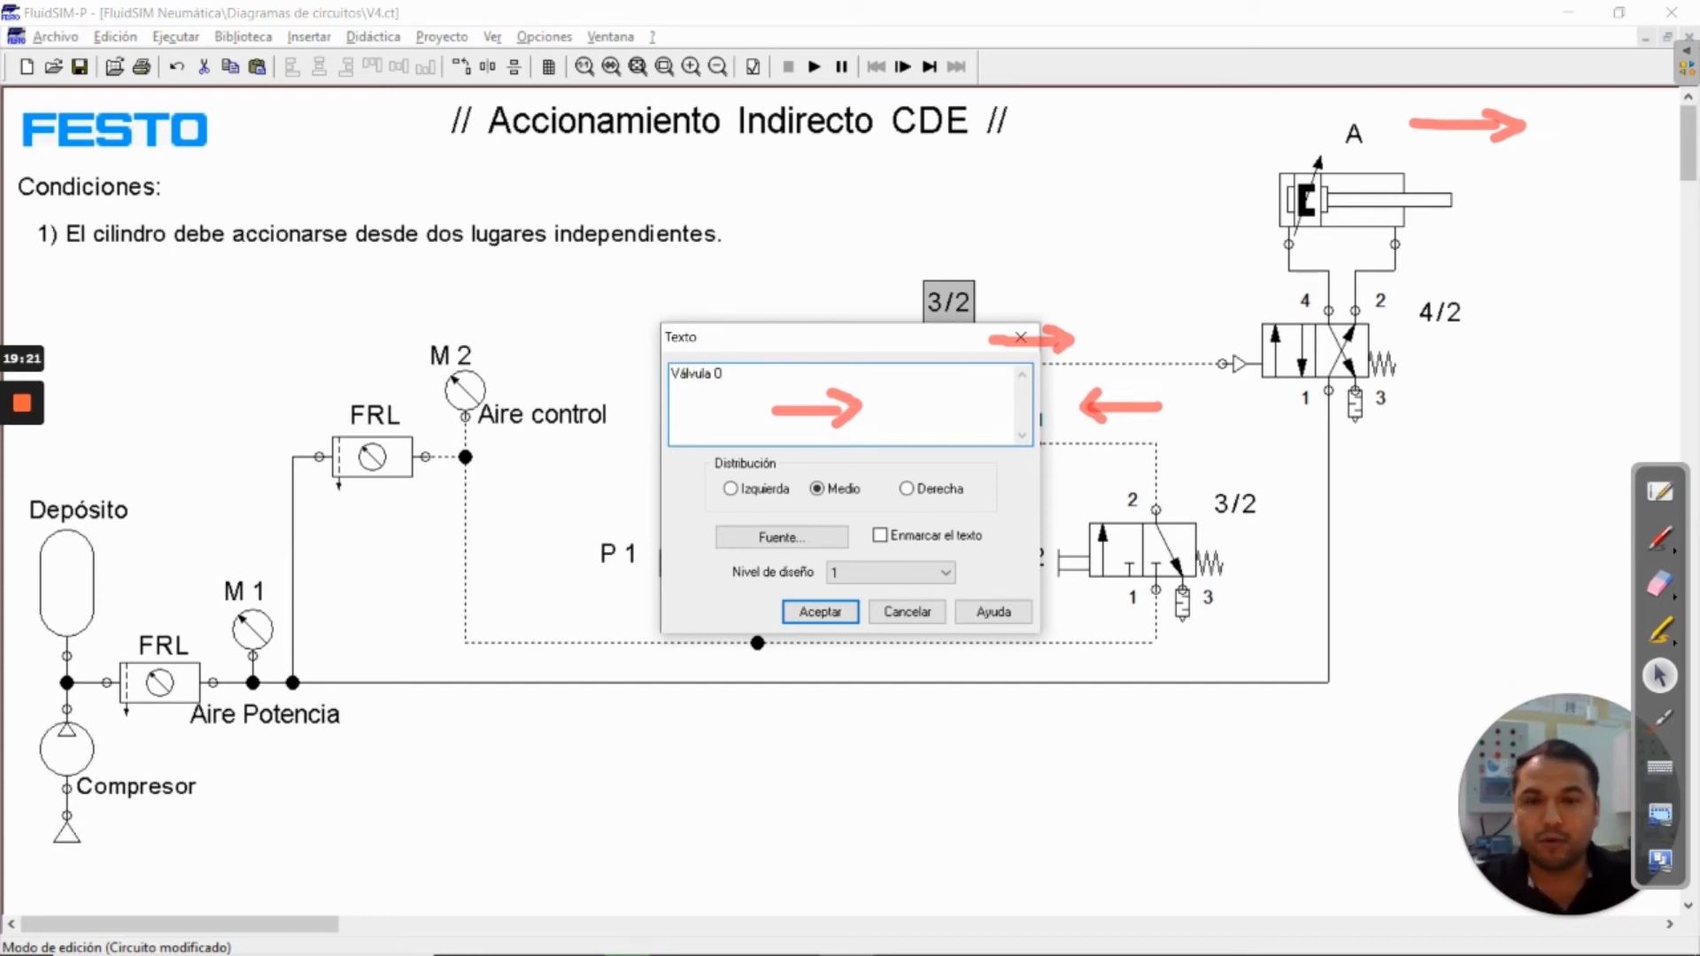
{"action": "left_click", "coordinate": [823, 611]}
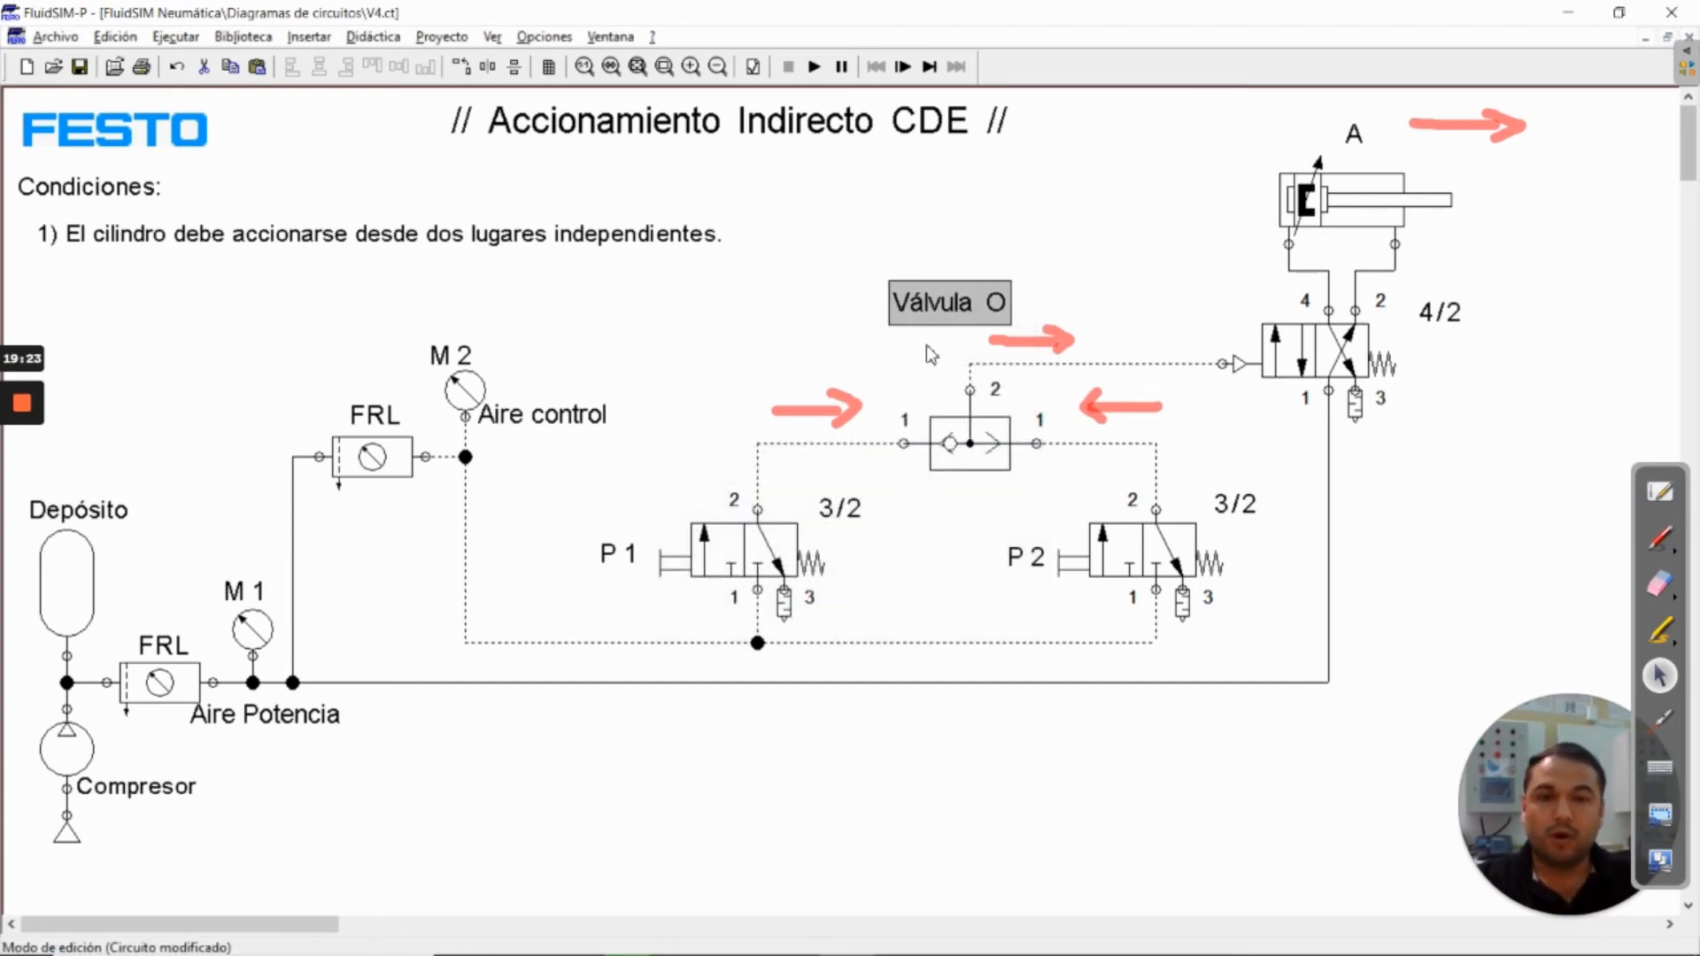
Duplicate the Válvula O label just below the shuttle valve and change its text to Selectora
{"action": "key", "text": "ctrl+v"}
{"action": "left_click_drag", "start_coordinate": [905, 535], "coordinate": [956, 501]}
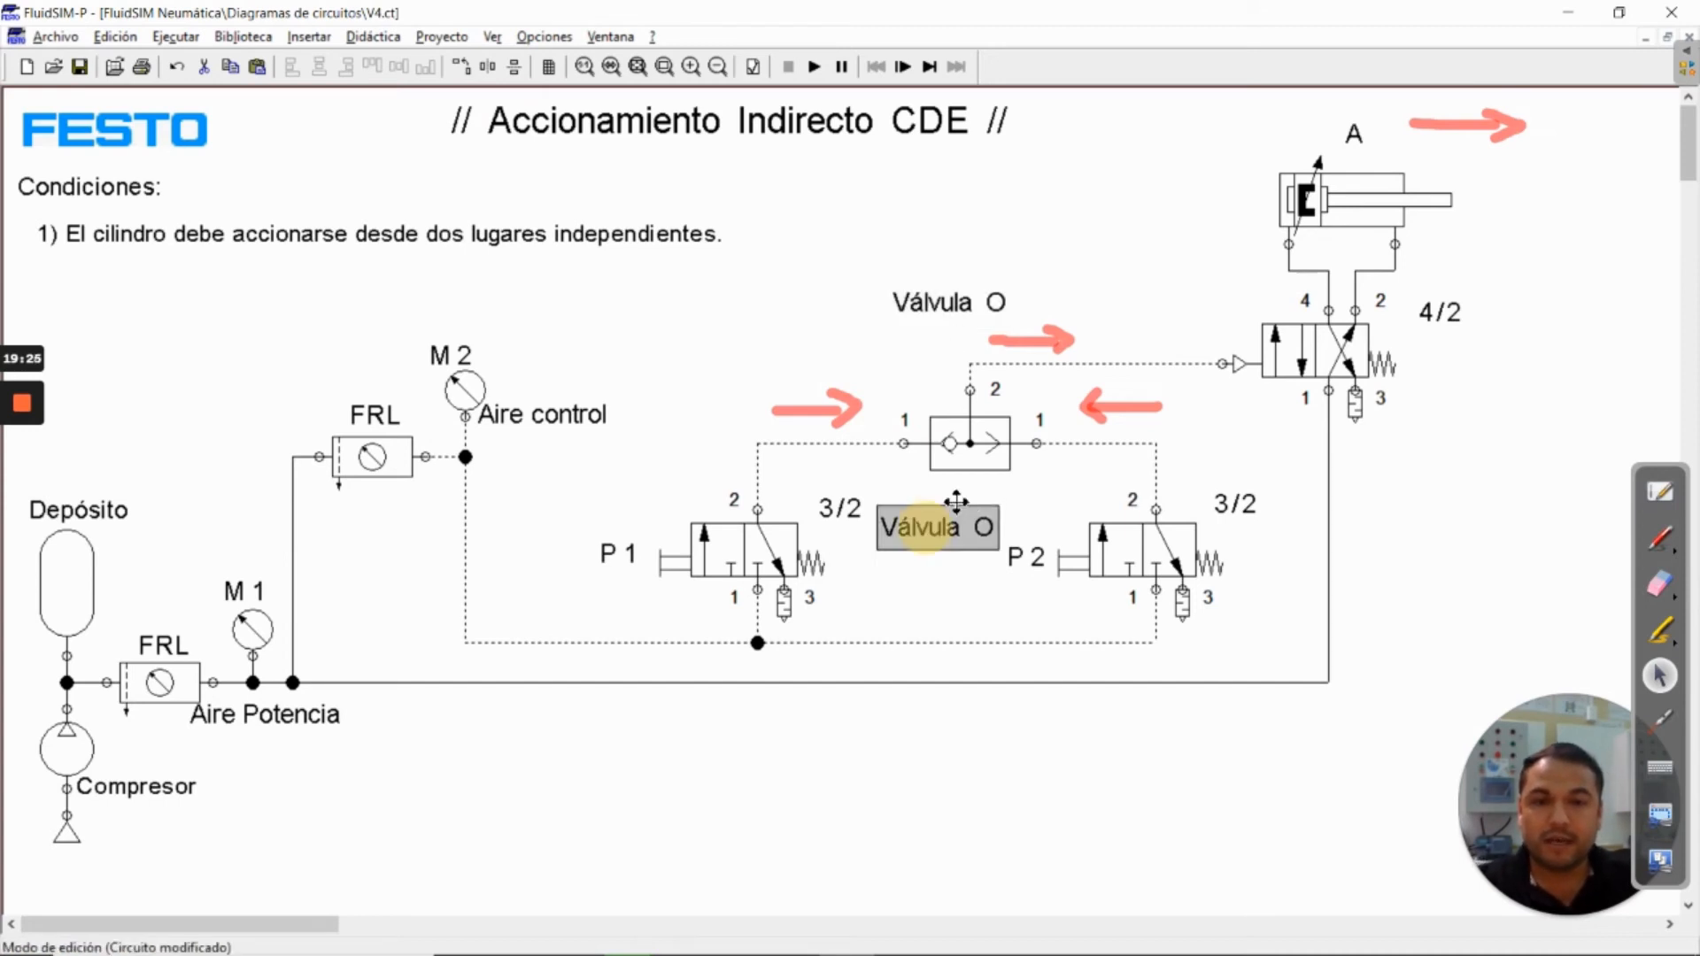
{"action": "double_click", "coordinate": [977, 500]}
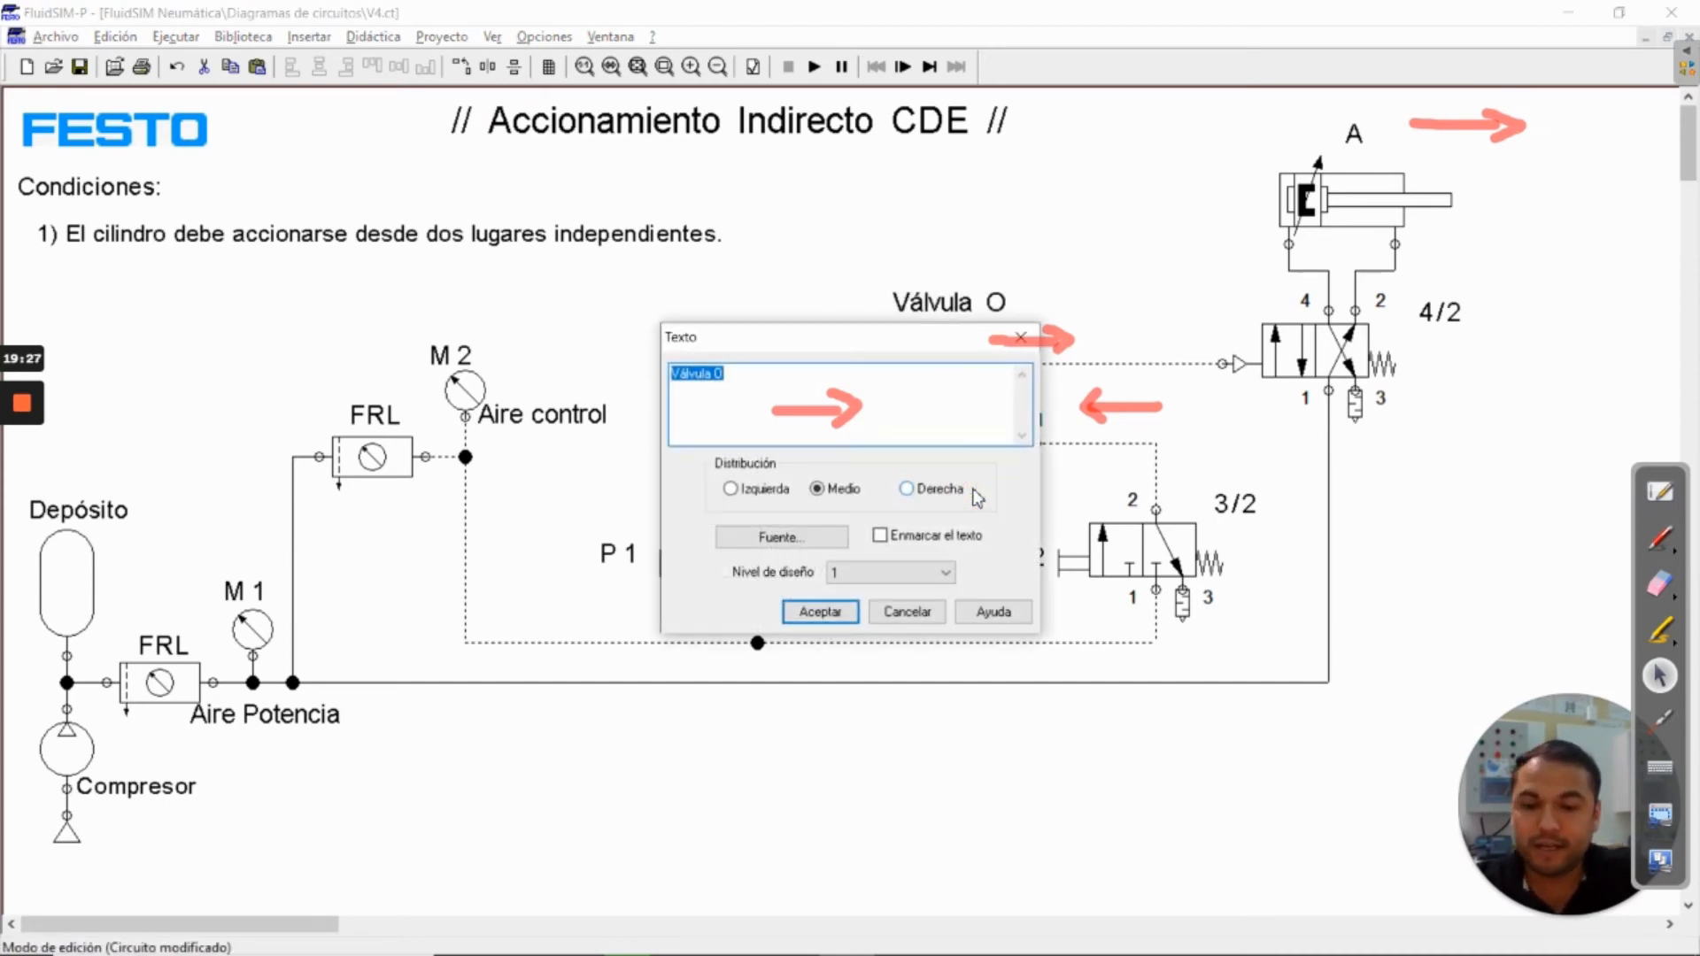
{"action": "type", "text": "S"}
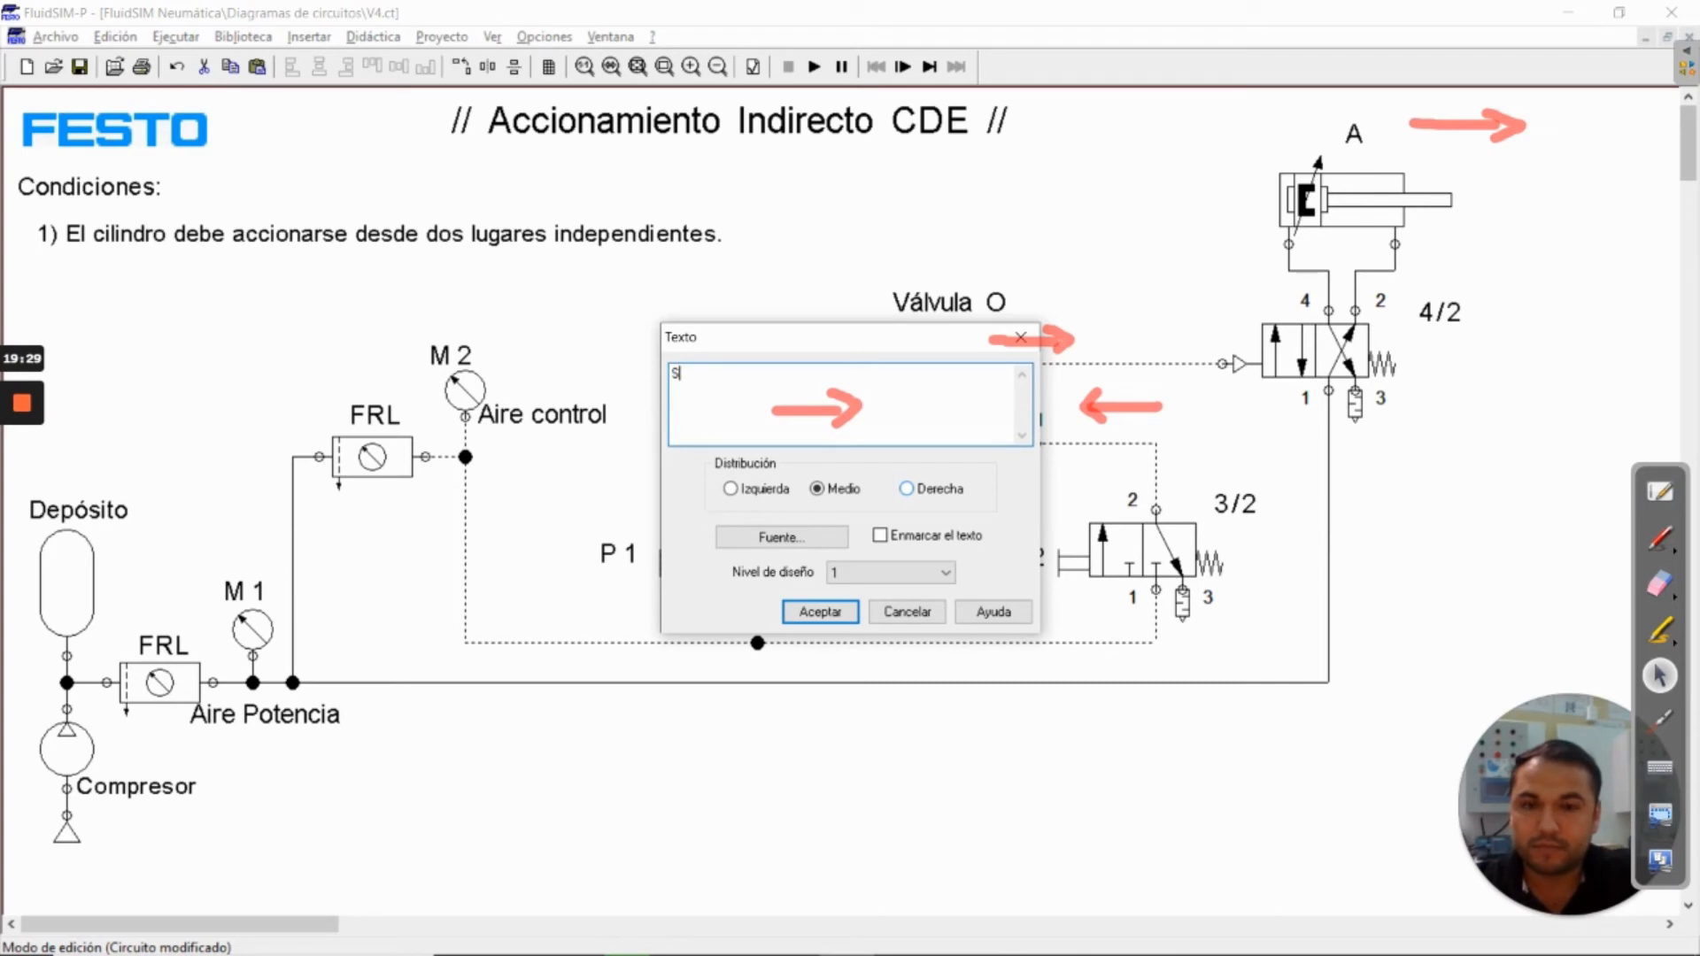
{"action": "type", "text": "Electora"}
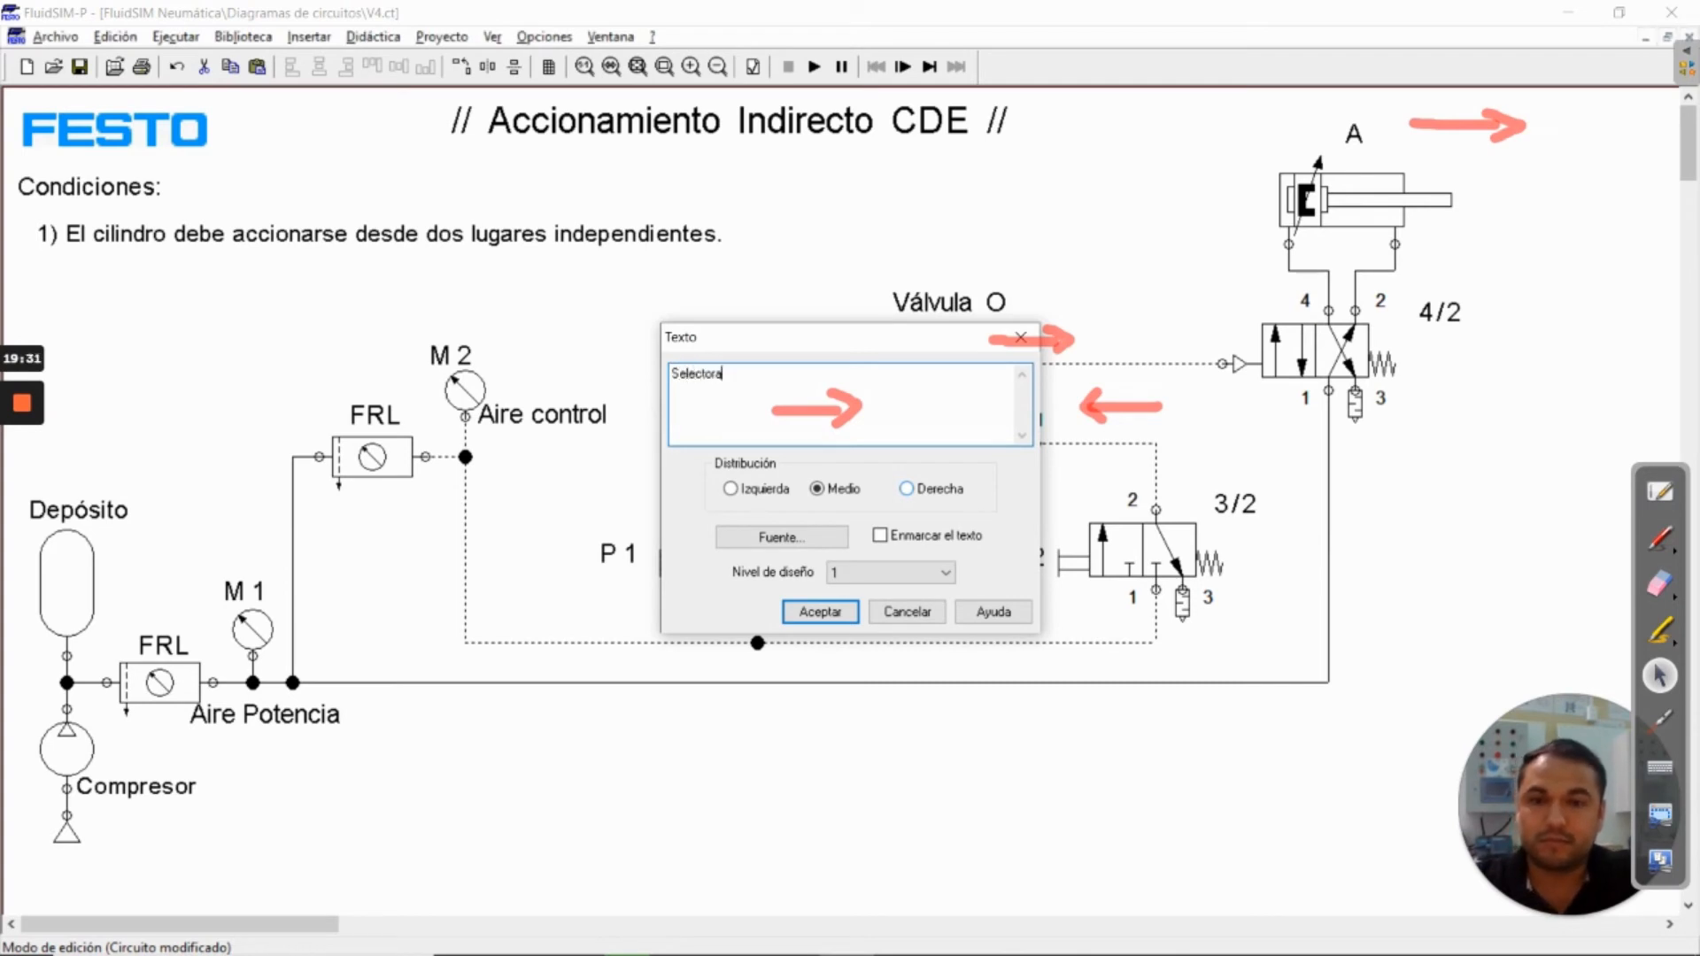
{"action": "key", "text": "Return"}
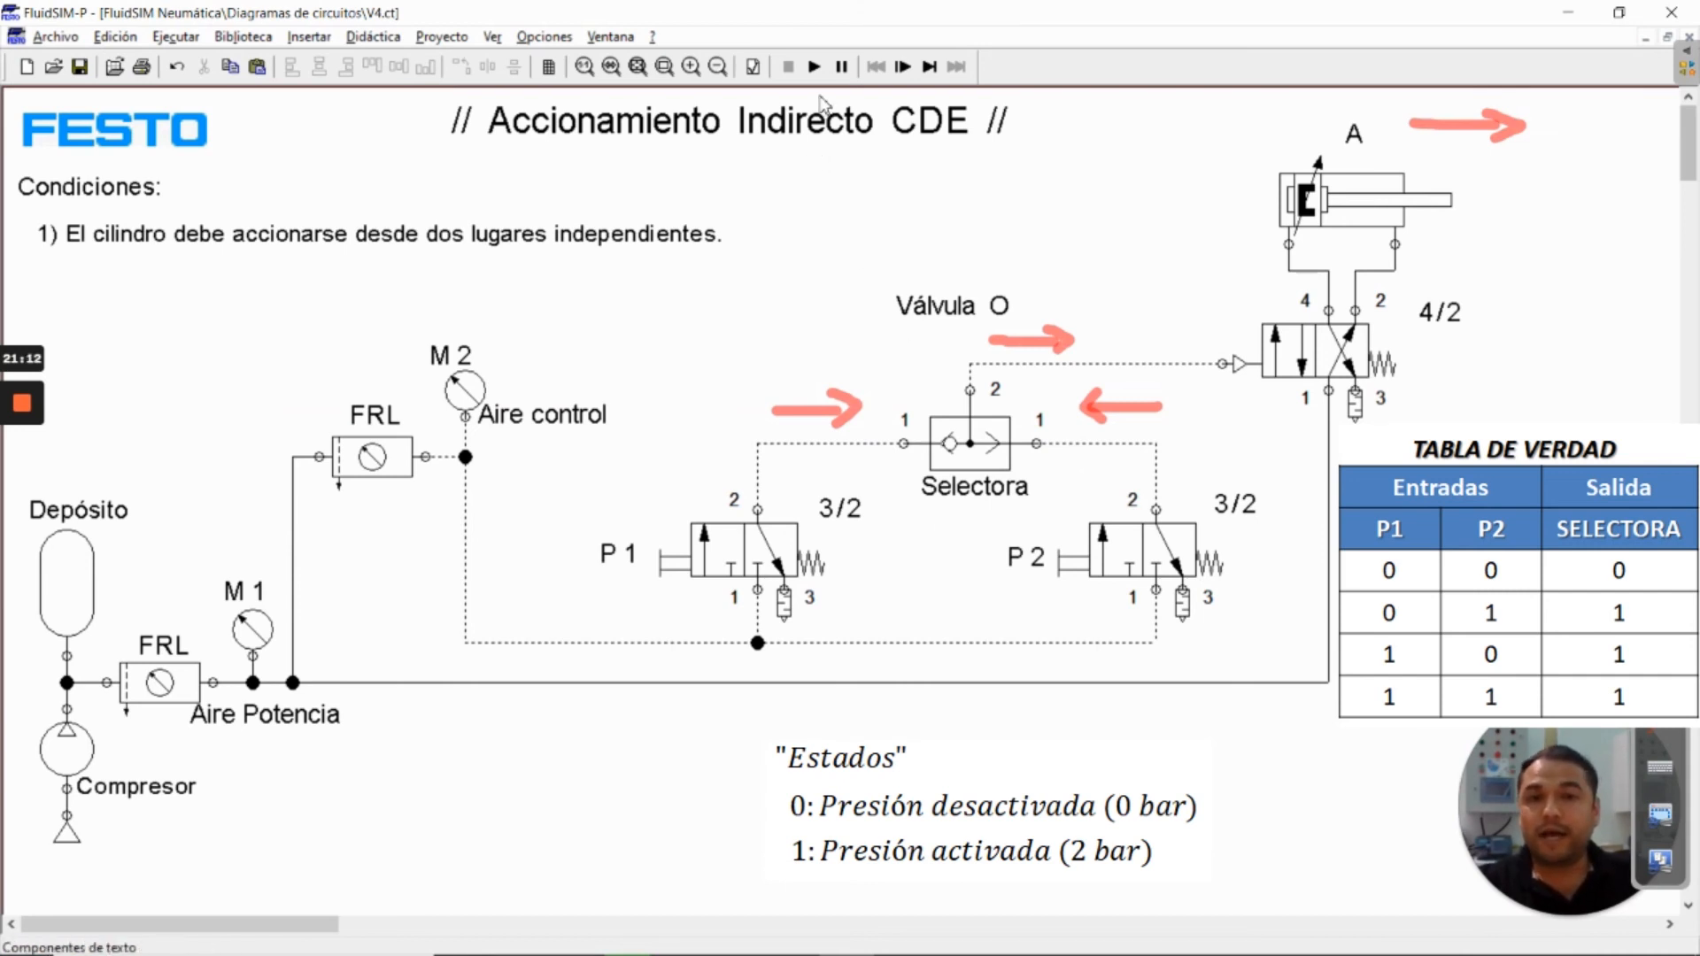
Start the simulation and actuate valve P1 to test cylinder A's response through the shuttle valve
{"action": "left_click", "coordinate": [814, 67]}
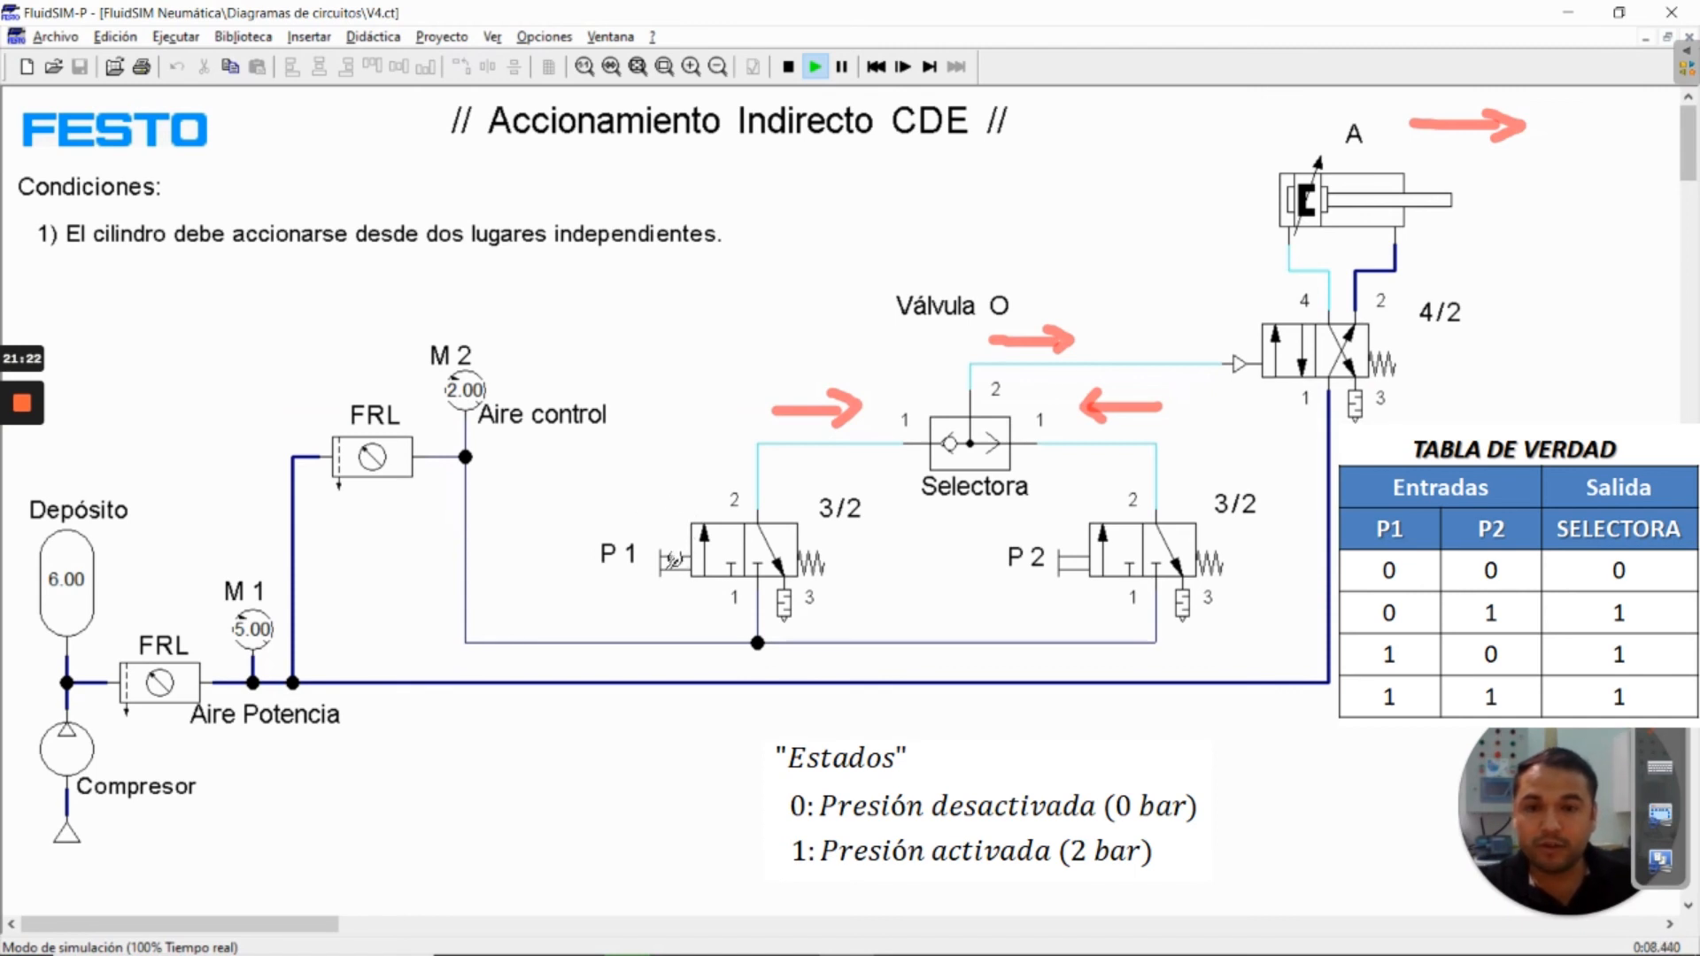
{"action": "left_click", "coordinate": [672, 560]}
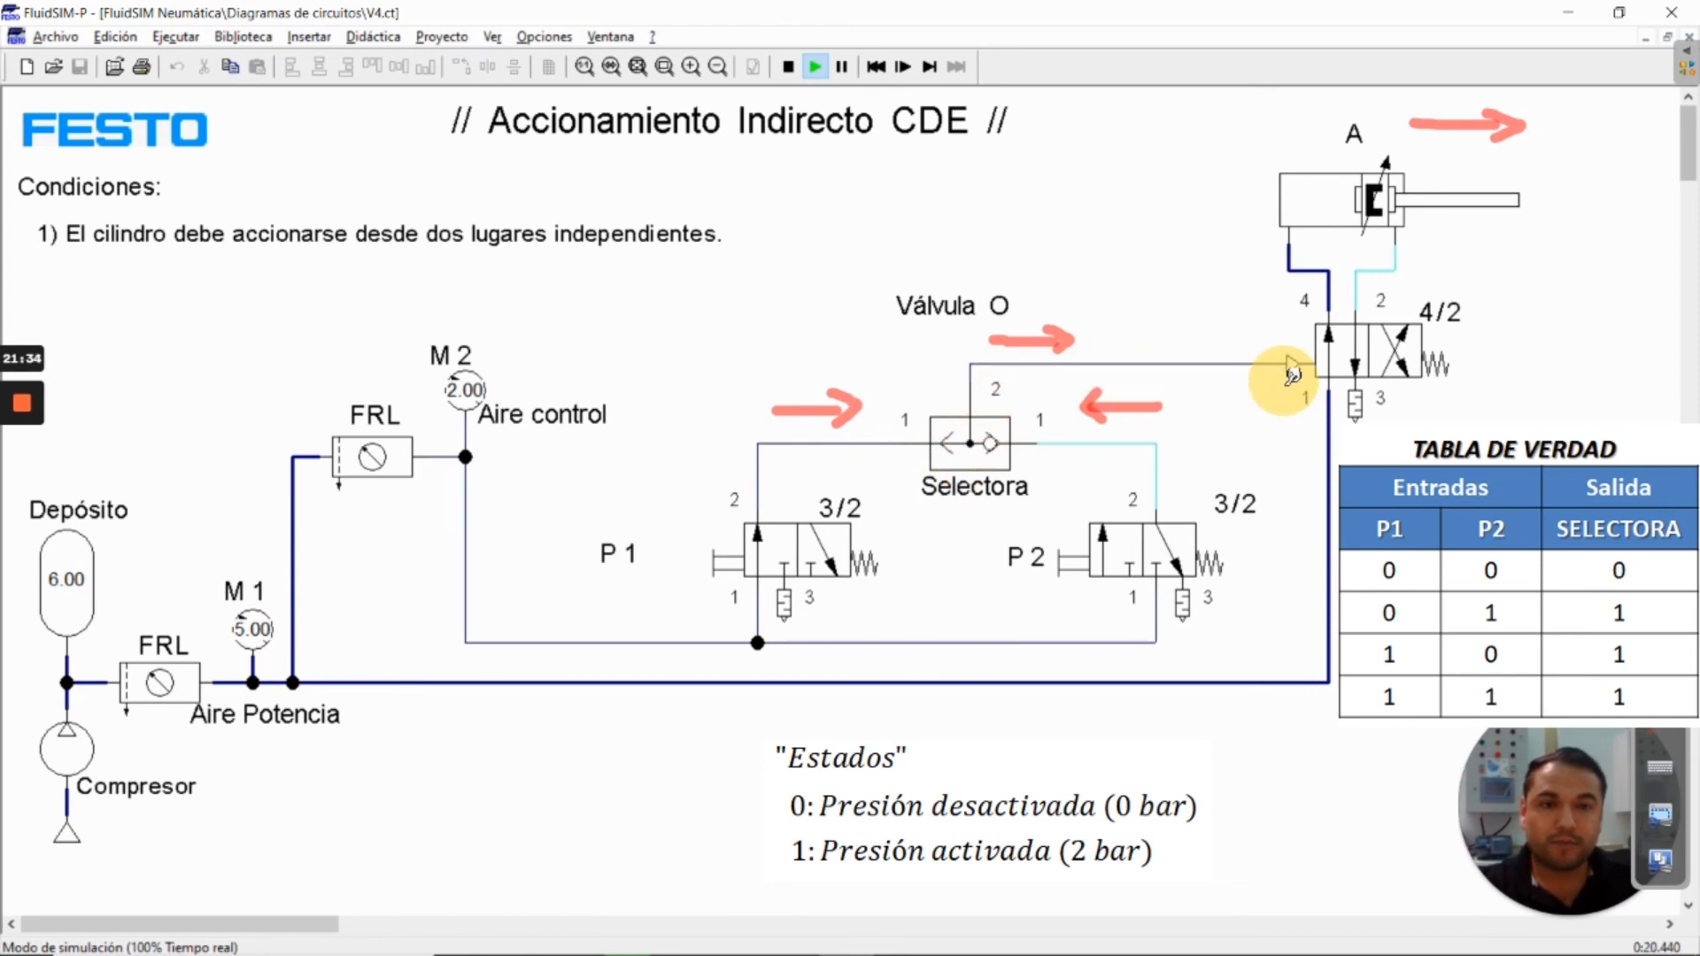
{"action": "left_click_drag", "start_coordinate": [1293, 372], "coordinate": [1293, 372]}
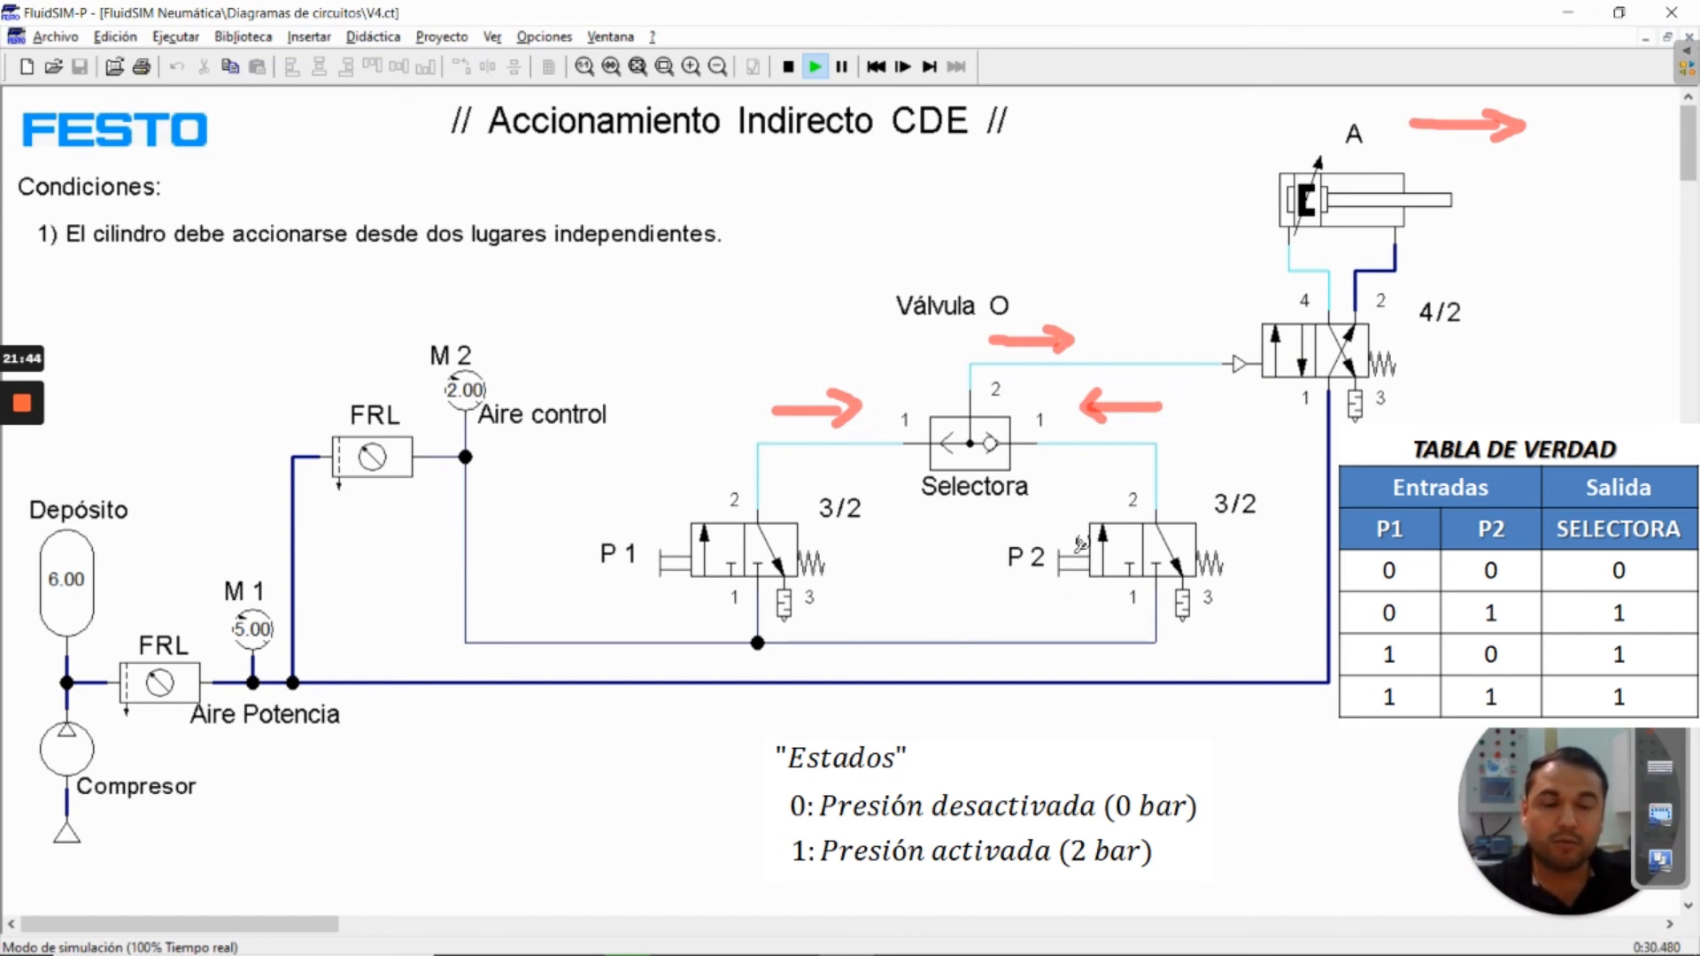
Test cylinder A by actuating valve P2, followed by P1 and P2 again separately in the running simulation
{"action": "left_click_drag", "start_coordinate": [1067, 547], "coordinate": [1172, 619]}
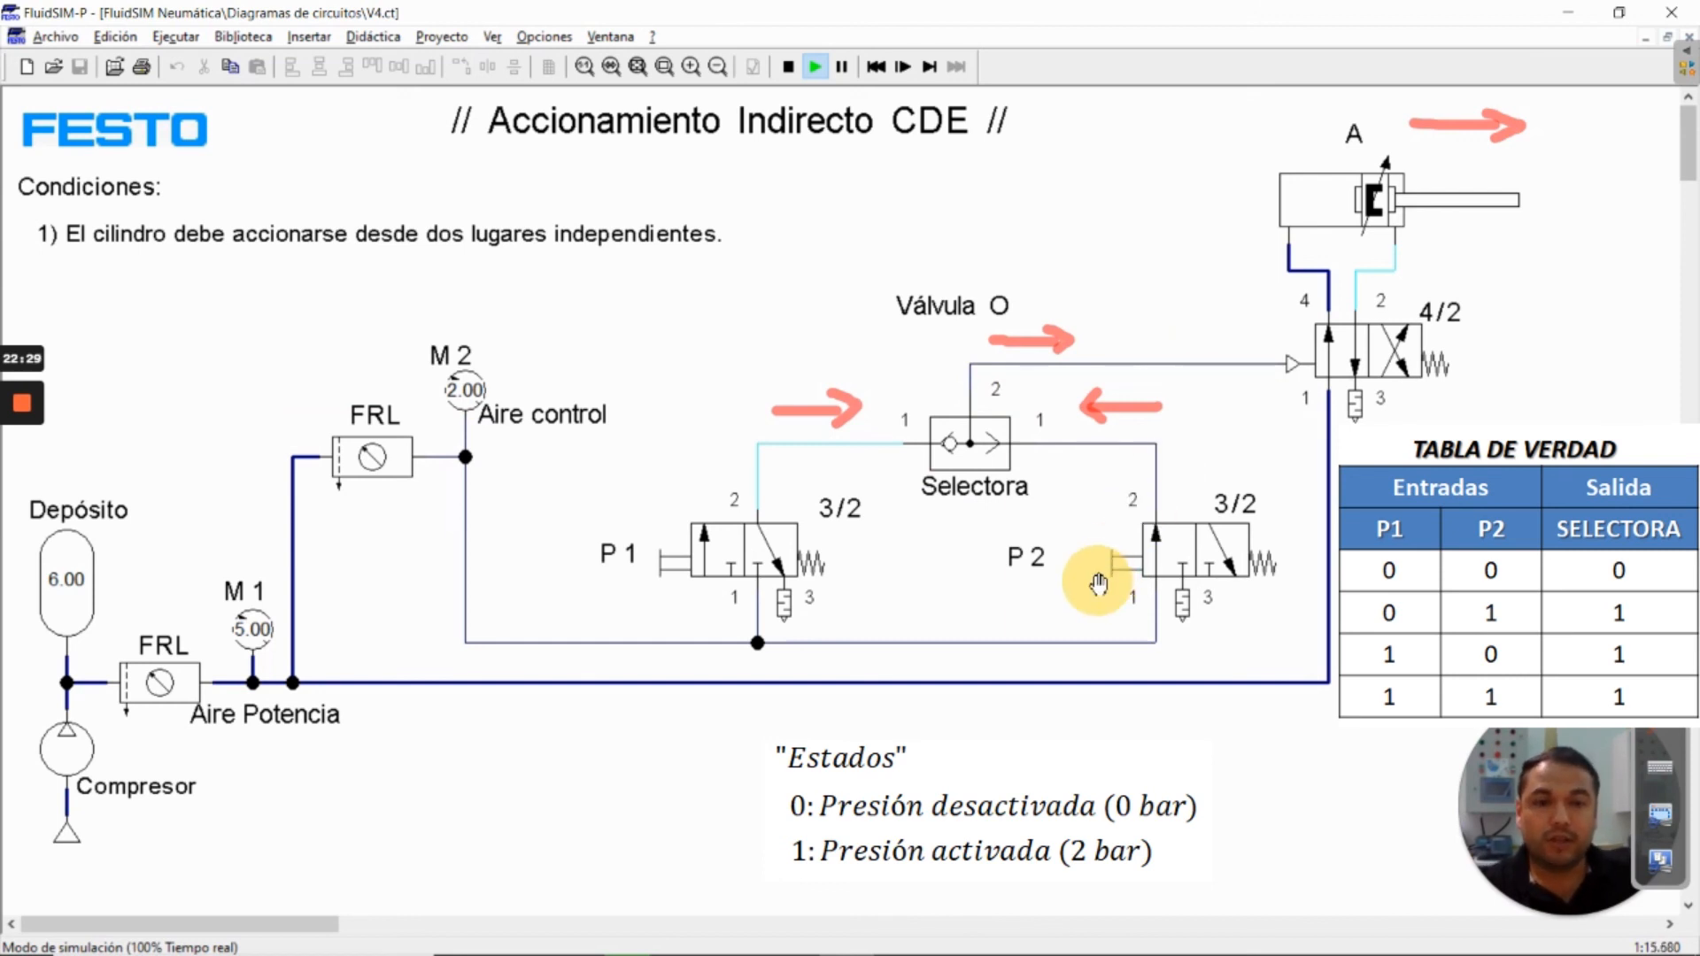
{"action": "left_click", "coordinate": [1109, 555]}
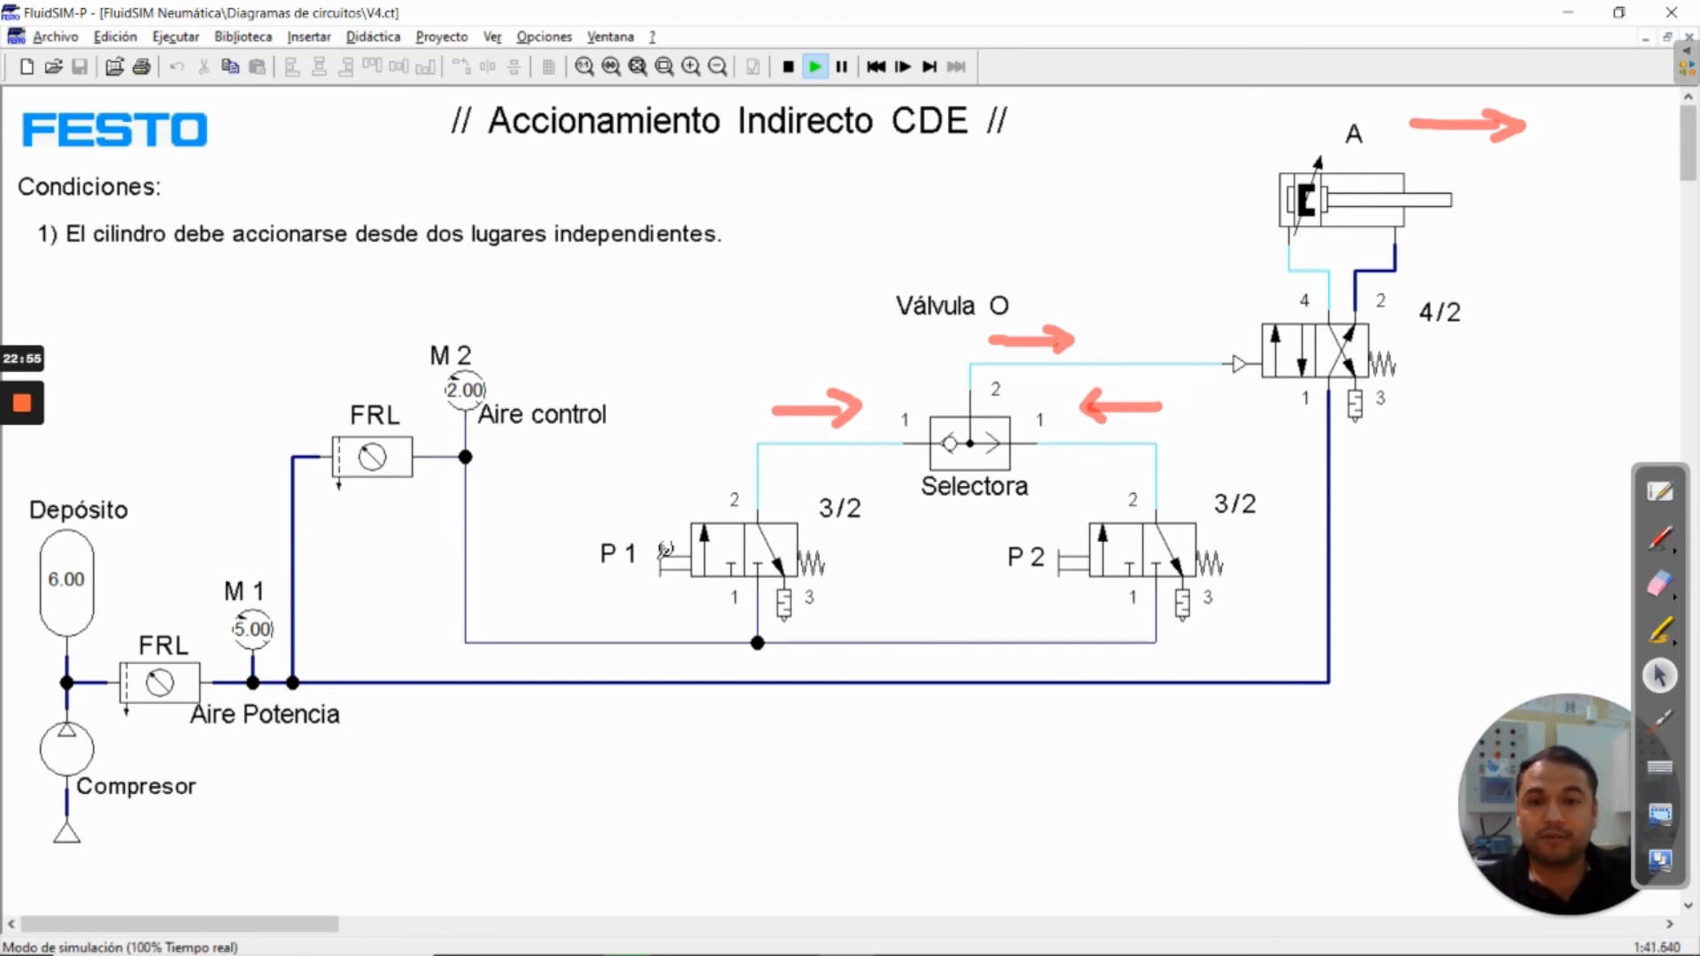
{"action": "left_click", "coordinate": [664, 553]}
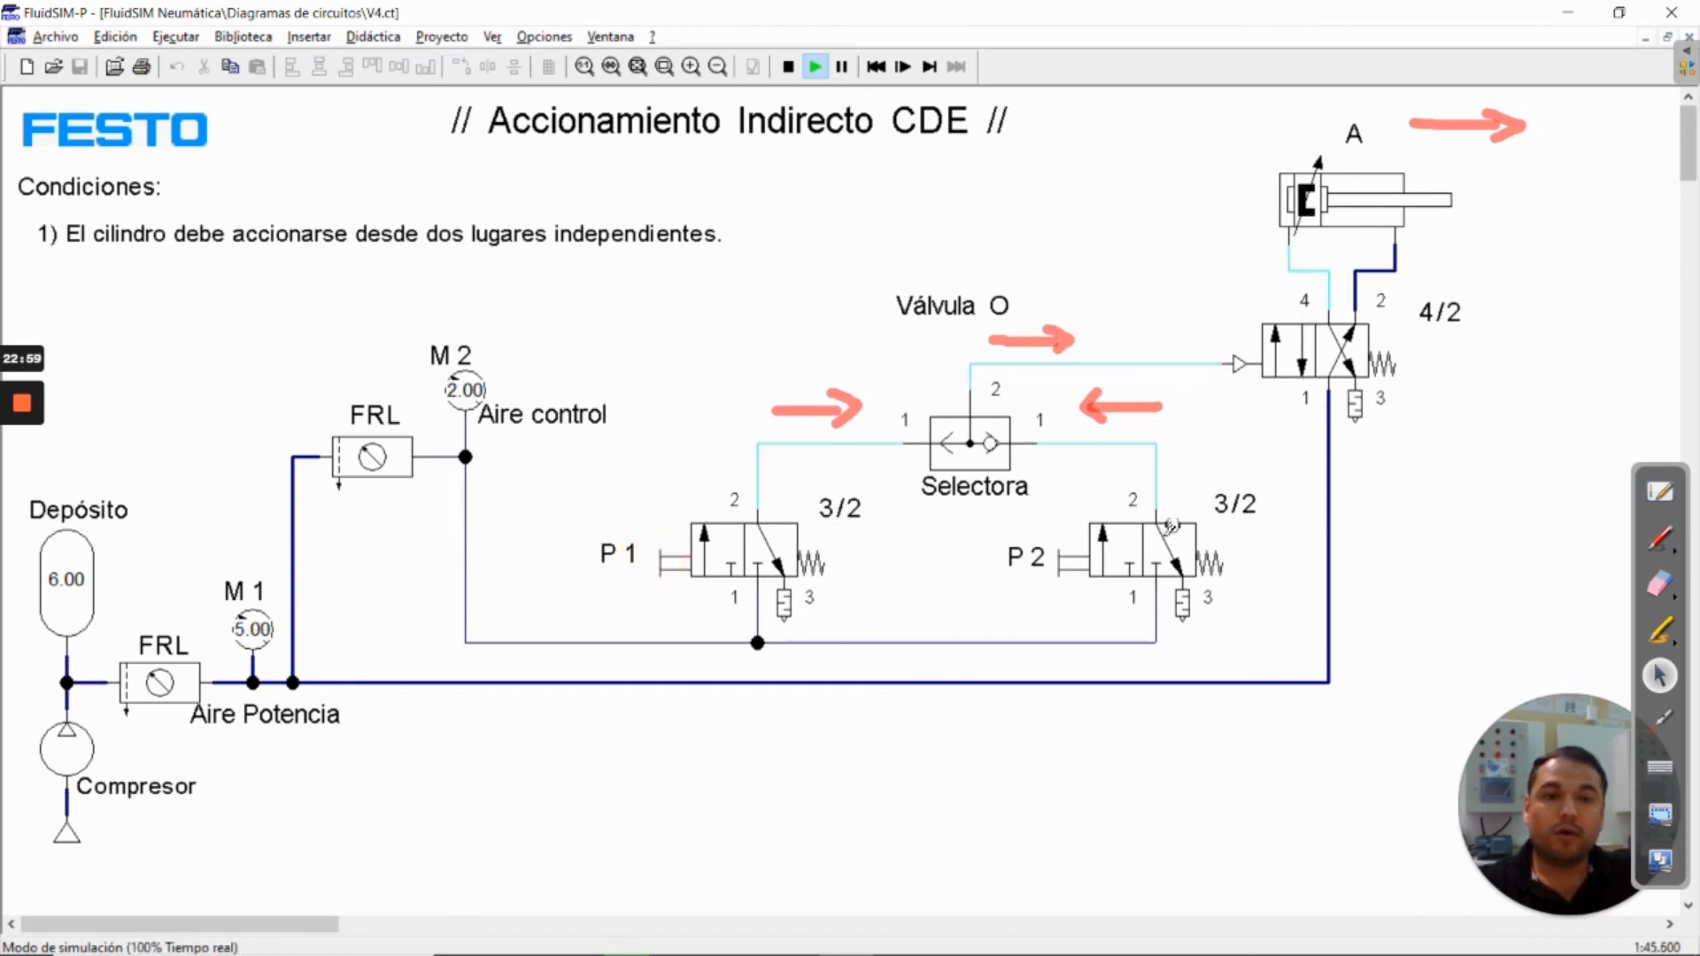
{"action": "left_click", "coordinate": [1080, 545]}
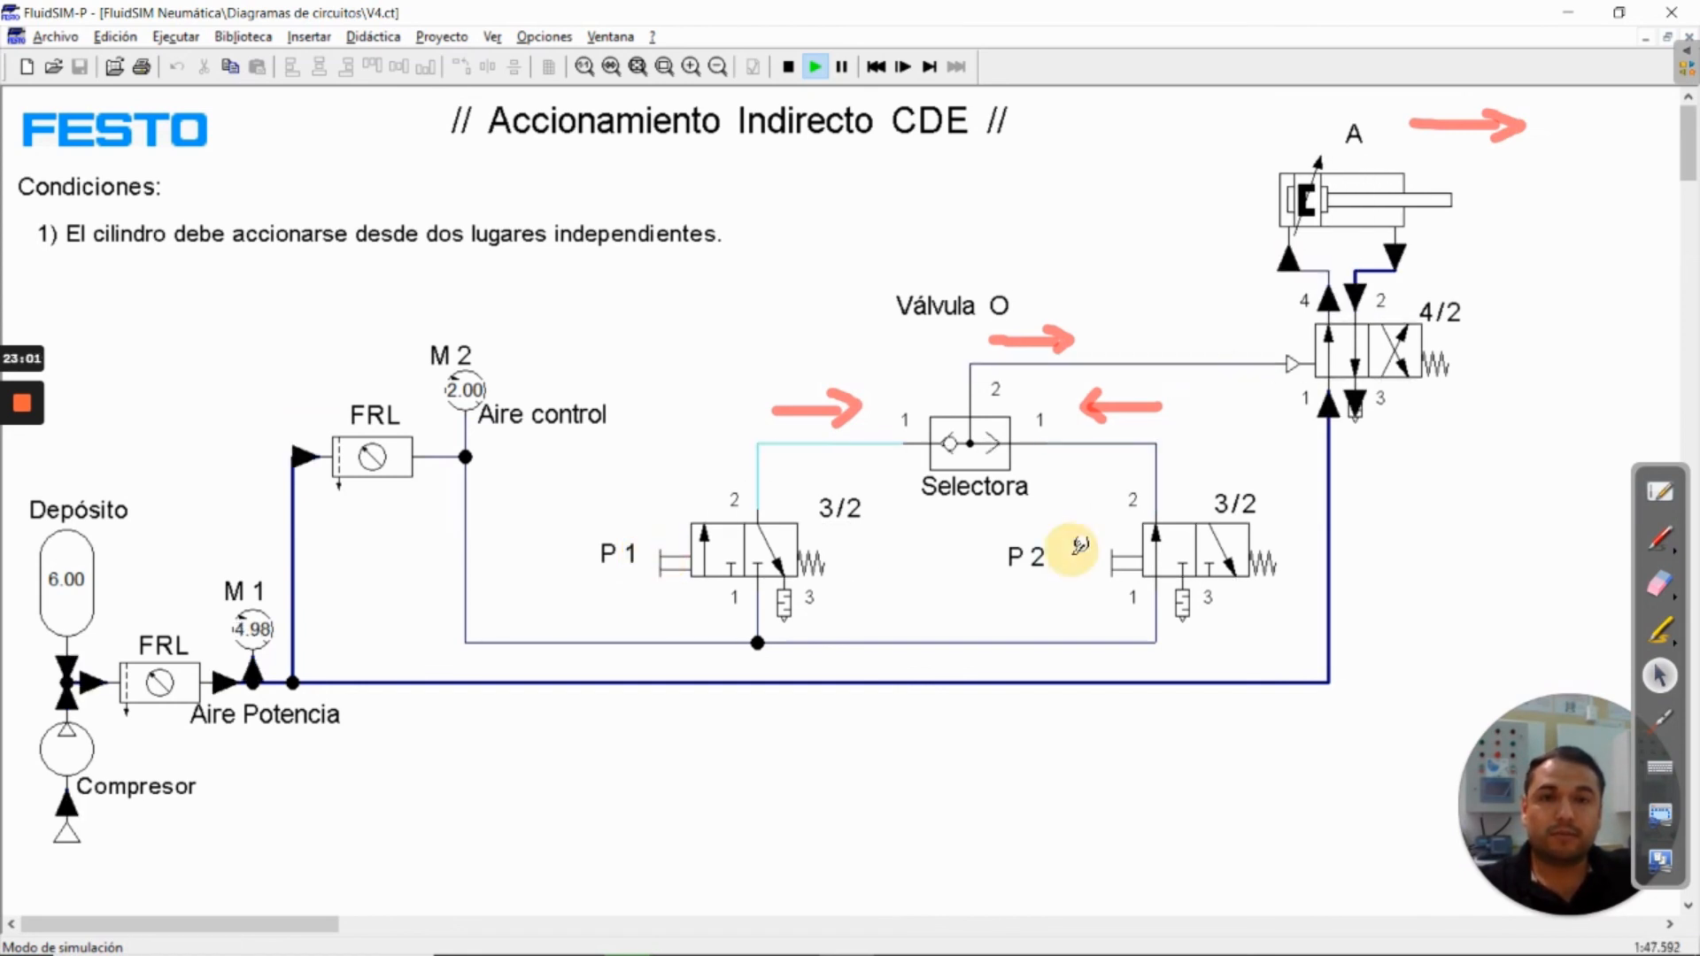